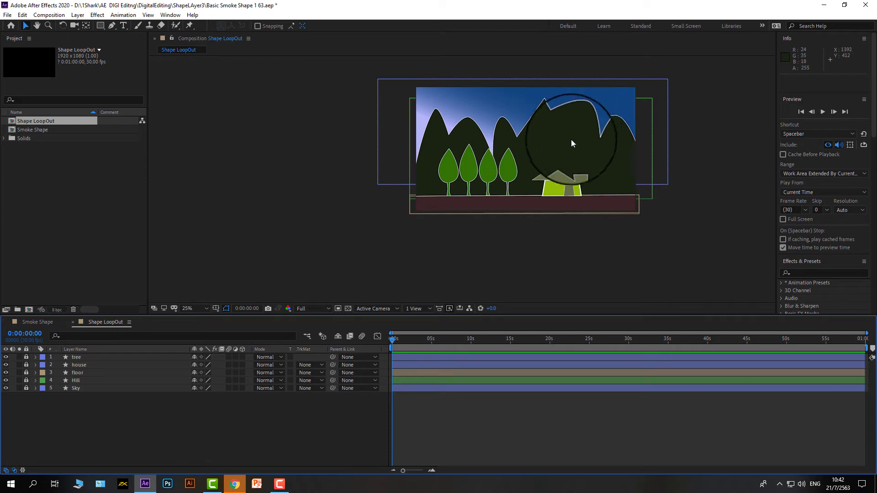
pyautogui.moveTo(571, 141); pyautogui.dragTo(449, 88)
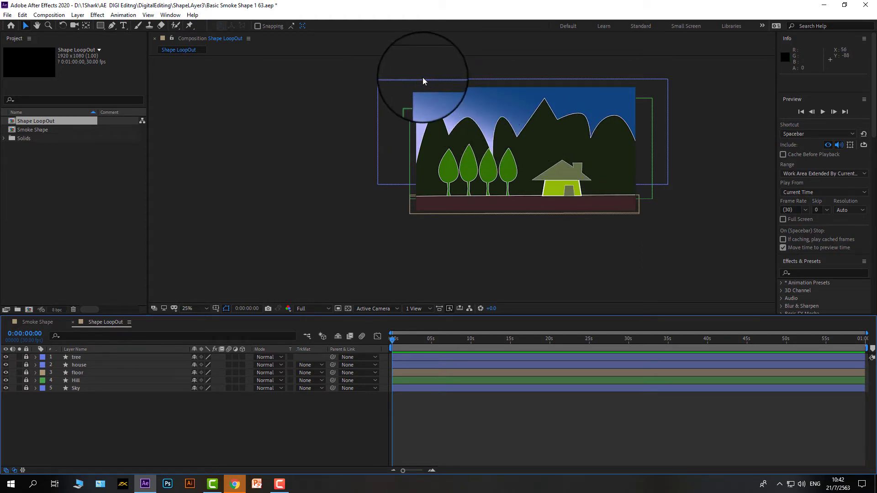
# Add a new shape layer and draw a small rounded rectangle in front of the hills, above the house
pyautogui.rightClick(105, 421)
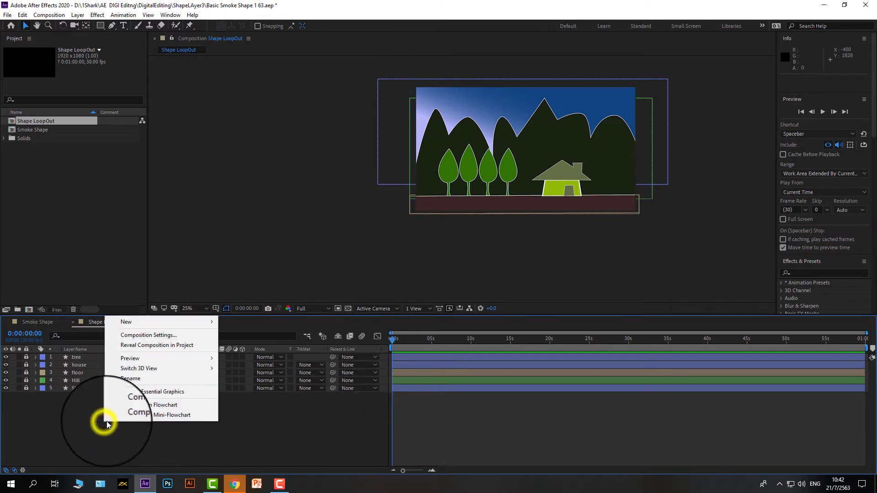
pyautogui.click(163, 325)
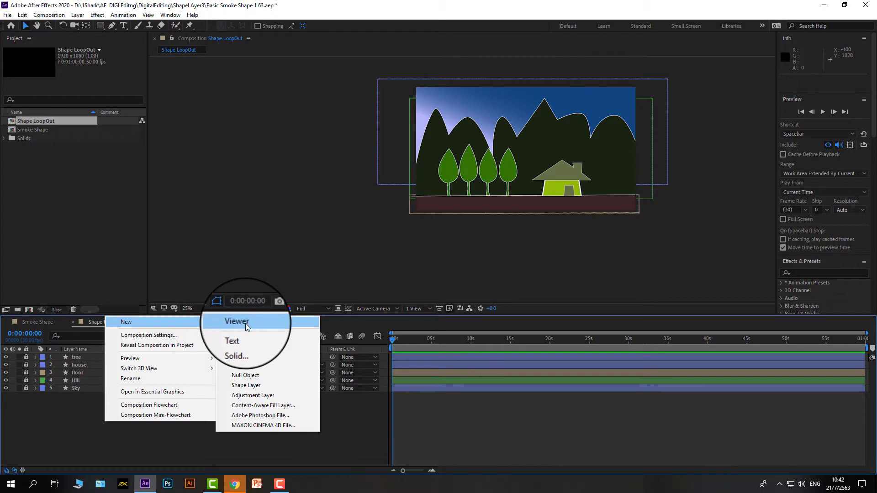
pyautogui.click(268, 383)
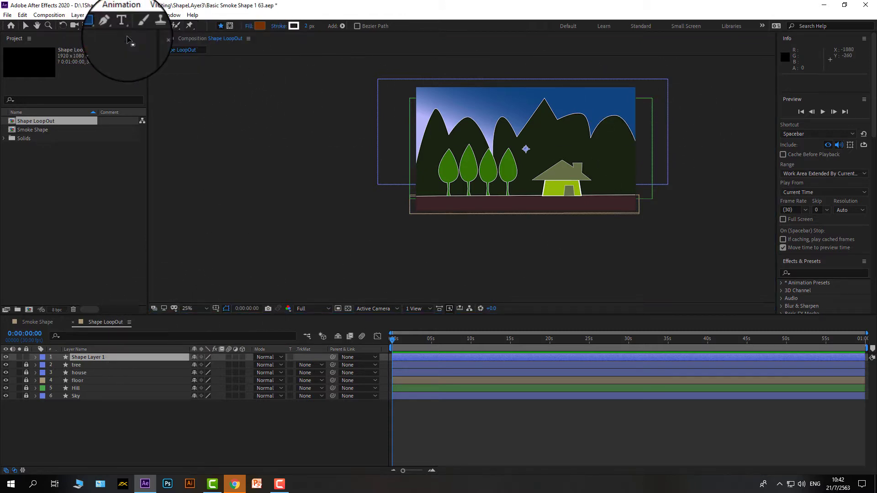
pyautogui.moveTo(553, 136); pyautogui.dragTo(592, 156)
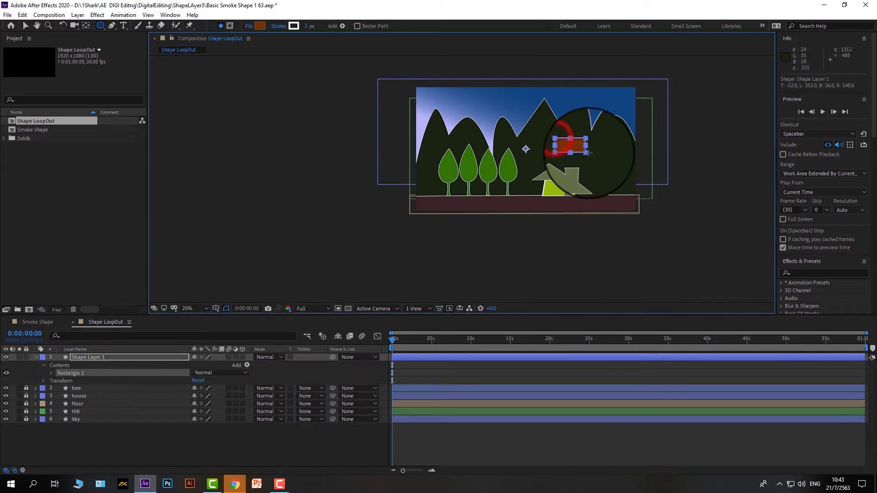
# Change the rounded rectangle's fill colour to white
pyautogui.click(260, 25)
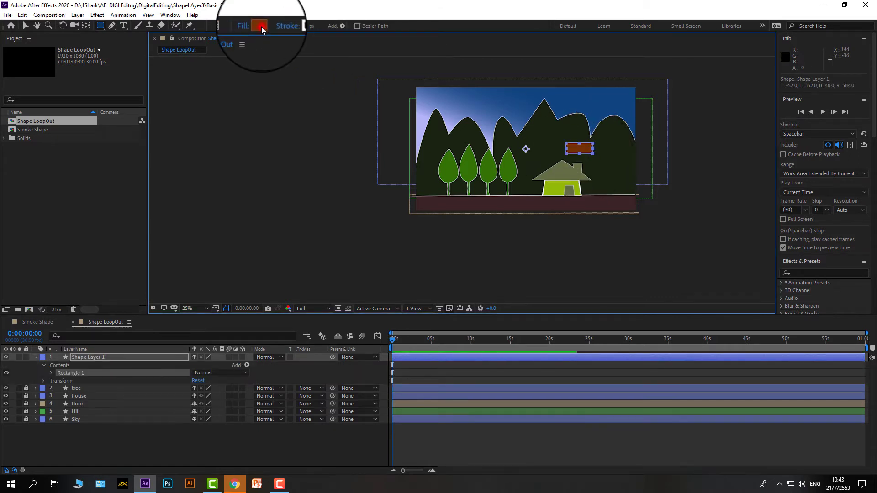
pyautogui.click(505, 179)
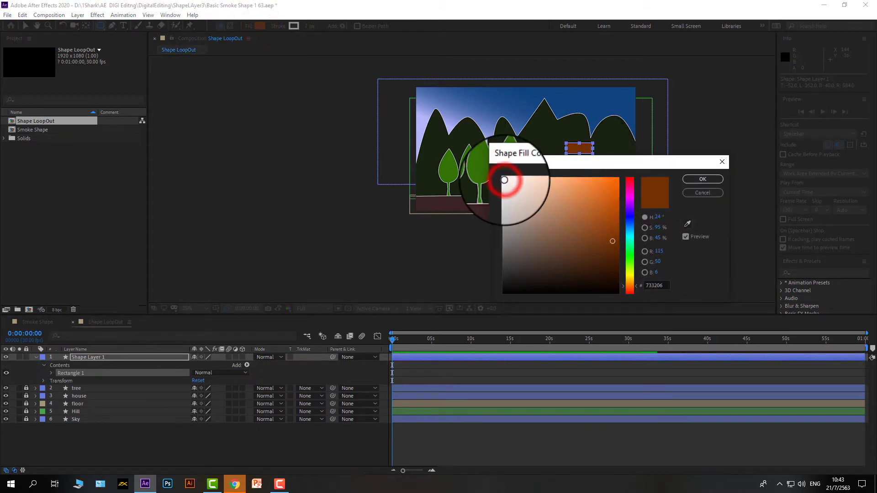
pyautogui.click(712, 182)
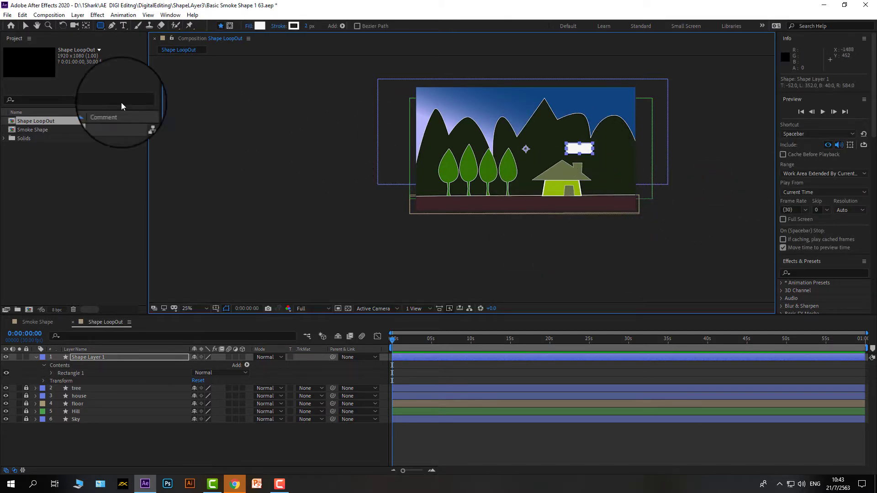
# Adjust the white rectangle's size slightly and reposition it above the house roof
pyautogui.click(26, 26)
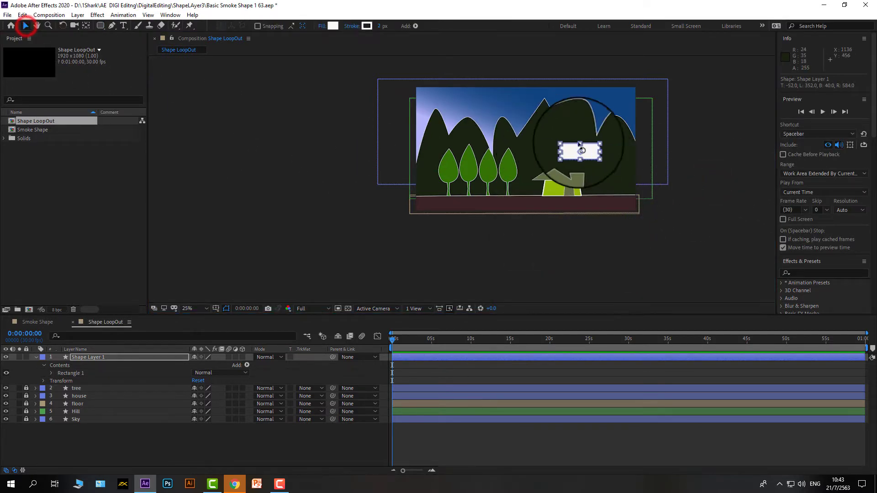
pyautogui.moveTo(581, 150)
pyautogui.mouseDown()
pyautogui.moveTo(567, 129)
pyautogui.moveTo(590, 138)
pyautogui.mouseUp()
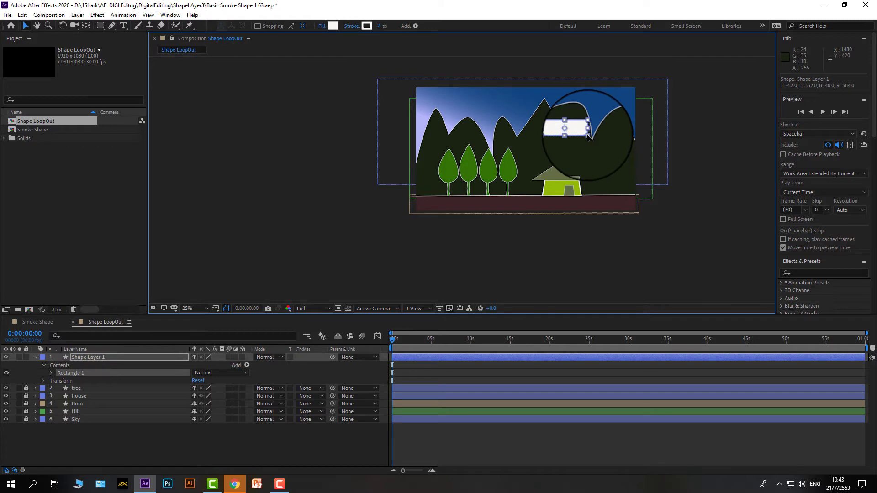
pyautogui.moveTo(571, 126); pyautogui.dragTo(571, 136)
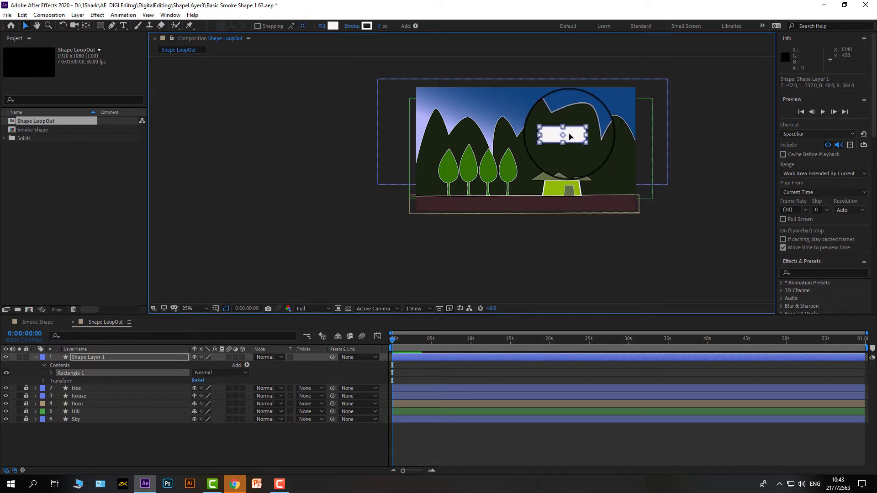
pyautogui.scroll(2, 570, 135)
pyautogui.moveTo(571, 136); pyautogui.dragTo(567, 158)
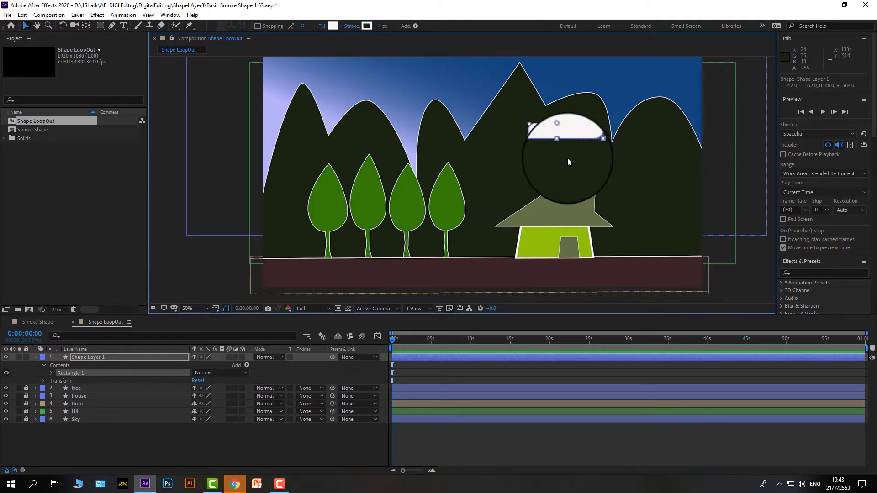
# Rename the rectangle's shape layer as smoke1
pyautogui.click(94, 357)
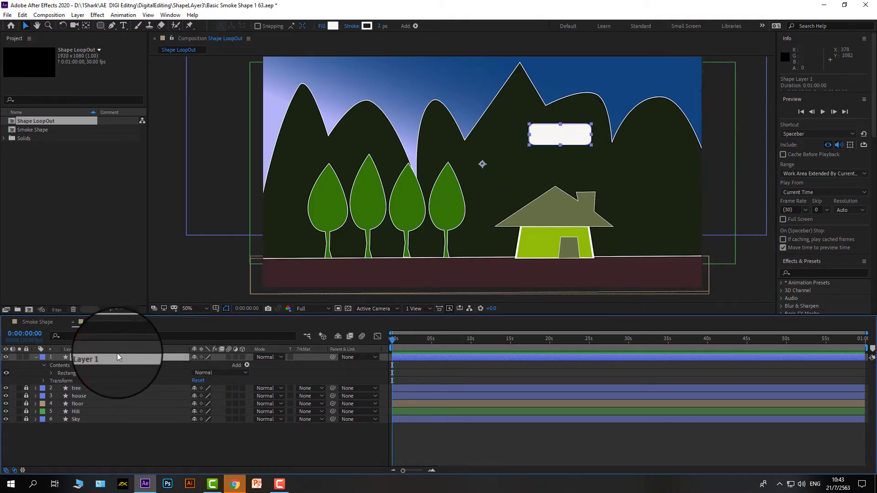
pyautogui.press('Return')
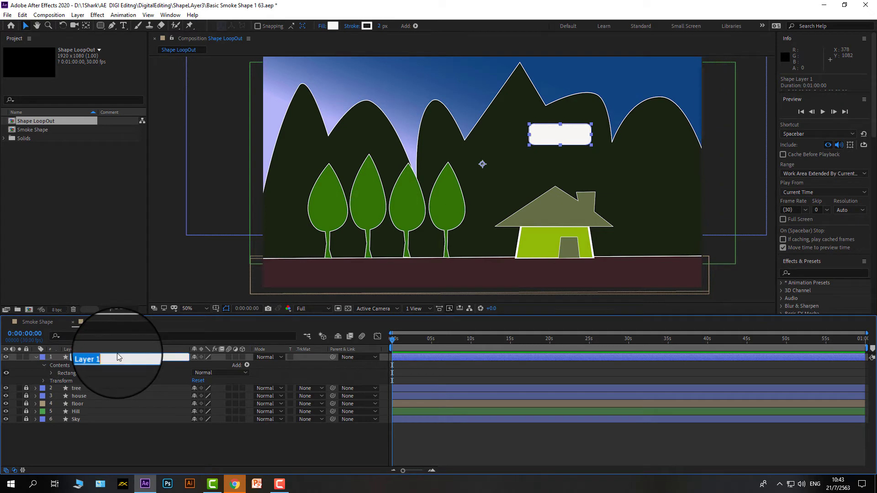
pyautogui.press('BackSpace')
pyautogui.write('smoke1')
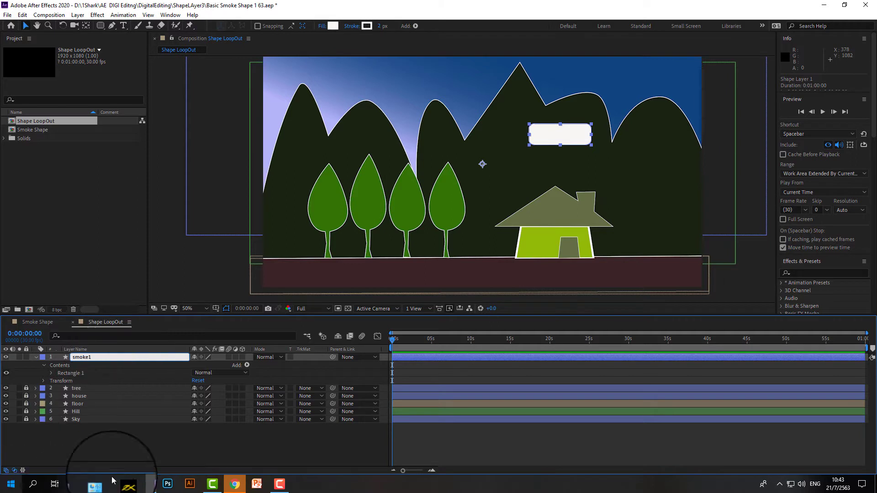
pyautogui.click(146, 453)
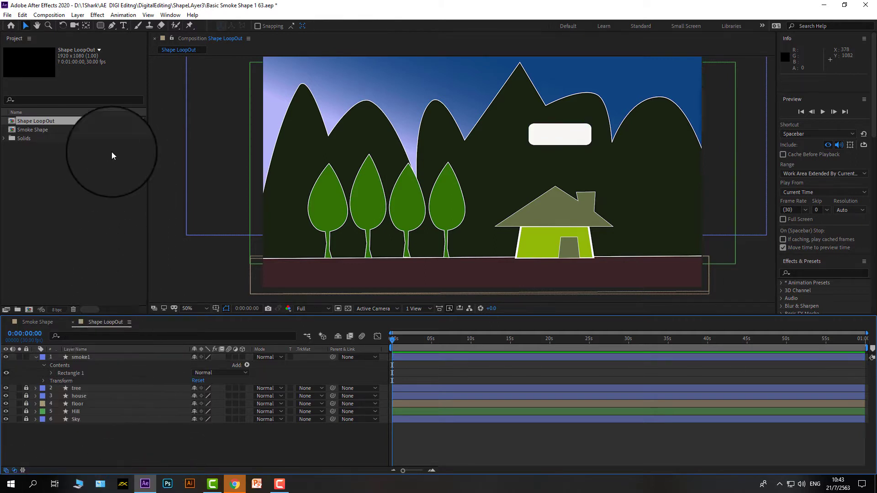
# Draw a white circle on its own shape layer over the rounded rectangle, then widen it slightly
pyautogui.moveTo(100, 26); pyautogui.dragTo(133, 45)
pyautogui.click(80, 357)
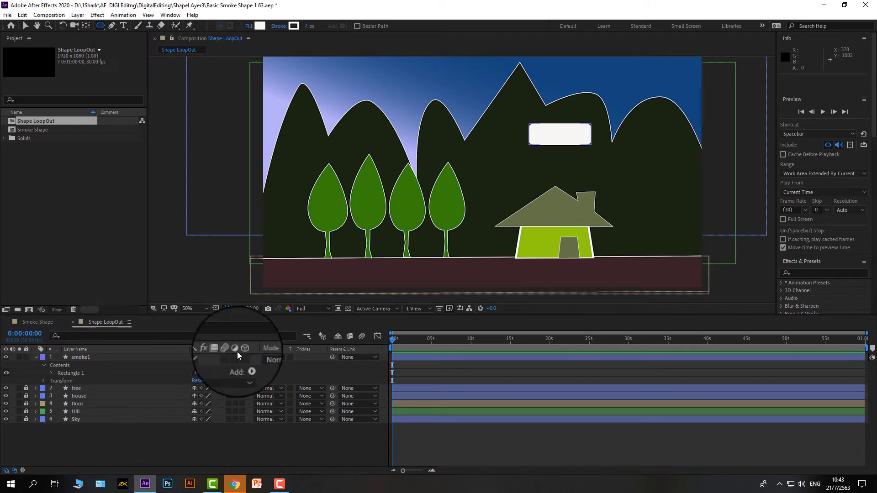
pyautogui.moveTo(543, 107)
pyautogui.mouseDown()
pyautogui.moveTo(584, 143)
pyautogui.moveTo(543, 144)
pyautogui.mouseUp()
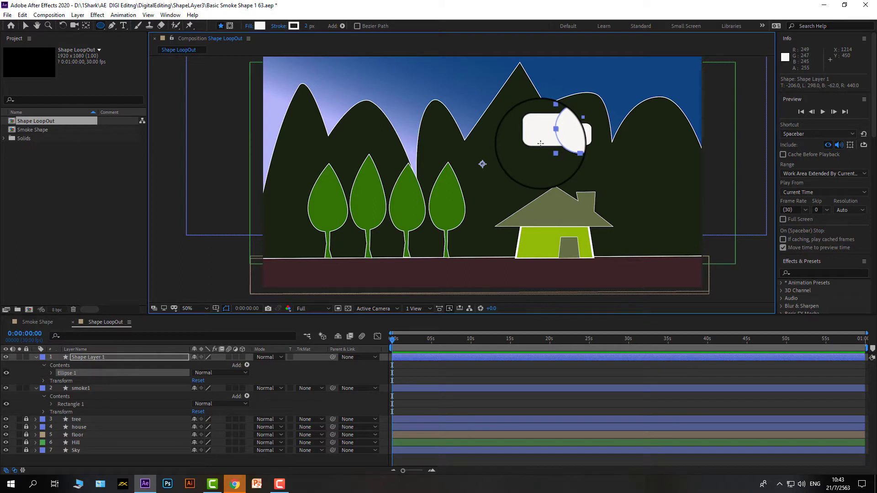
pyautogui.moveTo(541, 143); pyautogui.dragTo(583, 150)
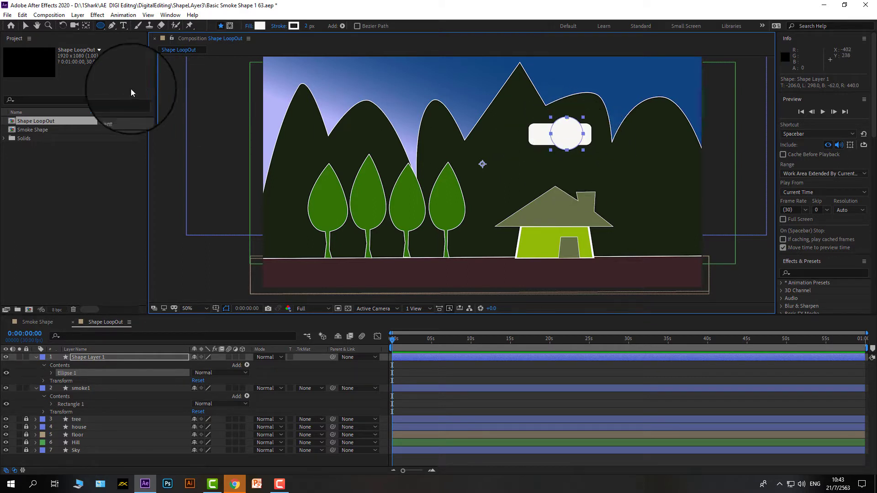
pyautogui.click(28, 26)
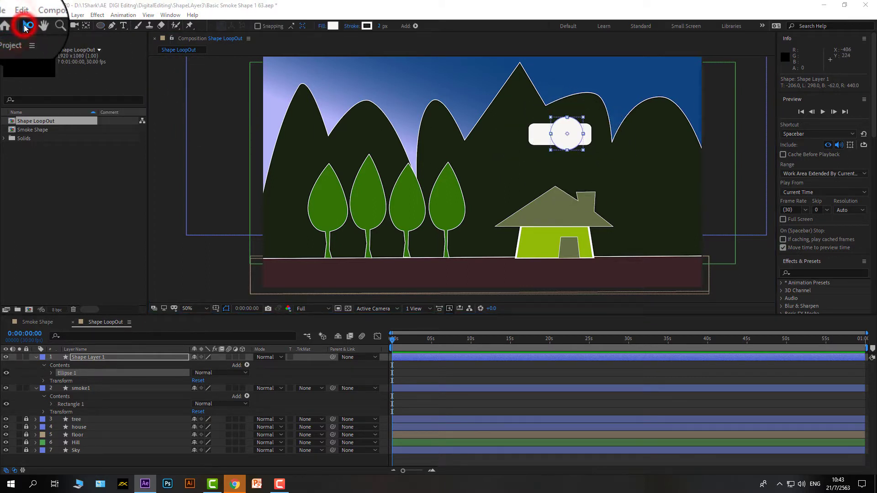
pyautogui.moveTo(583, 150); pyautogui.dragTo(585, 151)
# Rename the circle's shape layer as smoke2
pyautogui.click(96, 358)
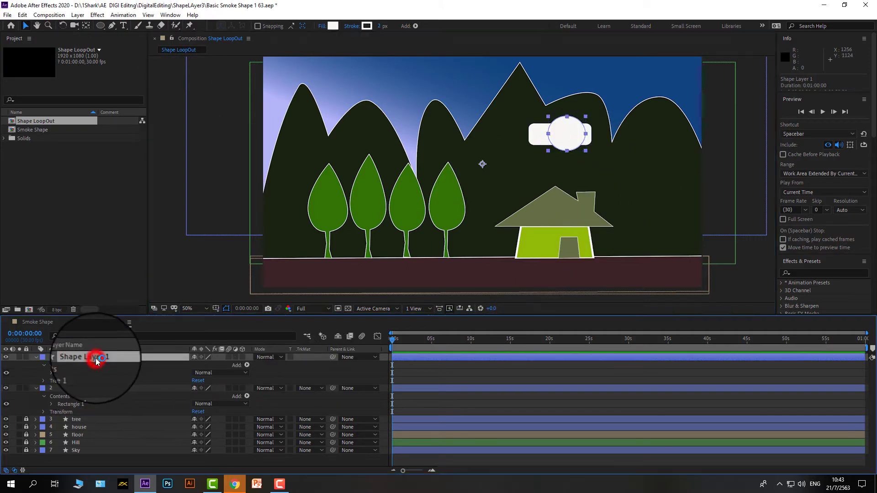
pyautogui.press('Return')
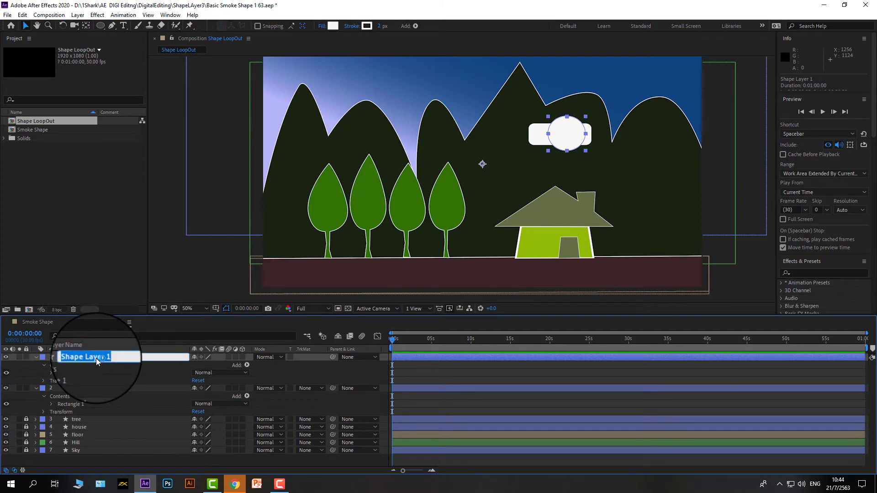
pyautogui.write('smo')
pyautogui.write('ke2')
pyautogui.press('Return')
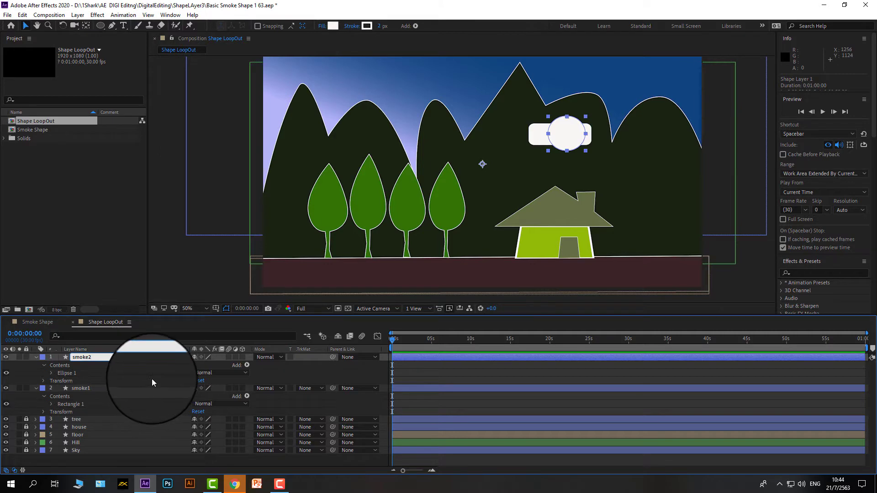
pyautogui.click(152, 379)
pyautogui.doubleClick(98, 289)
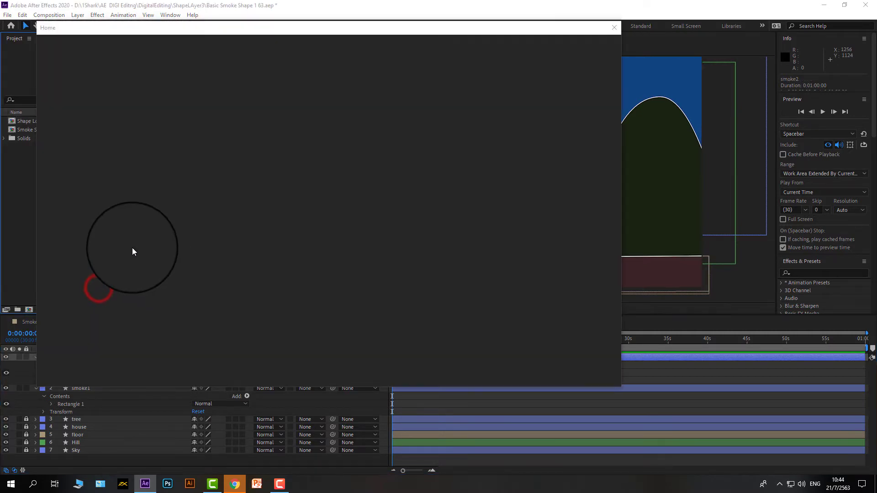
pyautogui.click(614, 27)
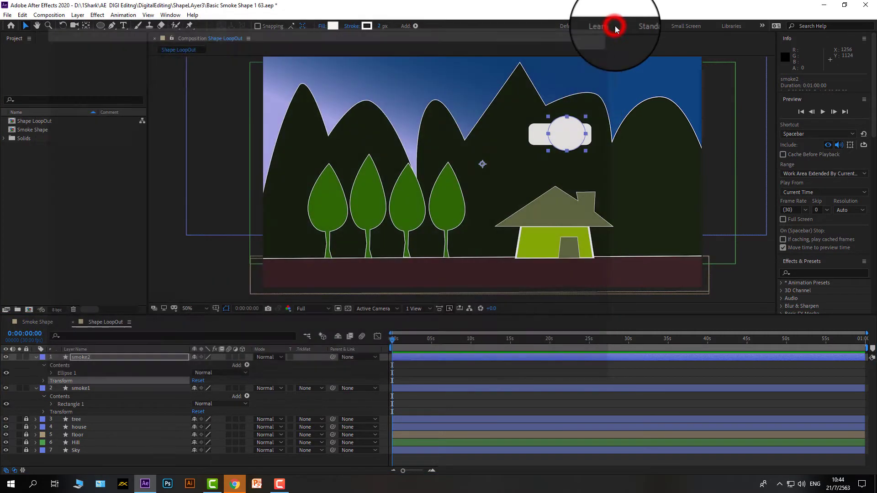
pyautogui.click(609, 169)
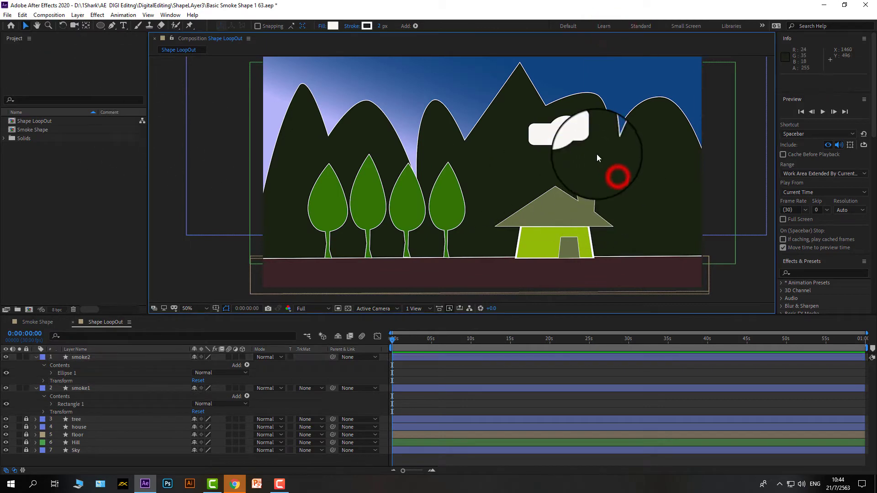
# Convert the smoke1 layer's Rectangle Path 1 to a Bezier path
pyautogui.click(540, 142)
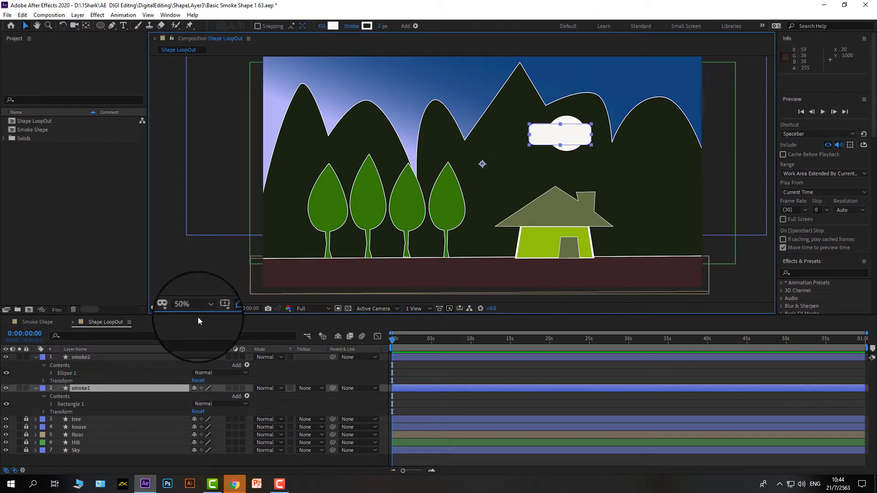
pyautogui.click(51, 404)
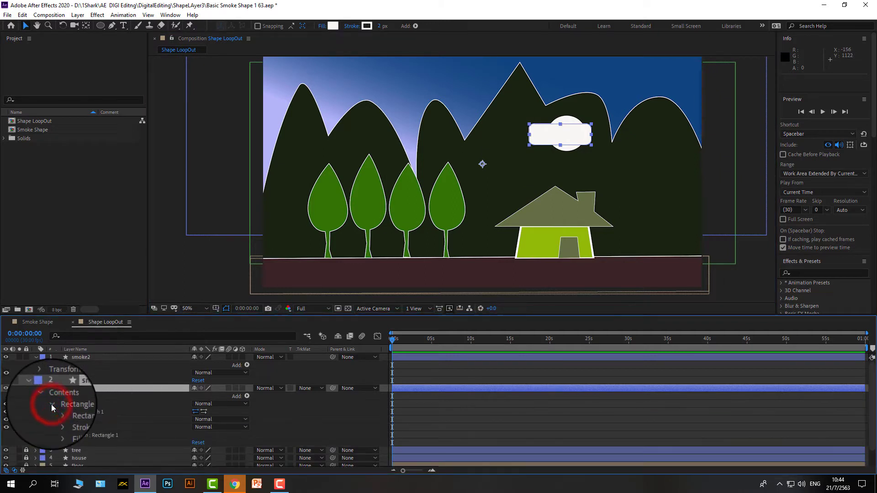
pyautogui.rightClick(85, 412)
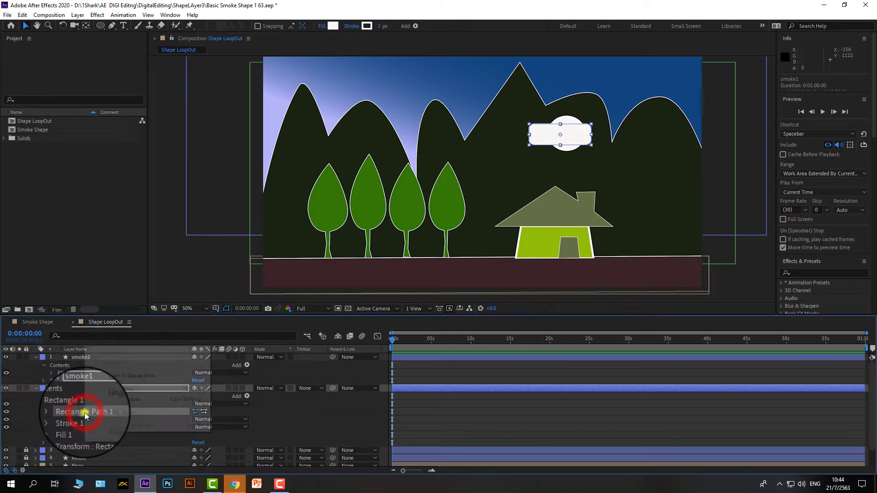
pyautogui.click(139, 376)
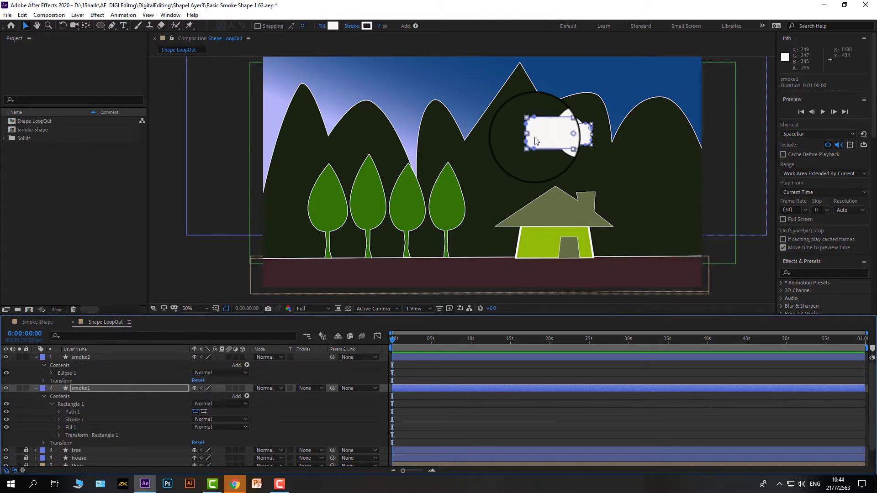
# Adjust the proportions of the smoke1 rectangle so that it is slightly narrower and taller
pyautogui.scroll(4, 536, 141)
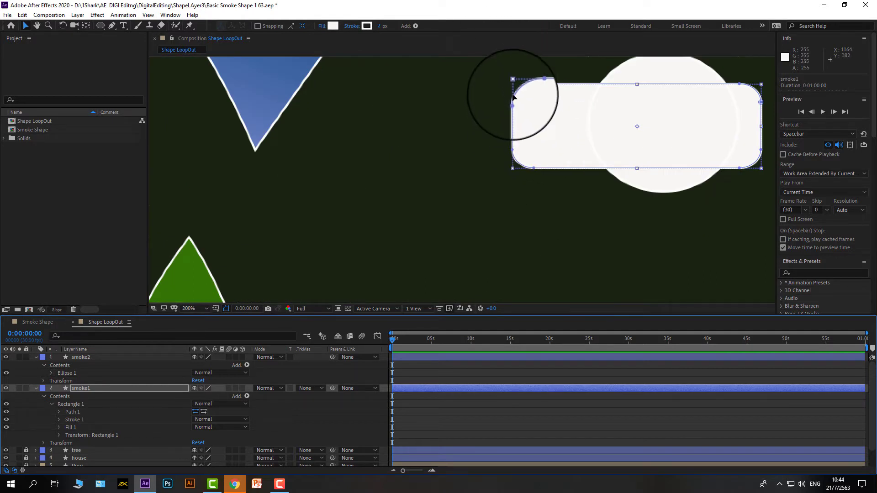
pyautogui.moveTo(513, 87); pyautogui.dragTo(517, 79)
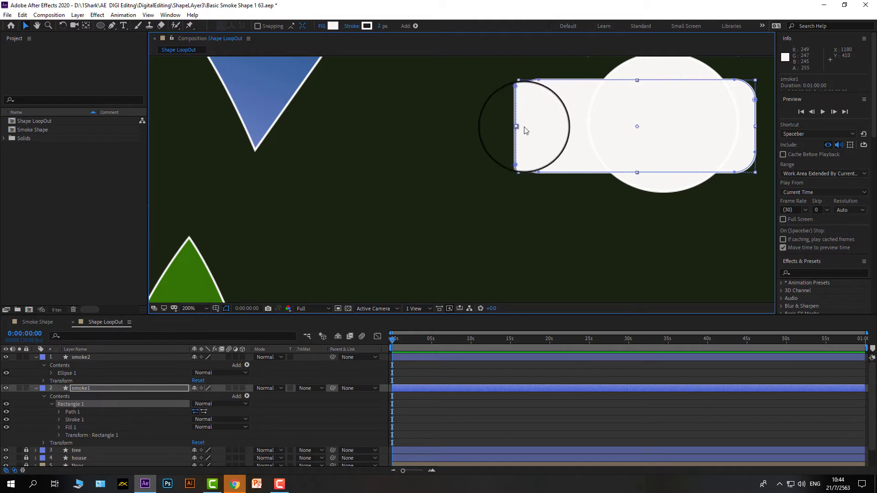
pyautogui.click(519, 127)
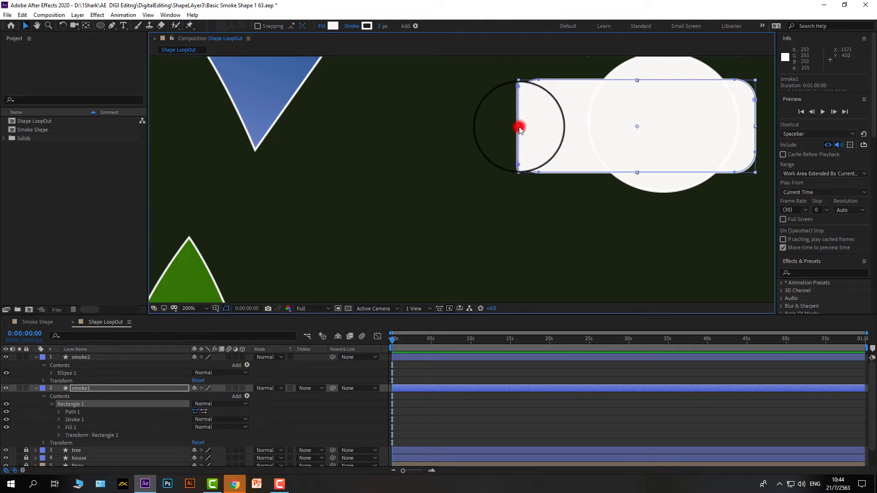
pyautogui.moveTo(519, 126); pyautogui.dragTo(516, 101)
pyautogui.click(546, 114)
pyautogui.click(451, 185)
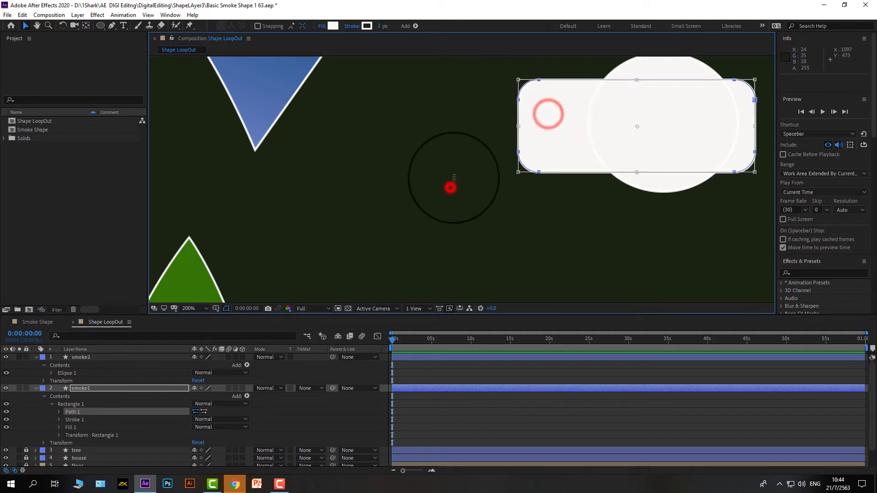
pyautogui.click(519, 156)
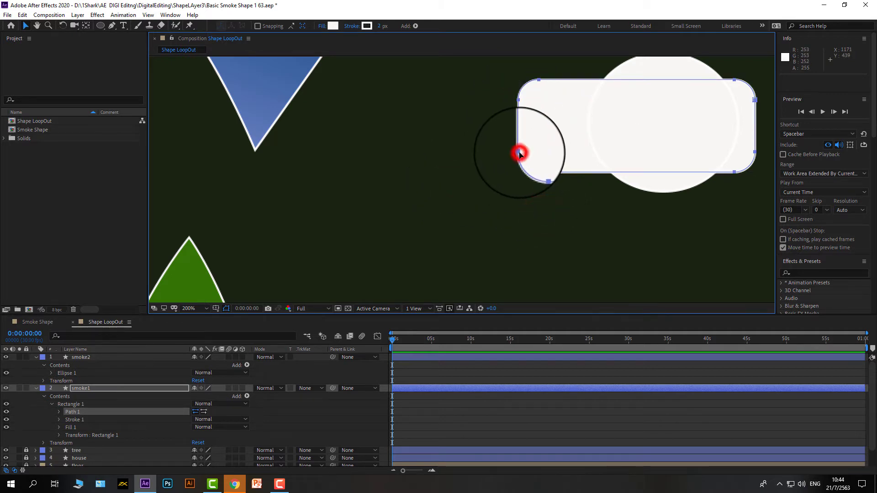
pyautogui.click(520, 154)
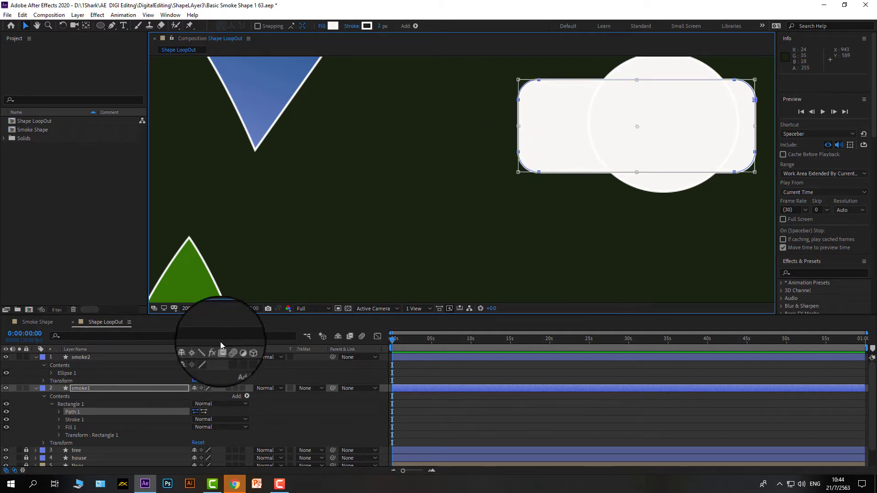
pyautogui.click(59, 412)
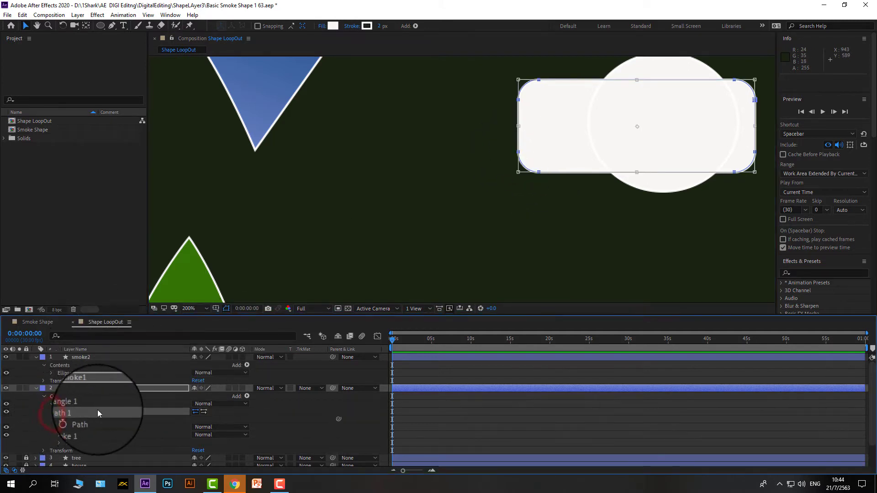
pyautogui.moveTo(551, 99); pyautogui.dragTo(540, 82)
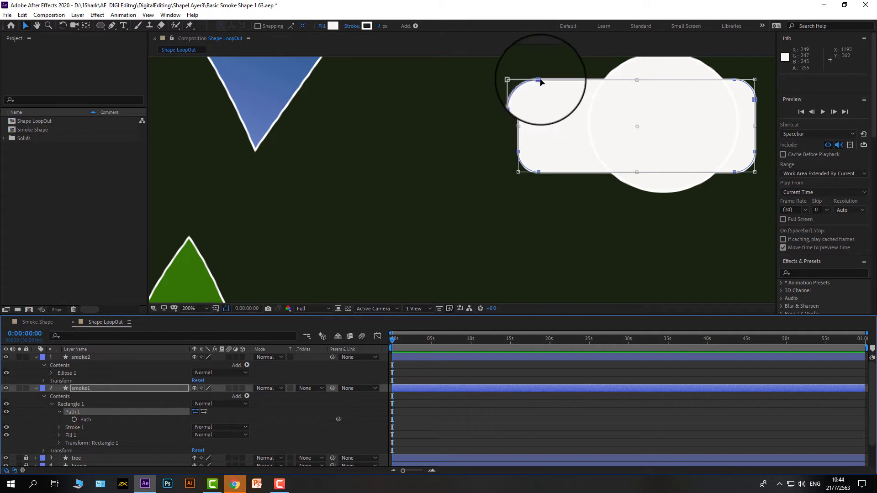
pyautogui.hotkey('ctrl', 'z')
# Try to edit the upper-left corner of the smoke1 path with the Convert Vertex tool
pyautogui.click(112, 26)
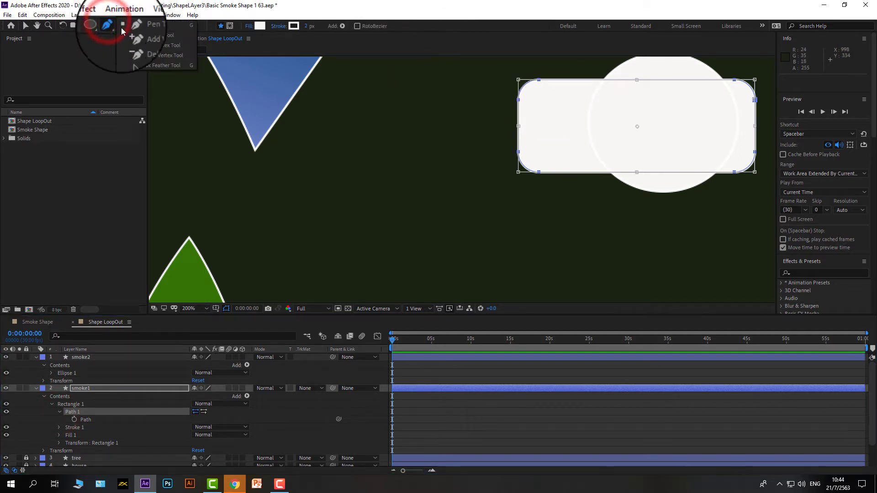
pyautogui.click(147, 54)
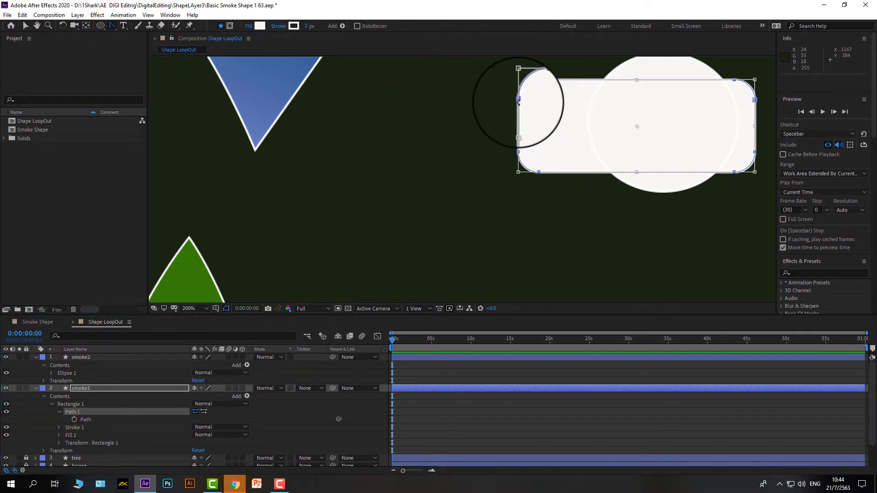
pyautogui.moveTo(518, 102)
pyautogui.mouseDown()
pyautogui.moveTo(541, 84)
pyautogui.moveTo(519, 102)
pyautogui.mouseUp()
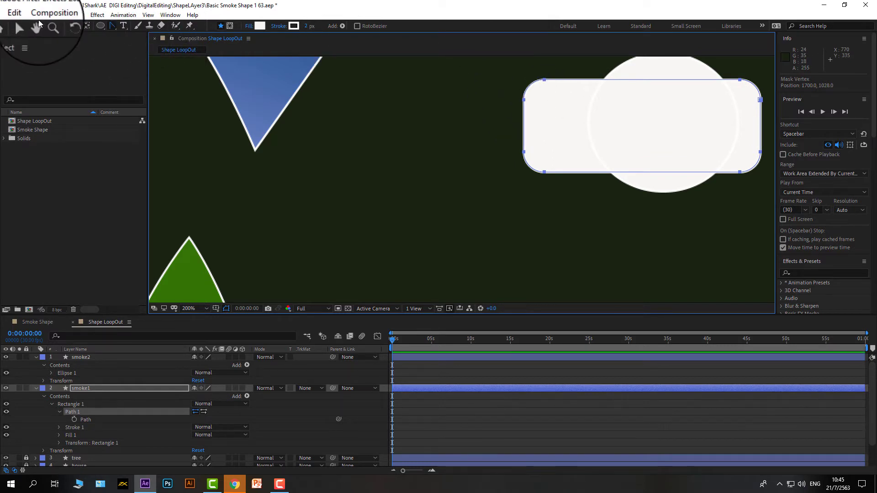
# Reshape the left end of the smoke1 path by moving its corner vertices individually, shifting that end inward
pyautogui.click(29, 26)
pyautogui.moveTo(508, 93)
pyautogui.mouseDown()
pyautogui.moveTo(528, 108)
pyautogui.moveTo(525, 92)
pyautogui.moveTo(516, 108)
pyautogui.mouseUp()
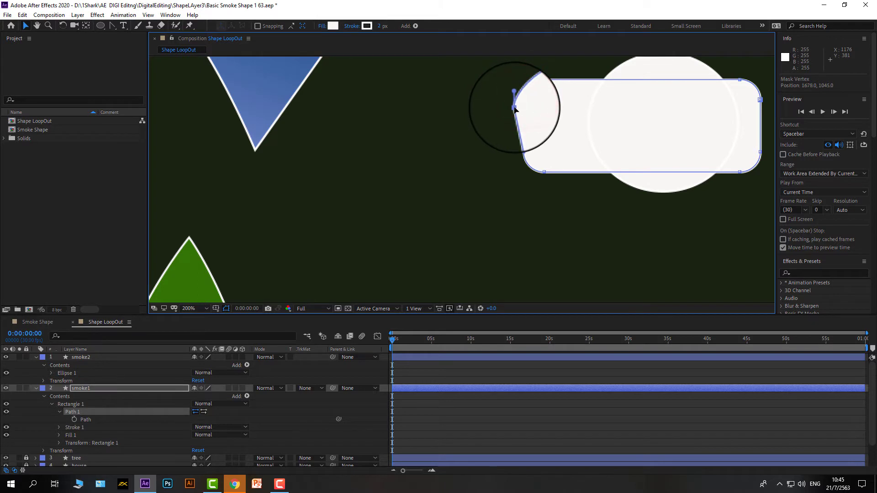
pyautogui.moveTo(527, 153)
pyautogui.mouseDown()
pyautogui.moveTo(504, 146)
pyautogui.moveTo(524, 153)
pyautogui.moveTo(514, 143)
pyautogui.mouseUp()
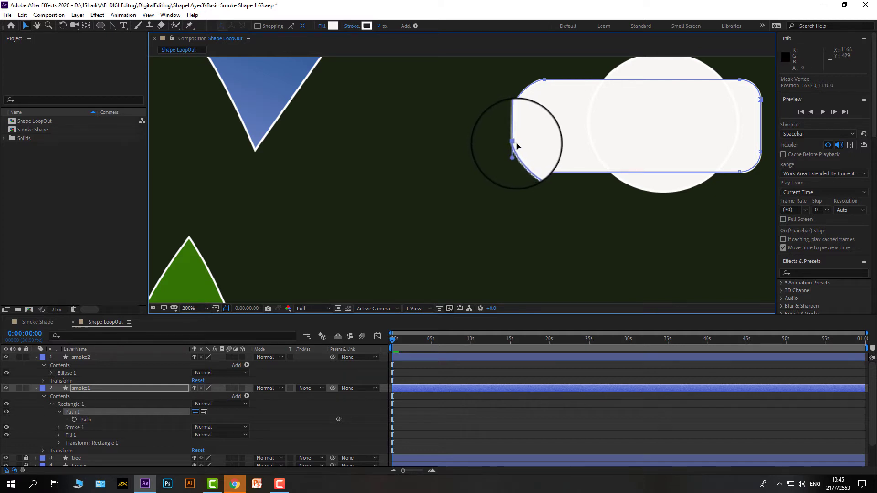
pyautogui.moveTo(517, 145); pyautogui.dragTo(567, 201)
pyautogui.moveTo(508, 66); pyautogui.dragTo(540, 112)
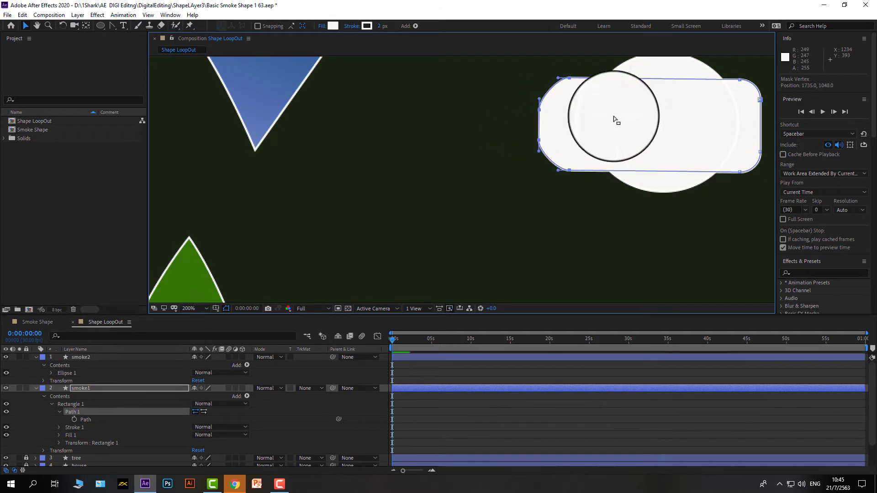
# Flare the right end of the smoke1 path by raising its upper corner vertex and lowering its lower corner vertex, both slightly inward
pyautogui.moveTo(740, 82); pyautogui.dragTo(730, 73)
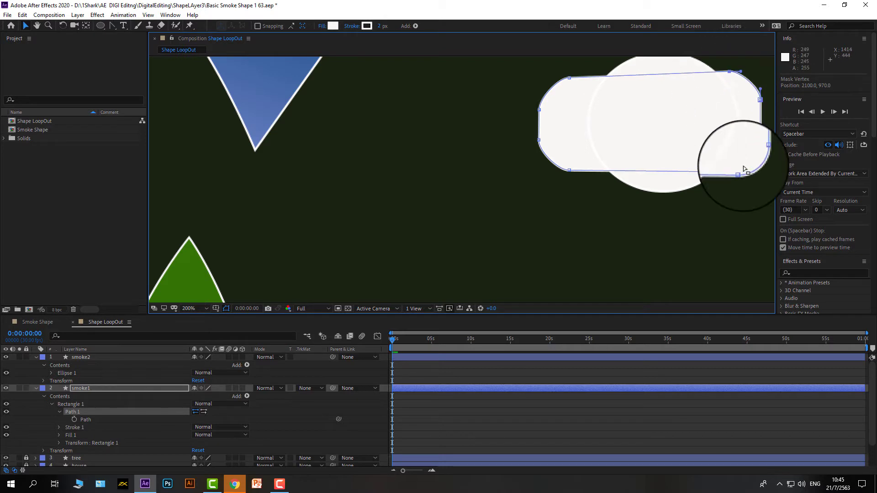
pyautogui.moveTo(738, 172); pyautogui.dragTo(741, 174)
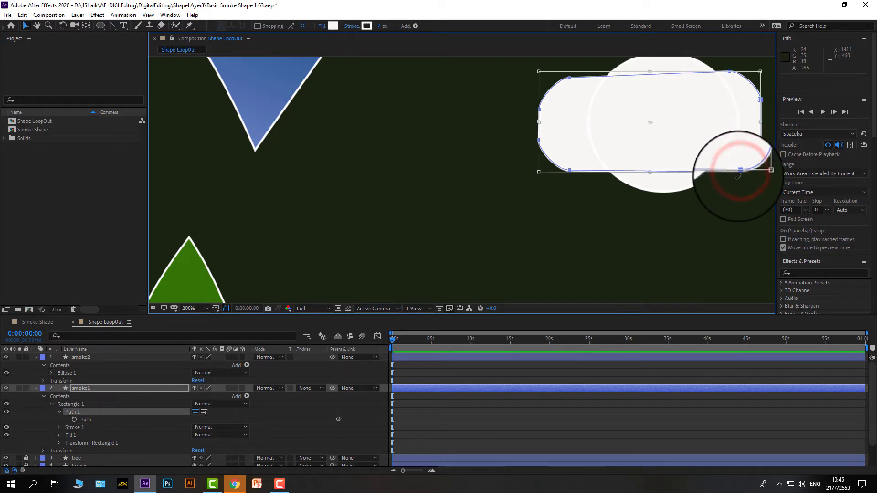
pyautogui.click(740, 172)
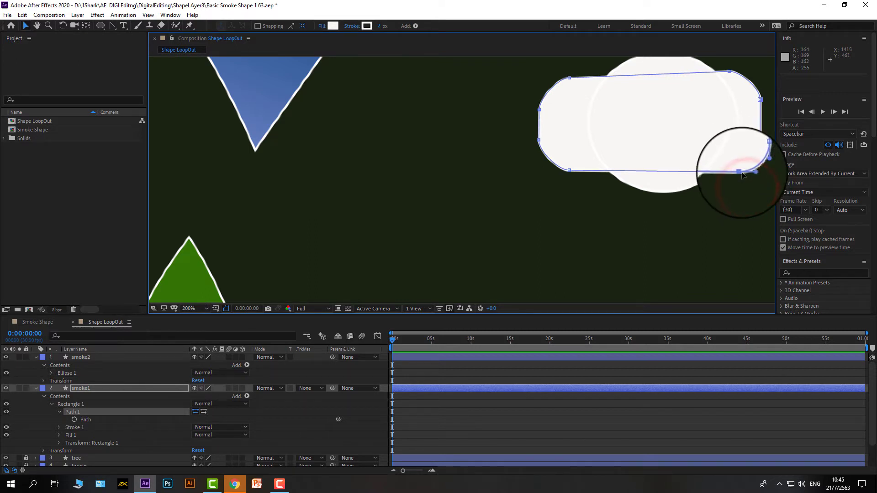
pyautogui.click(739, 173)
pyautogui.moveTo(737, 177); pyautogui.dragTo(730, 180)
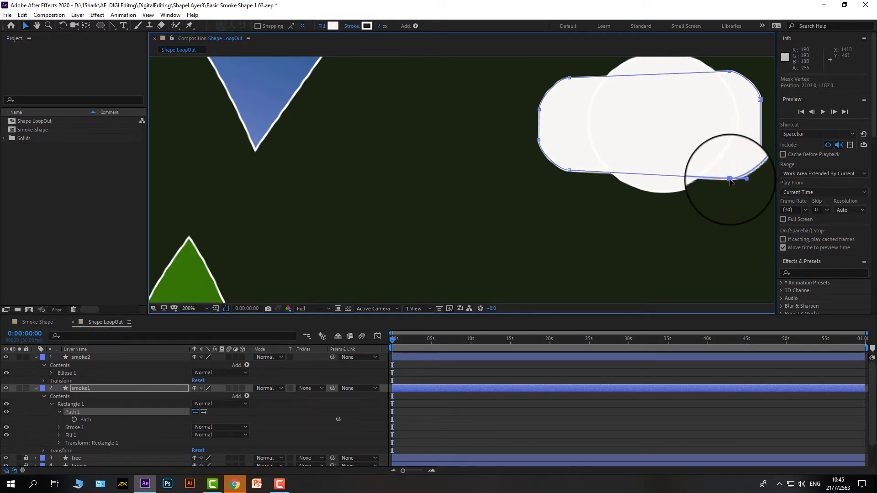
# Deselect the smoke shape with the composition shown at 50% and save the project
pyautogui.click(727, 211)
pyautogui.scroll(-4, 651, 224)
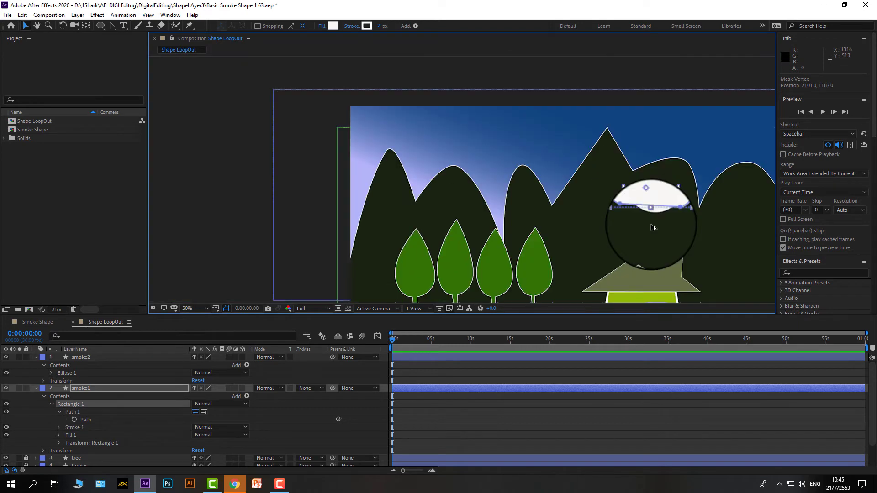
pyautogui.click(651, 225)
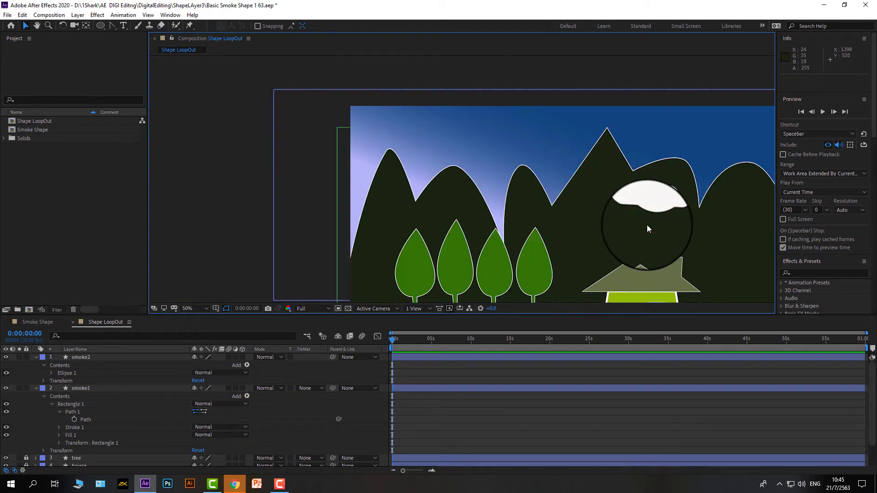
pyautogui.moveTo(649, 229)
pyautogui.mouseDown()
pyautogui.moveTo(647, 217)
pyautogui.moveTo(639, 219)
pyautogui.mouseUp()
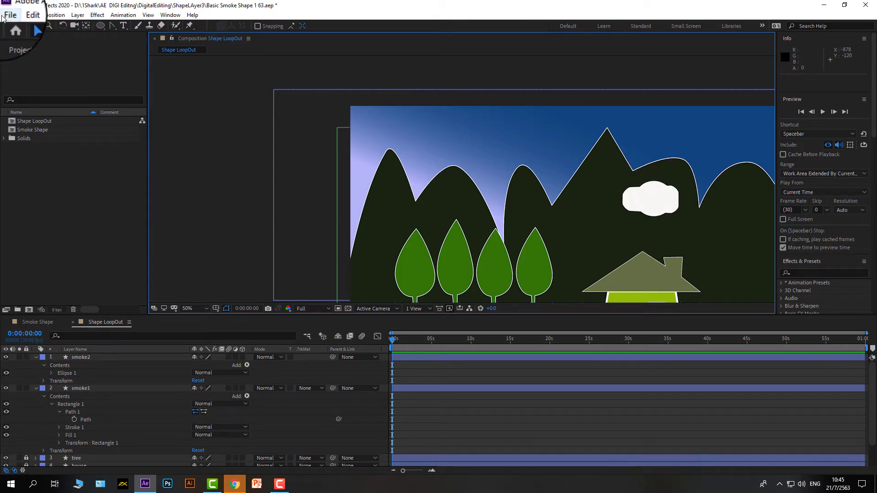
pyautogui.click(8, 15)
pyautogui.click(36, 99)
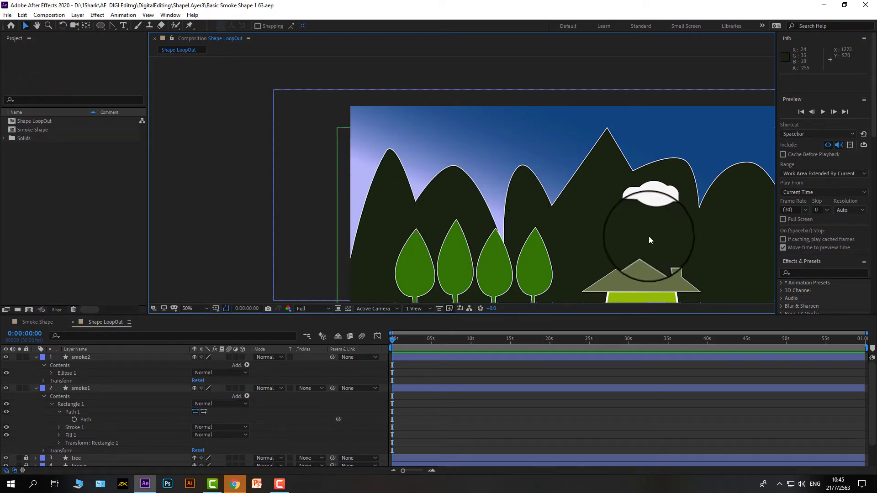
# Hide the smoke2 layer and collapse its properties
pyautogui.click(650, 203)
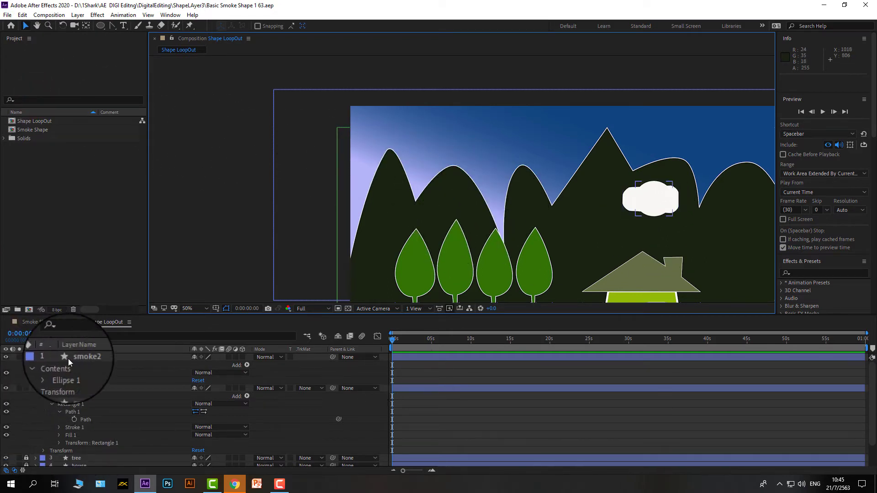
pyautogui.click(5, 359)
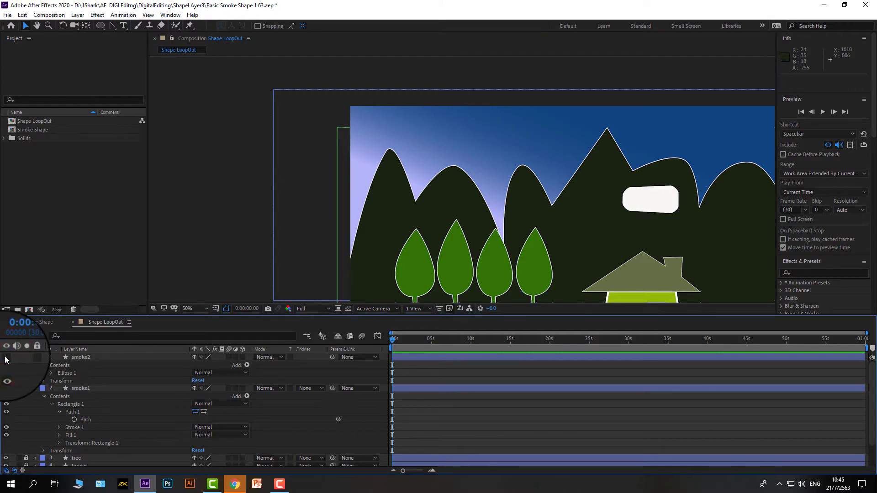
pyautogui.click(35, 358)
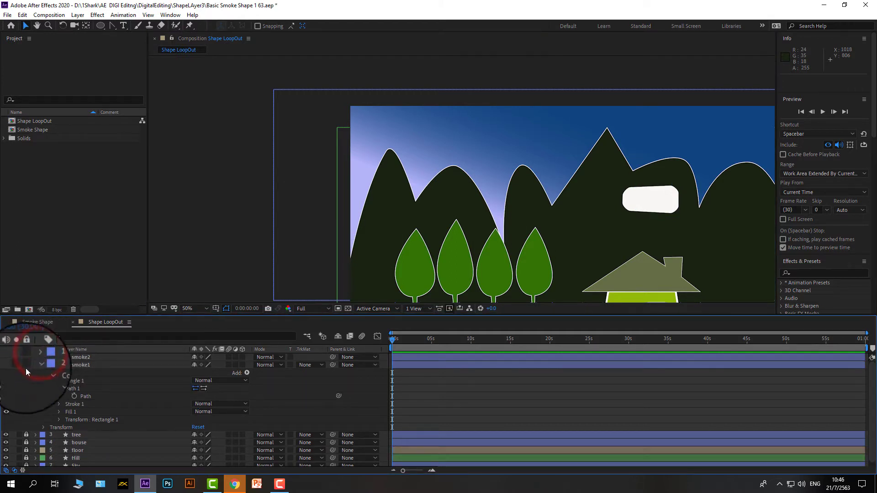
pyautogui.click(91, 358)
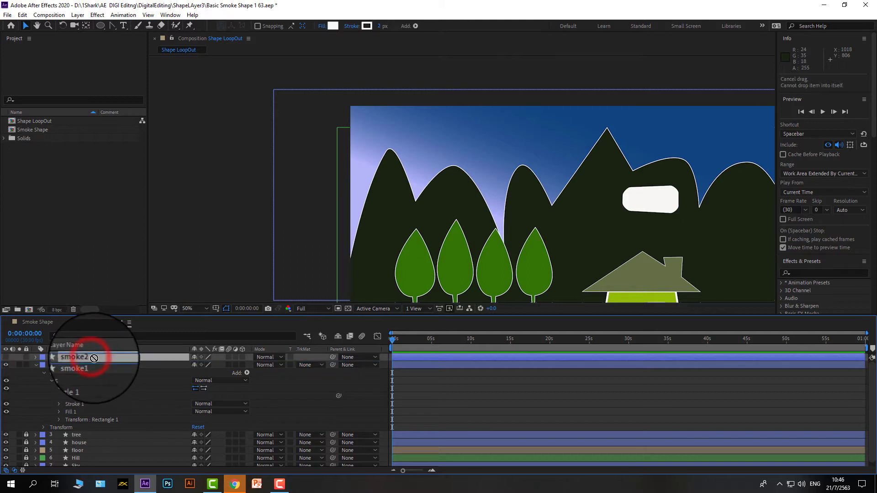
# Collapse the smoke1 layer's properties and move it above smoke2 in the layer stack
pyautogui.click(36, 365)
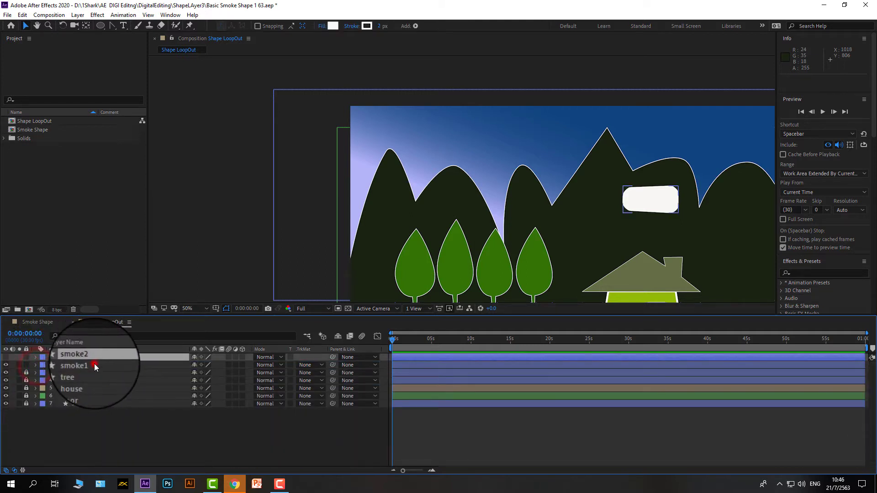
pyautogui.moveTo(95, 367); pyautogui.dragTo(94, 360)
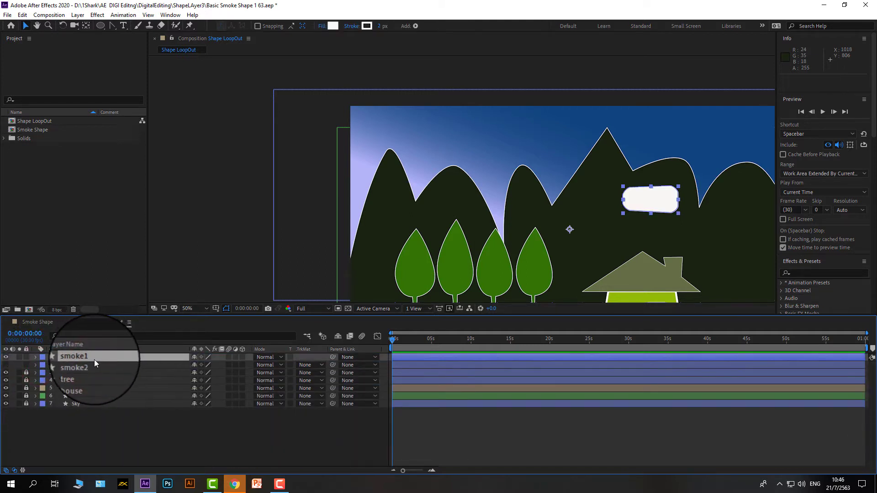
pyautogui.click(86, 358)
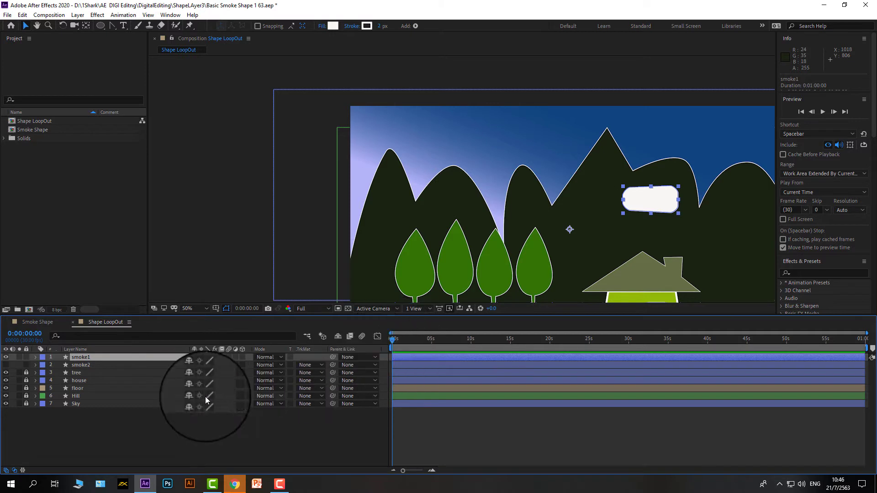
# Expand the smoke1 layer to show both its Transform: Rectangle 1 properties and its layer Transform properties
pyautogui.click(36, 357)
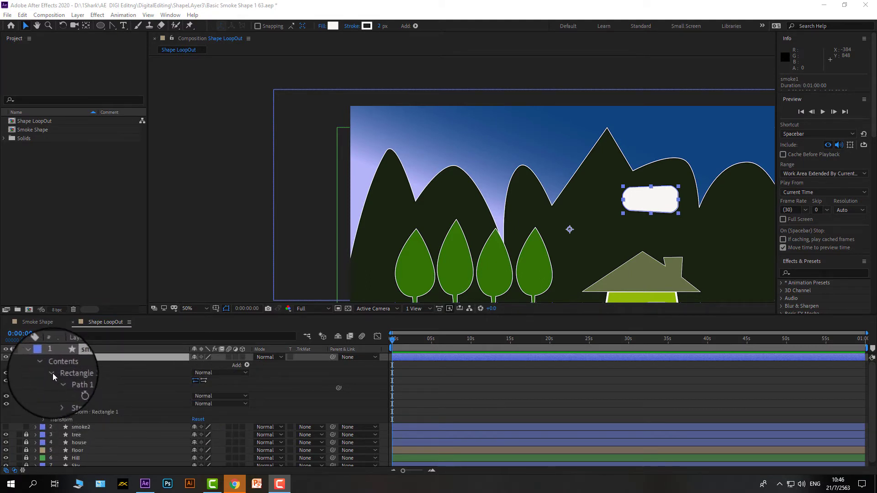
pyautogui.click(60, 411)
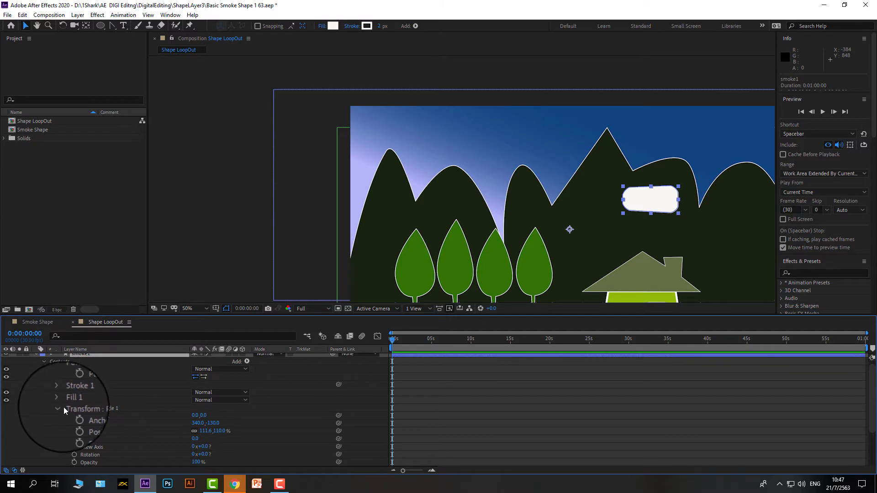
pyautogui.scroll(-2, 64, 406)
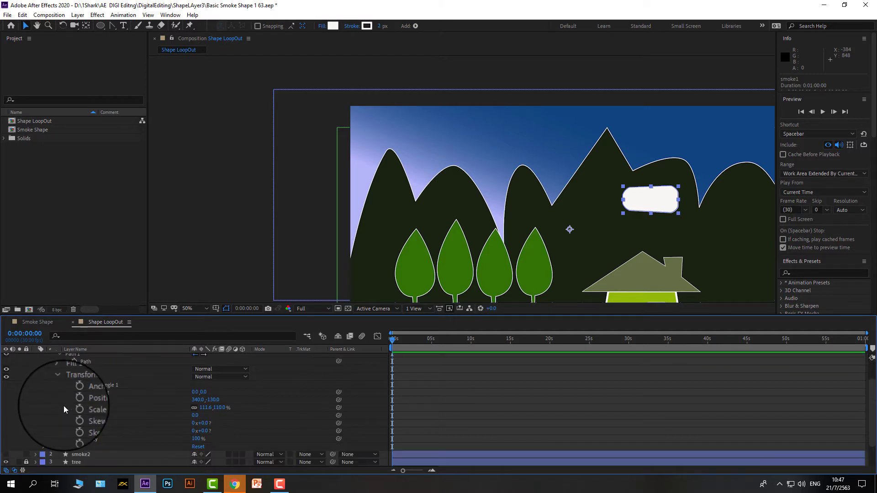
pyautogui.click(43, 447)
pyautogui.scroll(3, 119, 423)
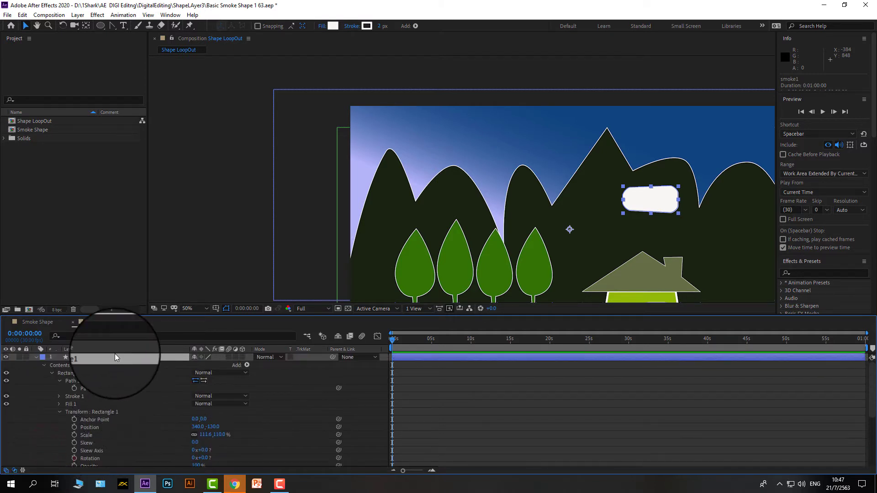
pyautogui.click(114, 355)
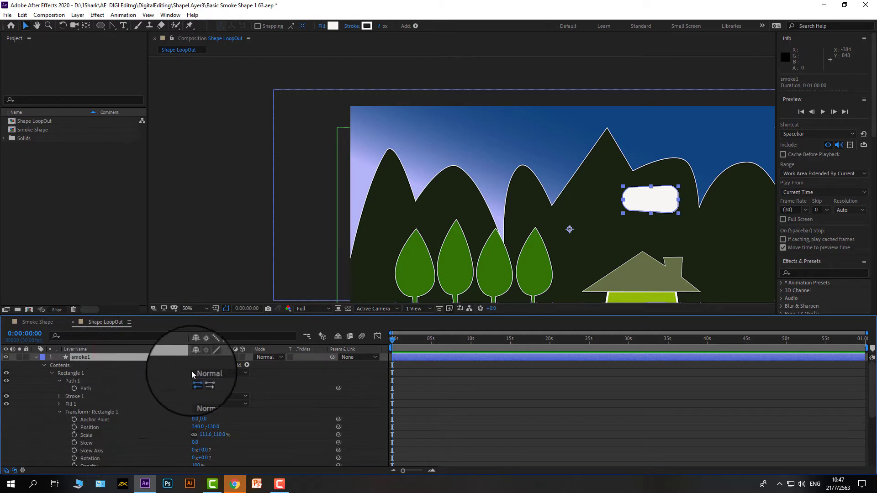
# Enable keyframing for Position in smoke1's layer Transform group at 0:00:00:00
pyautogui.scroll(-3, 132, 383)
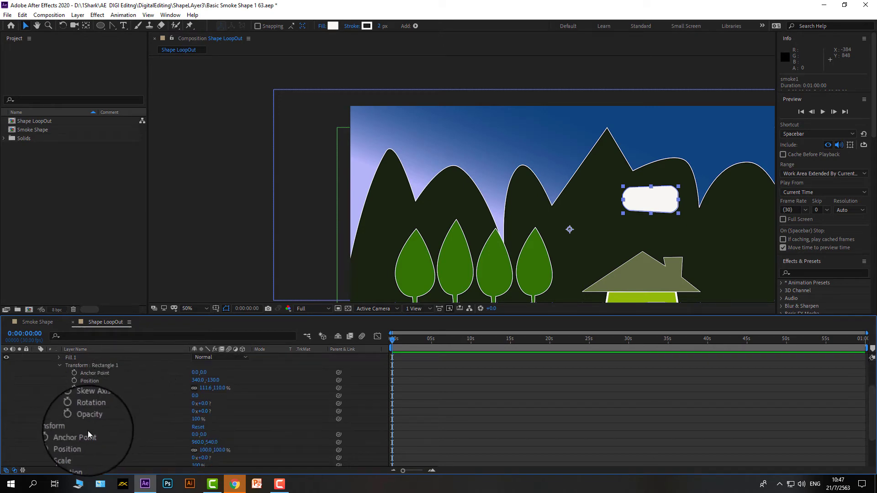
pyautogui.scroll(-2, 84, 433)
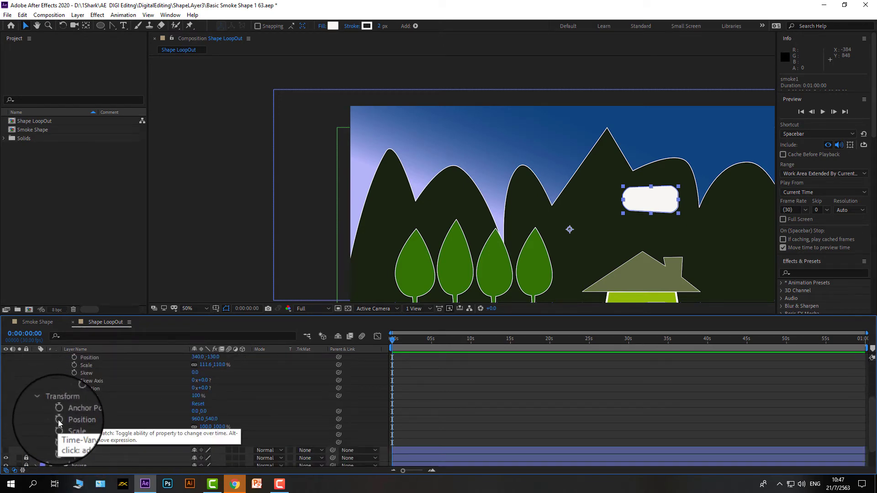
pyautogui.click(58, 420)
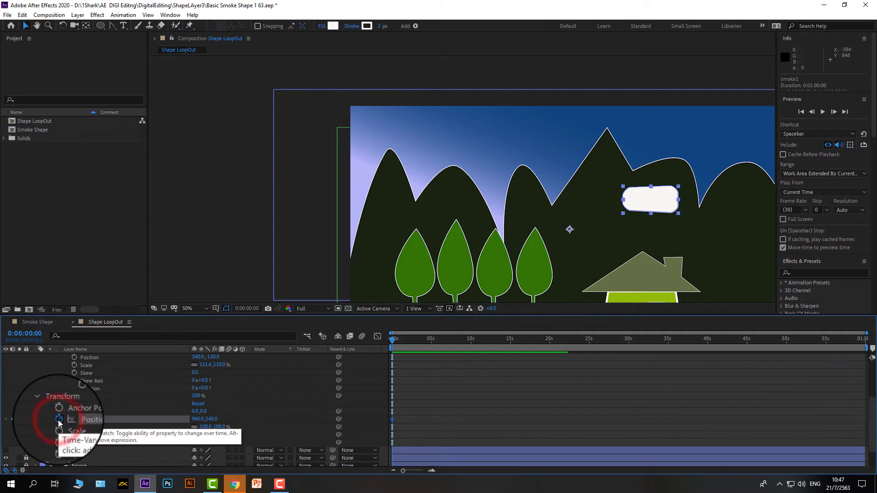
pyautogui.scroll(5, 59, 420)
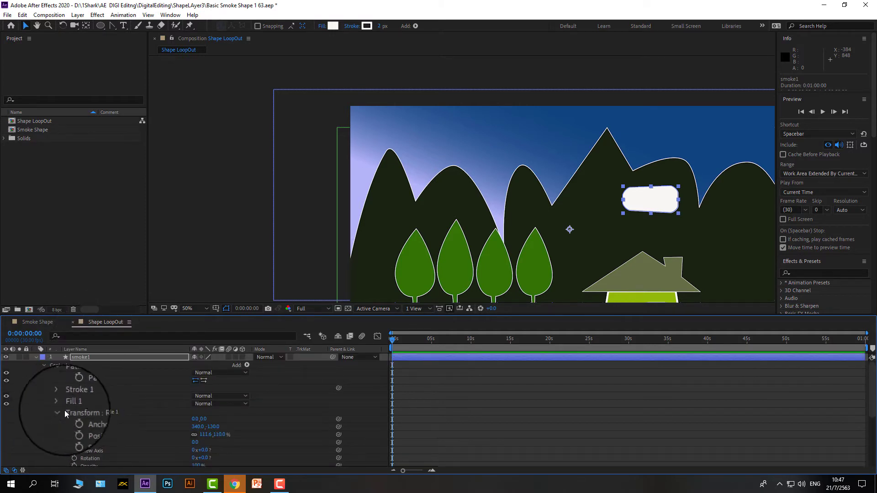
# Enable keyframing for Rectangle 1's Scale at 0:00:00:00 and move the smoke shape to just above the chimney, at about 418, 62
pyautogui.click(74, 435)
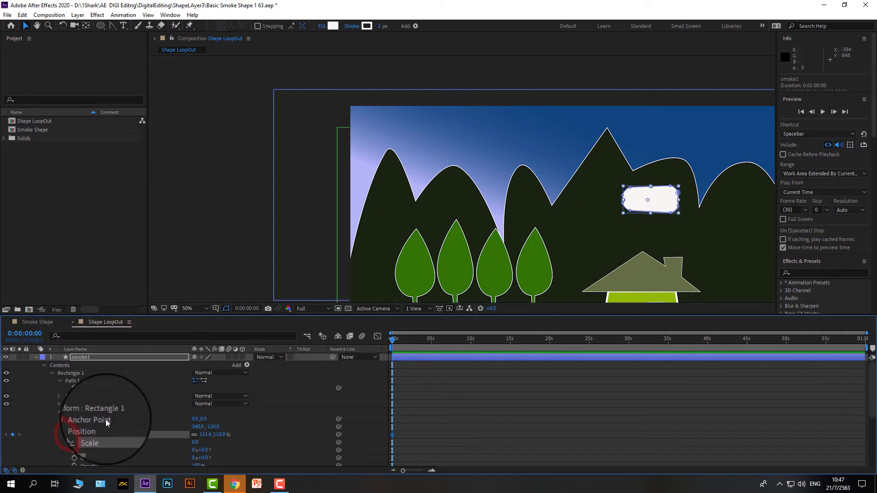
pyautogui.click(121, 412)
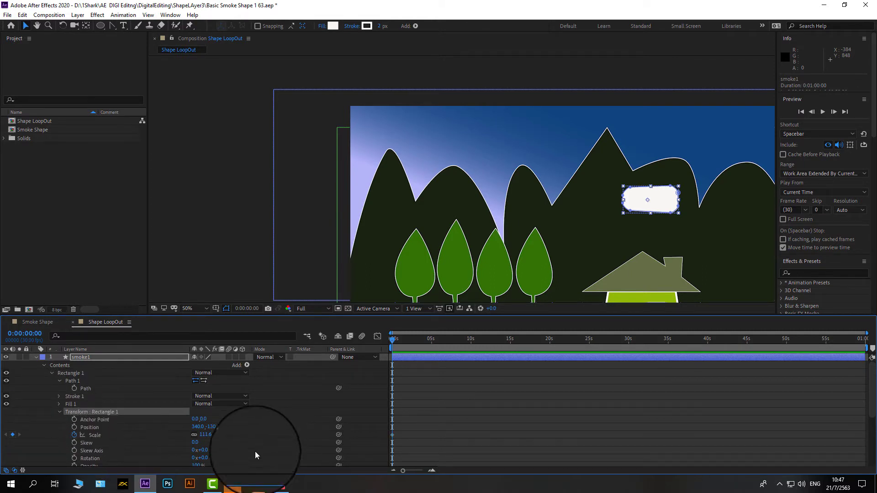
pyautogui.scroll(-3, 191, 440)
pyautogui.scroll(-2, 82, 432)
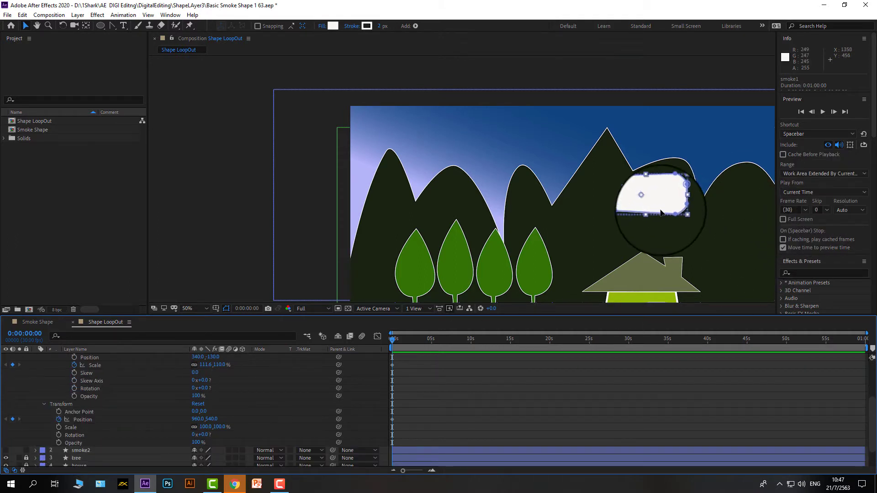
pyautogui.moveTo(667, 208); pyautogui.dragTo(684, 251)
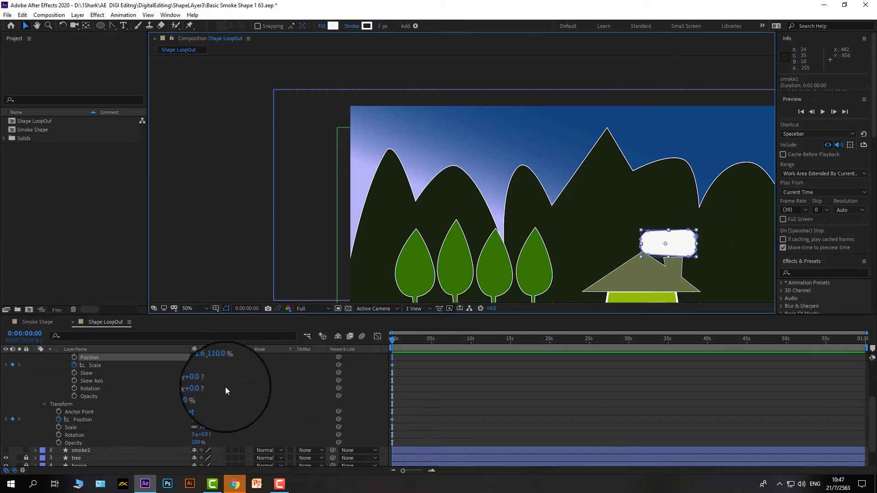
# Shrink Rectangle 1's Scale to 0% and enlarge it again to 42% at 0:00:00:00
pyautogui.scroll(3, 225, 387)
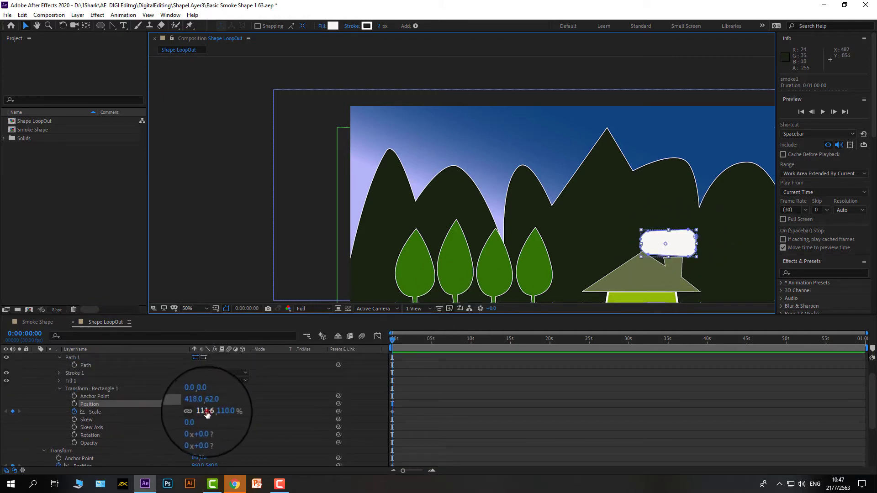
pyautogui.moveTo(206, 411); pyautogui.dragTo(194, 411)
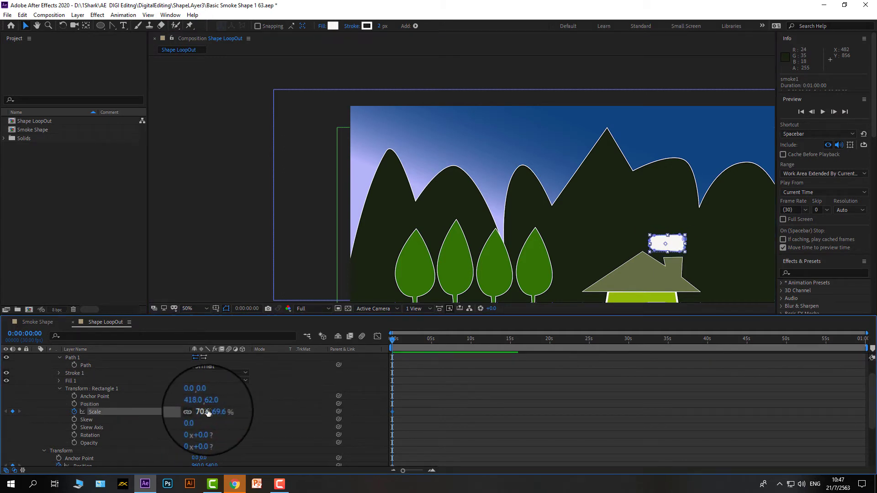
pyautogui.click(208, 409)
pyautogui.write('0')
pyautogui.press('Return')
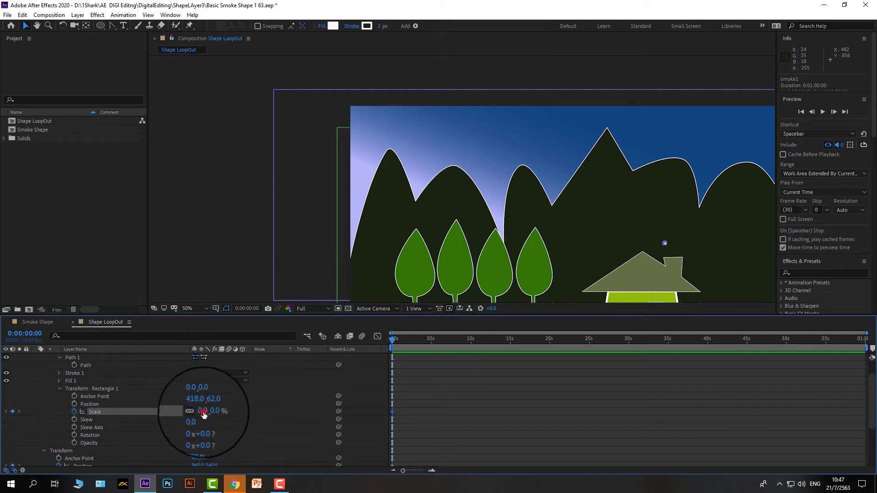
pyautogui.moveTo(204, 414); pyautogui.dragTo(220, 411)
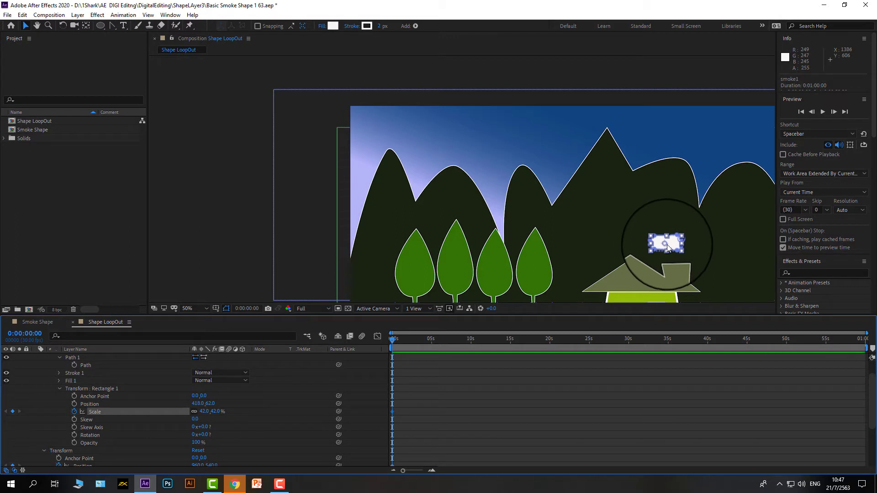
# Set smoke1's layer Position to 1008, 584 over the chimney and Rectangle 1's Scale to 0% at 0:00:00:00
pyautogui.scroll(-3, 314, 433)
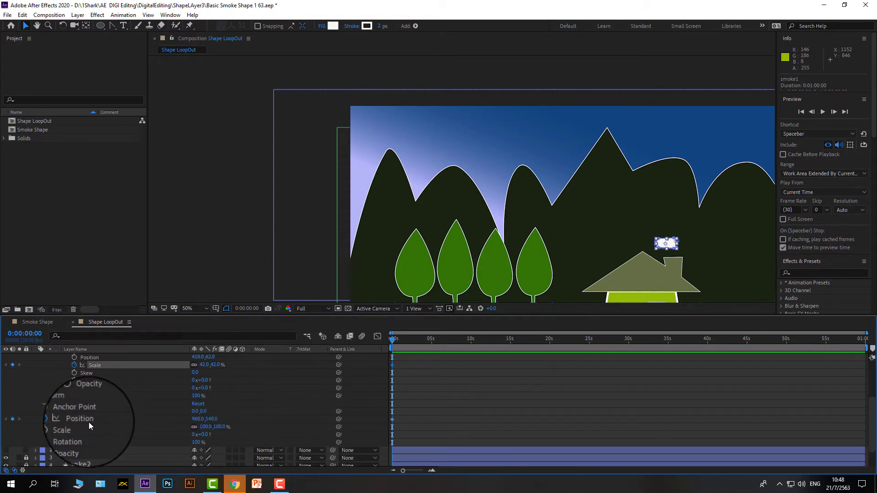
pyautogui.moveTo(197, 418); pyautogui.dragTo(247, 411)
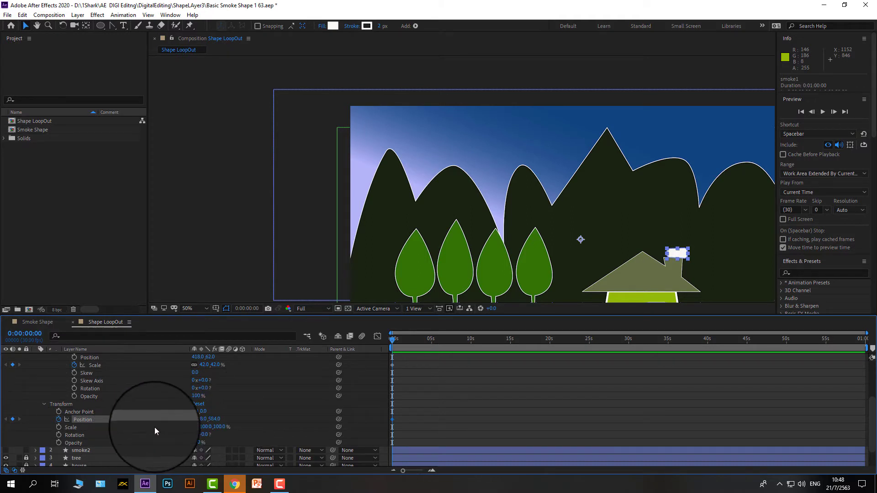
pyautogui.scroll(3, 154, 427)
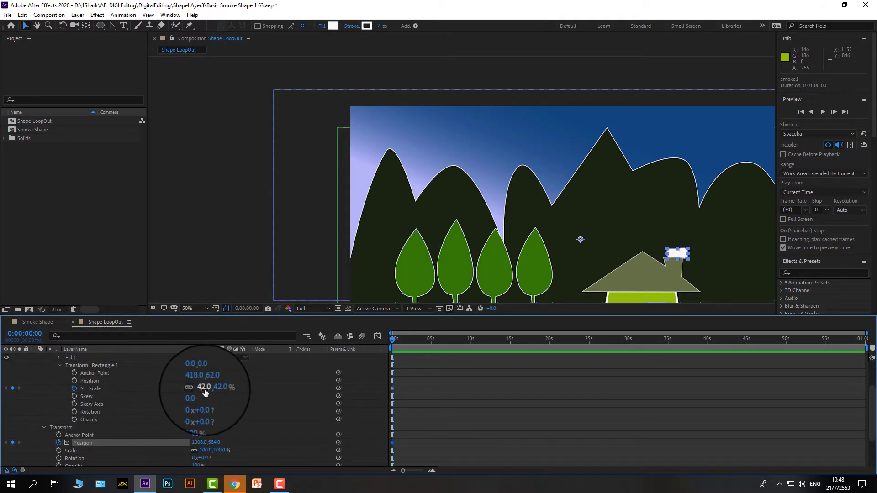
pyautogui.write('0')
pyautogui.press('Return')
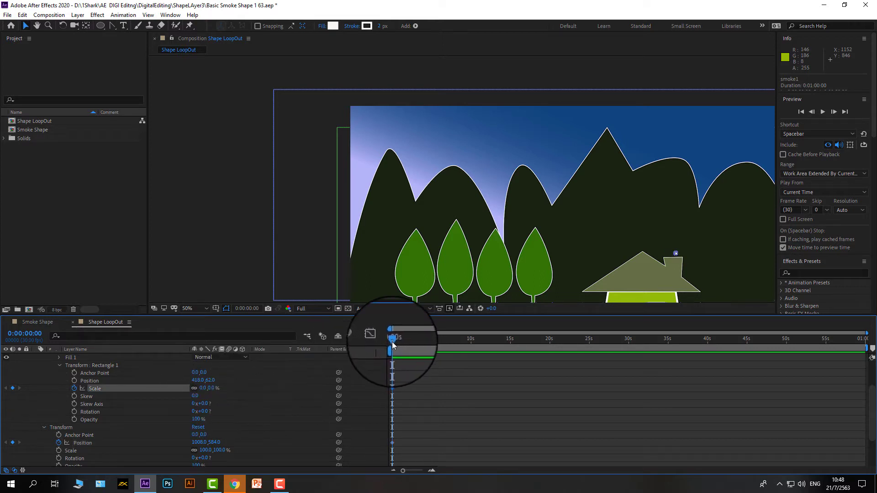
# Add a Scale keyframe of 30% to Rectangle 1 at 0:00:01:00
pyautogui.click(393, 342)
pyautogui.moveTo(394, 341); pyautogui.dragTo(401, 341)
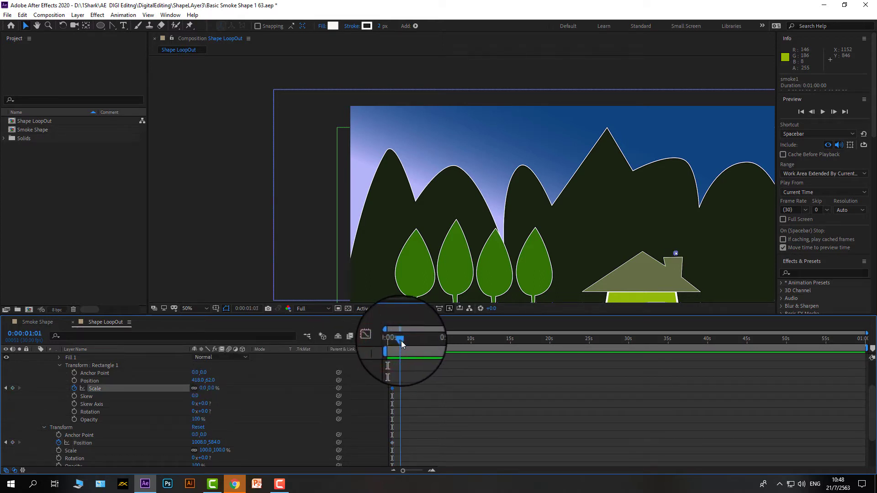
pyautogui.moveTo(864, 333); pyautogui.dragTo(472, 344)
pyautogui.click(481, 341)
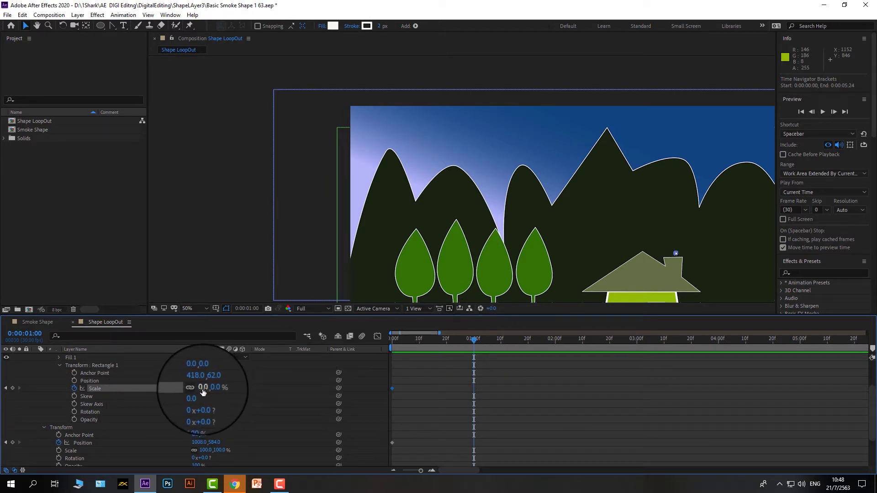
pyautogui.moveTo(203, 387); pyautogui.dragTo(216, 388)
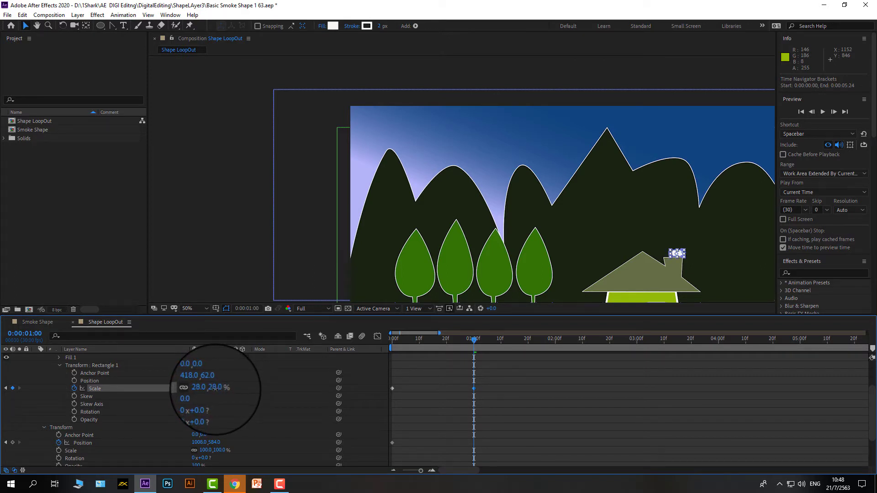
pyautogui.moveTo(214, 388); pyautogui.dragTo(213, 389)
pyautogui.click(206, 387)
pyautogui.write('3')
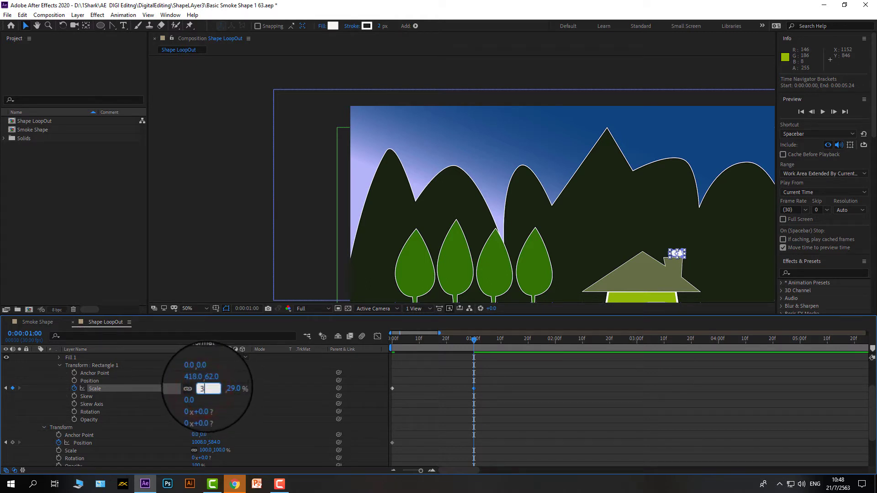
pyautogui.write('0')
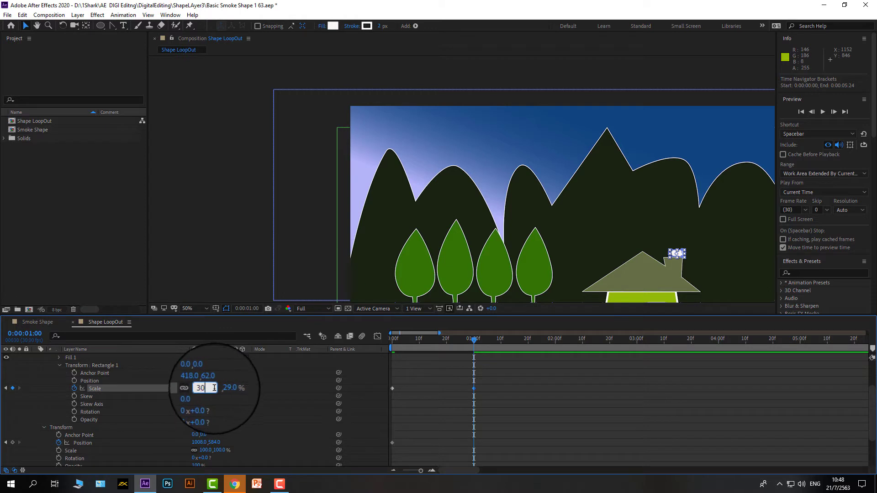
pyautogui.click(681, 255)
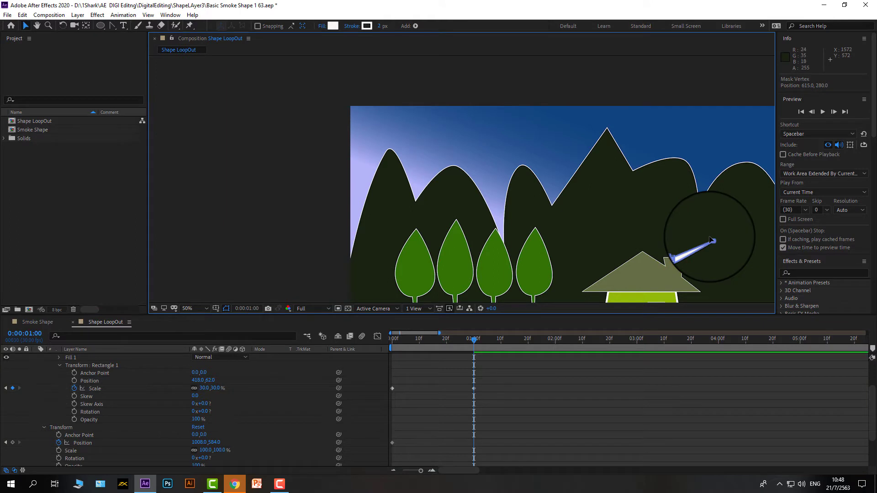
pyautogui.hotkey('ctrl', 'z')
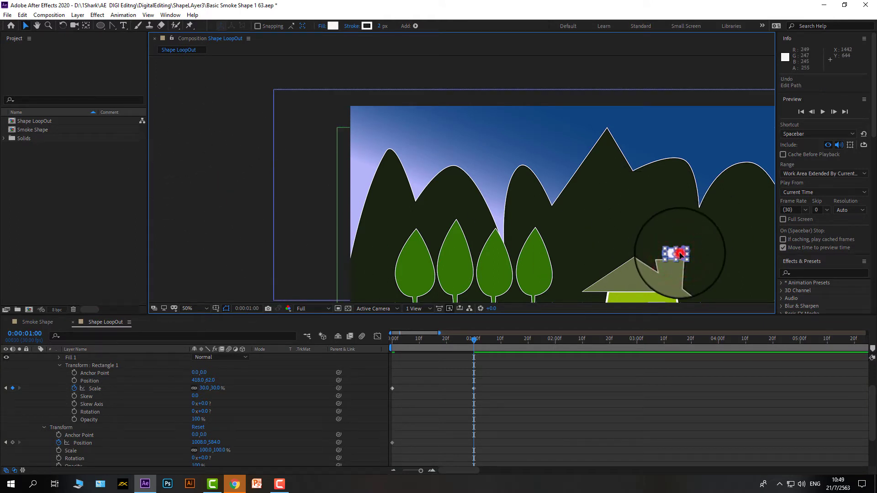
pyautogui.moveTo(680, 255); pyautogui.dragTo(719, 235)
pyautogui.hotkey('ctrl', 'z')
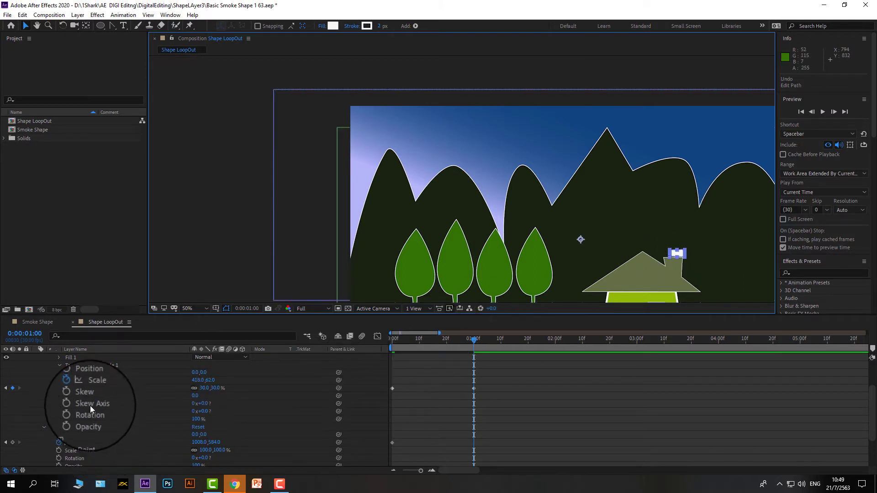
# Set smoke1's layer Position to 1112, 457 at 0:00:01:00
pyautogui.scroll(3, 102, 396)
pyautogui.click(128, 354)
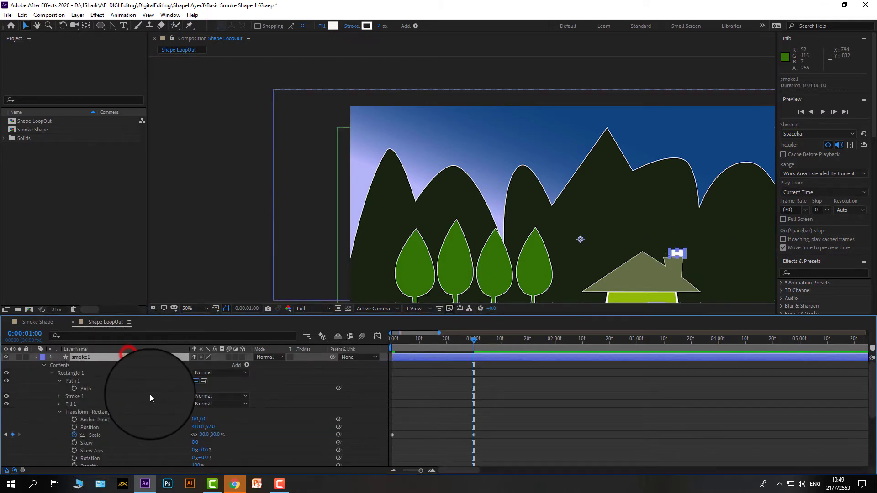
pyautogui.scroll(-5, 147, 395)
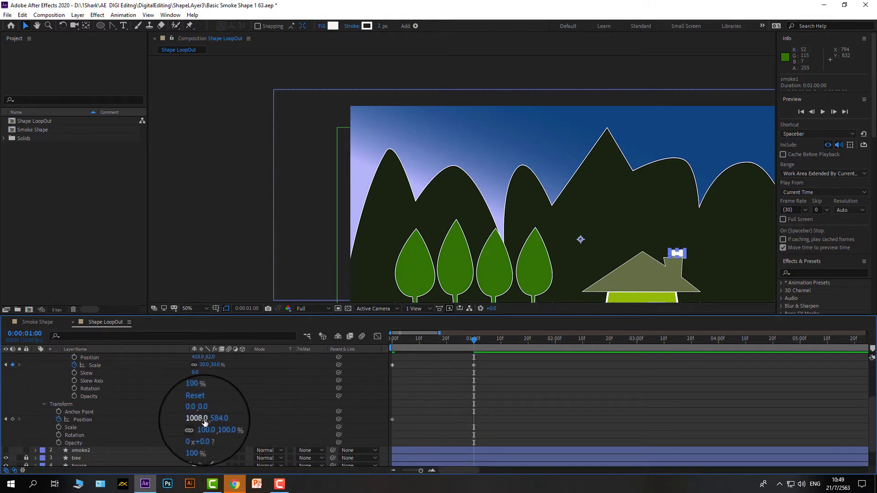
pyautogui.moveTo(195, 419)
pyautogui.mouseDown()
pyautogui.moveTo(244, 419)
pyautogui.moveTo(214, 419)
pyautogui.moveTo(157, 460)
pyautogui.moveTo(94, 466)
pyautogui.moveTo(111, 465)
pyautogui.mouseUp()
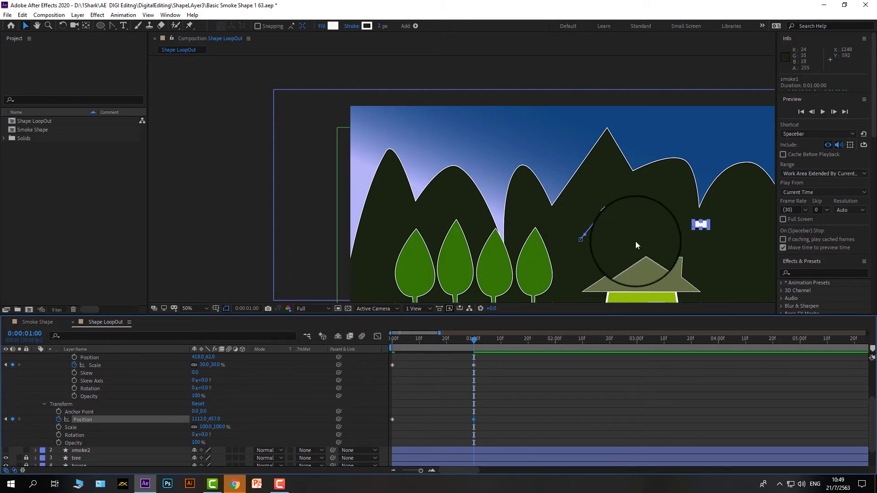
# Try moving smoke1's anchor point onto the smoke shape, and undo it together with the Position change at 0:00:01:00
pyautogui.click(85, 25)
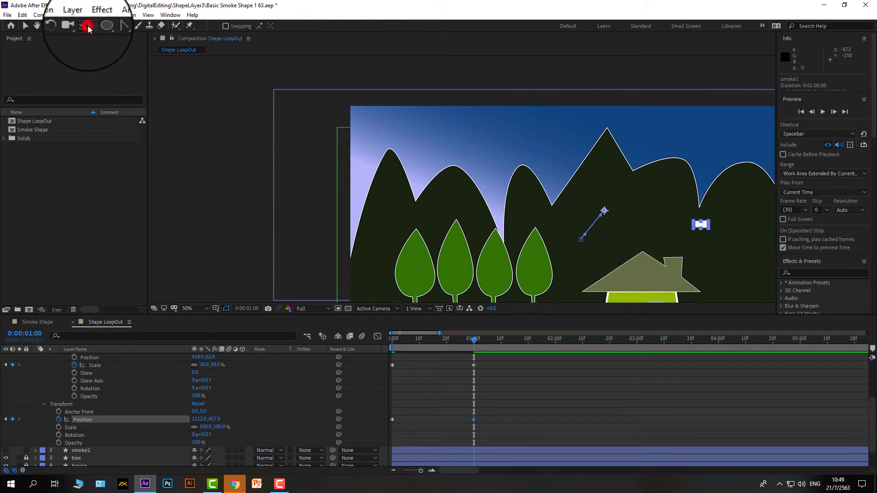
pyautogui.moveTo(605, 211); pyautogui.dragTo(706, 230)
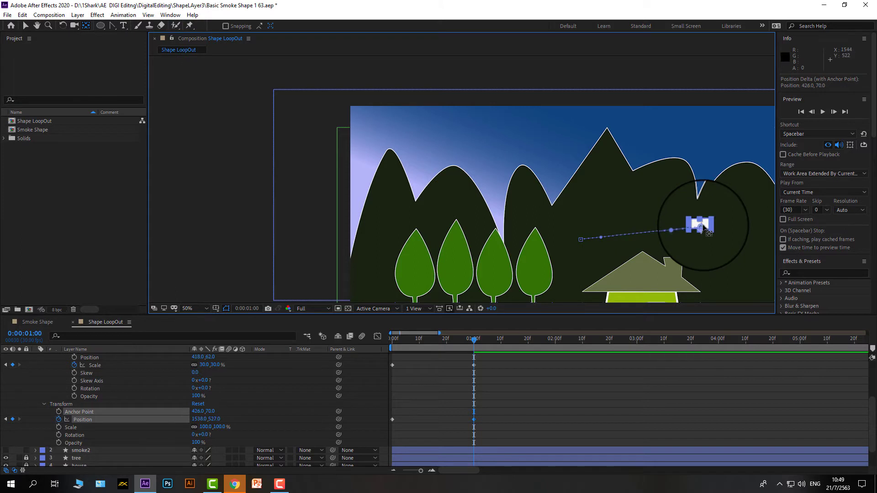
pyautogui.hotkey('ctrl', 'z')
pyautogui.hotkey('ctrl', 'z')
pyautogui.hotkey('ctrl', 'z')
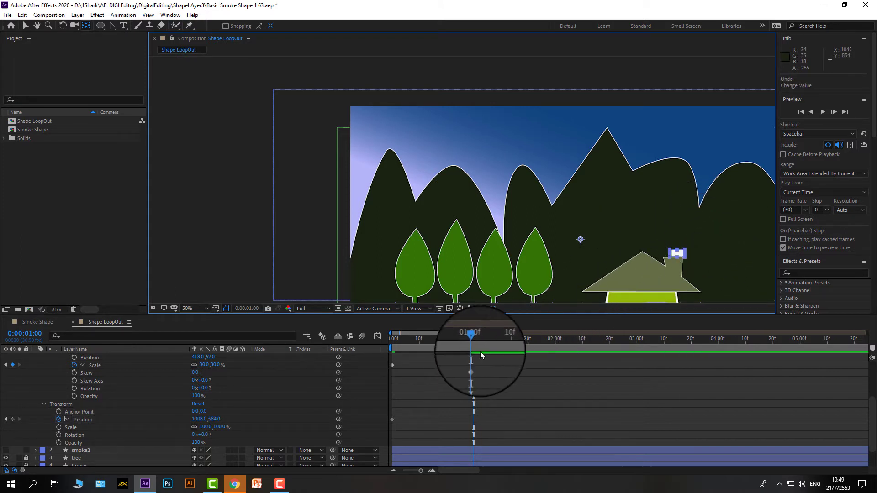
# Return to 0:00:00:00 and enlarge Rectangle 1's Scale to 124%
pyautogui.moveTo(472, 343); pyautogui.dragTo(379, 351)
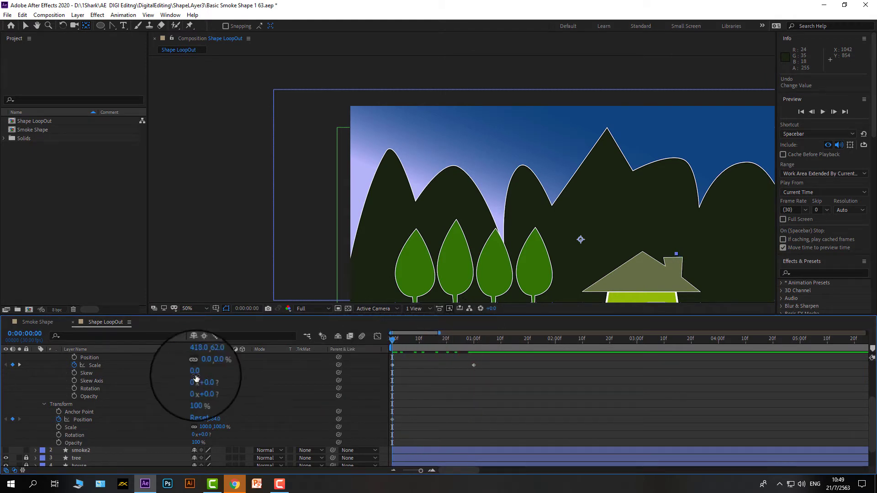
pyautogui.scroll(2, 207, 393)
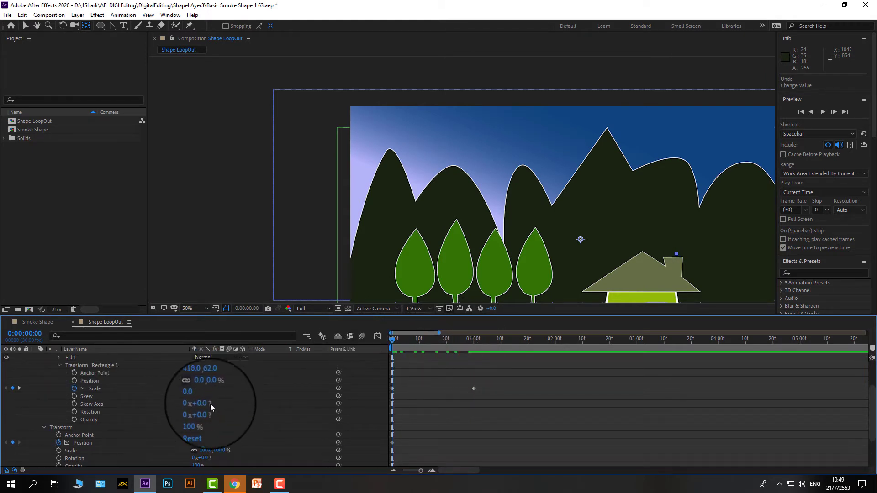
pyautogui.moveTo(203, 388); pyautogui.dragTo(257, 388)
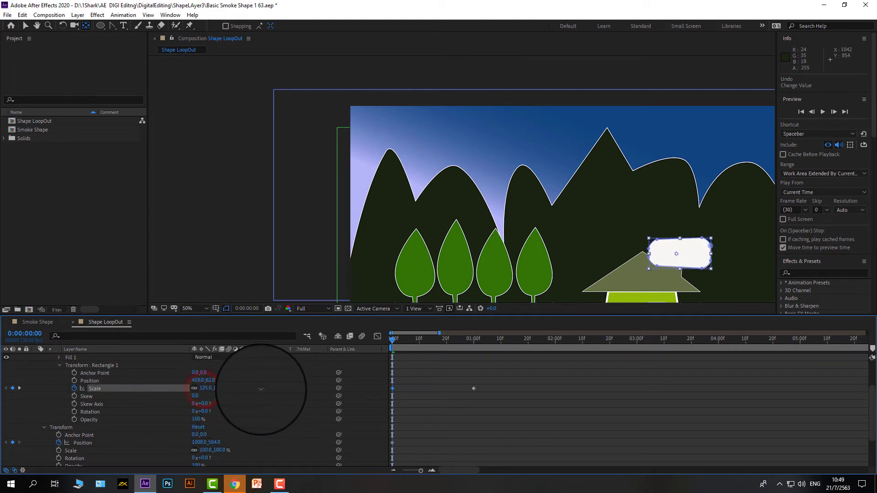
# Place smoke1's layer anchor point at the centre of the smoke shape, at about 432, 64, with the Pan Behind tool
pyautogui.click(105, 372)
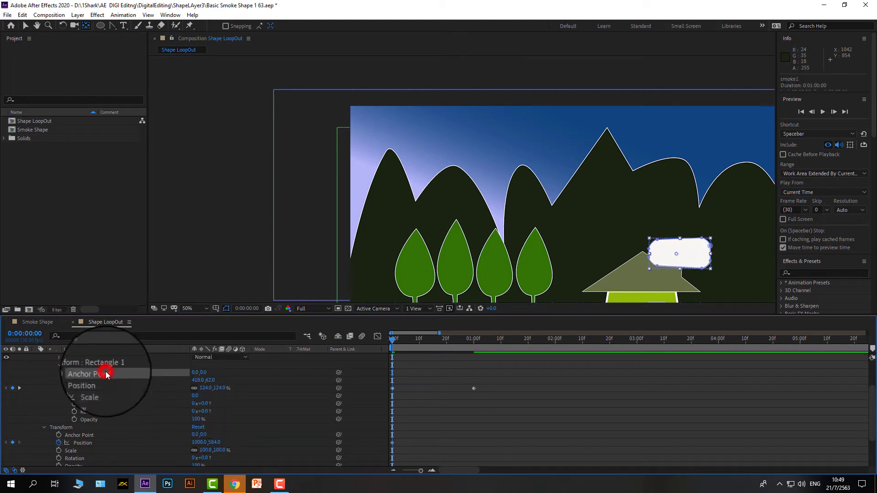
pyautogui.click(85, 27)
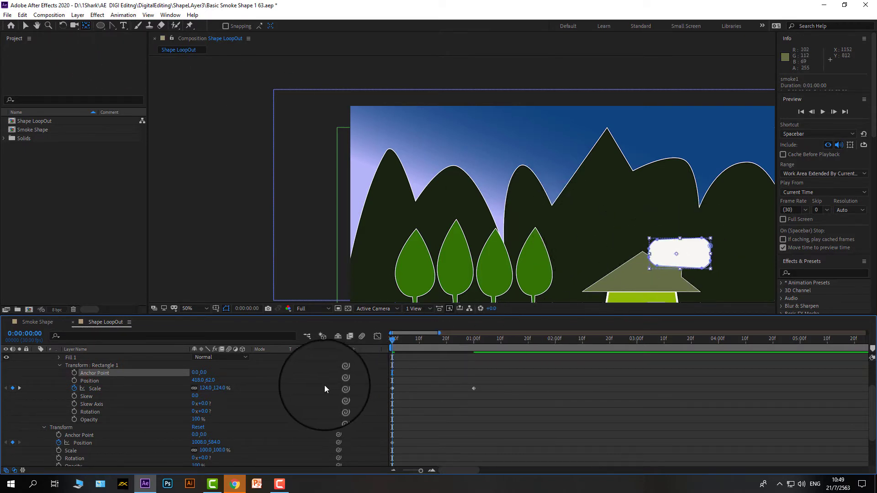
pyautogui.scroll(-3, 297, 397)
pyautogui.click(83, 396)
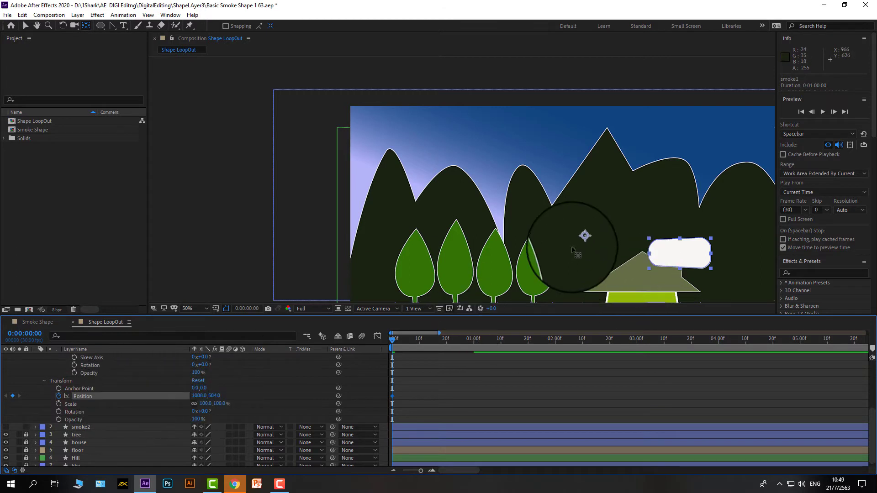
pyautogui.moveTo(584, 236); pyautogui.dragTo(679, 257)
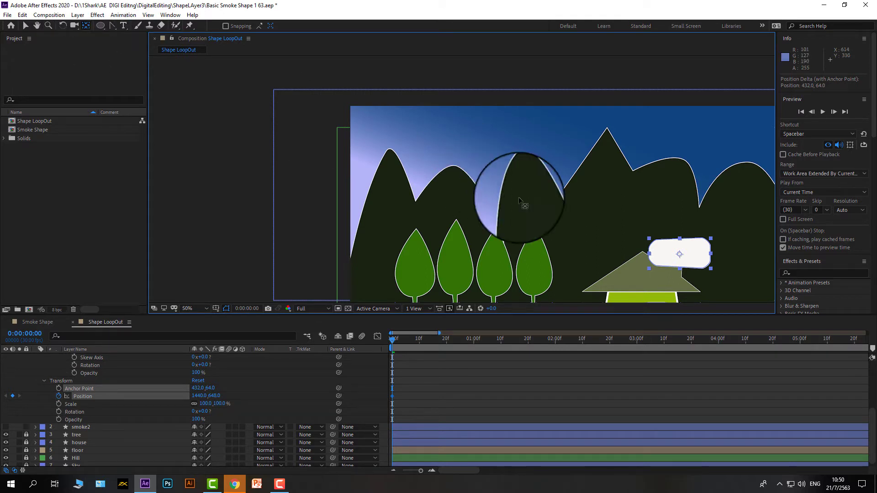
# Set Rectangle 1's Scale to 0% at 0:00:00:00
pyautogui.scroll(3, 359, 370)
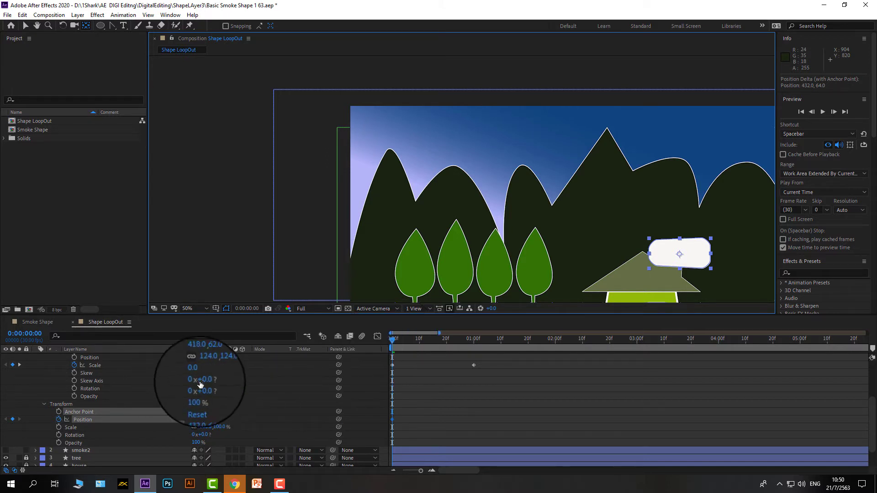
pyautogui.click(206, 365)
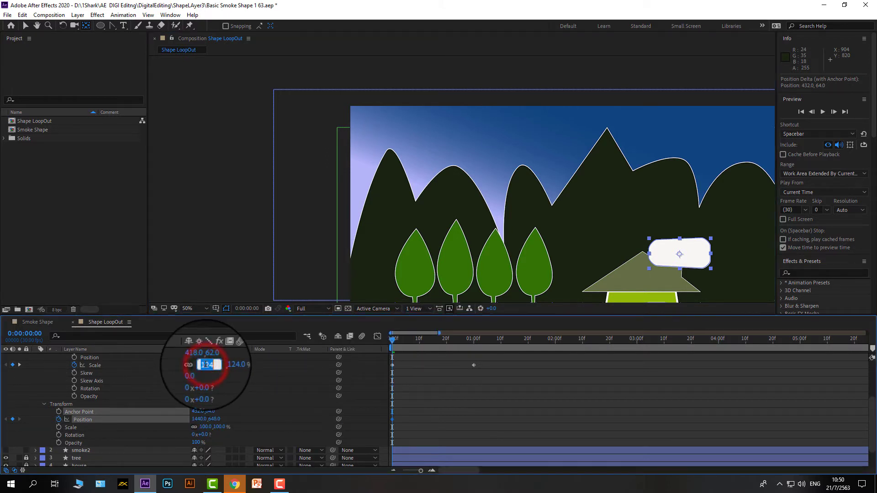
pyautogui.press('Return')
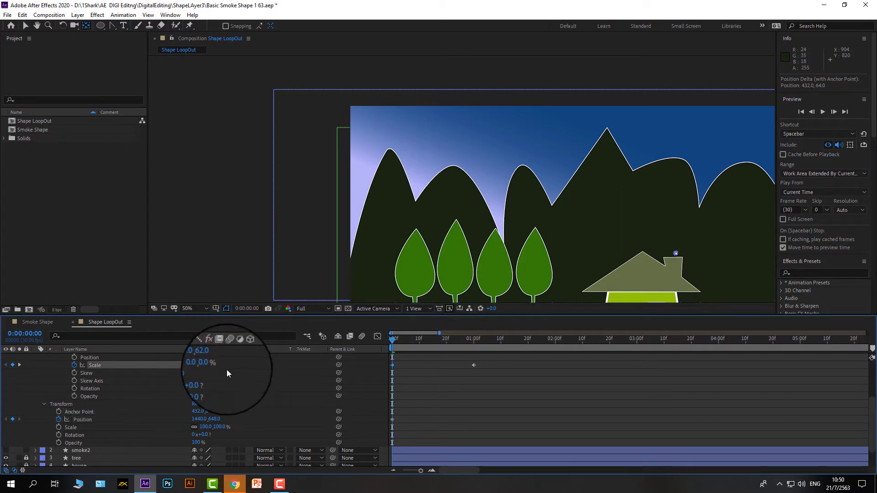
# Go to 0:00:01:00, try moving the smoke path up and right with the Selection tool, and undo the path edit
pyautogui.moveTo(390, 340); pyautogui.dragTo(469, 343)
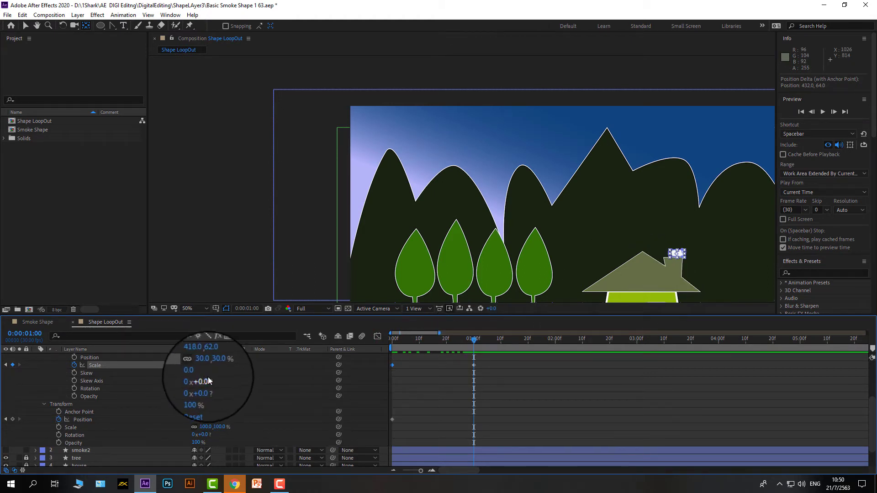
pyautogui.click(25, 29)
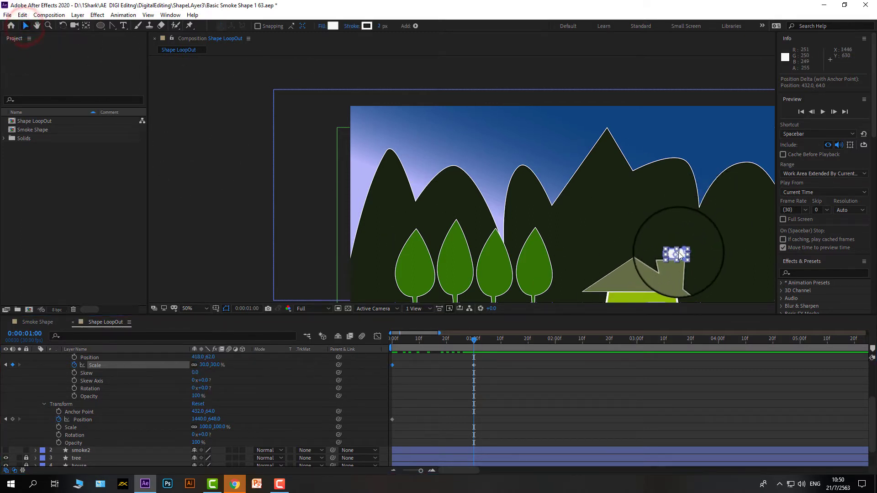
pyautogui.moveTo(677, 254); pyautogui.dragTo(684, 245)
pyautogui.hotkey('ctrl', 'z')
# Try moving the Rectangle 1 group up and right of the chimney, to a group Position of about 456, 14
pyautogui.press('.')
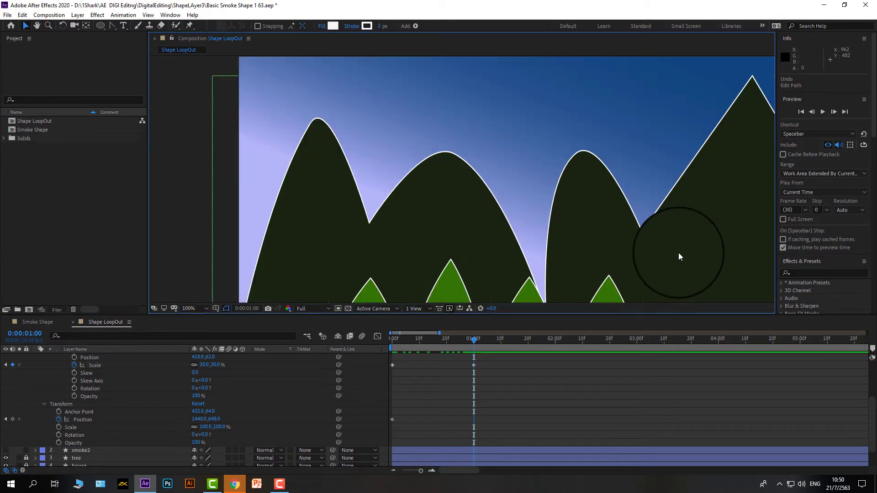
pyautogui.press('h')
pyautogui.moveTo(662, 270); pyautogui.dragTo(571, 152)
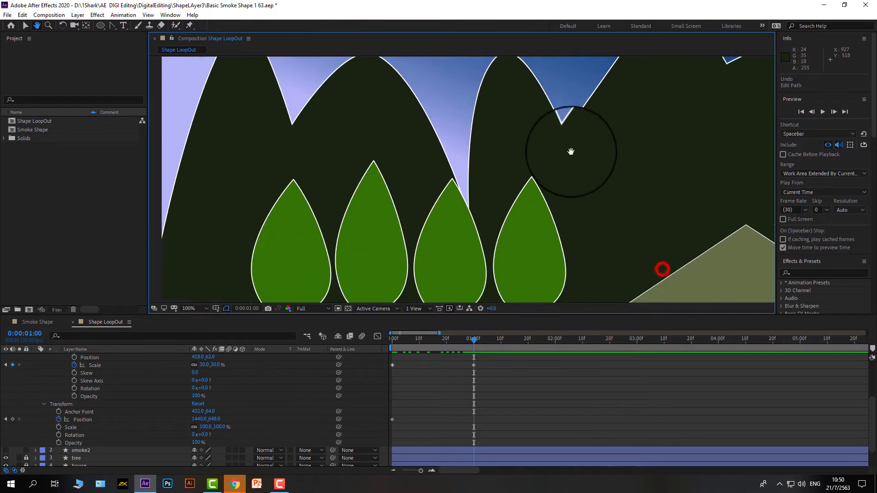
pyautogui.scroll(-1, 454, 119)
pyautogui.press('v')
pyautogui.scroll(2, 685, 173)
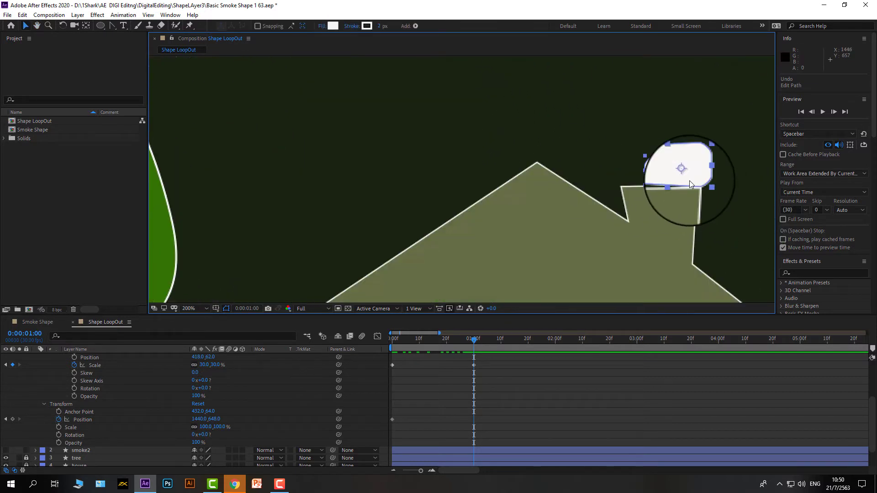
pyautogui.scroll(2, 689, 180)
pyautogui.click(649, 152)
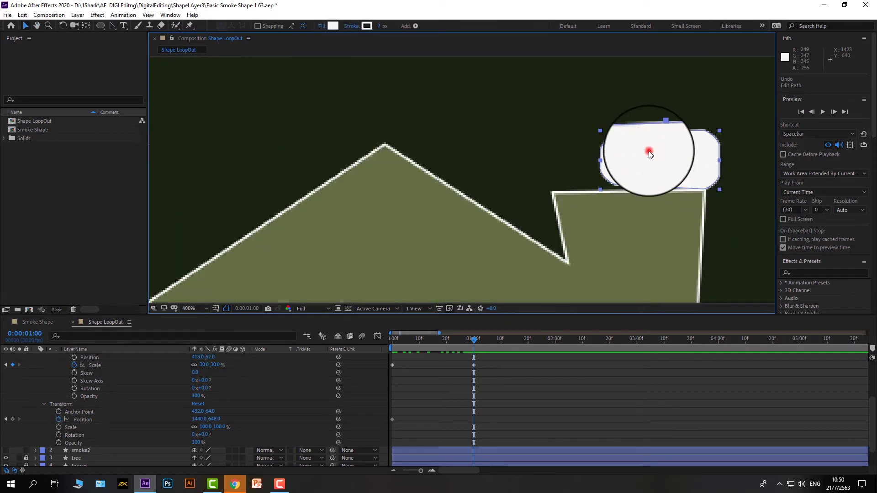
pyautogui.moveTo(650, 154); pyautogui.dragTo(718, 71)
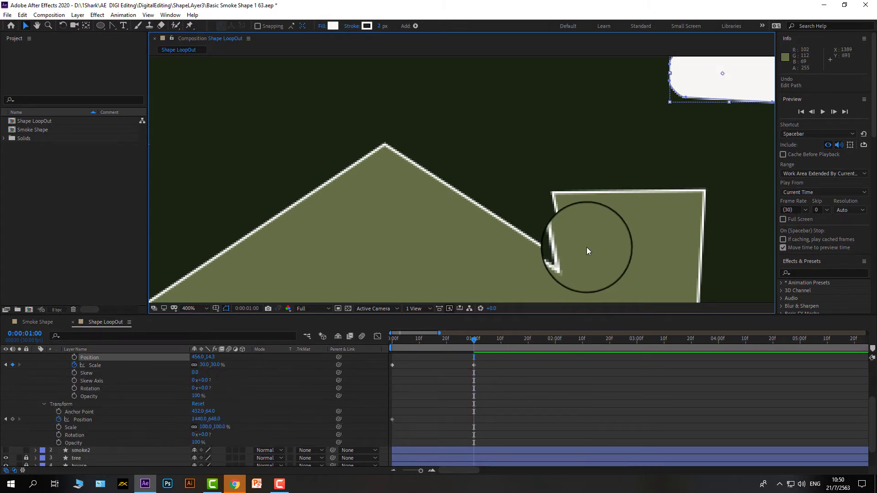
# Try Rectangle 1 group positions of about 499, -46 and 479, 11 above the house, and undo all the group moves
pyautogui.scroll(-4, 589, 248)
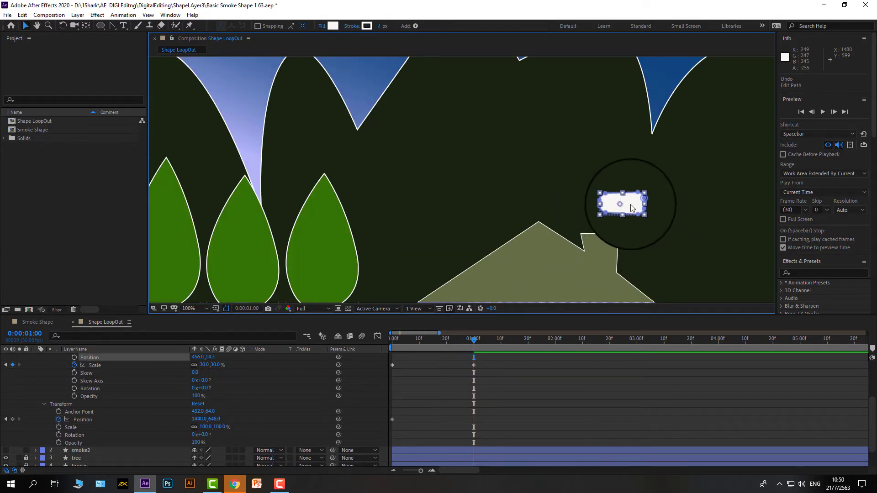
pyautogui.moveTo(630, 211); pyautogui.dragTo(651, 178)
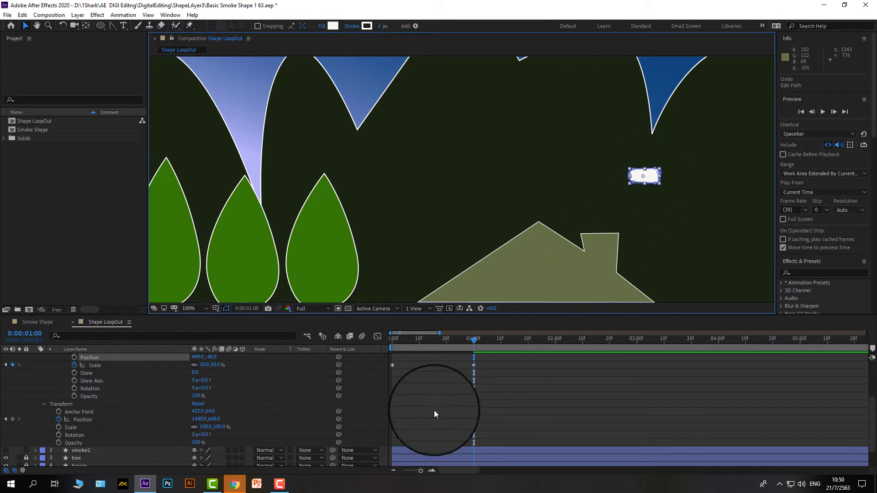
pyautogui.scroll(2, 128, 405)
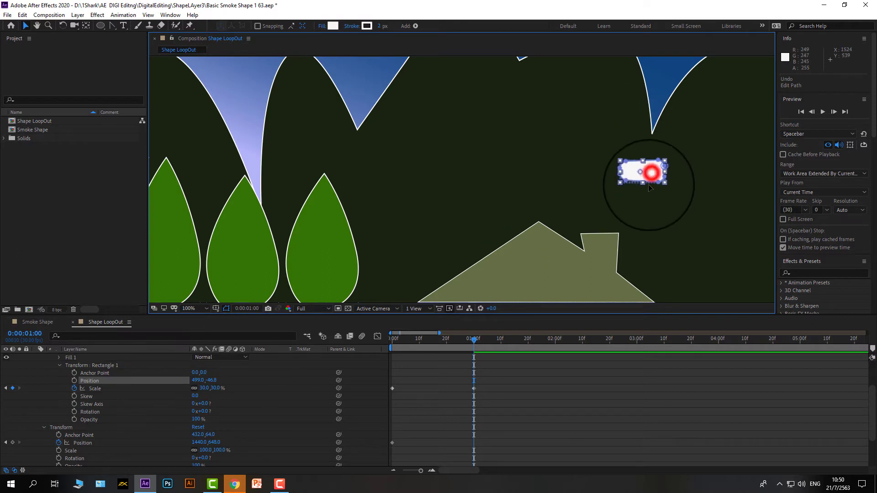
pyautogui.moveTo(651, 178); pyautogui.dragTo(641, 205)
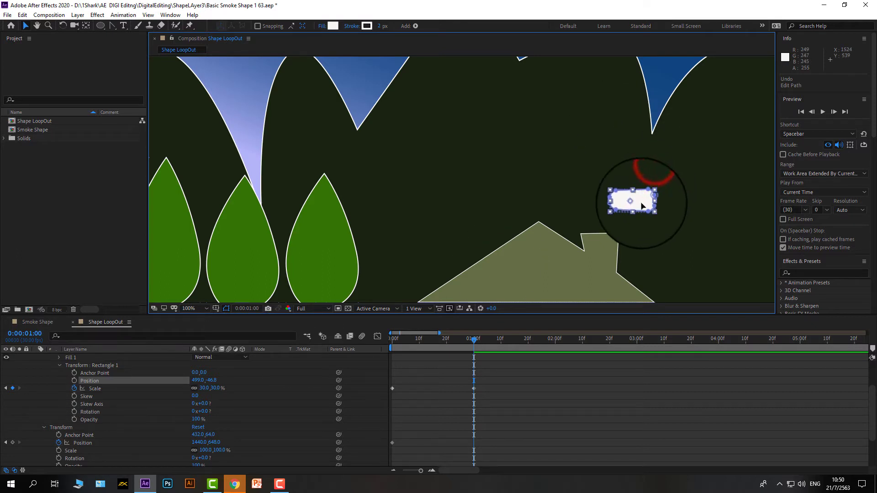
pyautogui.click(218, 380)
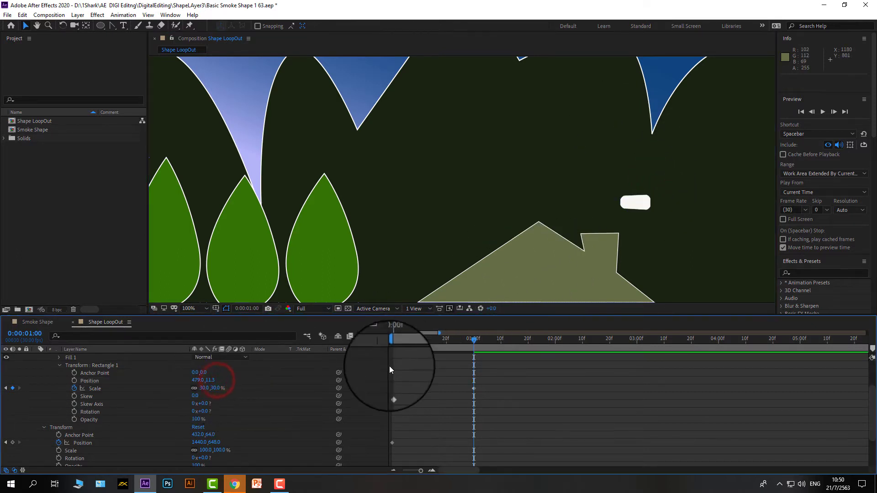
pyautogui.hotkey('ctrl', 'z')
pyautogui.hotkey('ctrl', 'z')
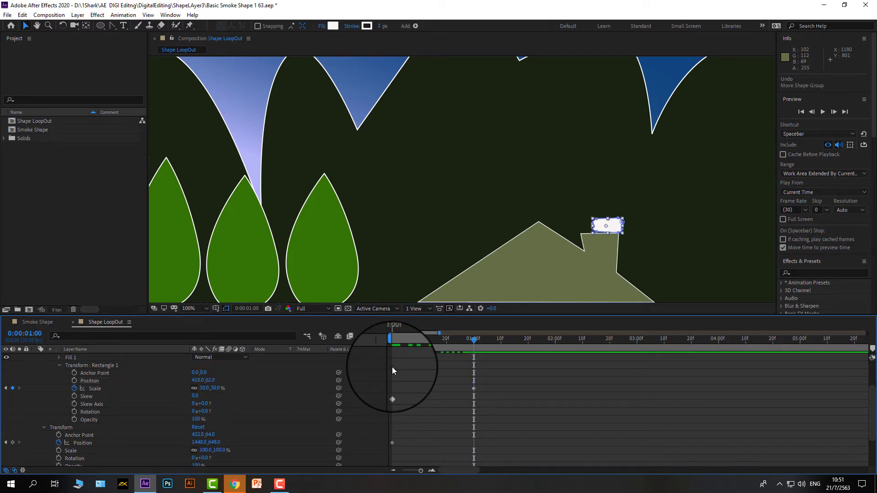
# Try moving smoke1's anchor point to 419, 64 with the Pan Behind tool, undo it together with the 0% Scale, and return to 0:00:00:00
pyautogui.scroll(-1, 341, 409)
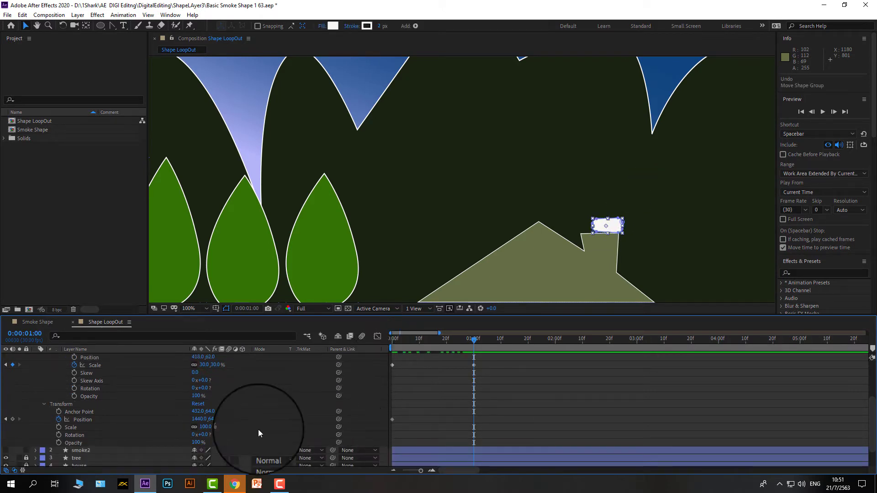
pyautogui.click(84, 418)
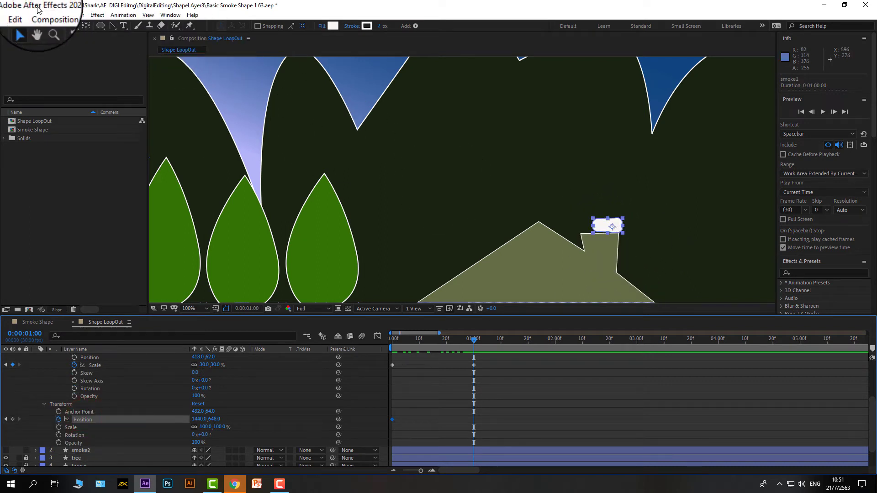
pyautogui.click(86, 26)
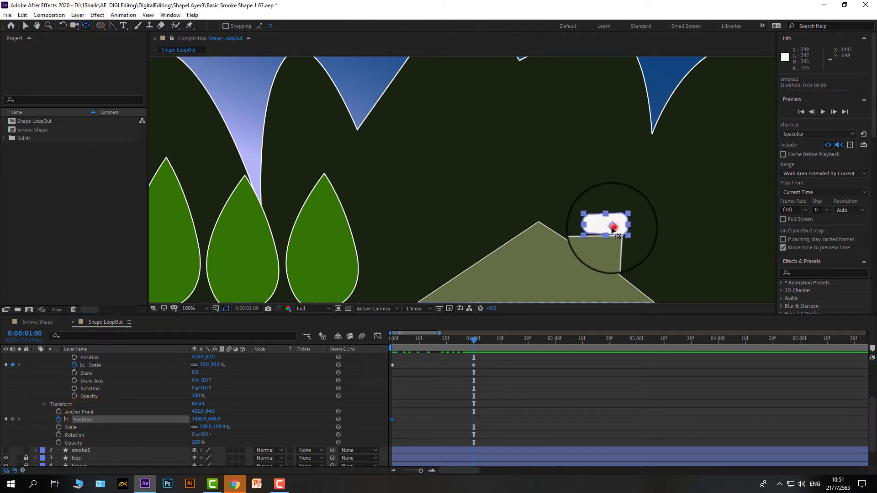
pyautogui.moveTo(611, 227); pyautogui.dragTo(609, 228)
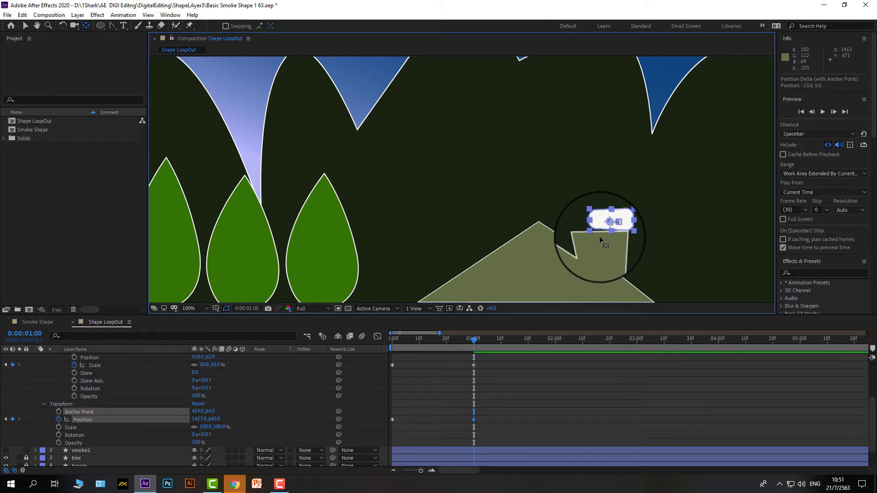
pyautogui.hotkey('ctrl', 'z')
pyautogui.press('Home')
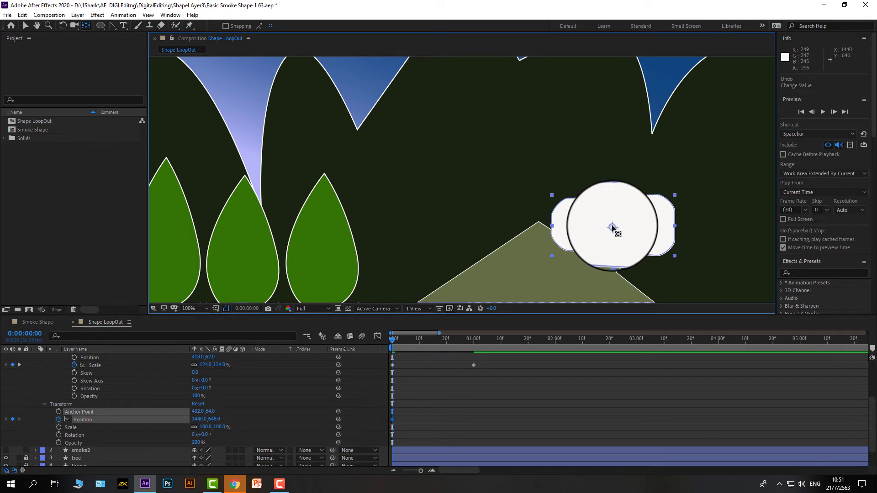
# At 0:00:01:00, raise smoke1's layer Position and shift the smoke right to 1534, 577
pyautogui.moveTo(391, 339); pyautogui.dragTo(474, 343)
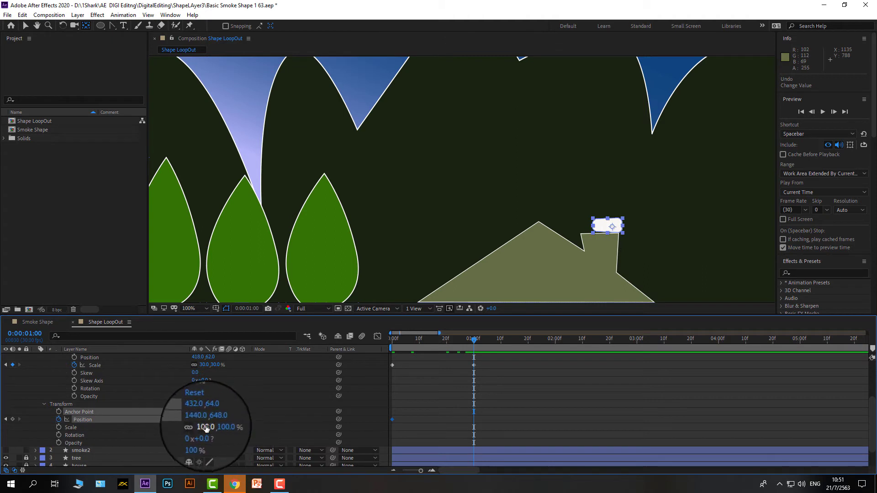
pyautogui.moveTo(209, 421); pyautogui.dragTo(147, 439)
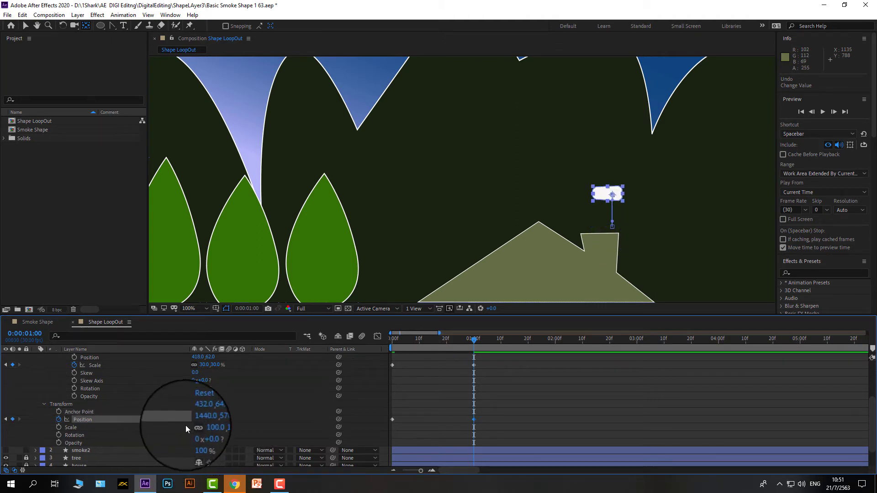
pyautogui.click(26, 27)
pyautogui.moveTo(606, 194); pyautogui.dragTo(648, 197)
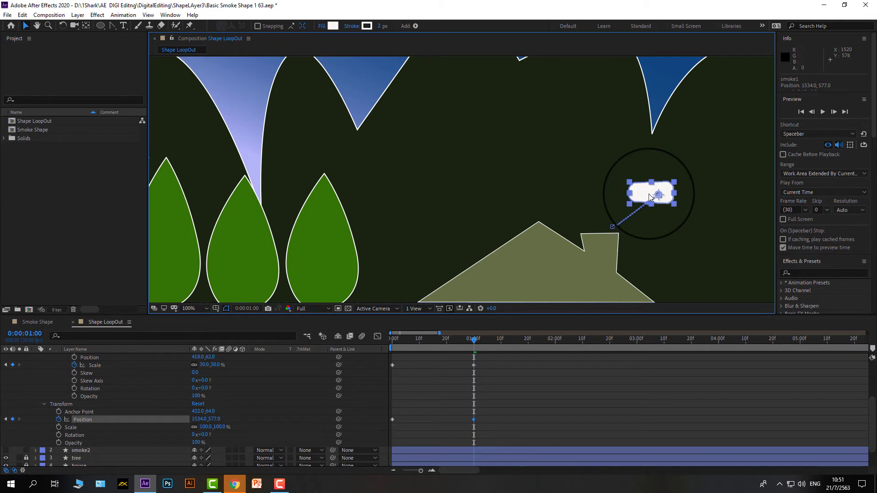
# Undo the Position changes at 0:00:01:00 and move the smoke1 layer up and right of the chimney to 1540, 572
pyautogui.hotkey('ctrl', 'z')
pyautogui.hotkey('ctrl', 'z')
pyautogui.hotkey('ctrl', 'z')
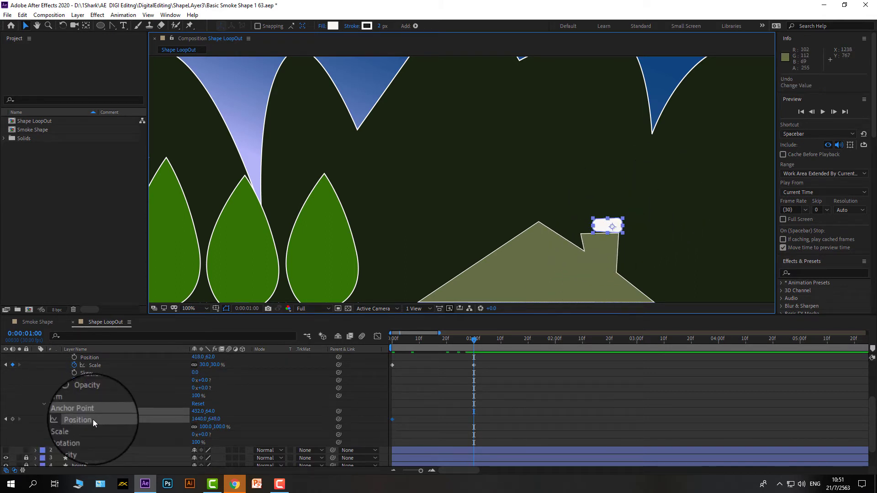
pyautogui.moveTo(605, 223); pyautogui.dragTo(650, 191)
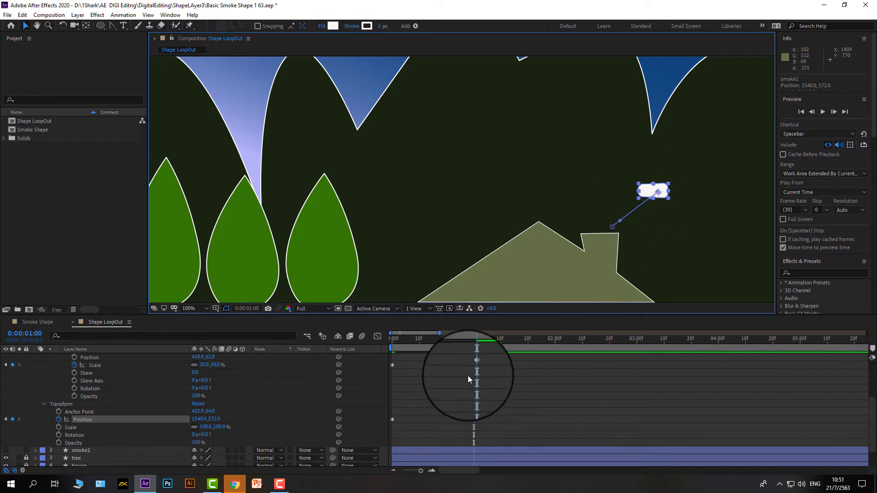
# Go to 0:00:02:00 and set Rectangle 1's Scale to 60%
pyautogui.moveTo(475, 341); pyautogui.dragTo(555, 352)
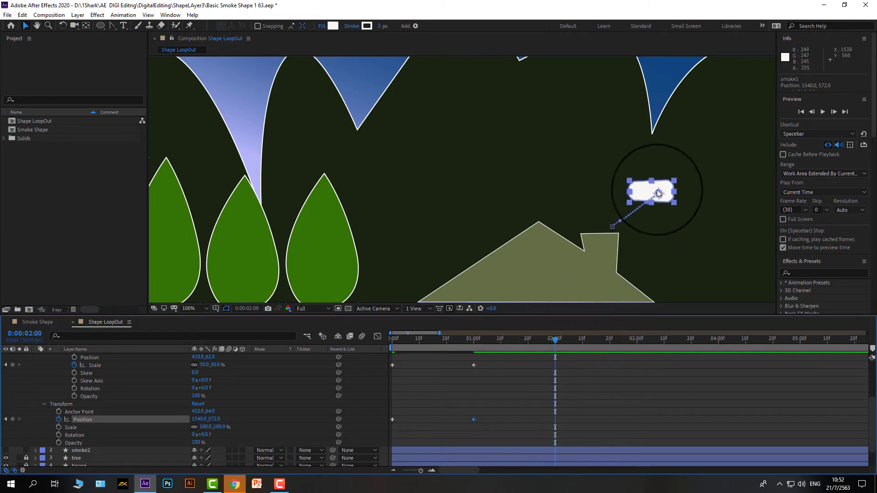
pyautogui.moveTo(655, 185)
pyautogui.mouseDown()
pyautogui.moveTo(634, 156)
pyautogui.moveTo(647, 191)
pyautogui.mouseUp()
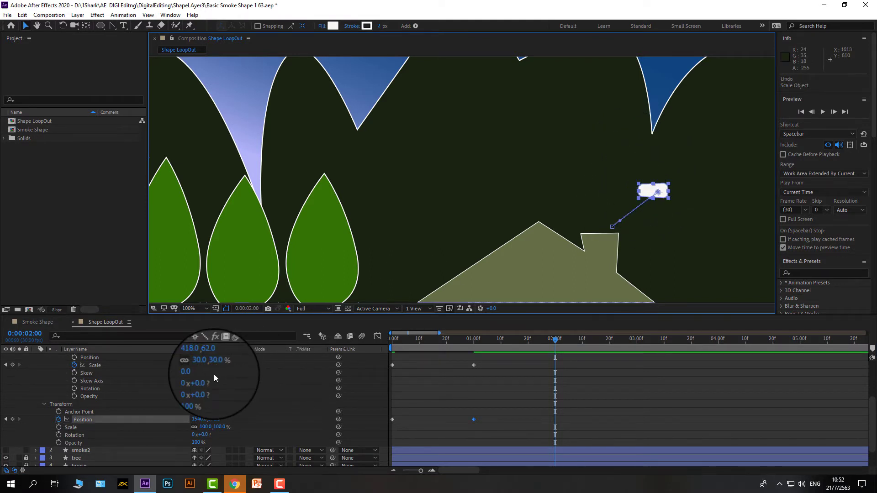
pyautogui.click(203, 368)
pyautogui.write('6')
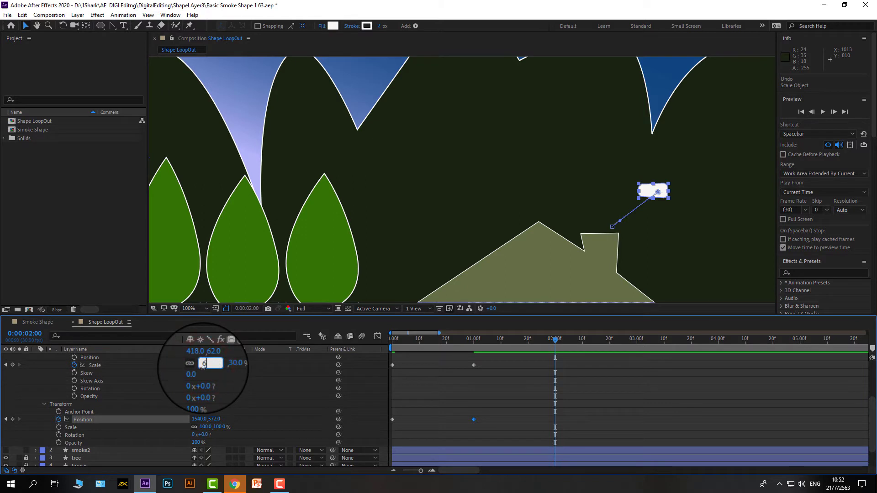
pyautogui.write('0')
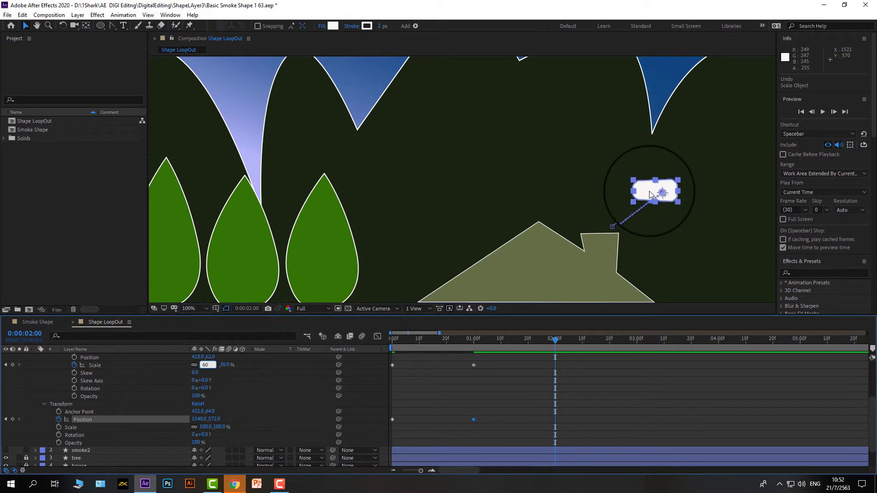
pyautogui.click(650, 194)
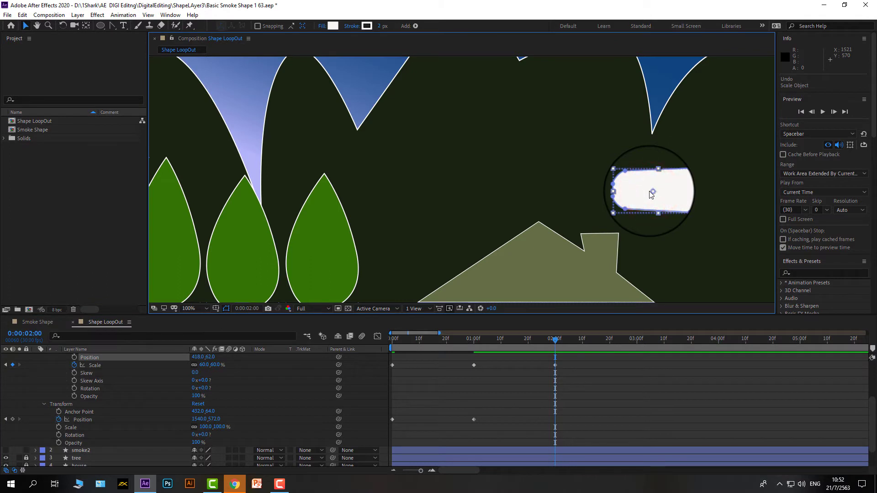
# Undo a trial move of the Rectangle 1 group, and move the smoke1 layer up and left to Position 1401, 531 at 0:00:02:00
pyautogui.moveTo(651, 194); pyautogui.dragTo(582, 158)
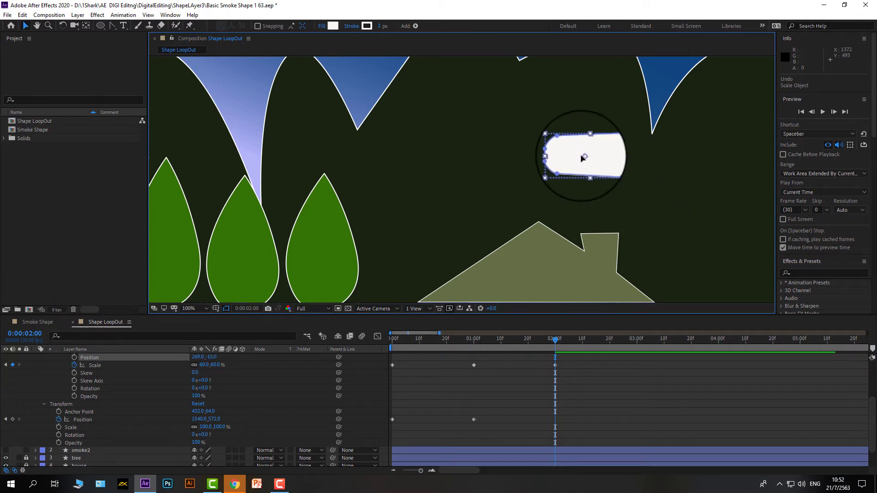
pyautogui.hotkey('ctrl', 'z')
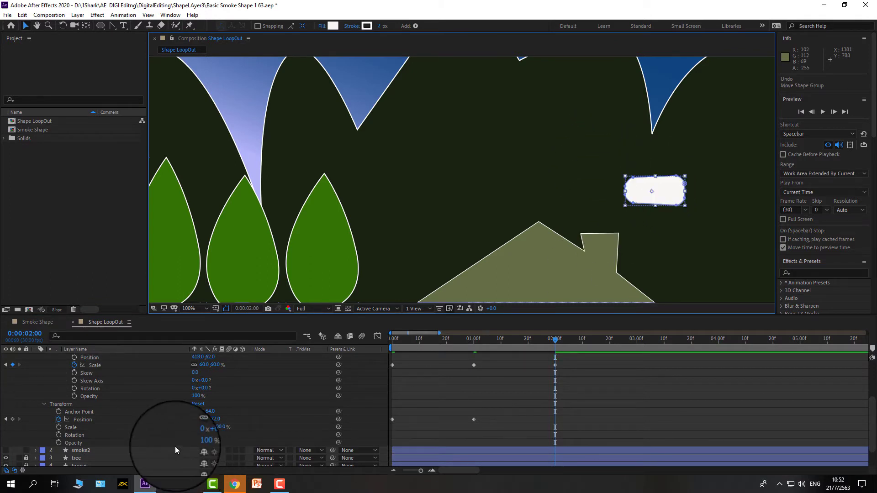
pyautogui.click(92, 420)
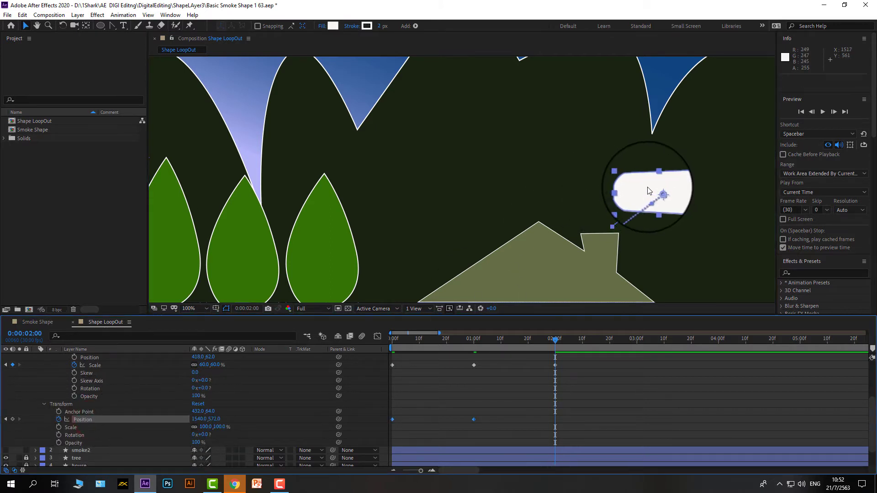
pyautogui.moveTo(644, 186); pyautogui.dragTo(585, 171)
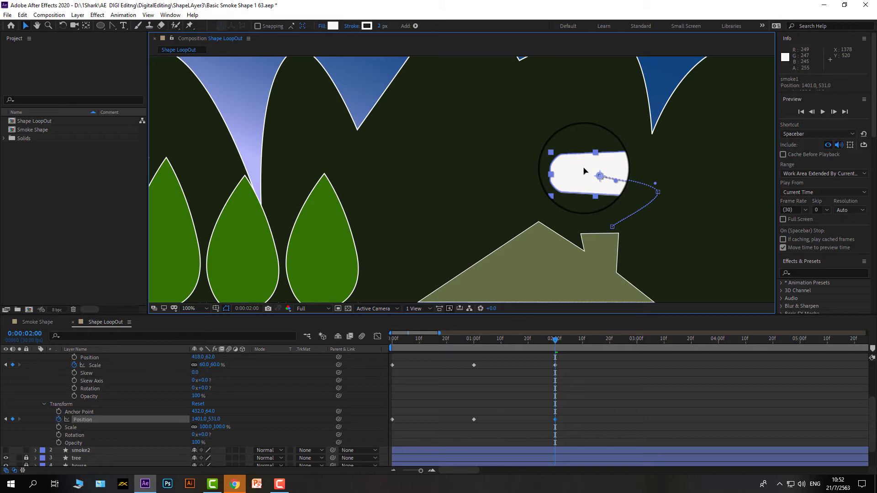
# Move the smoke1 layer up and right to Position 1604, 460 at 0:00:02:00
pyautogui.moveTo(584, 171); pyautogui.dragTo(677, 124)
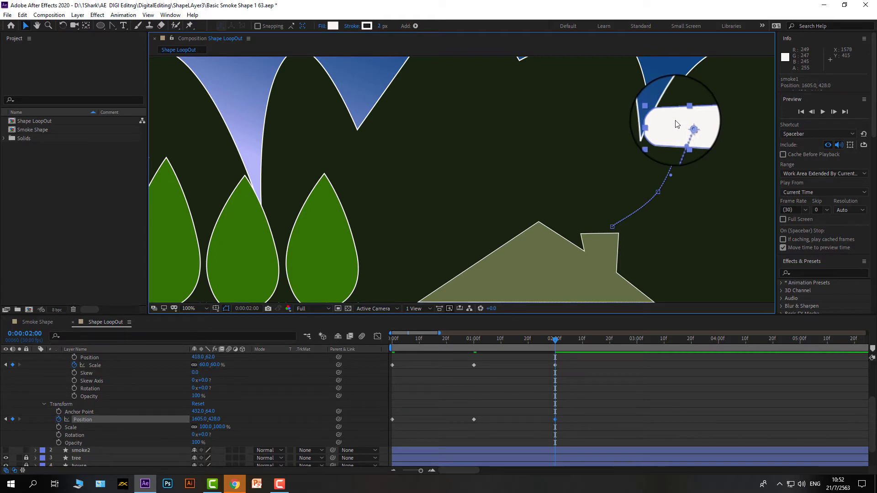
pyautogui.moveTo(676, 123); pyautogui.dragTo(675, 137)
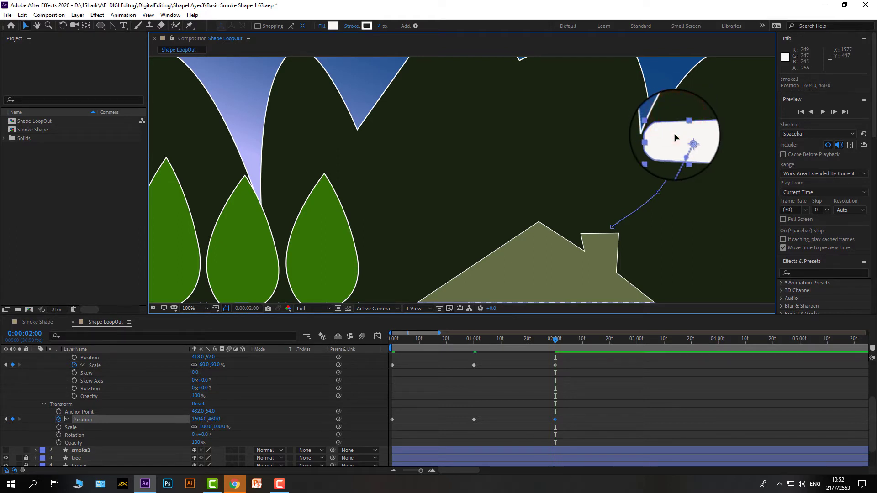
# At 0:00:03:00, set Rectangle 1's Scale to 100% and move the smoke1 layer up and left to Position 1429, 386
pyautogui.click(560, 339)
pyautogui.moveTo(570, 341); pyautogui.dragTo(633, 347)
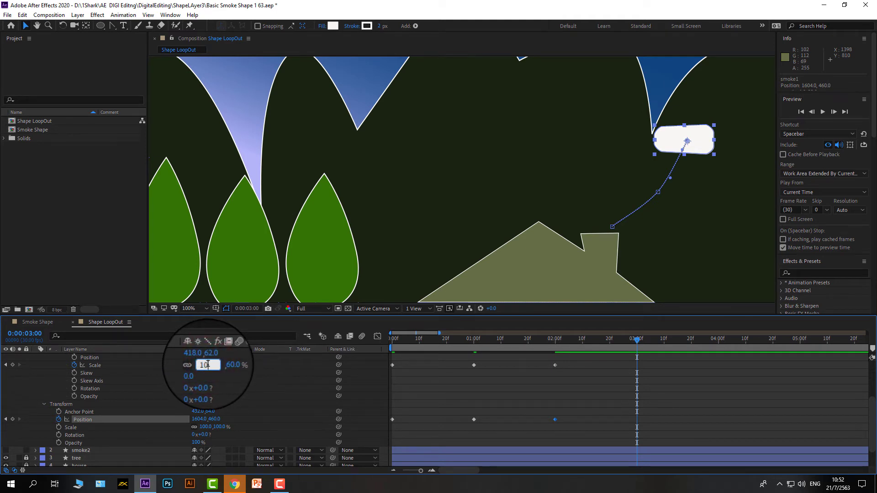
pyautogui.press('Return')
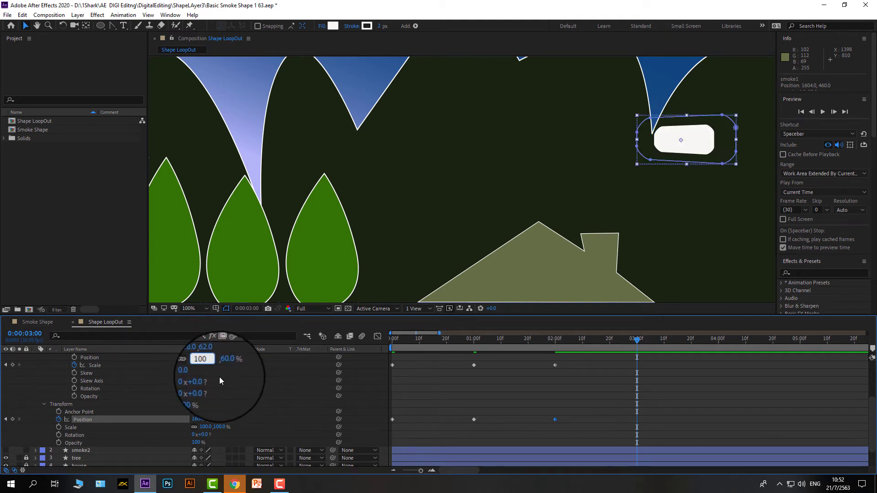
pyautogui.click(82, 419)
pyautogui.moveTo(665, 133); pyautogui.dragTo(570, 101)
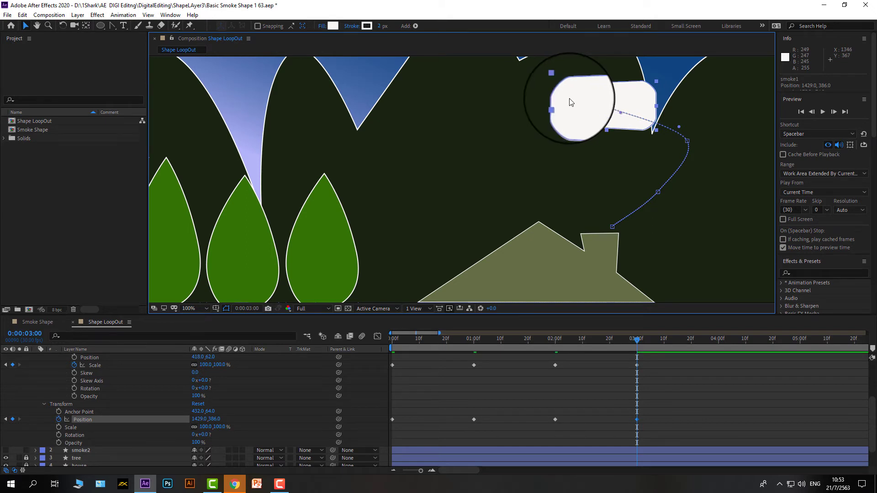
pyautogui.moveTo(571, 102); pyautogui.dragTo(571, 107)
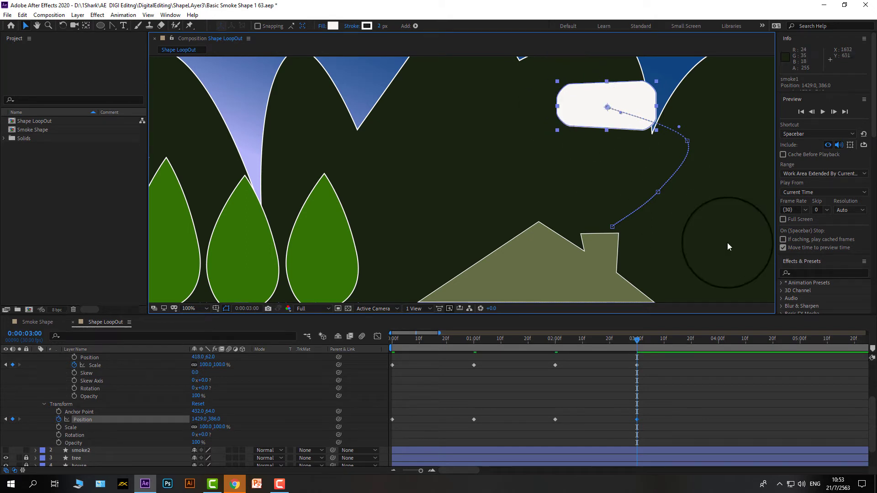
# At 0:00:04:00, move the smoke1 layer down and left to Position 1277, 525 and set Rectangle 1's Scale to 60%
pyautogui.moveTo(439, 333); pyautogui.dragTo(487, 333)
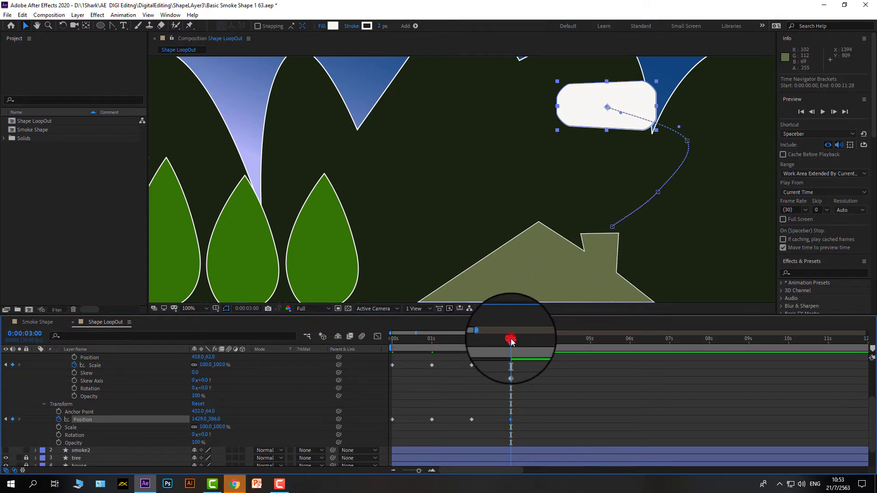
pyautogui.moveTo(511, 340); pyautogui.dragTo(551, 347)
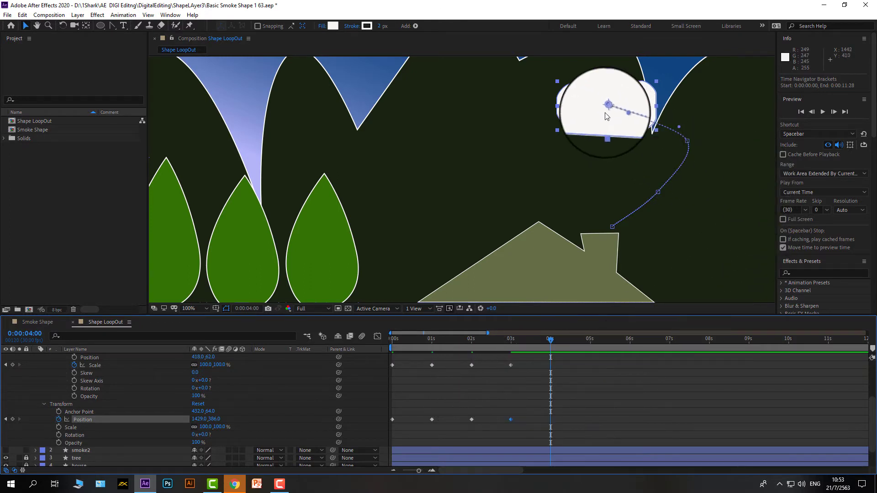
pyautogui.moveTo(606, 116); pyautogui.dragTo(524, 175)
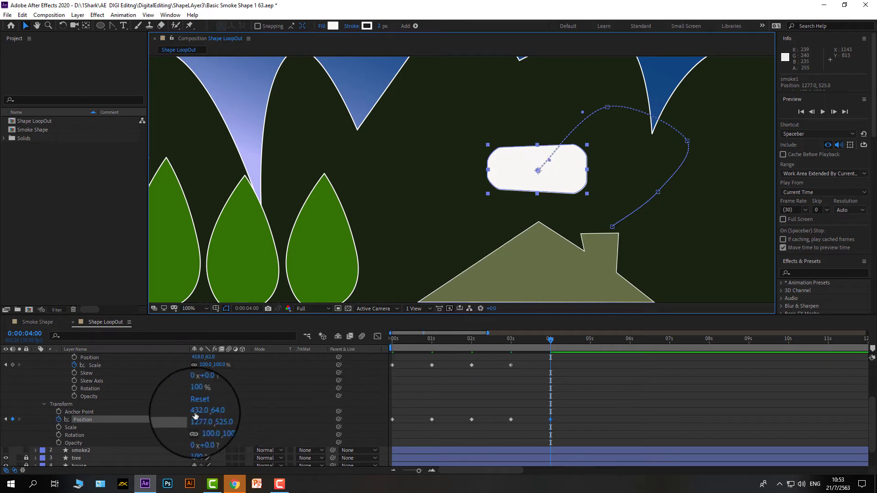
pyautogui.moveTo(205, 364); pyautogui.dragTo(188, 368)
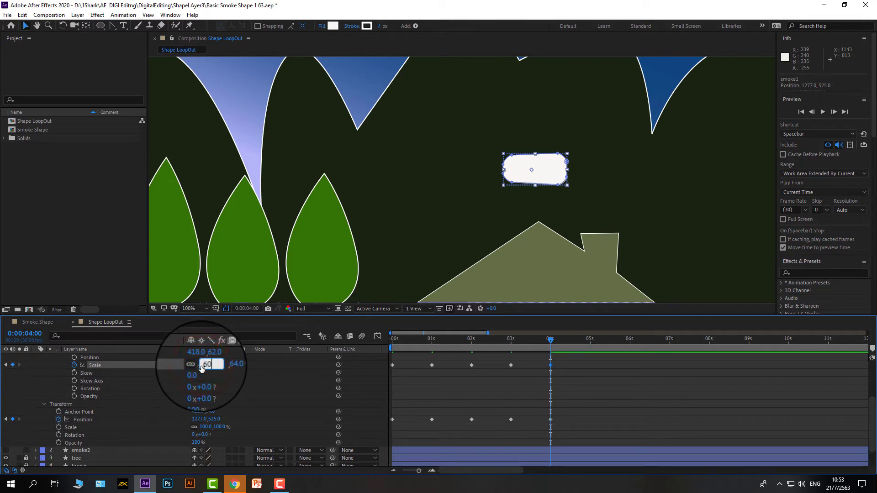
# At 0:00:05:00, move the smoke1 layer up and left to Position 894, 388 and set Rectangle 1's Scale to 30%
pyautogui.moveTo(550, 344); pyautogui.dragTo(588, 359)
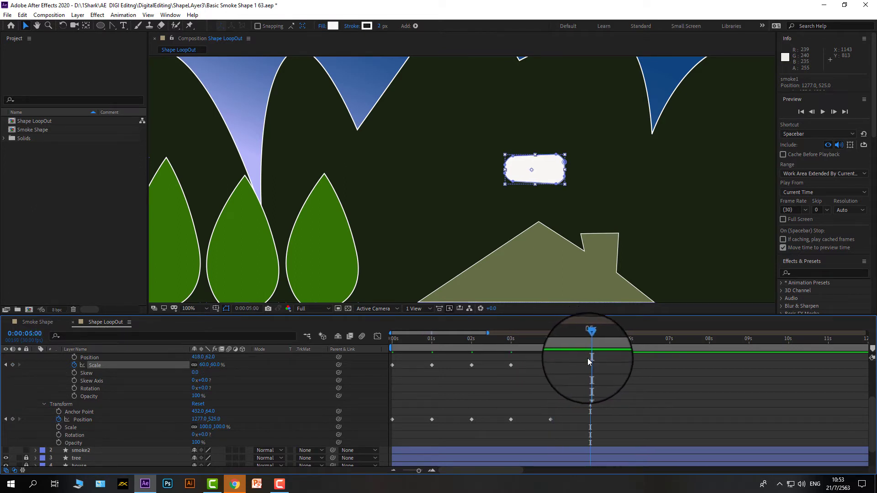
pyautogui.click(91, 420)
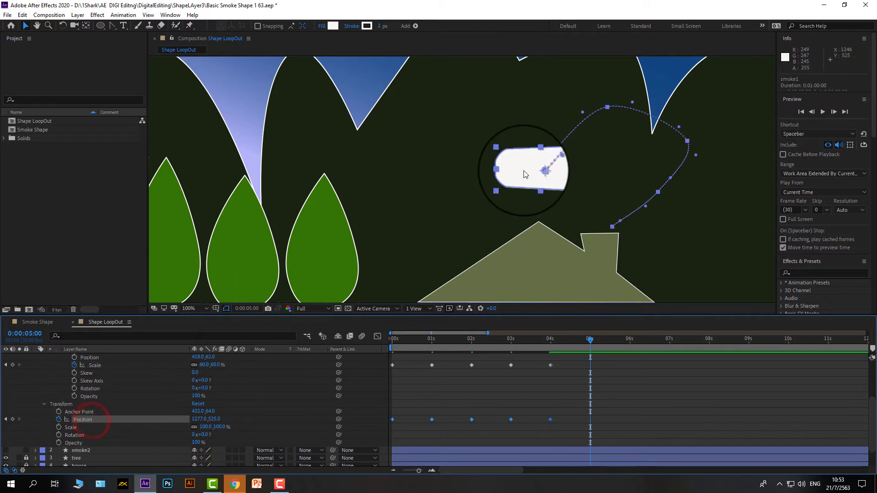
pyautogui.moveTo(523, 172); pyautogui.dragTo(349, 112)
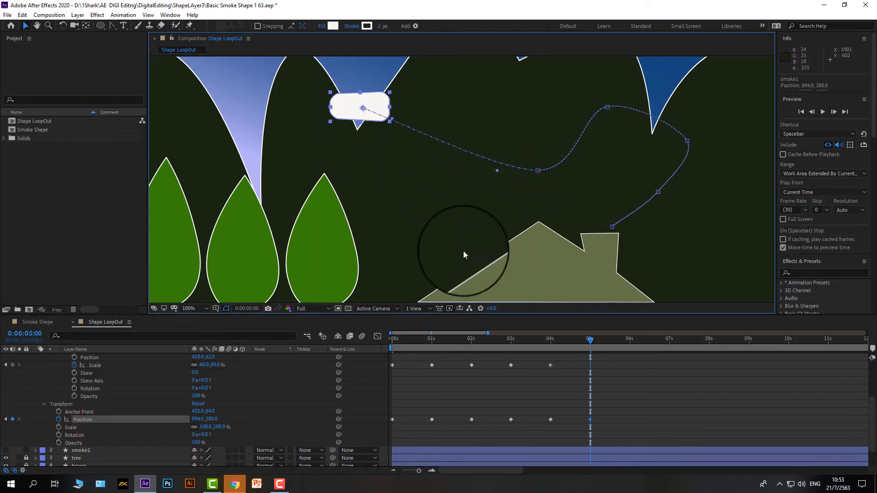
pyautogui.click(204, 365)
pyautogui.write('30')
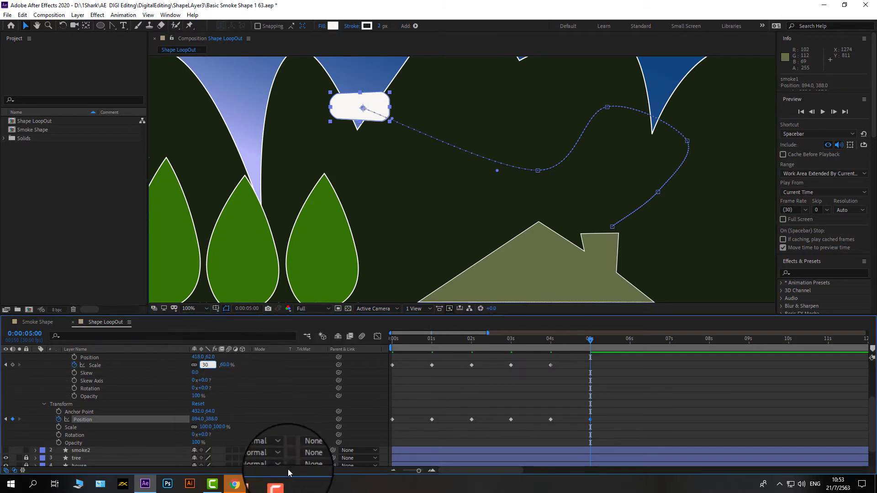
pyautogui.press('Return')
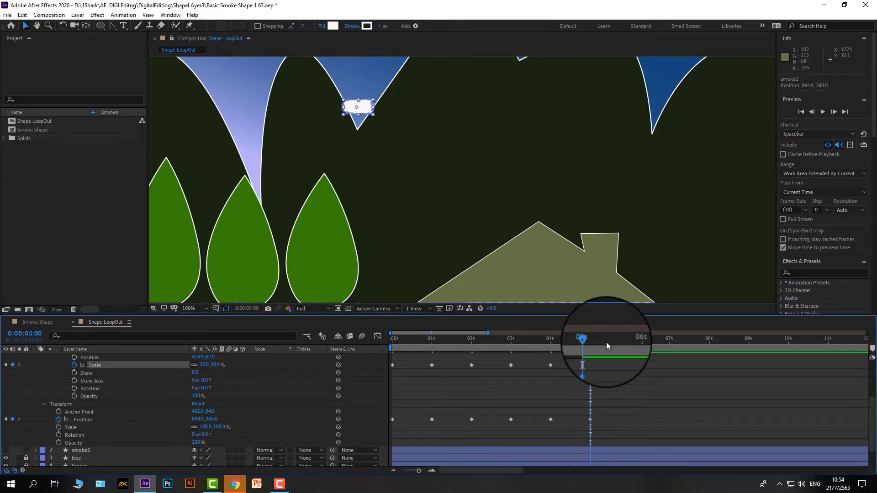
# Preview the smoke animation and set Rectangle 1's Scale to 0% at 0:00:06:00
pyautogui.moveTo(591, 343); pyautogui.dragTo(631, 352)
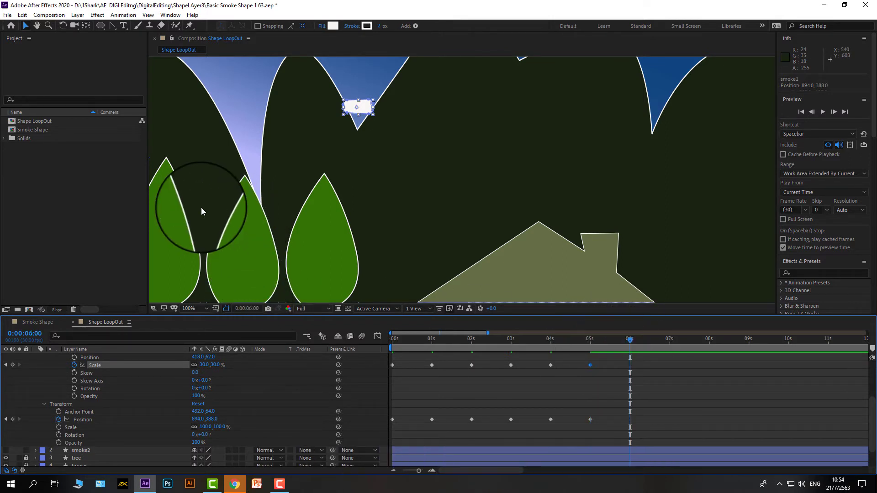
pyautogui.scroll(-4, 201, 207)
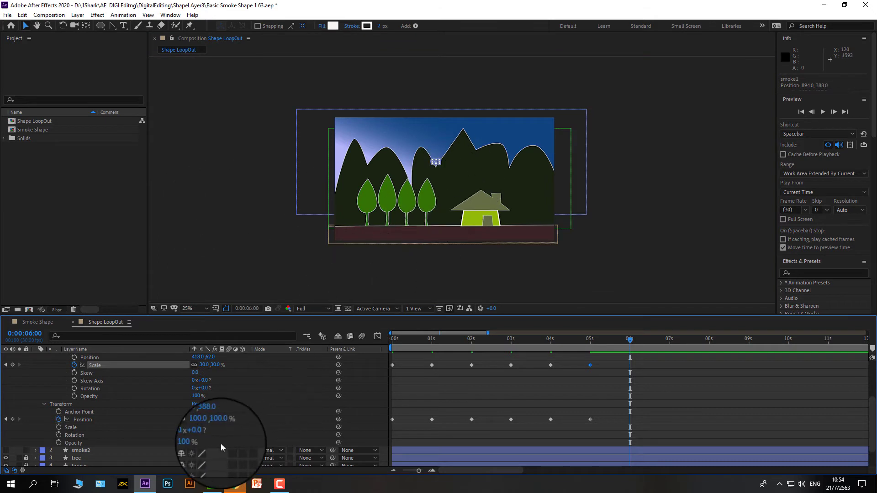
pyautogui.click(140, 421)
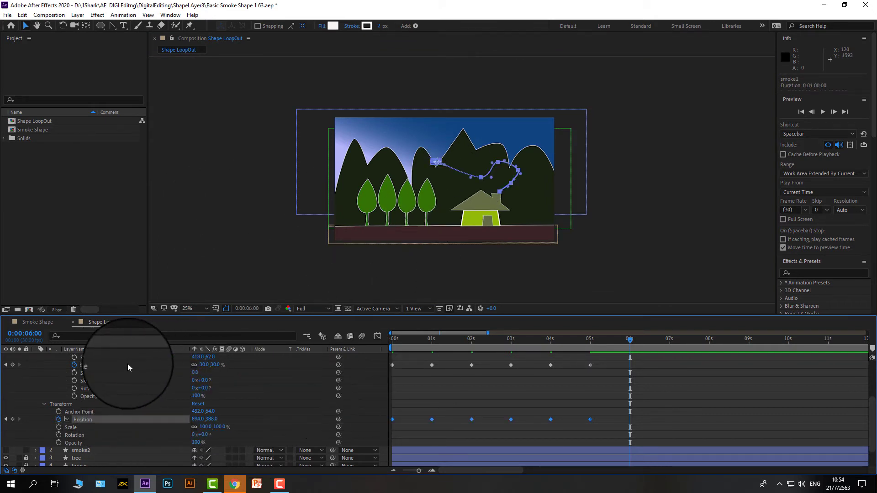
pyautogui.press('space')
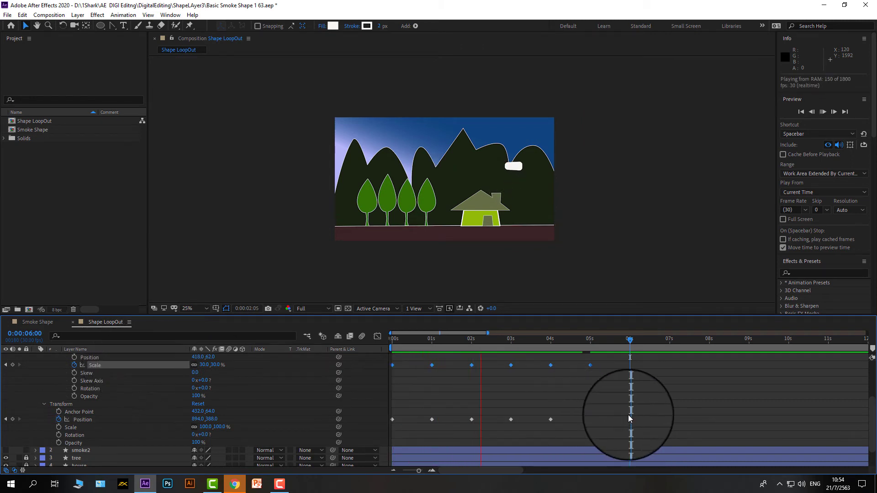
pyautogui.moveTo(497, 337); pyautogui.dragTo(631, 347)
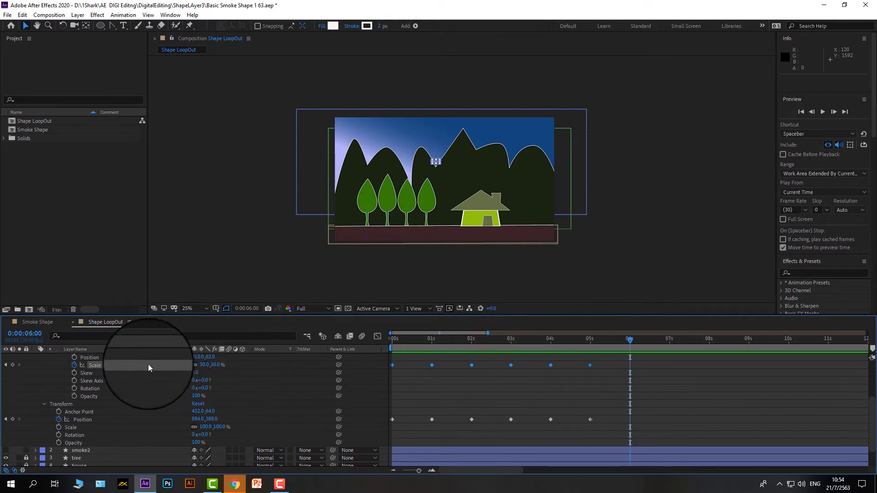
pyautogui.click(105, 366)
pyautogui.click(204, 365)
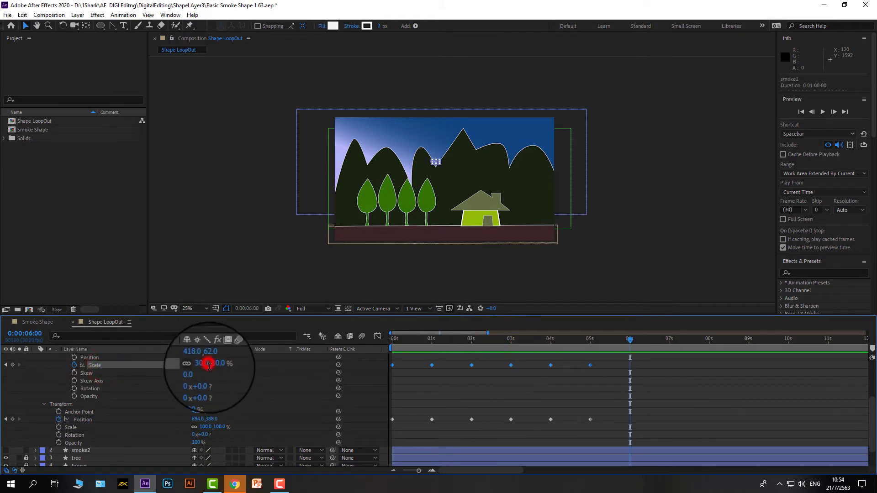
pyautogui.write('0')
pyautogui.press('Return')
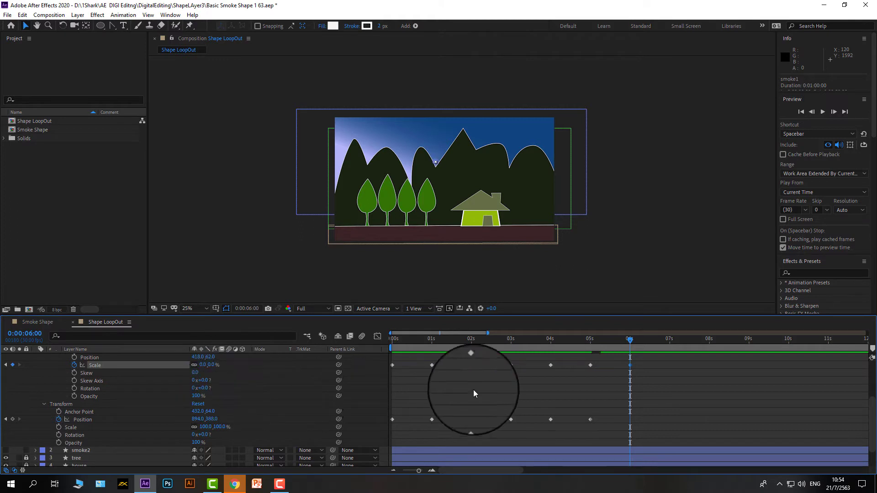
# Set the smoke1 layer's Position to 337, -273 at 0:00:06:00, above the frame's upper edge
pyautogui.click(94, 419)
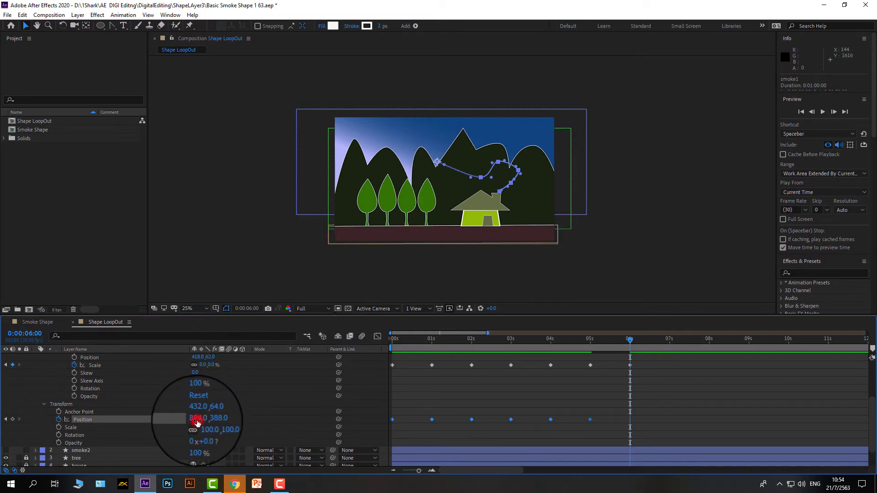
pyautogui.moveTo(198, 421); pyautogui.dragTo(73, 428)
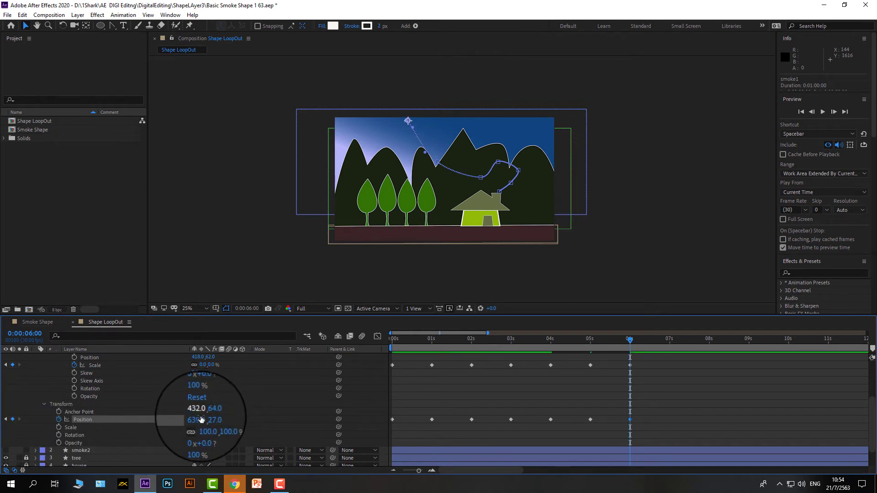
pyautogui.moveTo(196, 418); pyautogui.dragTo(78, 430)
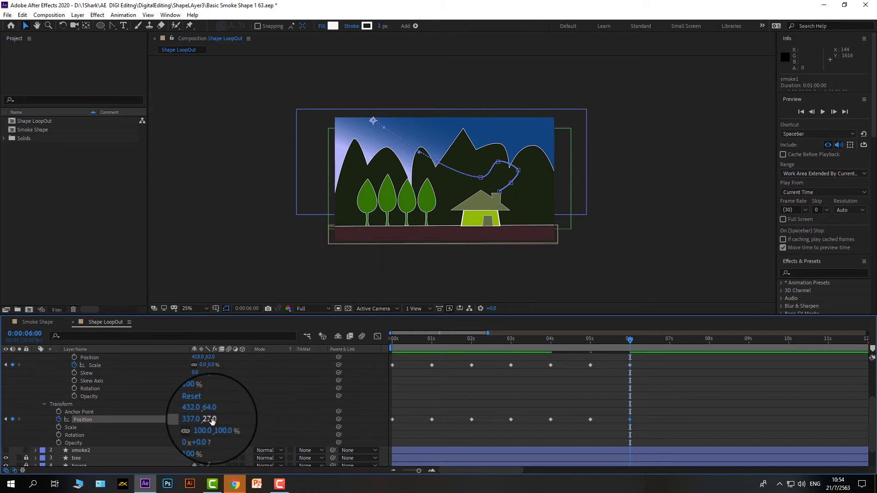
pyautogui.moveTo(206, 419); pyautogui.dragTo(59, 446)
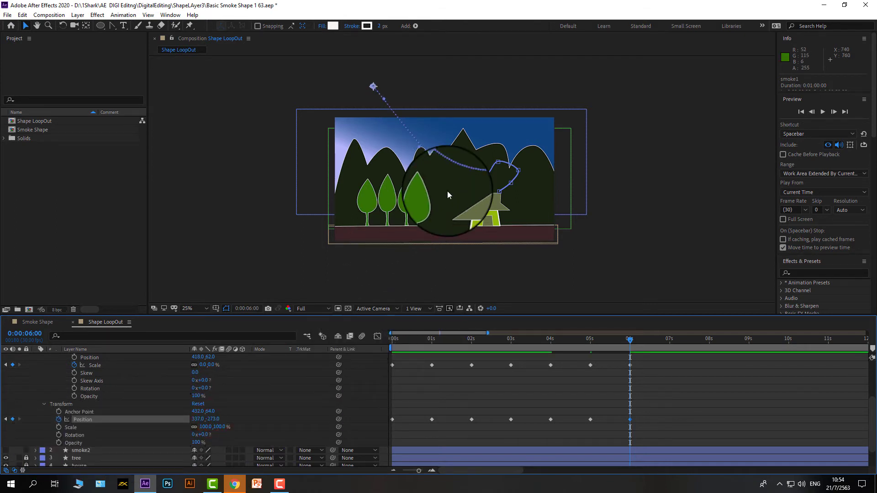
pyautogui.scroll(2, 447, 190)
pyautogui.scroll(-2, 448, 195)
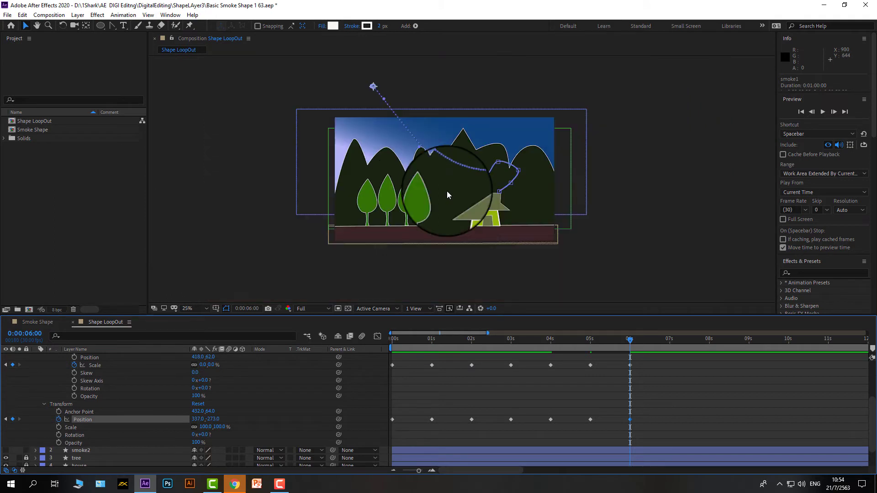
# With the time at 0:00:03:12, move smoke1's motion path points for 5 s to about 626, 128 and for 3 s to about 1417, 202
pyautogui.click(630, 342)
pyautogui.moveTo(629, 342); pyautogui.dragTo(526, 374)
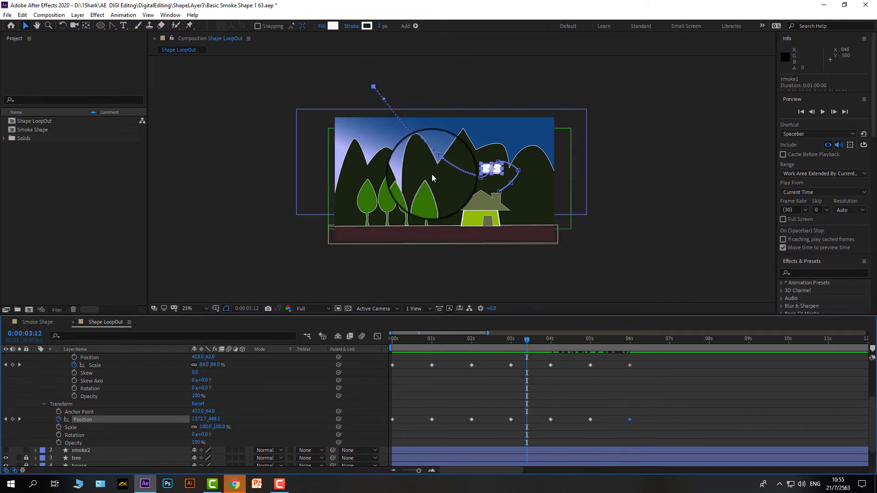
pyautogui.moveTo(437, 164); pyautogui.dragTo(404, 133)
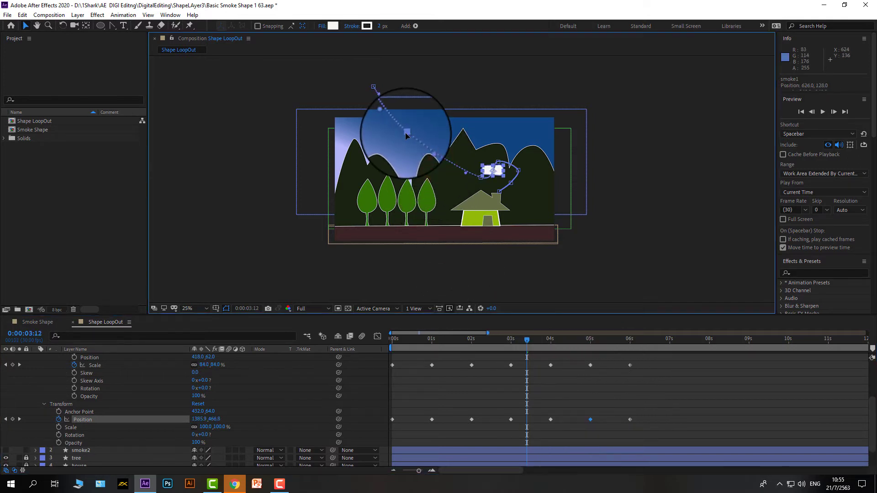
pyautogui.moveTo(477, 176); pyautogui.dragTo(496, 143)
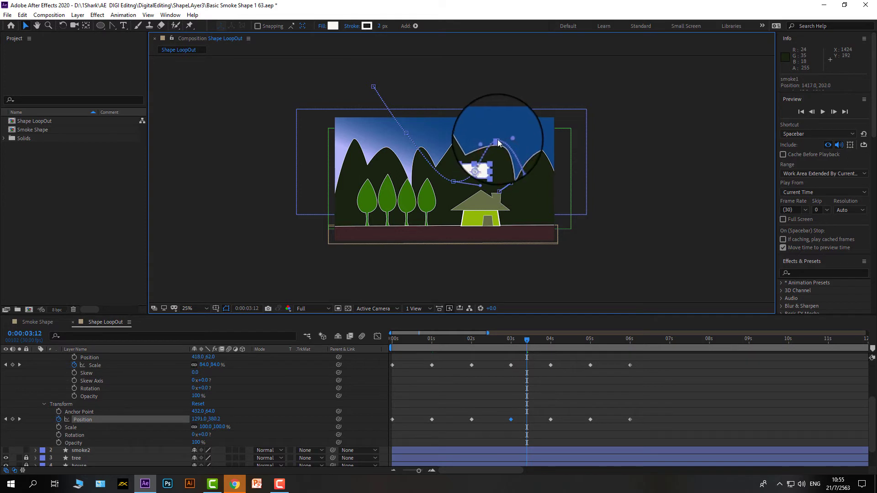
# Adjust smoke1's 2-second motion path point and raise the 4-second point up and left, beside the tall central mountain
pyautogui.moveTo(519, 170)
pyautogui.mouseDown()
pyautogui.moveTo(509, 168)
pyautogui.moveTo(519, 172)
pyautogui.moveTo(525, 161)
pyautogui.mouseUp()
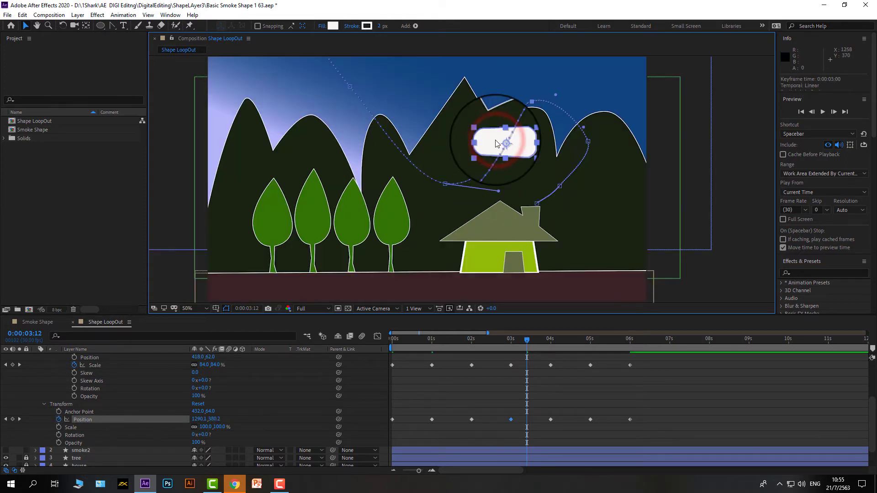
pyautogui.press('.')
pyautogui.moveTo(504, 110); pyautogui.dragTo(425, 142)
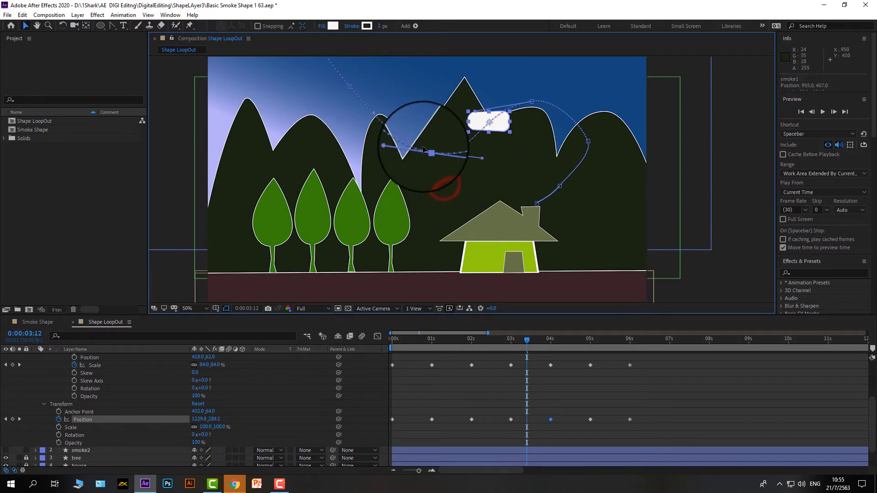
# Bend smoke1's path near the chimney by pulling out a curve handle, shifting the 1-second point right, and moving the 2-second point to 1646, 270
pyautogui.moveTo(588, 143); pyautogui.dragTo(587, 188)
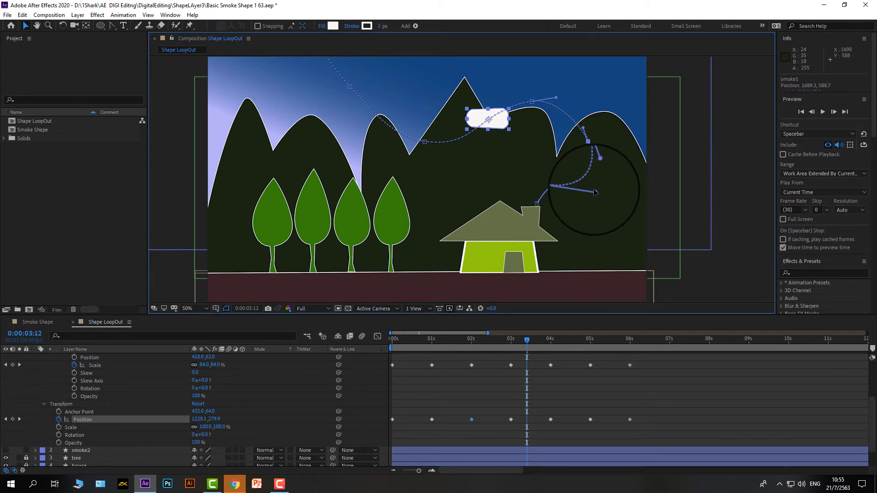
pyautogui.click(557, 187)
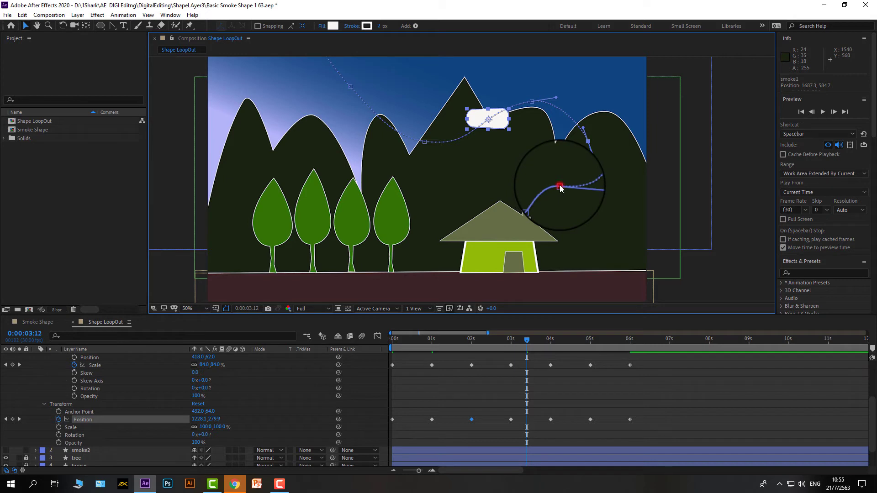
pyautogui.click(579, 147)
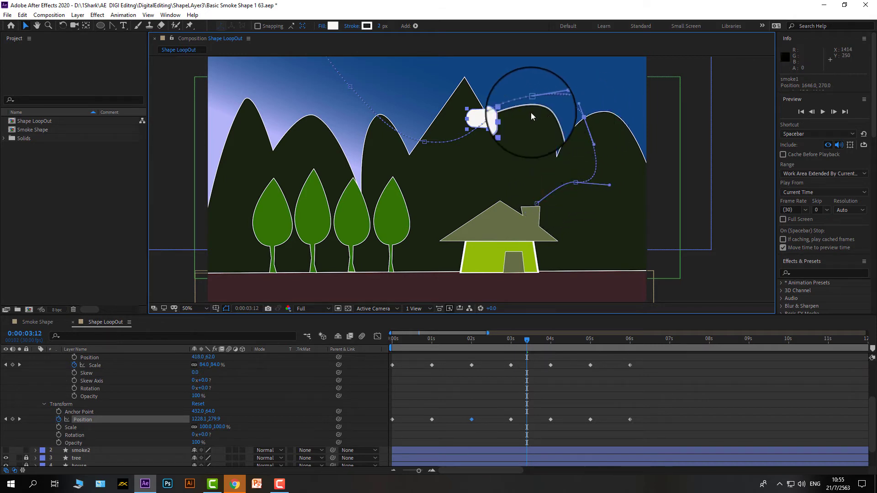
# Shift smoke1's motion path points leftward: 3 s to 1245, 192, 4 s to 749, 383, and 5 s to 386, 128
pyautogui.moveTo(531, 97); pyautogui.dragTo(494, 99)
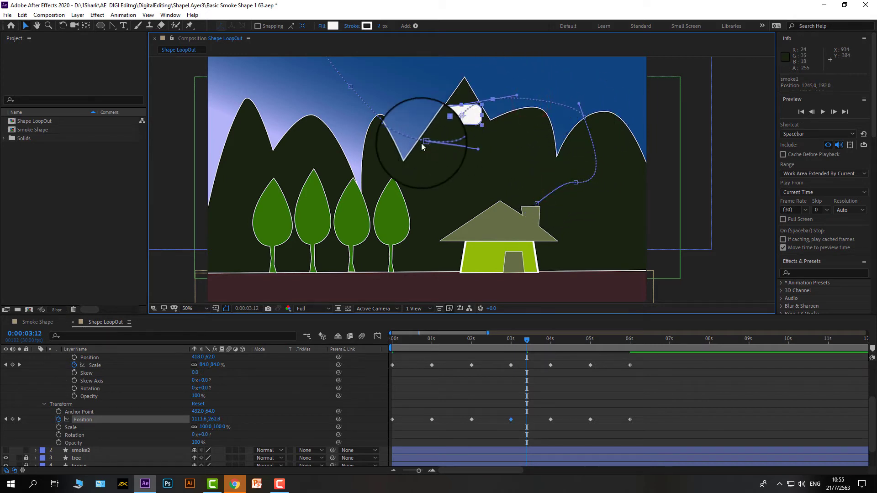
pyautogui.moveTo(424, 144); pyautogui.dragTo(379, 145)
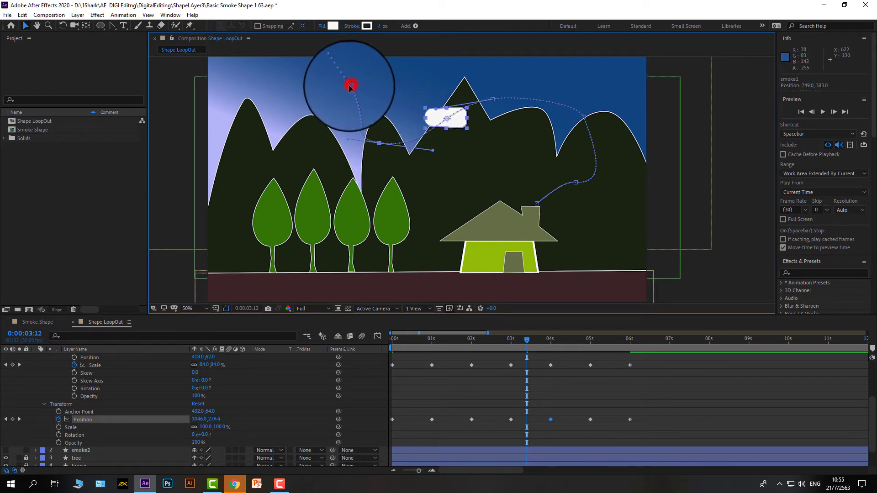
pyautogui.moveTo(349, 87); pyautogui.dragTo(296, 85)
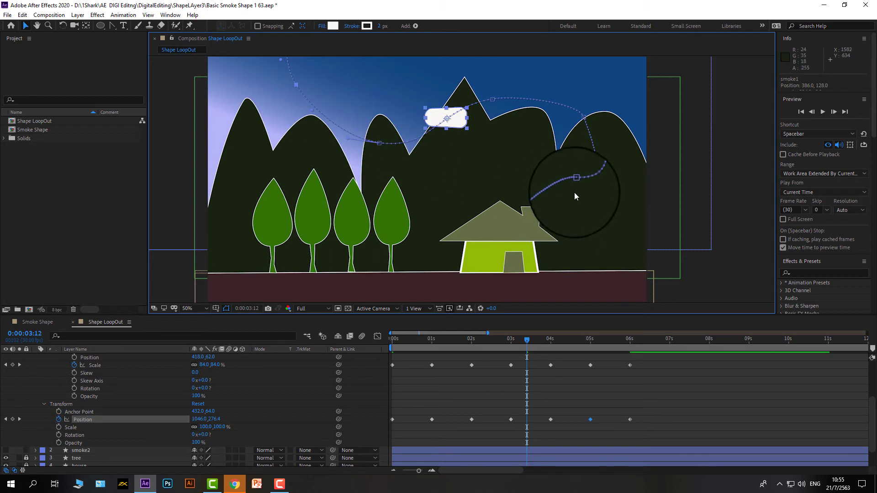
# Reshape smoke1's path above the chimney by moving the 1- and 2-second points, angling the 1-second curve handle upward, and placing the start at 1404, 650
pyautogui.moveTo(576, 182); pyautogui.dragTo(592, 145)
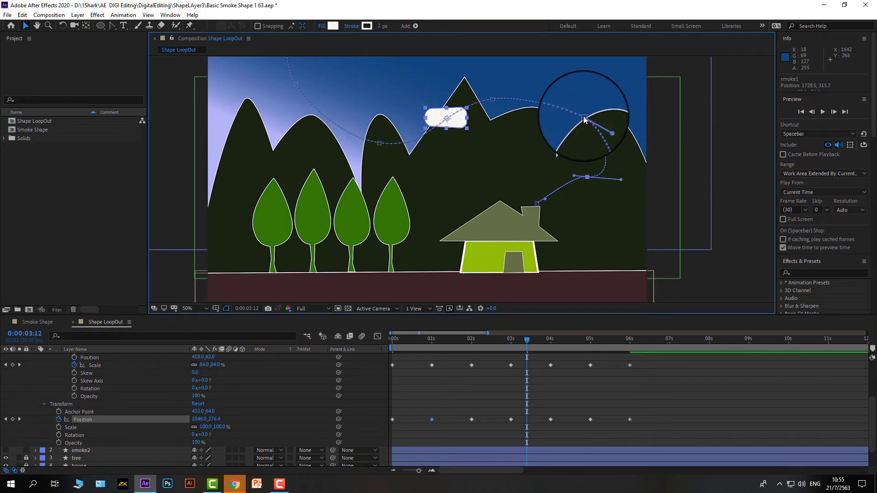
pyautogui.moveTo(583, 116); pyautogui.dragTo(566, 98)
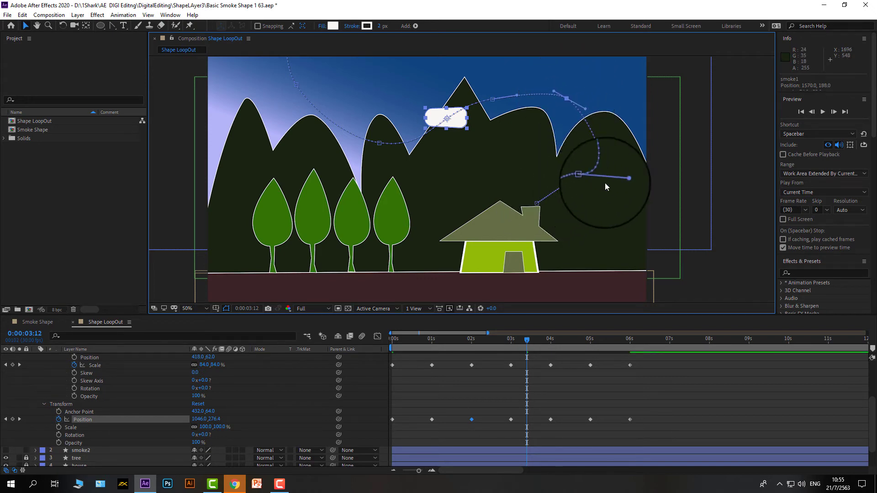
pyautogui.moveTo(619, 180); pyautogui.dragTo(618, 157)
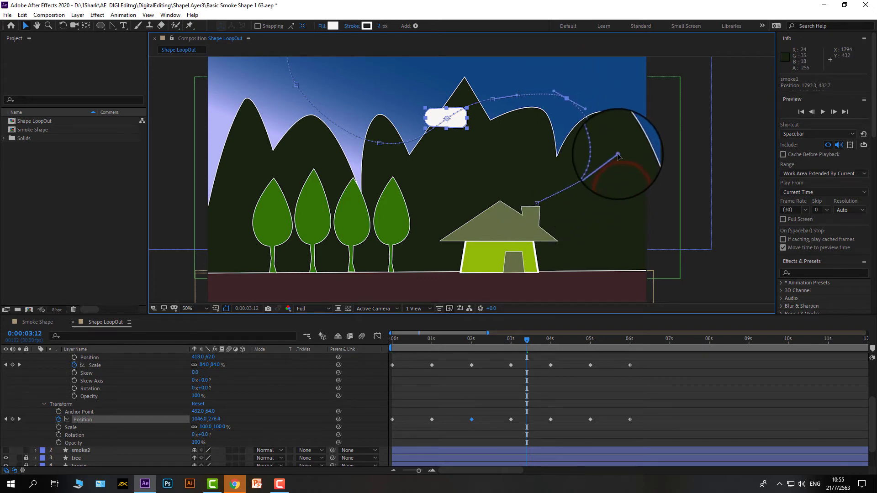
pyautogui.moveTo(536, 204)
pyautogui.mouseDown()
pyautogui.moveTo(527, 186)
pyautogui.moveTo(542, 172)
pyautogui.moveTo(527, 209)
pyautogui.mouseUp()
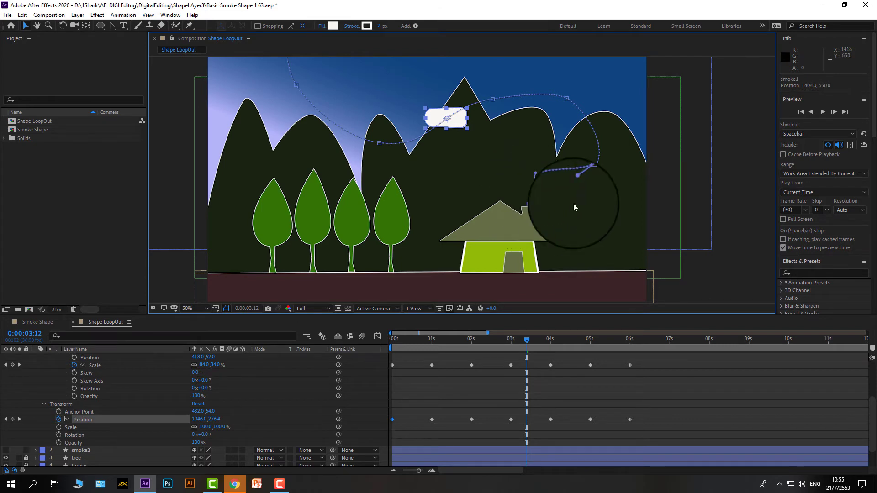
# Raise smoke1's 3-second path point to 1191, 90, nudge the 2-second point right, and set the 4-second point to 749, 393
pyautogui.click(564, 98)
pyautogui.moveTo(571, 100); pyautogui.dragTo(479, 75)
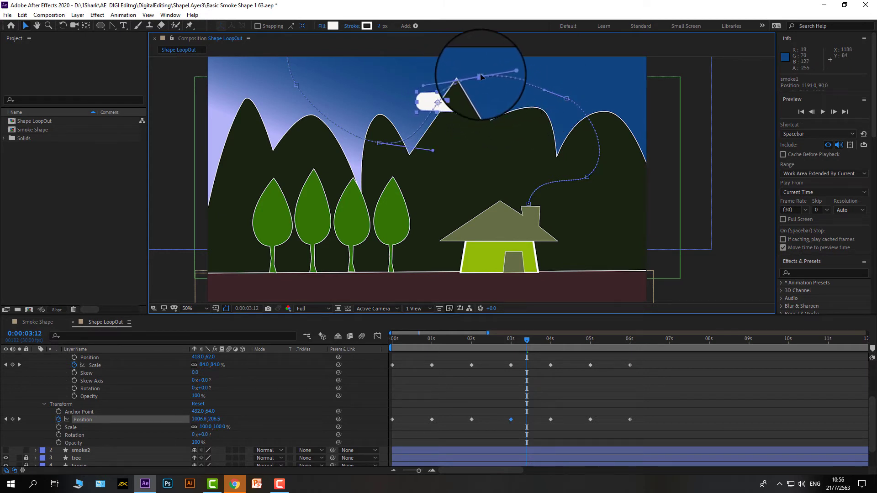
pyautogui.click(568, 97)
pyautogui.moveTo(552, 86); pyautogui.dragTo(558, 78)
pyautogui.click(380, 143)
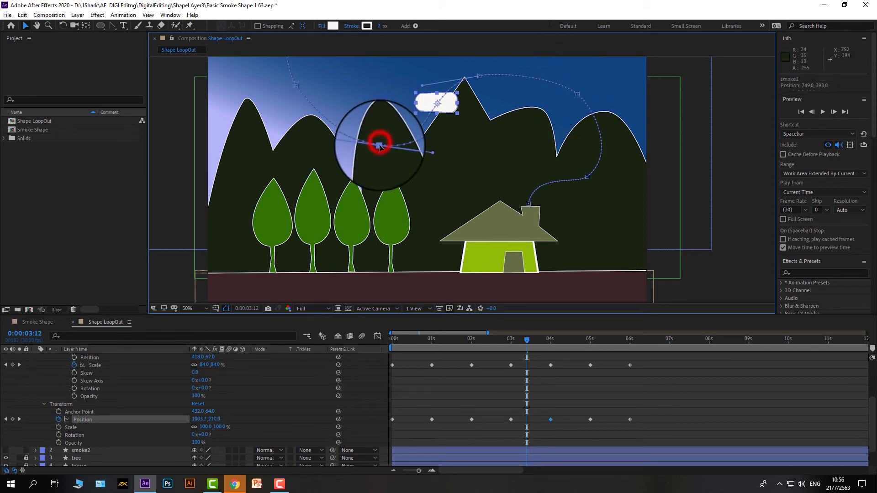
# Play the smoke animation from 0:00:00:00 with the whole motion path in view to check the drift and scaling
pyautogui.scroll(-4, 475, 207)
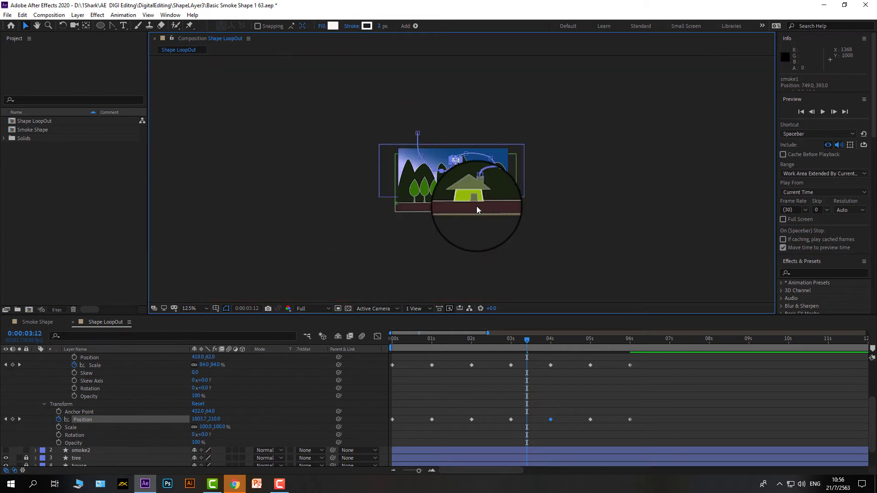
pyautogui.moveTo(519, 346); pyautogui.dragTo(362, 348)
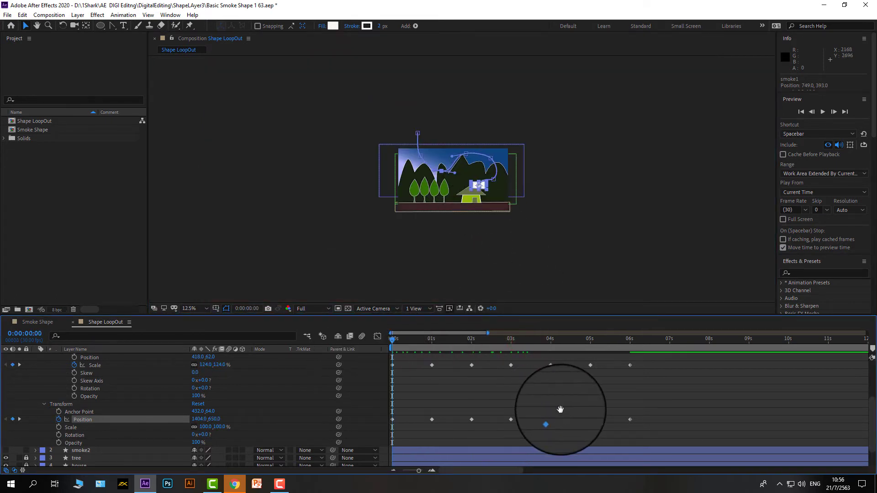
pyautogui.press('space')
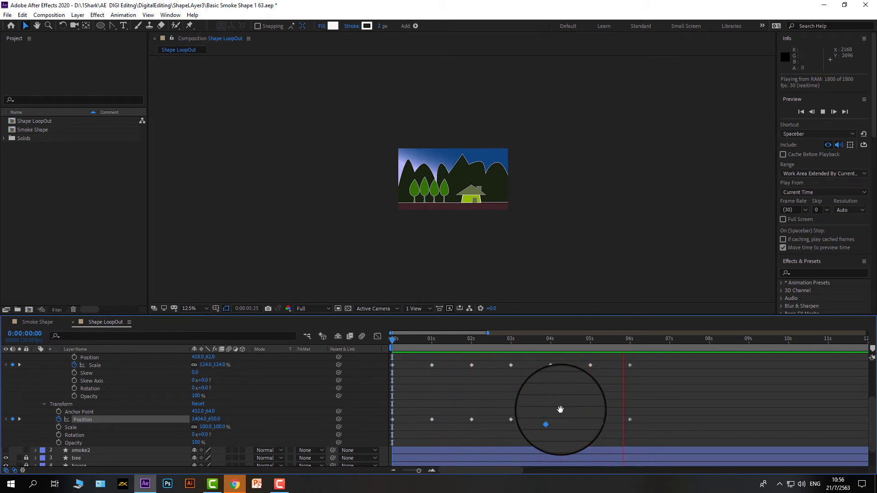
pyautogui.click(458, 336)
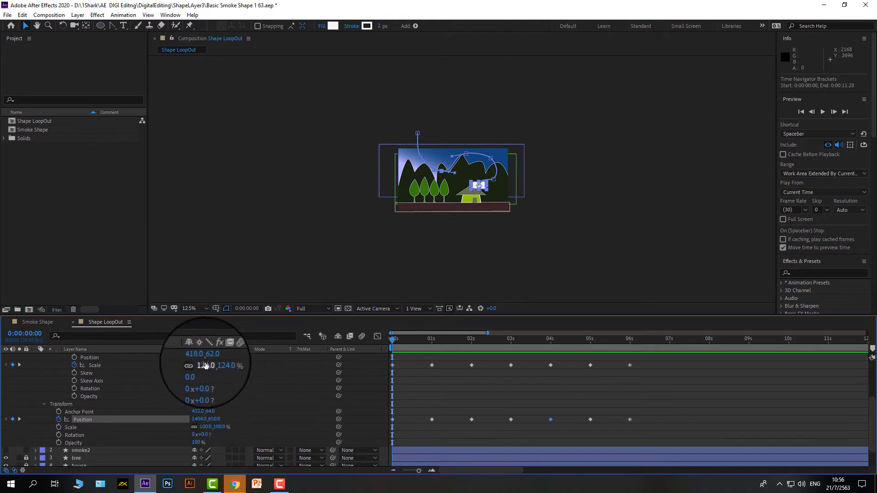
pyautogui.click(206, 367)
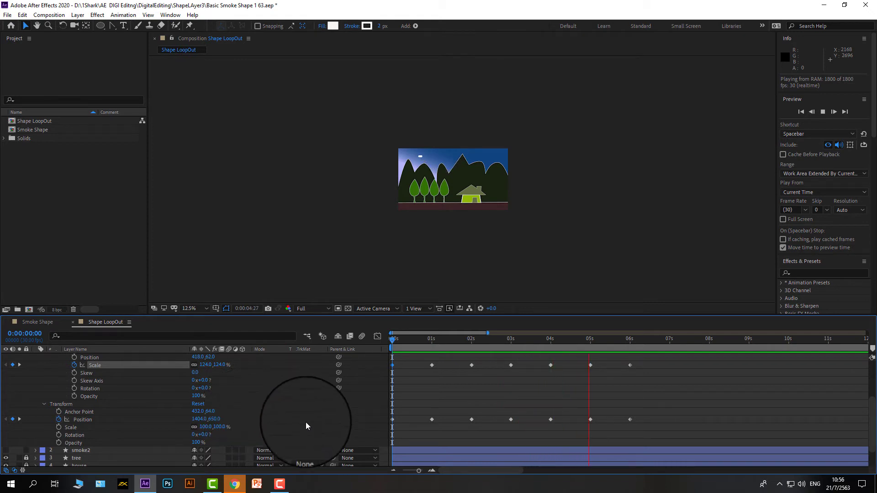
pyautogui.press('space')
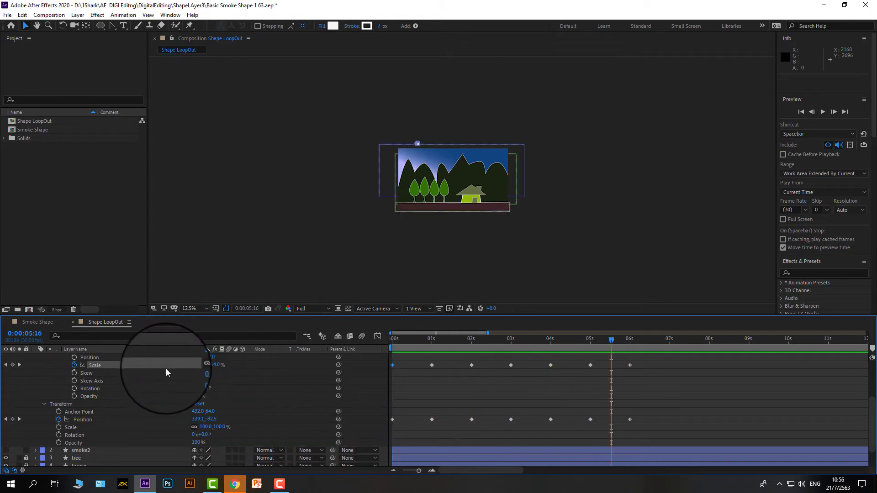
# Select the smoke1 layer and refine its path, moving the 3-second point to about 1223, 124 and the 2-second point to 1608, 222
pyautogui.scroll(5, 137, 366)
pyautogui.click(131, 358)
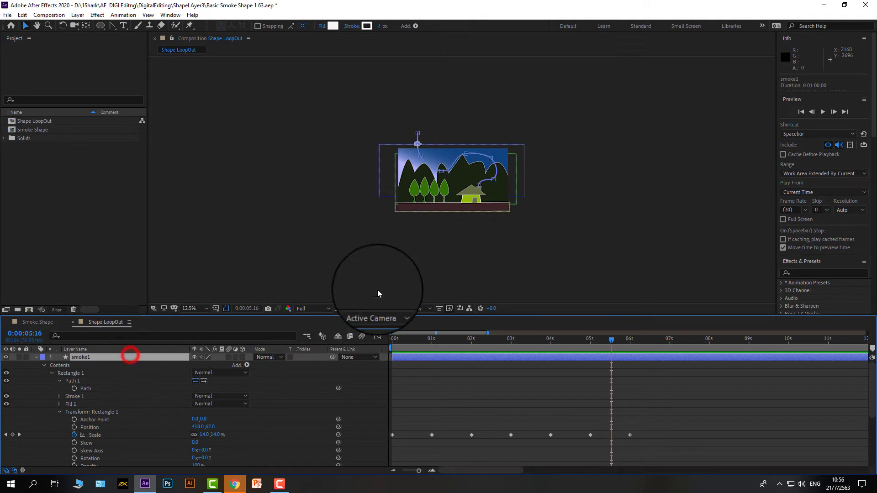
pyautogui.press('.')
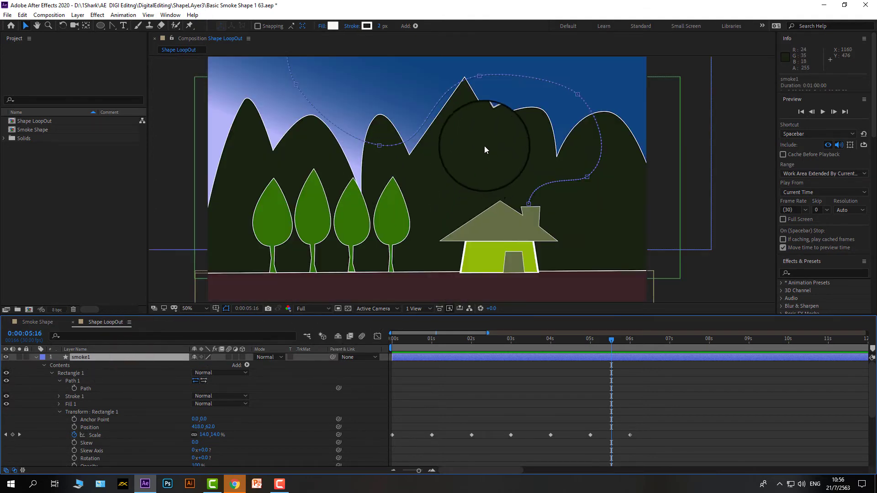
pyautogui.press('.')
pyautogui.click(479, 76)
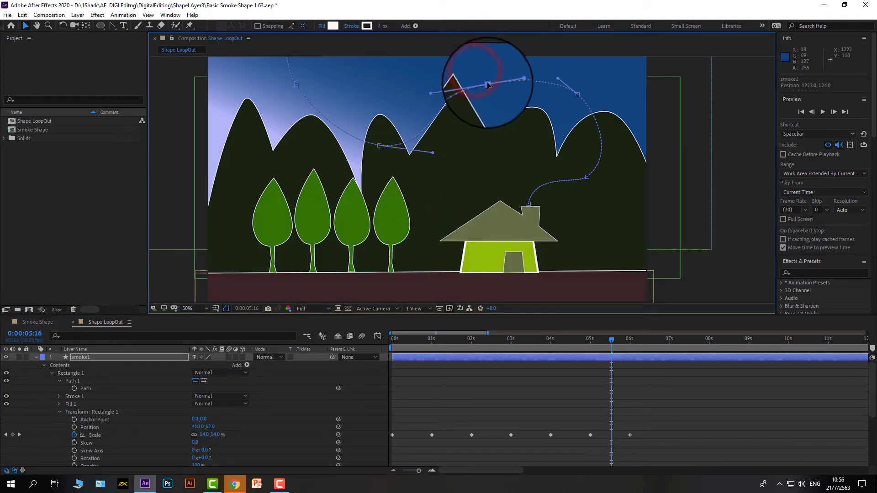
pyautogui.moveTo(484, 80); pyautogui.dragTo(494, 87)
pyautogui.click(577, 95)
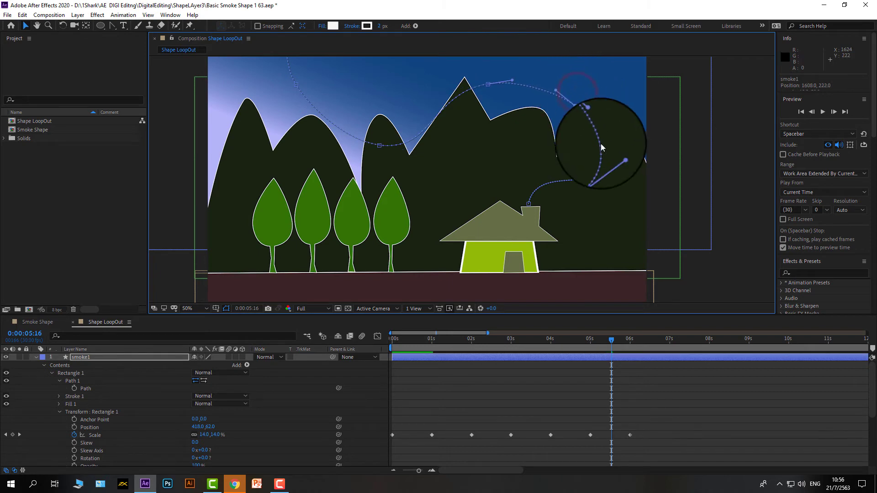
# Set the Scale of smoke1's Rectangle 1 to 0% at 0:00:00:00
pyautogui.moveTo(612, 340); pyautogui.dragTo(376, 387)
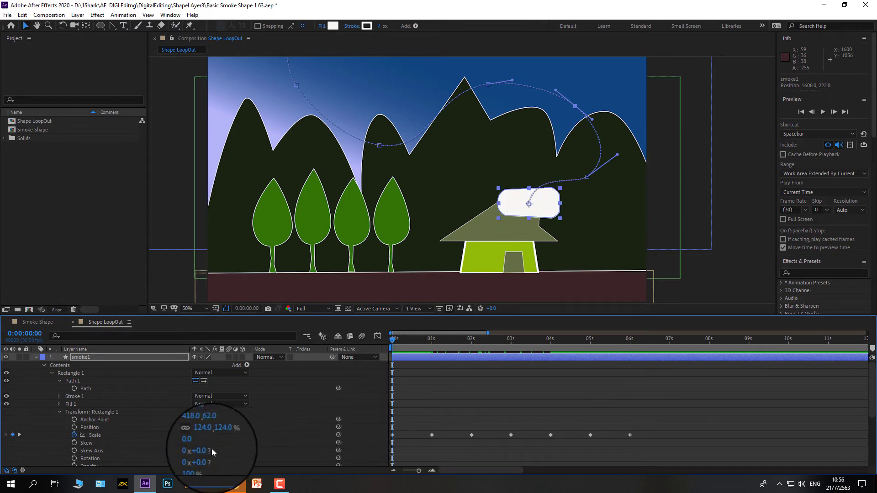
pyautogui.click(204, 435)
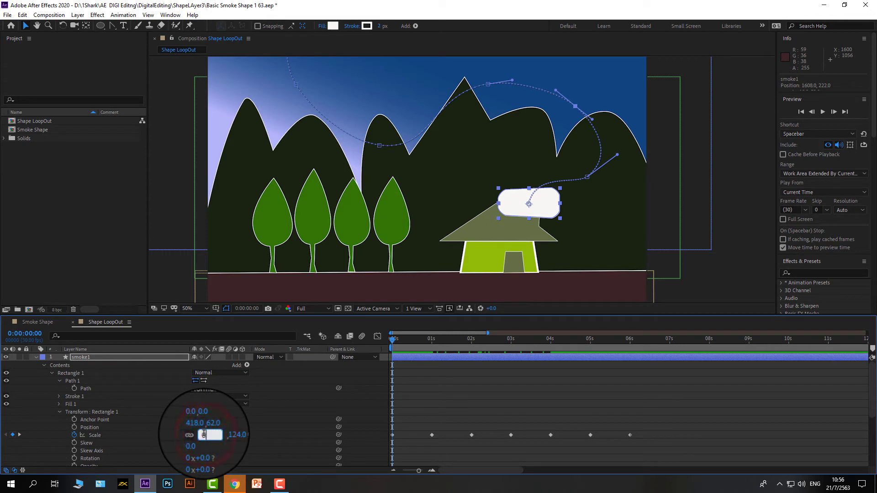
pyautogui.write('0')
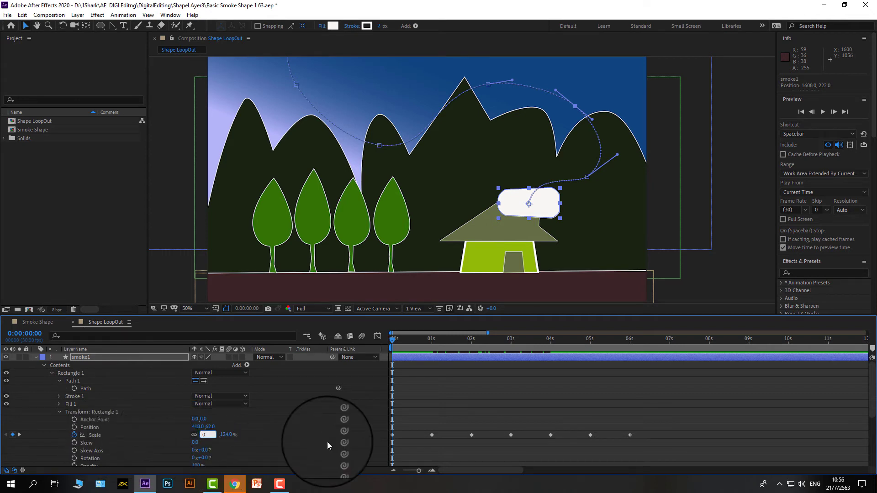
pyautogui.click(392, 434)
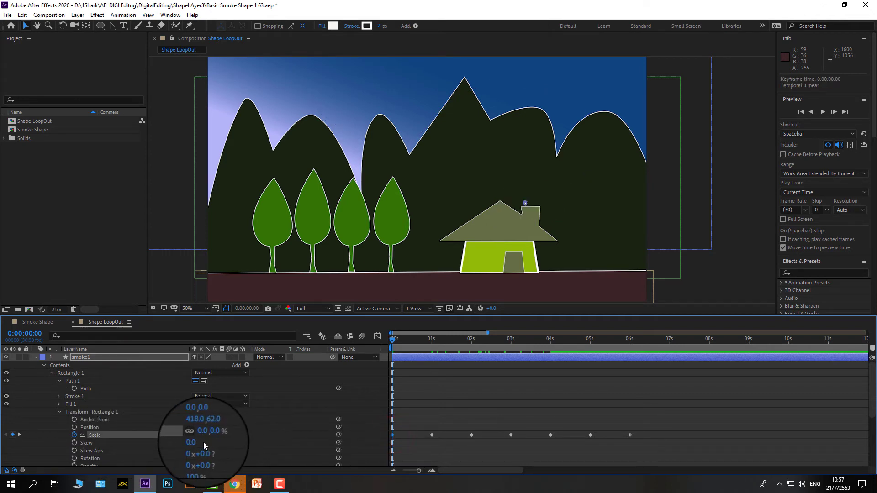
# Deselect smoke1 and scrub through the animation from the start to check the smoke growing out of the chimney
pyautogui.moveTo(392, 341); pyautogui.dragTo(294, 435)
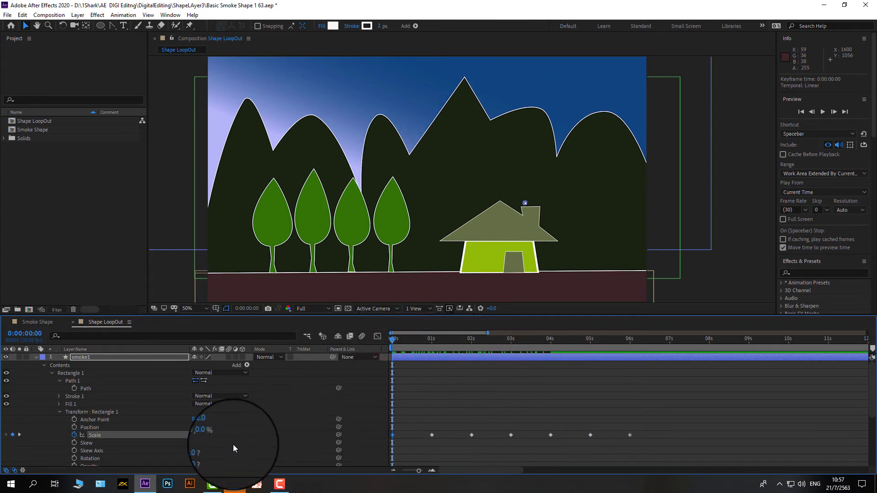
pyautogui.scroll(-3, 233, 444)
pyautogui.scroll(3, 232, 445)
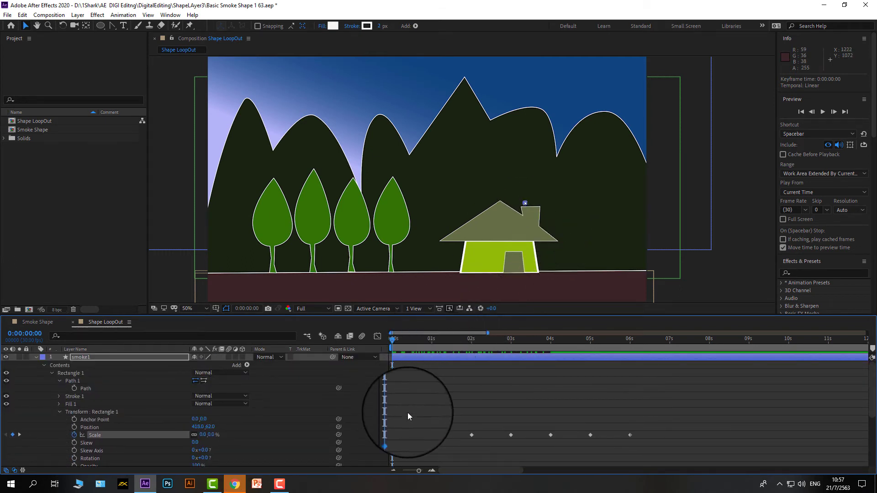
pyautogui.click(699, 209)
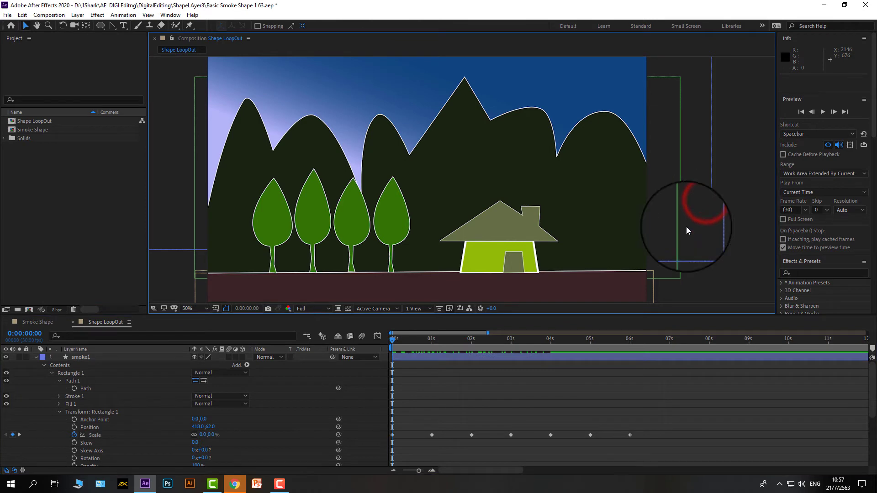
pyautogui.moveTo(395, 340); pyautogui.dragTo(297, 366)
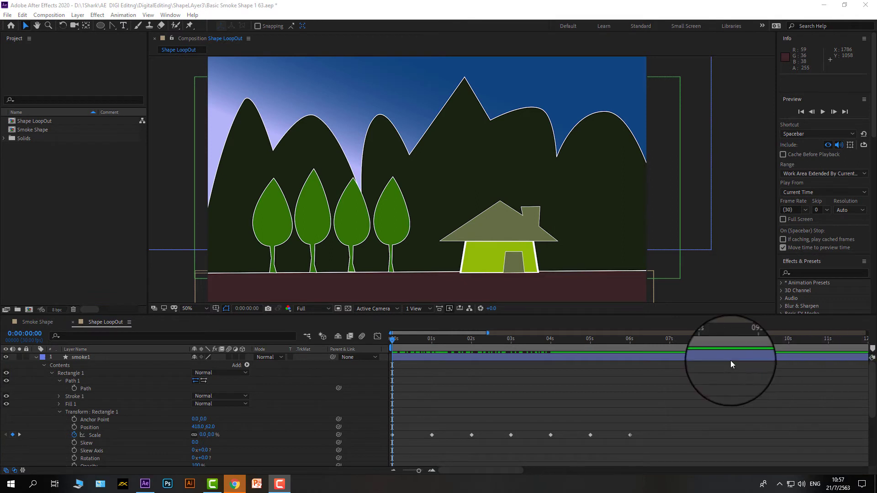
pyautogui.moveTo(391, 342); pyautogui.dragTo(376, 401)
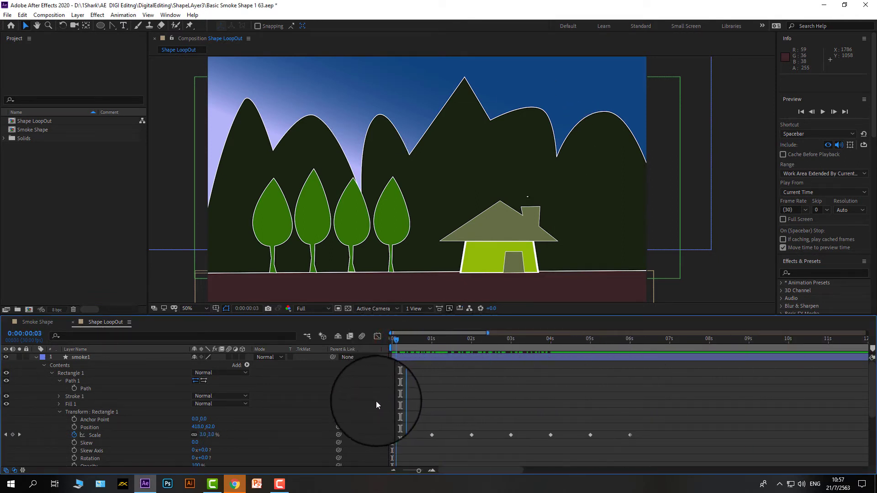
# Add the expression loopOut(type = "cycle", numKeyframes = 0) to the Scale of smoke1's Rectangle 1 and preview the animation
pyautogui.scroll(-1, 78, 437)
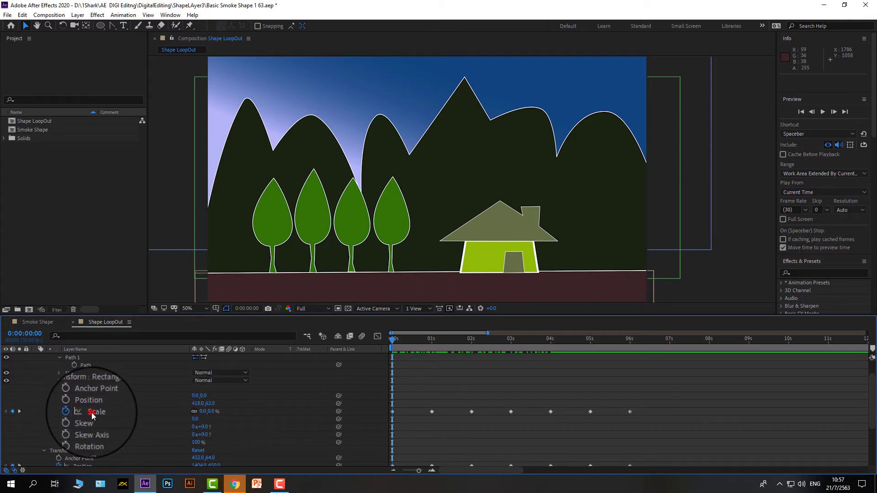
pyautogui.keyDown('alt'); pyautogui.click(73, 411); pyautogui.keyUp('alt')
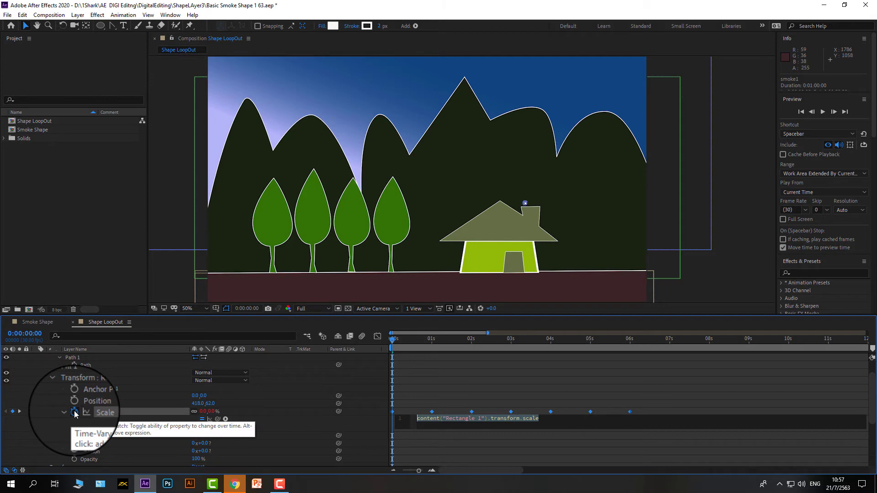
pyautogui.click(226, 419)
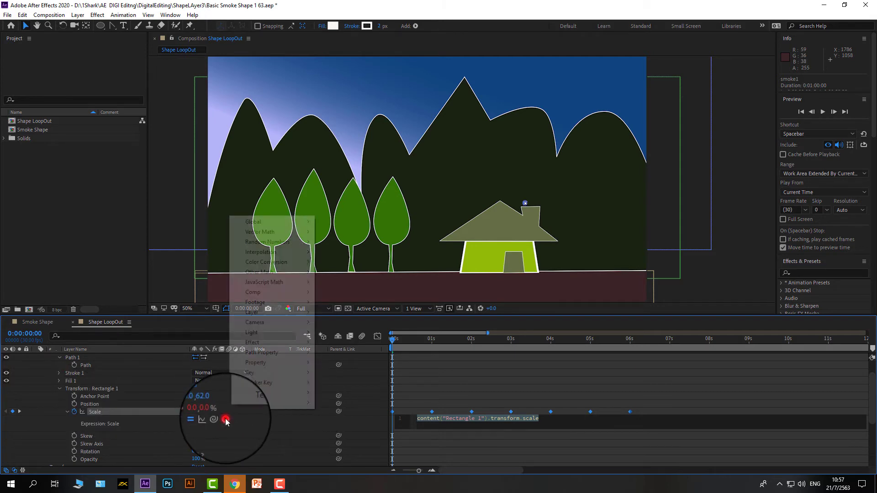
pyautogui.moveTo(270, 363)
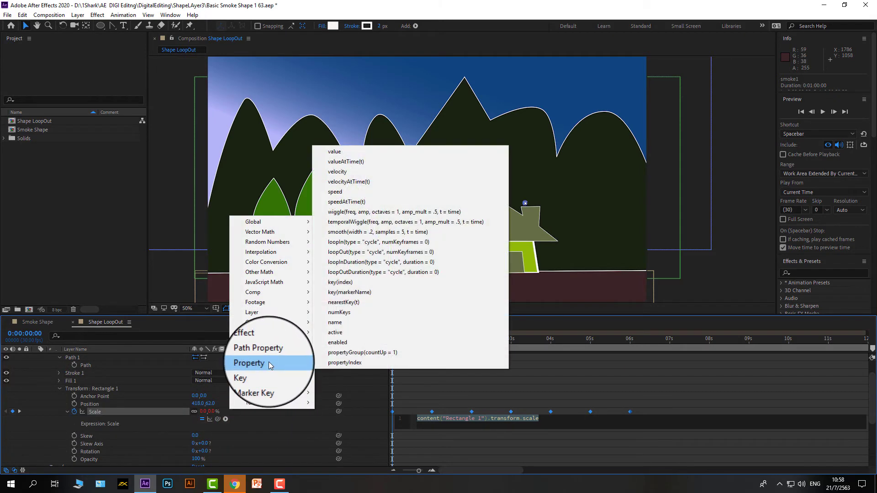
pyautogui.click(371, 254)
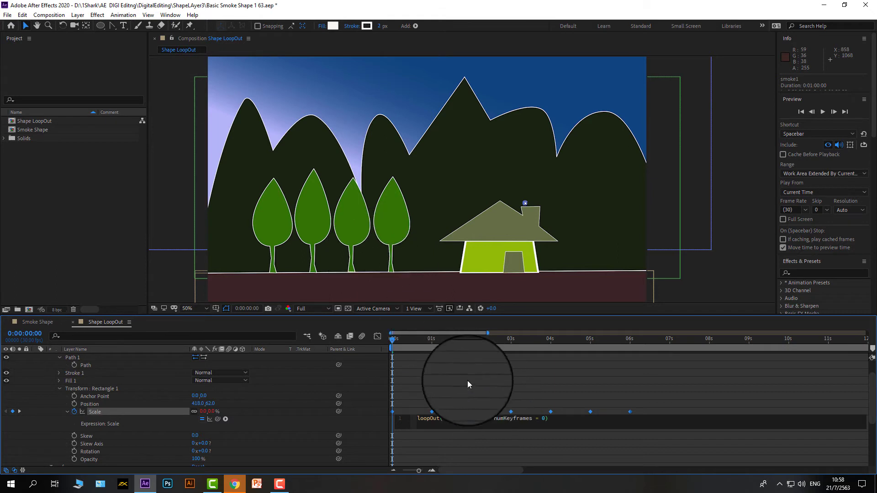
pyautogui.click(273, 453)
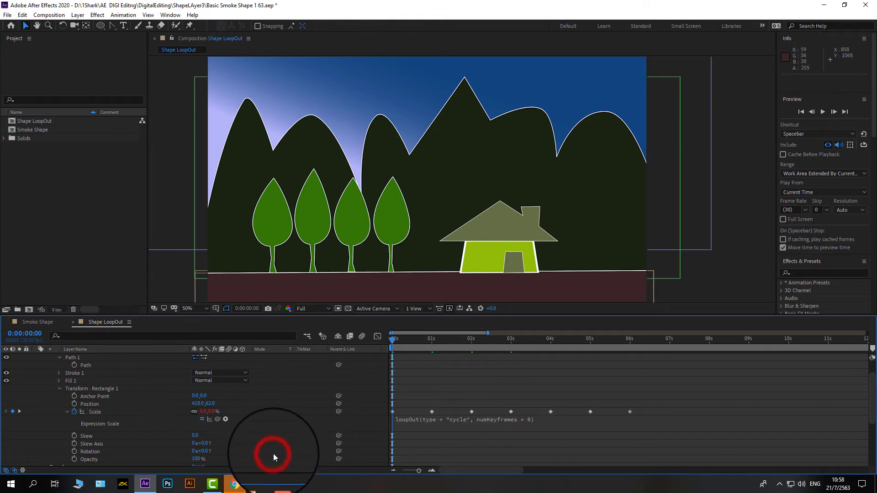
pyautogui.press('space')
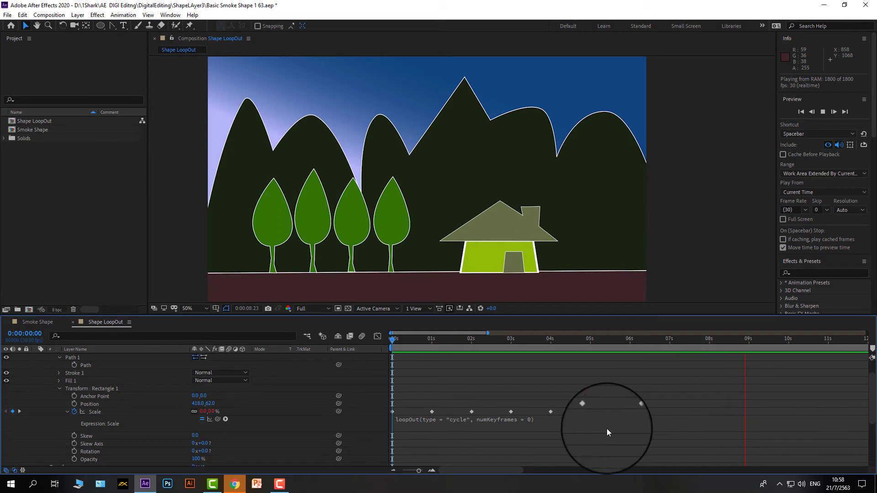
# Remove the numKeyframes argument from the Scale expression of smoke1's Rectangle 1, leaving loopOut(type = "cycle",)
pyautogui.click(502, 423)
pyautogui.click(498, 421)
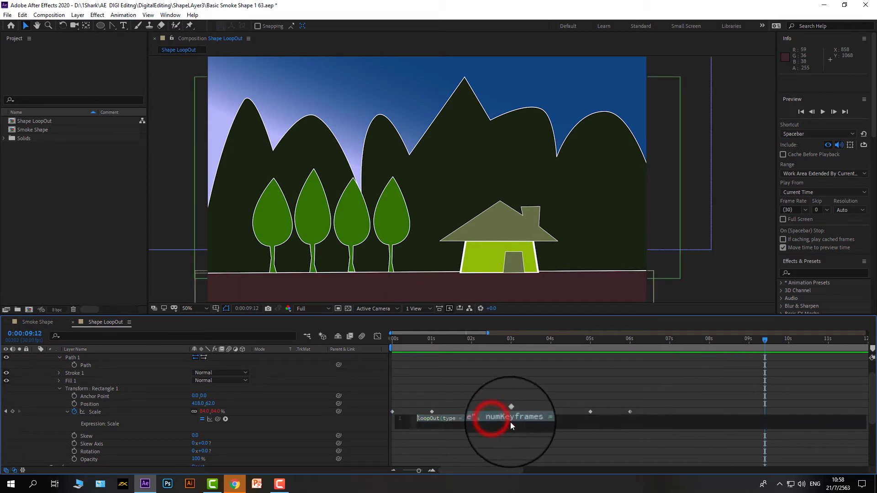
pyautogui.click(545, 418)
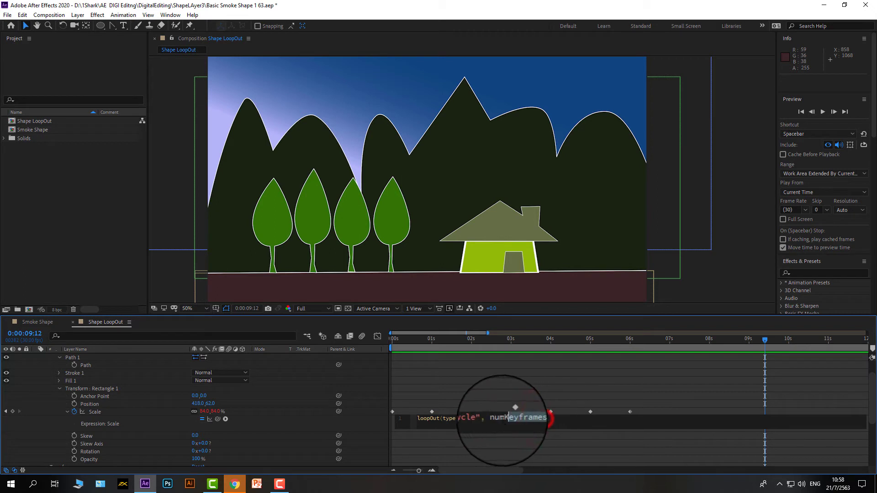
pyautogui.keyDown('shift'); pyautogui.click(495, 423); pyautogui.keyUp('shift')
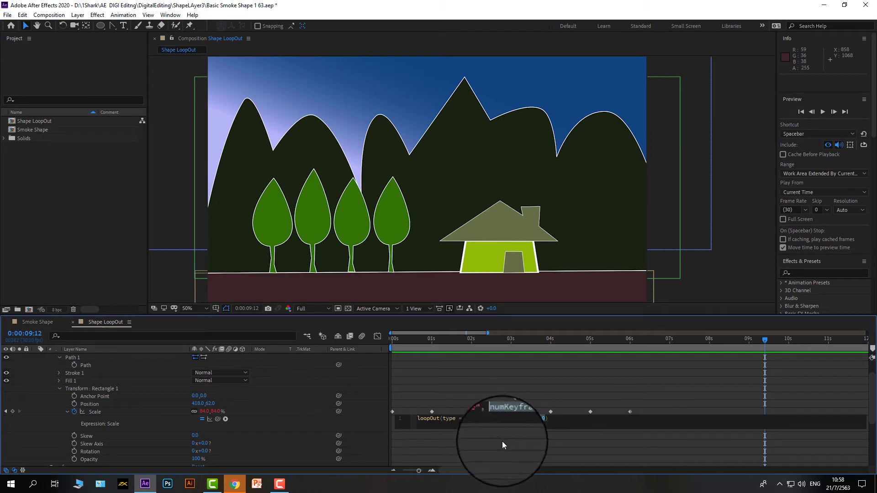
pyautogui.press('BackSpace')
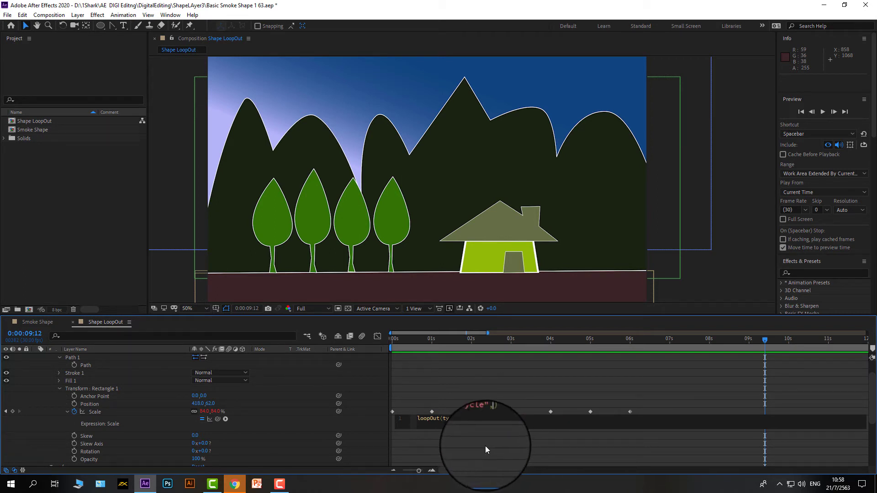
pyautogui.click(483, 446)
# Preview the looping scale, show the full one-minute timeline and scrub through the repeated cycles before returning to the start
pyautogui.moveTo(566, 345); pyautogui.dragTo(479, 352)
pyautogui.press('space')
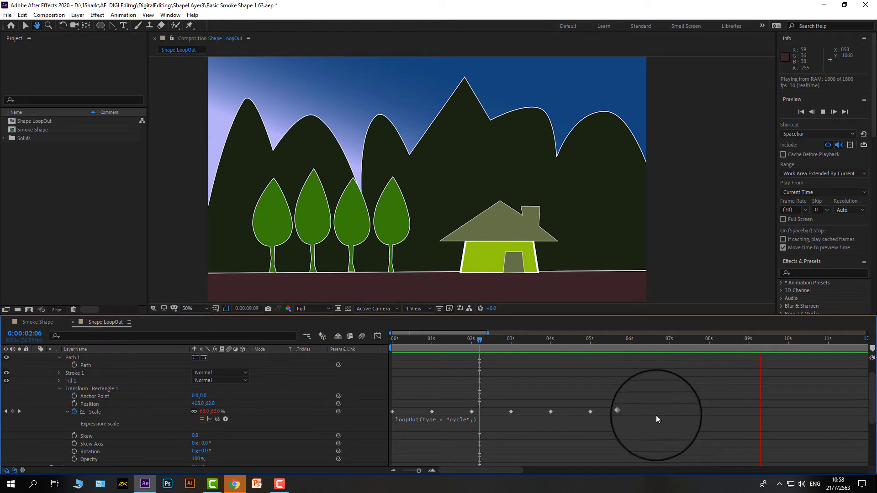
pyautogui.press('space')
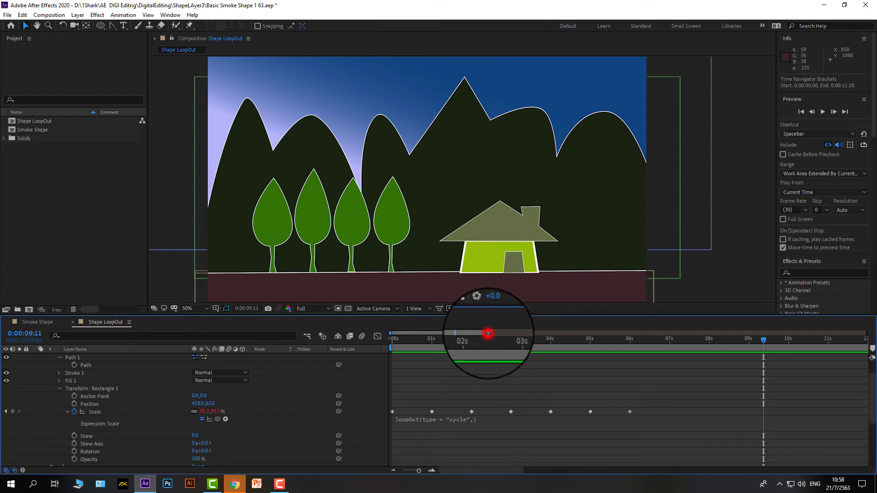
pyautogui.moveTo(488, 334); pyautogui.dragTo(866, 333)
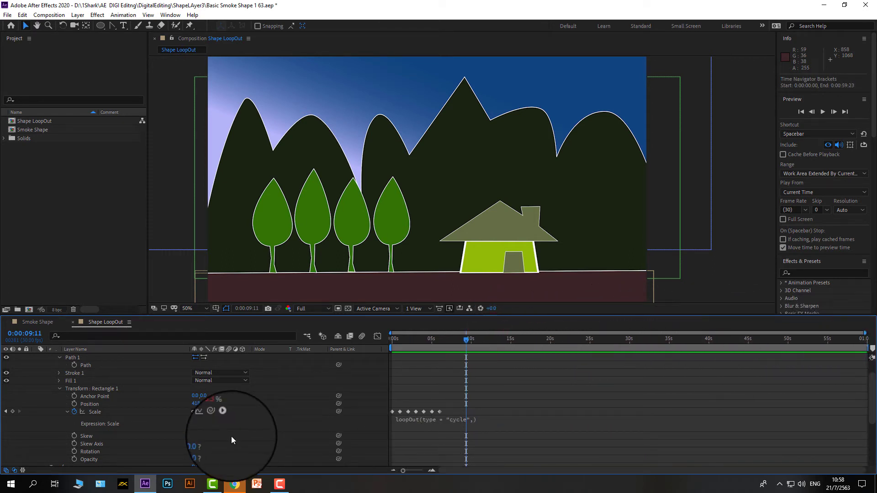
pyautogui.moveTo(466, 337); pyautogui.dragTo(580, 343)
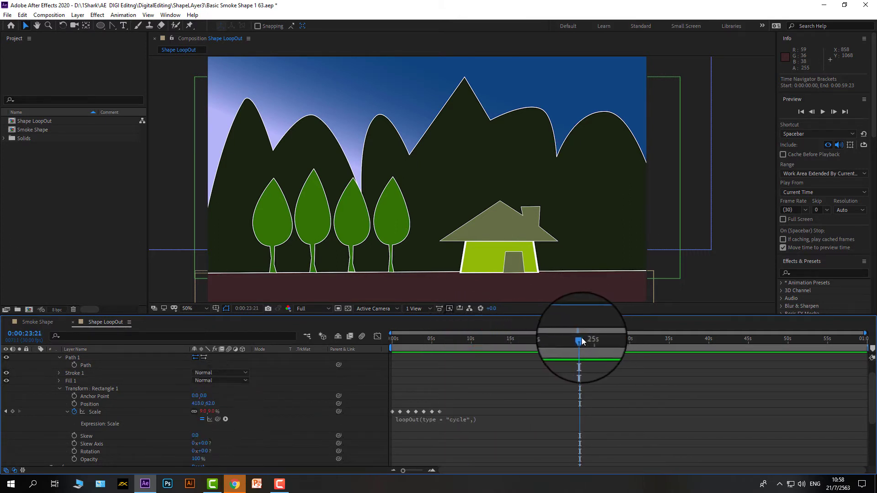
pyautogui.moveTo(580, 338); pyautogui.dragTo(413, 363)
# Add the expression loopOut(type = "cycle", numKeyframes = 0) to the Position in smoke1's layer Transform group
pyautogui.scroll(-3, 142, 421)
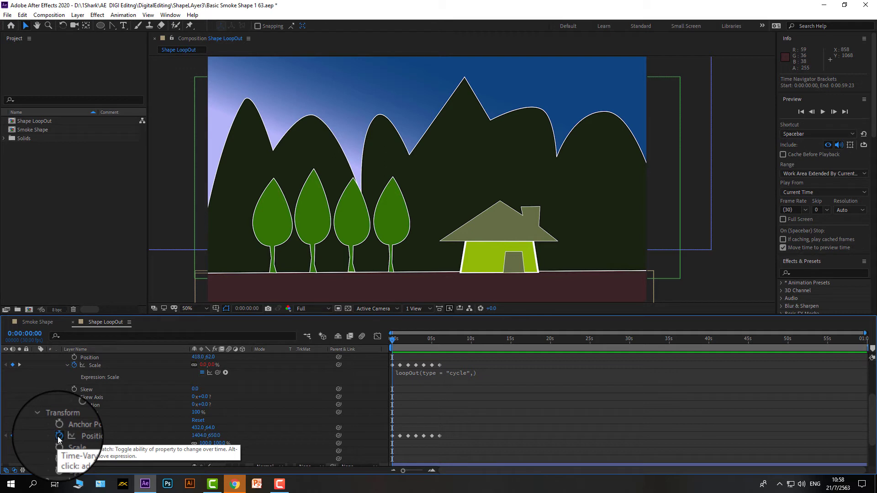
pyautogui.keyDown('alt'); pyautogui.click(58, 437); pyautogui.keyUp('alt')
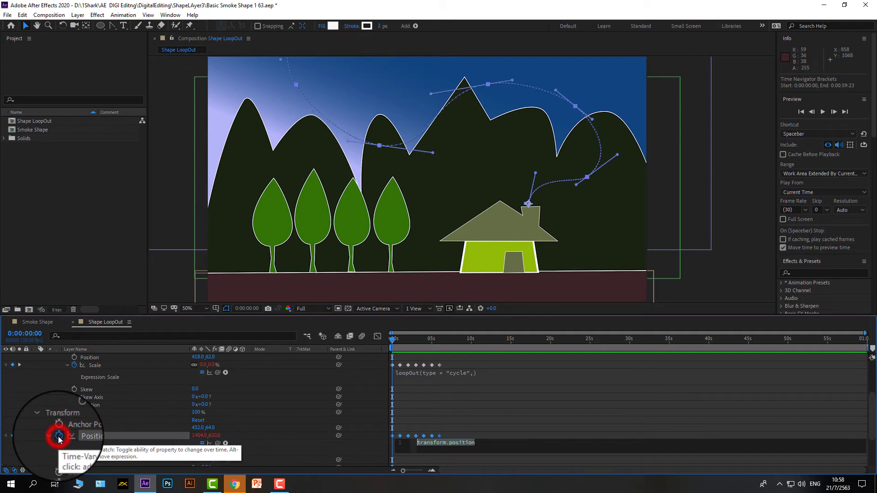
pyautogui.click(225, 443)
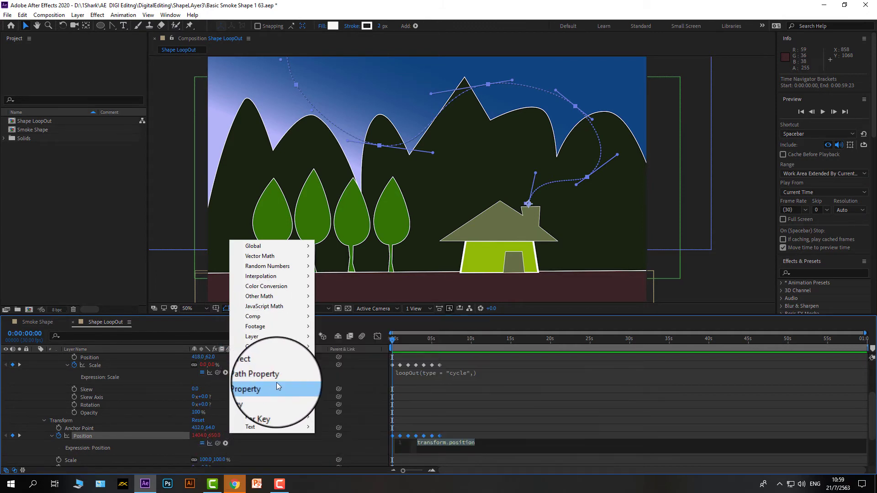
pyautogui.moveTo(277, 383)
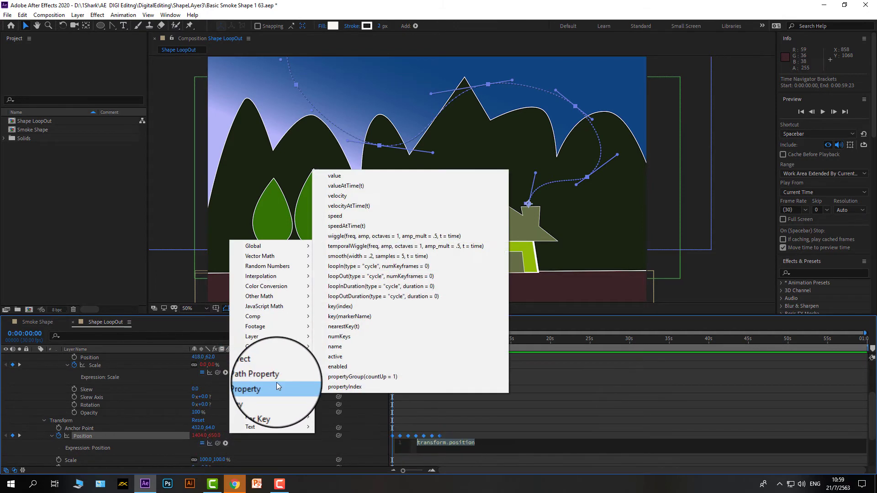
pyautogui.click(362, 276)
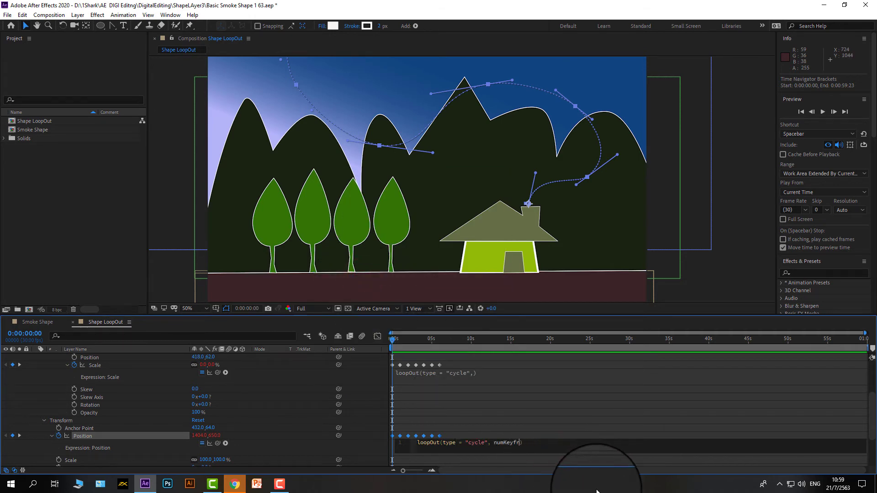
# Delete the numKeyframes argument from smoke1's Position expression so it reads loopOut(type = "cycle",), and apply it
pyautogui.press('BackSpace')
pyautogui.press('BackSpace')
pyautogui.press('BackSpace')
pyautogui.press('BackSpace')
pyautogui.press('BackSpace')
pyautogui.press('BackSpace')
pyautogui.press('BackSpace')
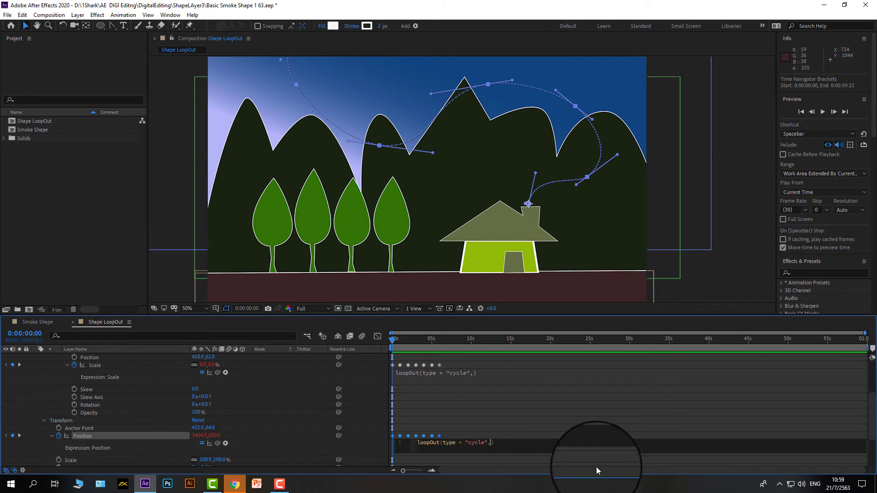
pyautogui.click(530, 426)
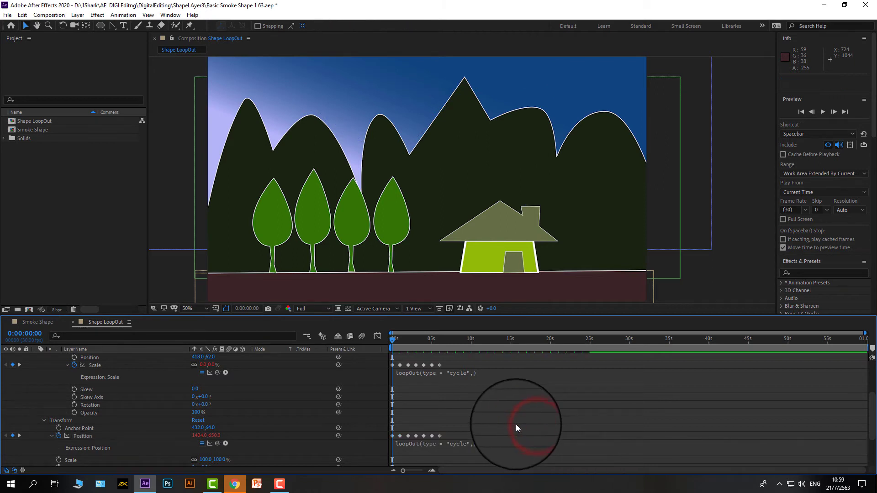
# Preview the looped smoke movement and scale from the start, and return to 0:00:00:00
pyautogui.press('space')
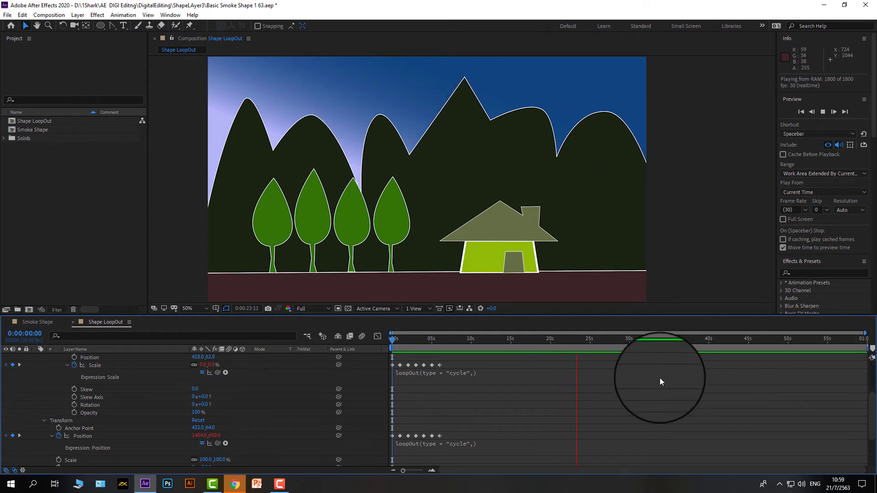
pyautogui.press('space')
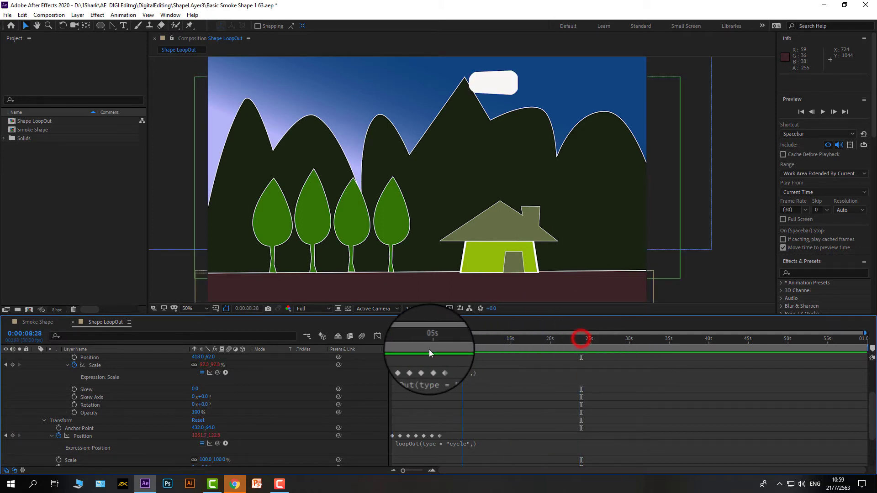
pyautogui.press('Home')
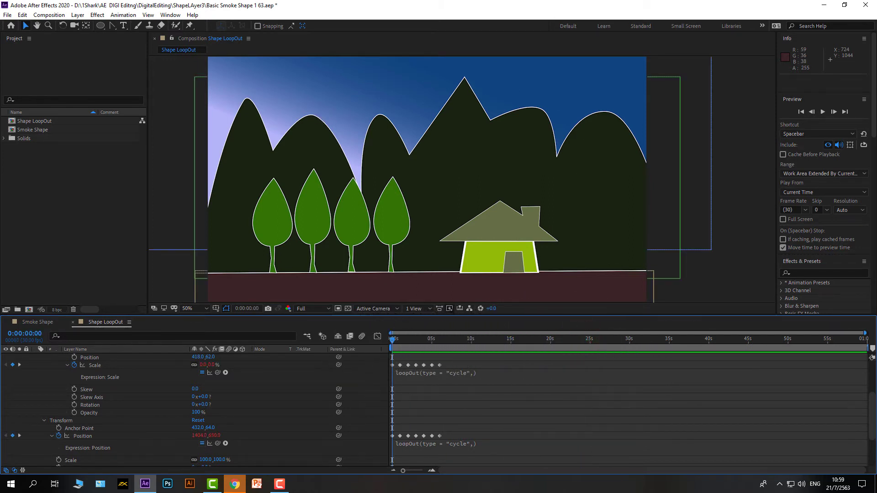
# Hide the smoke2 layer and expand its Ellipse 1 group
pyautogui.scroll(3, 589, 363)
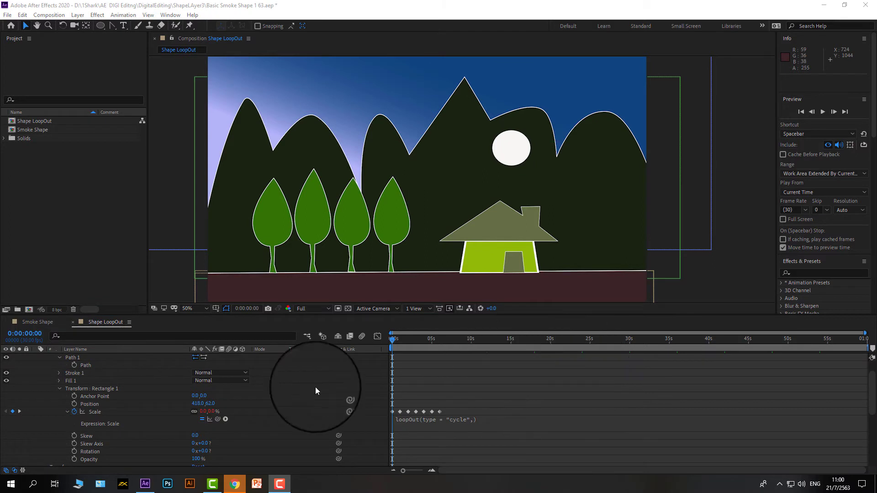
pyautogui.scroll(2, 283, 400)
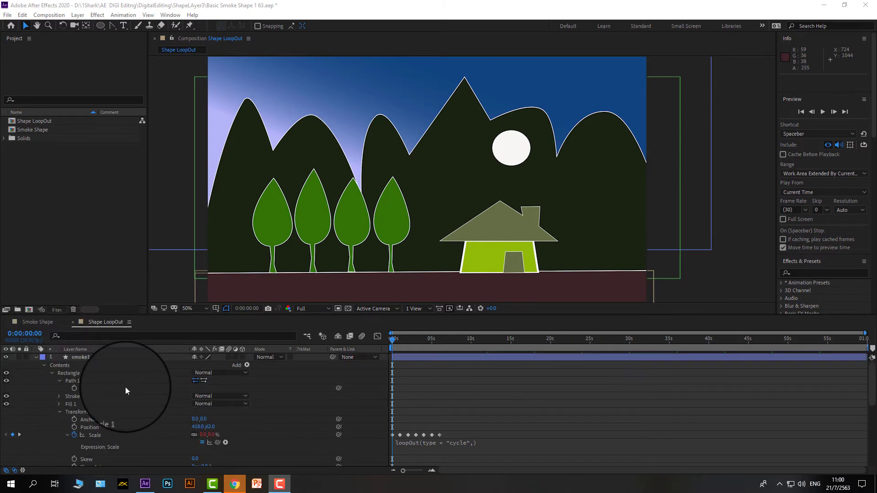
pyautogui.scroll(-3, 125, 388)
pyautogui.scroll(-5, 127, 389)
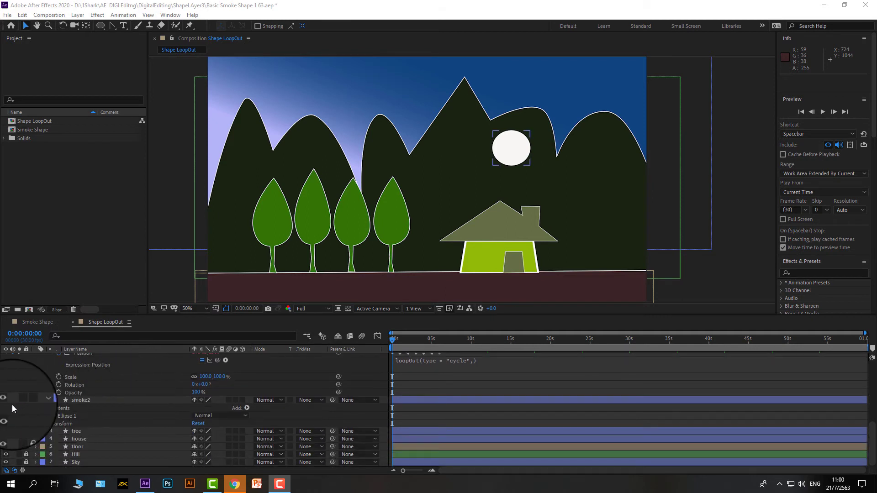
pyautogui.click(6, 400)
pyautogui.click(6, 400)
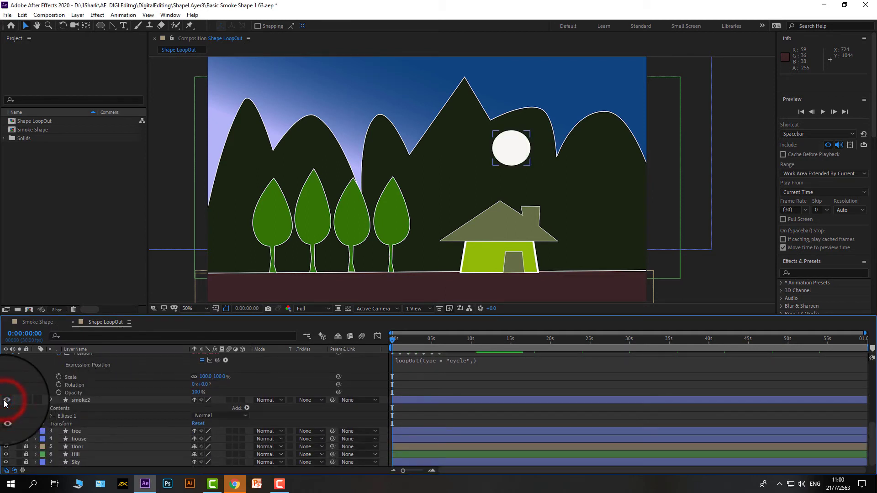
pyautogui.click(6, 400)
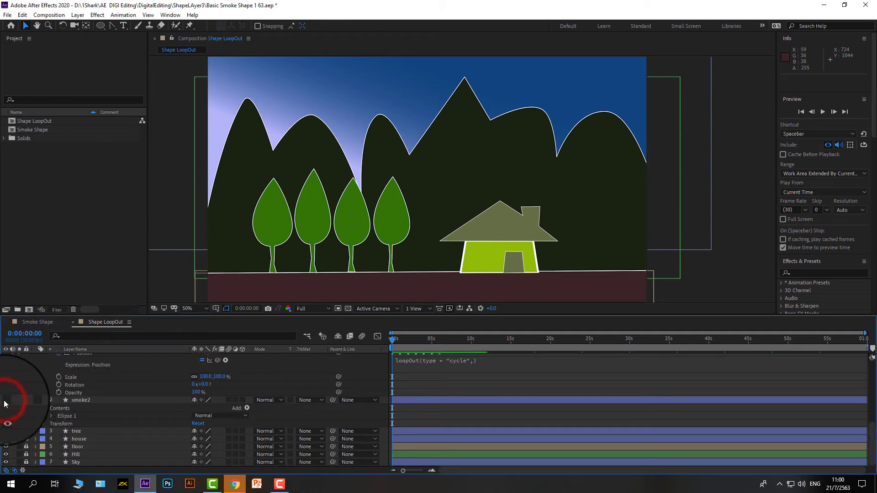
pyautogui.click(50, 417)
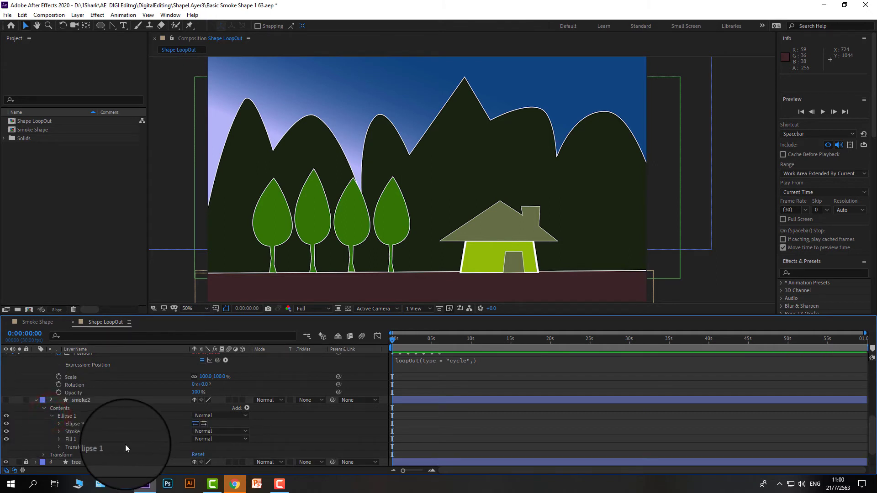
# Copy the Scale keyframes of Rectangle 1 in the smoke1 layer, with the Rectangle 1 Position also selected
pyautogui.scroll(2, 131, 431)
pyautogui.scroll(5, 130, 431)
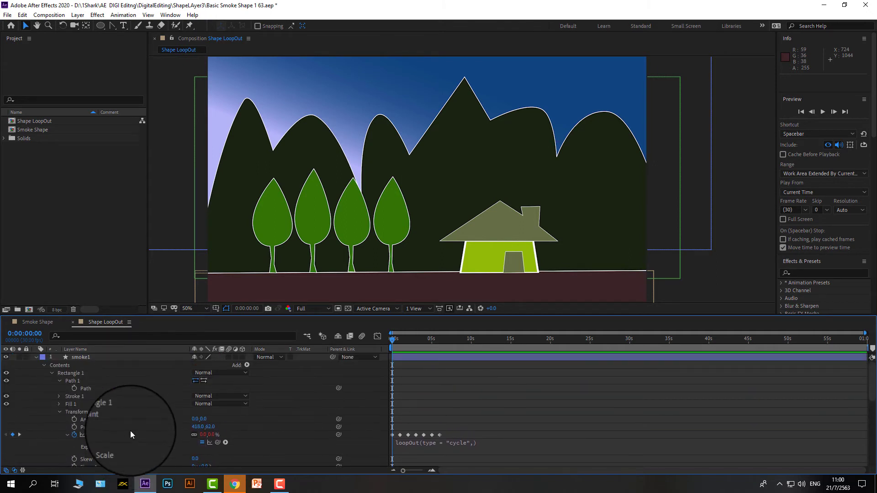
pyautogui.click(75, 372)
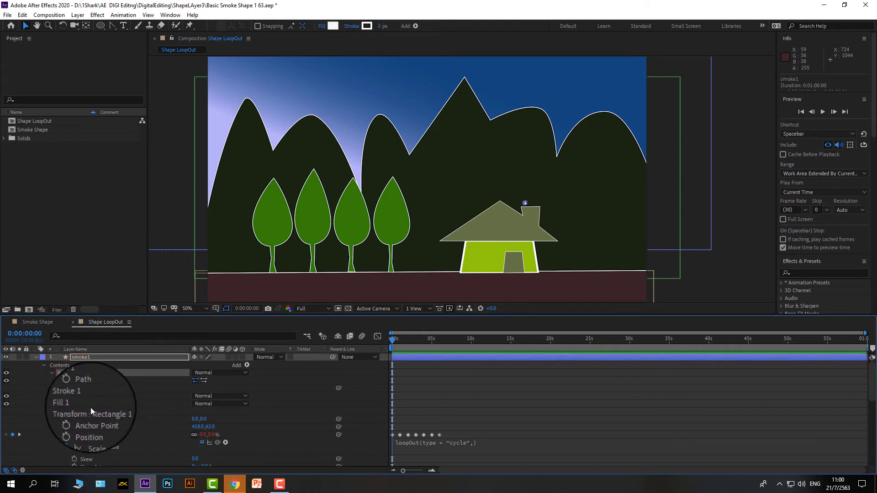
pyautogui.click(102, 435)
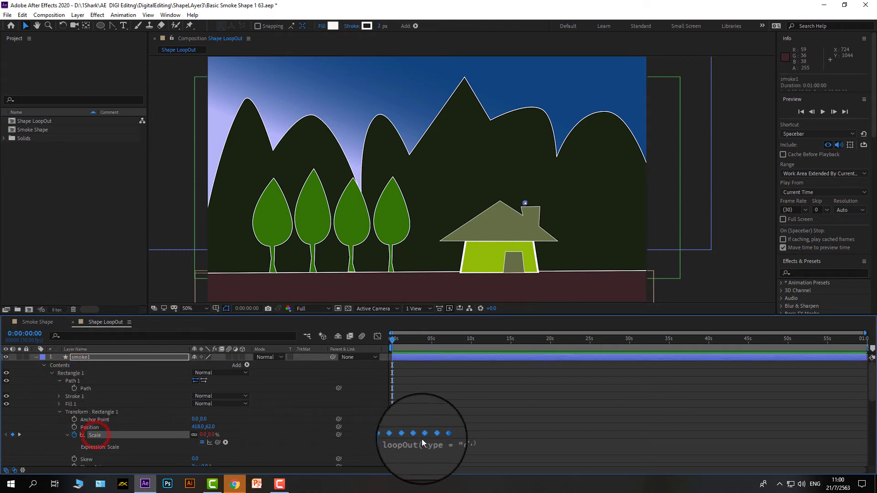
pyautogui.click(453, 436)
pyautogui.click(368, 436)
pyautogui.keyDown('shift'); pyautogui.click(368, 429); pyautogui.keyUp('shift')
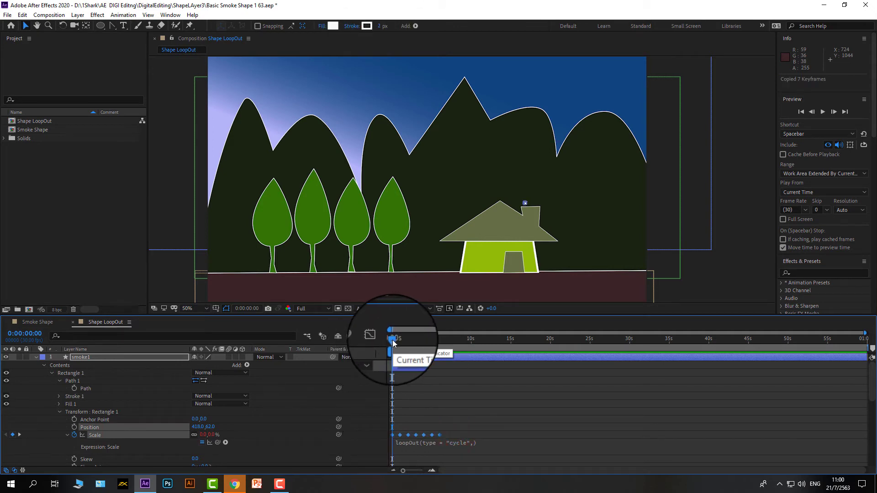
# Enable Scale keyframing in smoke2's Ellipse 1 transform and paste the copied keyframes at 0:00:00:00
pyautogui.scroll(-5, 266, 448)
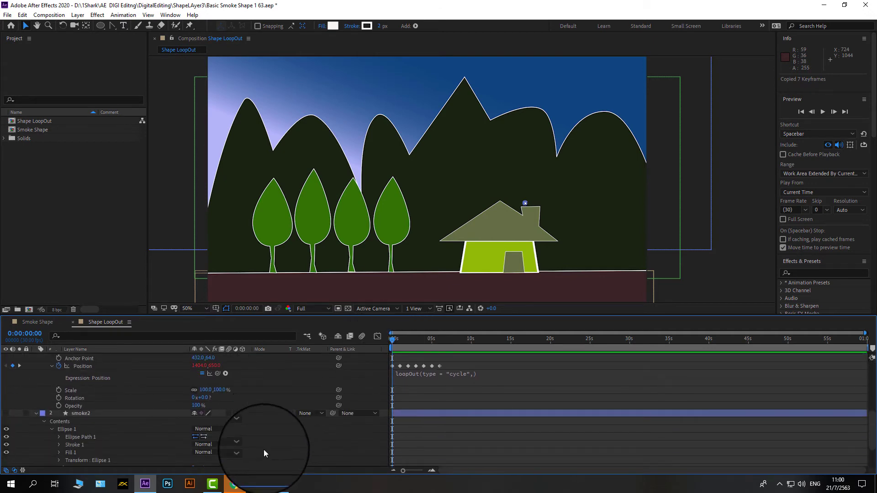
pyautogui.click(58, 461)
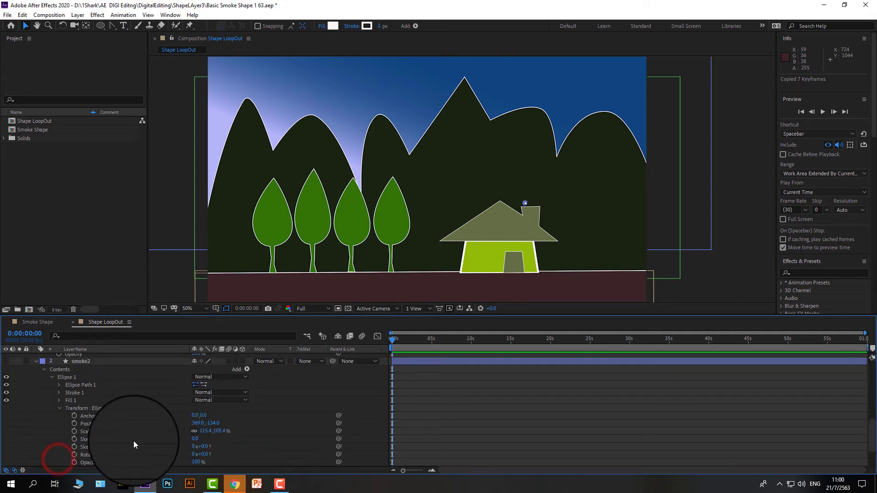
pyautogui.click(74, 432)
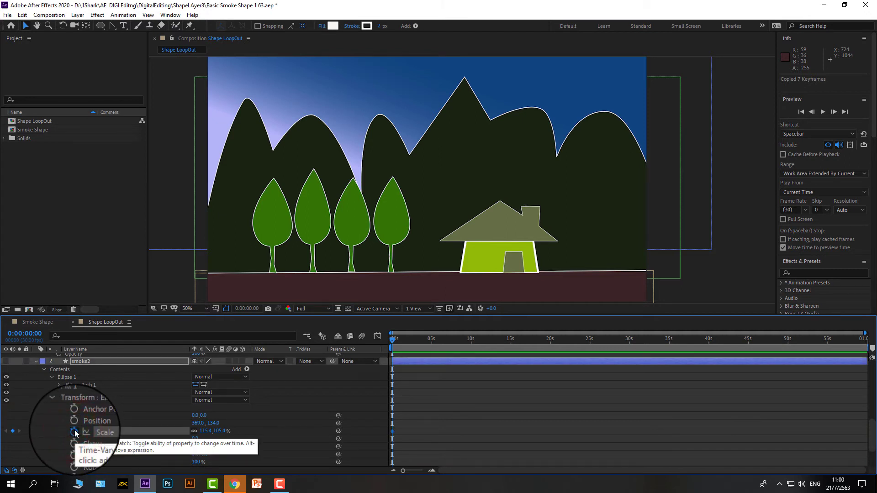
pyautogui.hotkey('ctrl', 'v')
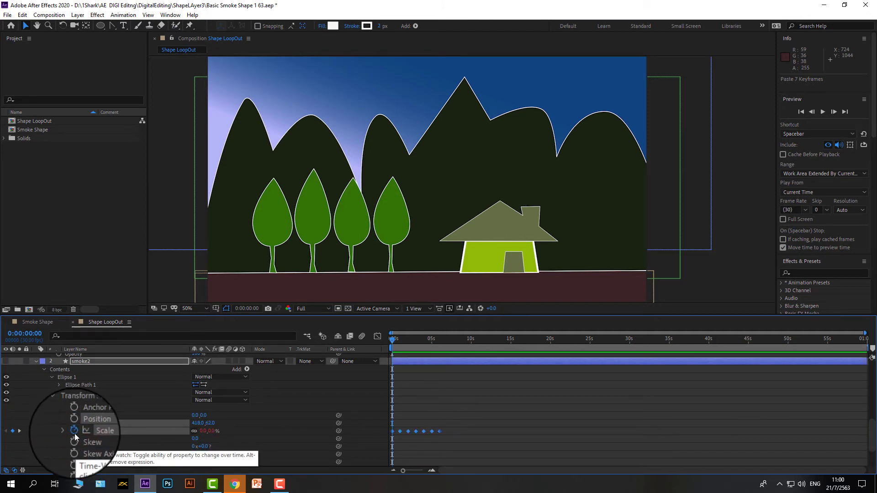
# Add the expression loopOut(type = "cycle",) to the Scale of smoke2's Ellipse 1, without the numKeyframes argument
pyautogui.click(74, 432)
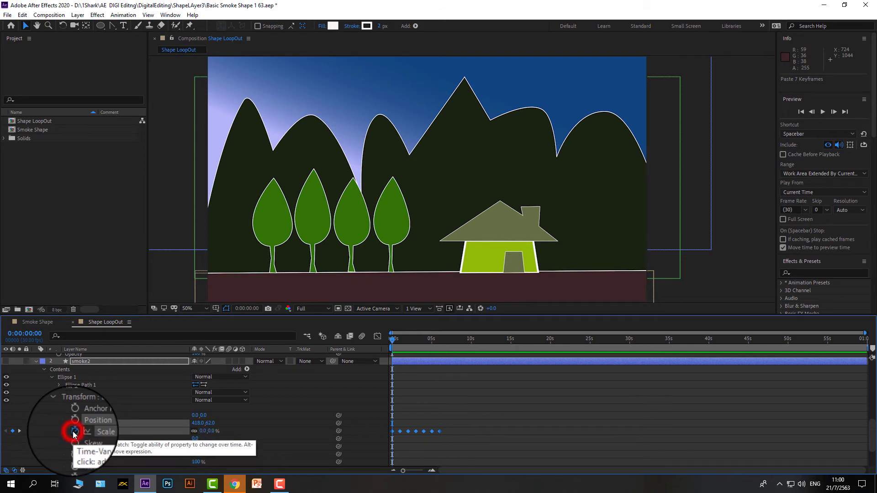
pyautogui.keyDown('alt'); pyautogui.click(74, 432); pyautogui.keyUp('alt')
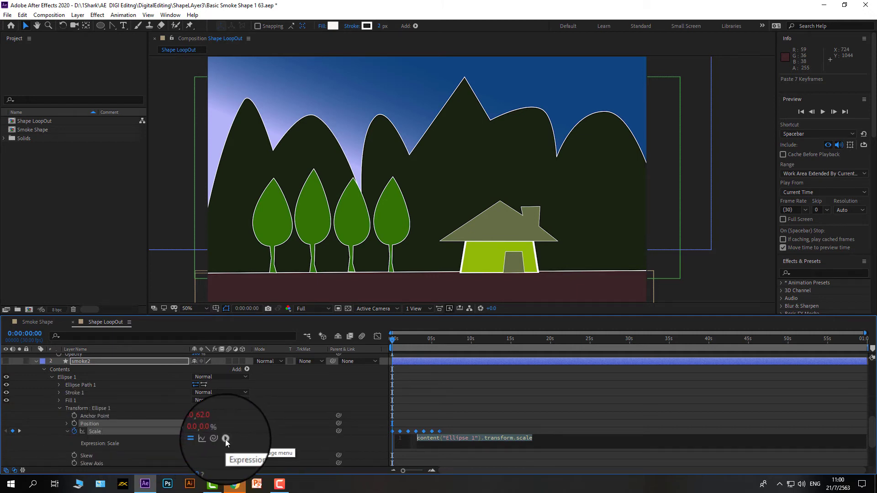
pyautogui.click(226, 440)
pyautogui.moveTo(278, 383)
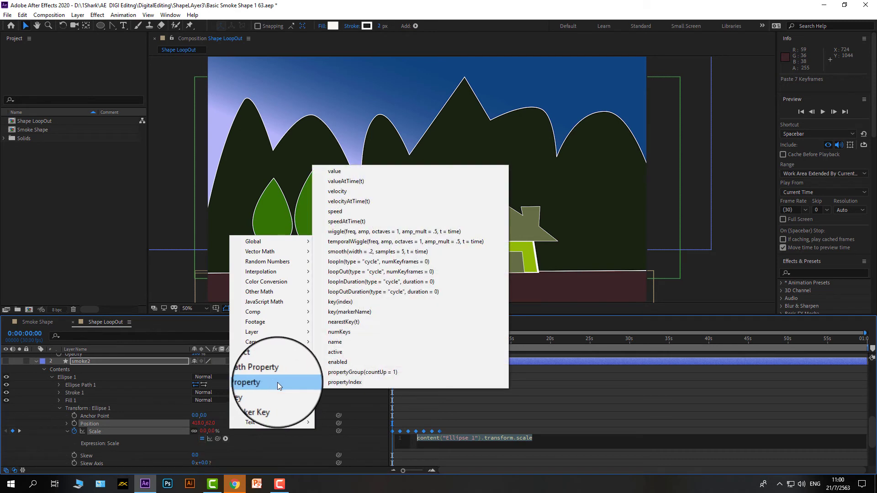
pyautogui.click(372, 272)
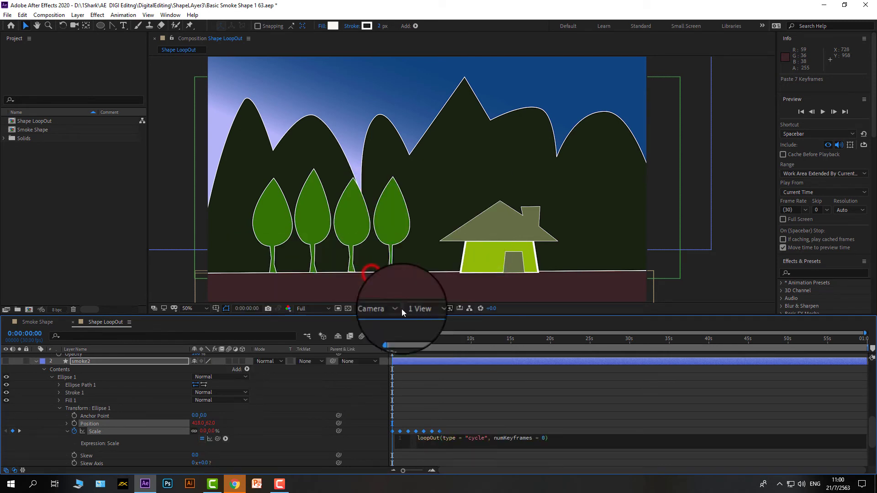
pyautogui.click(545, 437)
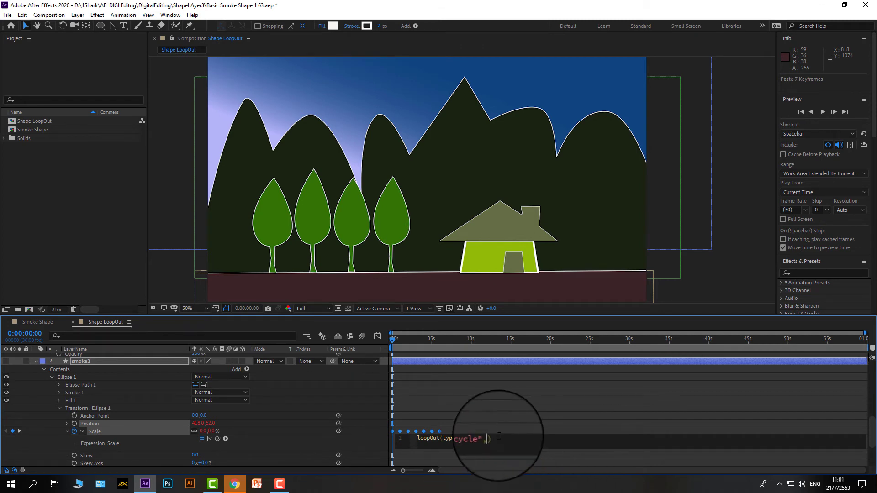
pyautogui.click(502, 421)
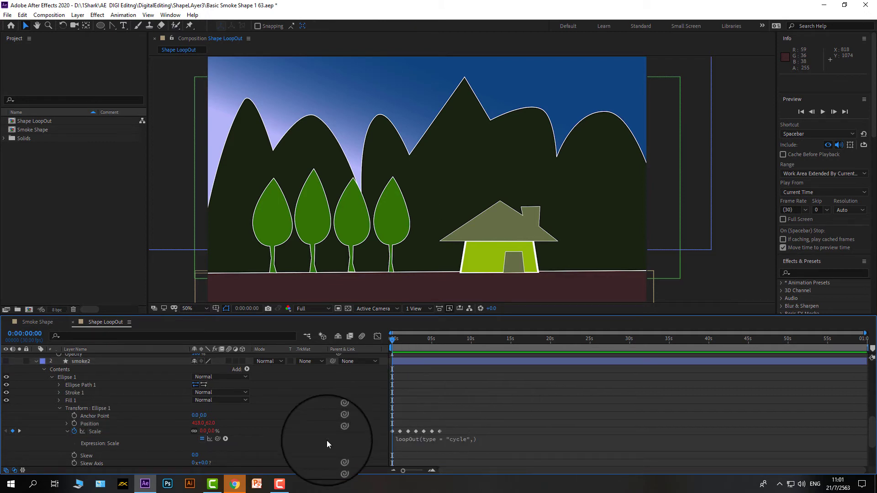
# Copy all the layer-level Position keyframes of smoke1
pyautogui.scroll(3, 327, 440)
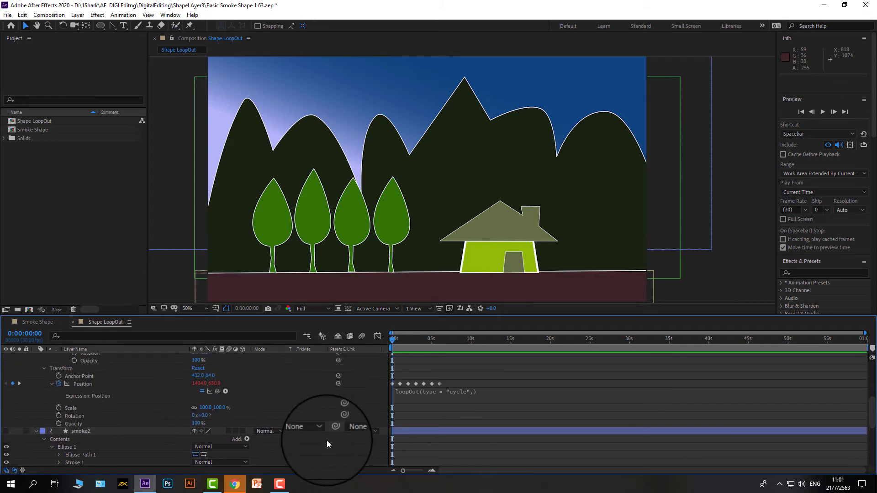
pyautogui.click(92, 385)
pyautogui.moveTo(461, 380); pyautogui.dragTo(385, 387)
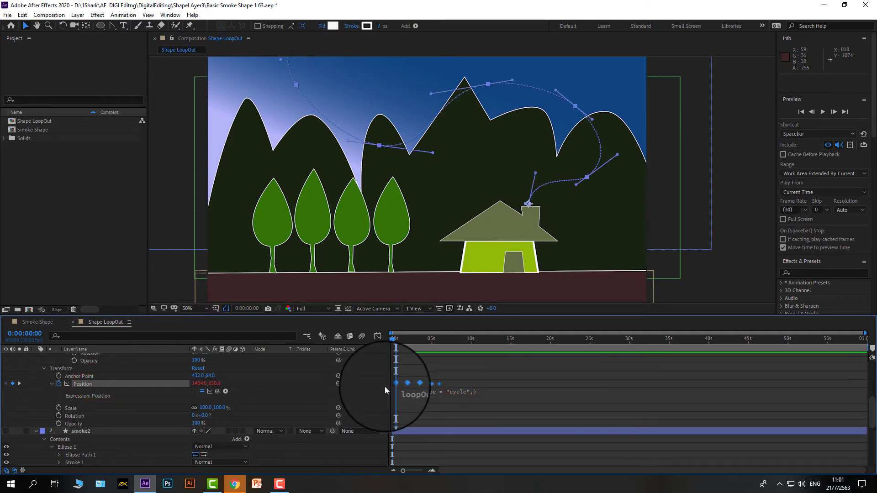
pyautogui.click(525, 395)
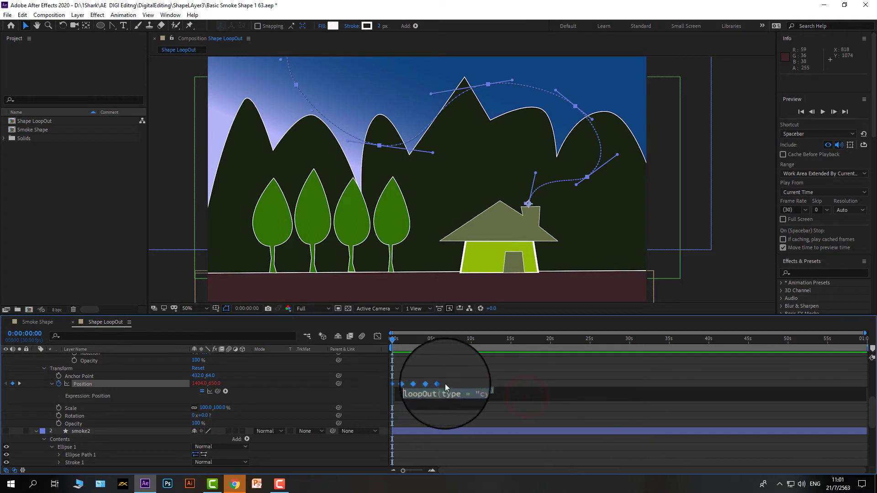
pyautogui.click(459, 380)
pyautogui.moveTo(460, 384); pyautogui.dragTo(374, 380)
pyautogui.hotkey('ctrl', 'c')
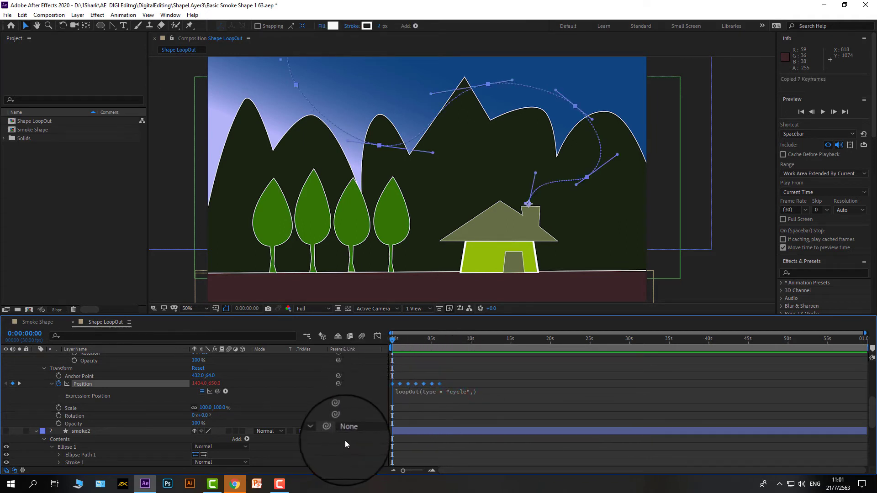
# Enable keyframing for smoke2's layer-level Position and paste the copied Position keyframes at 0:00:00:00
pyautogui.scroll(-3, 221, 448)
pyautogui.scroll(-5, 221, 448)
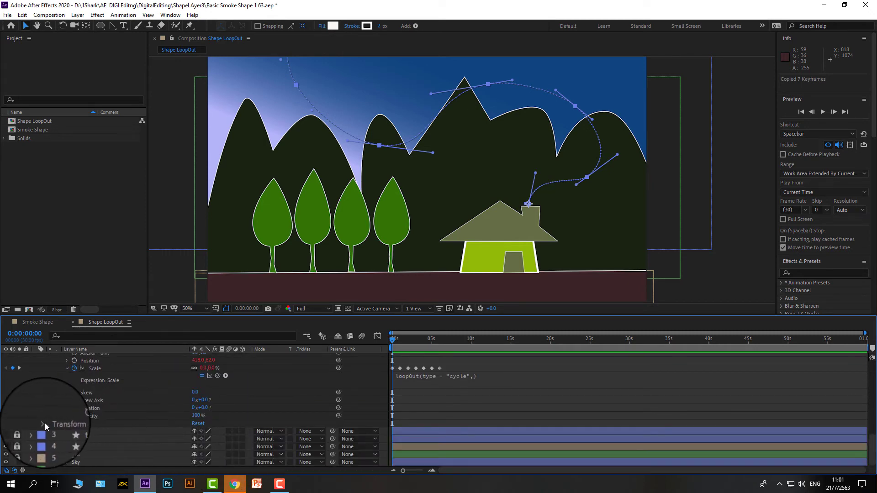
pyautogui.click(43, 423)
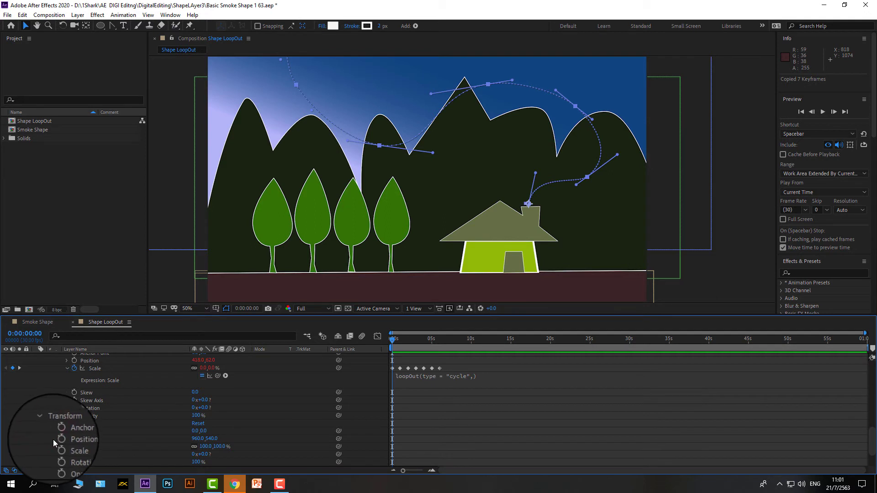
pyautogui.click(59, 438)
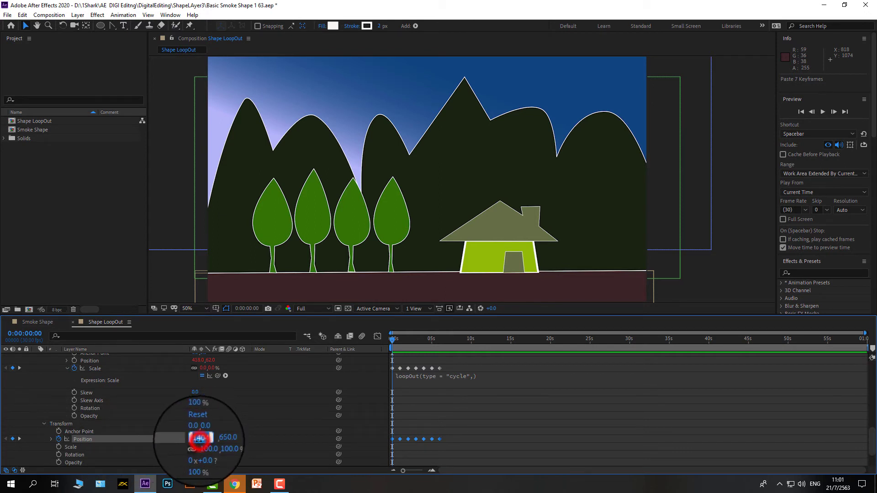
# Add the expression loopOut(type = "cycle", numKeyframes = 0) to smoke2's layer-level Position
pyautogui.keyDown('alt'); pyautogui.click(59, 440); pyautogui.keyUp('alt')
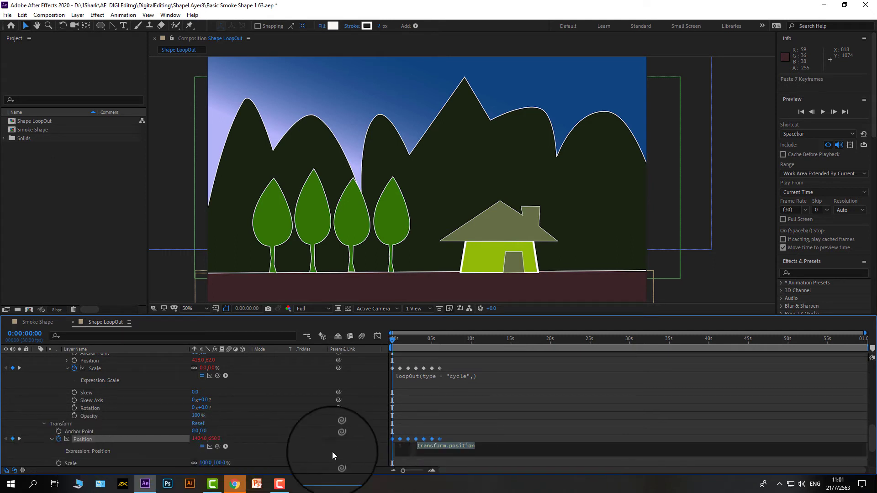
pyautogui.click(224, 444)
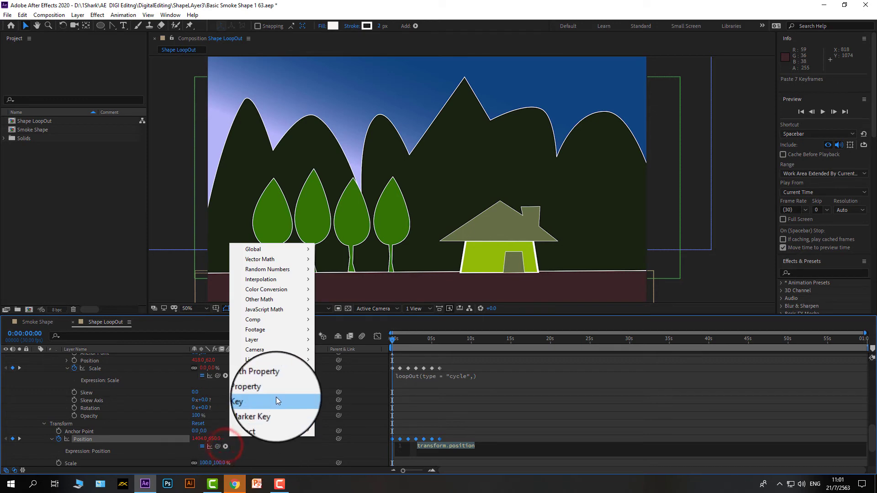
pyautogui.moveTo(280, 390)
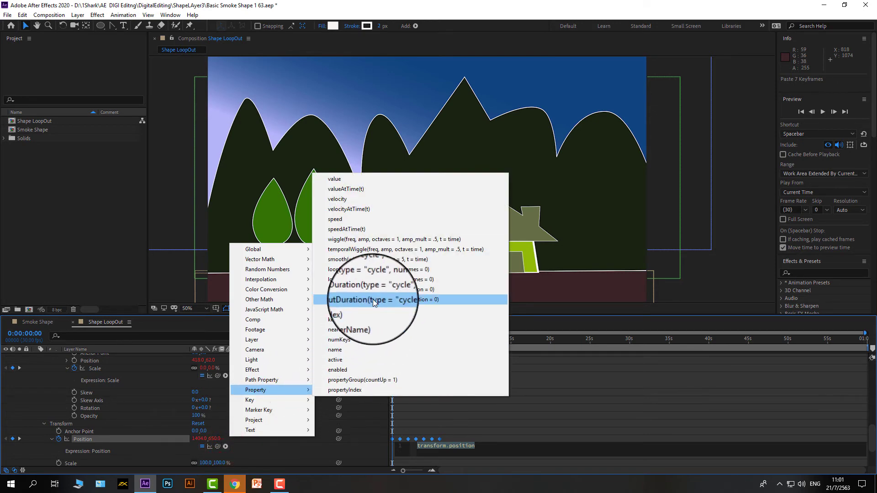
pyautogui.click(378, 281)
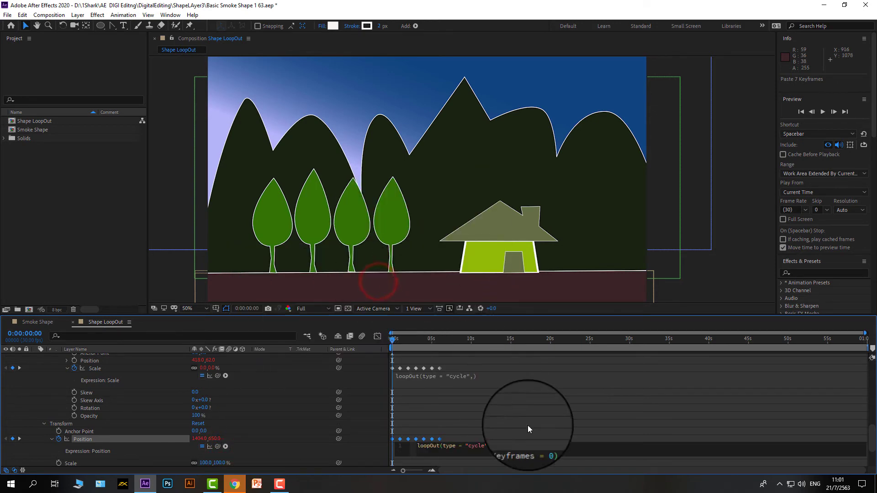
# Remove the numKeyframes = 0 argument from smoke2's layer-level Position expression, leaving loopOut(type = "cycle",)
pyautogui.doubleClick(543, 445)
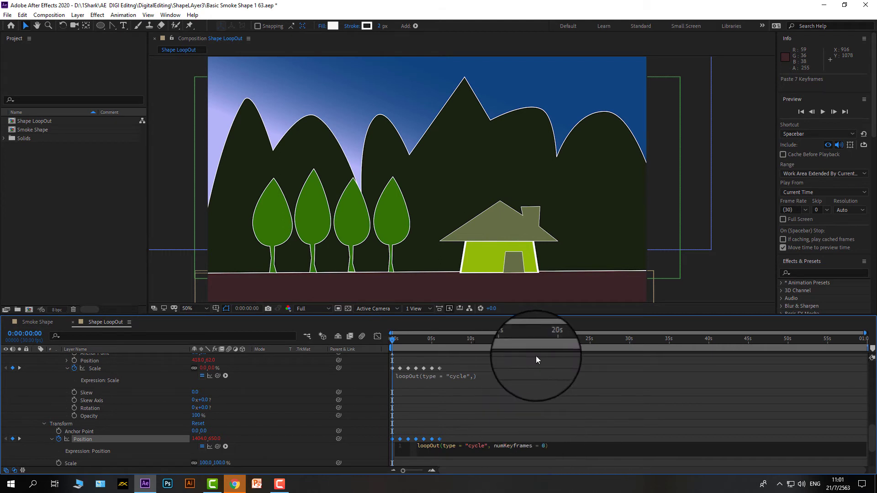
pyautogui.press('BackSpace')
pyautogui.press('BackSpace')
pyautogui.press('BackSpace')
pyautogui.press('BackSpace')
pyautogui.press('BackSpace')
pyautogui.press('BackSpace')
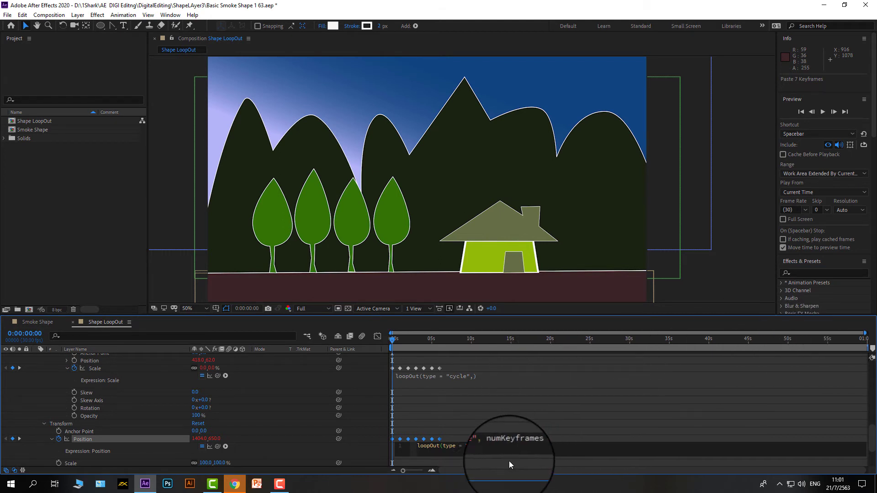
pyautogui.press('BackSpace')
pyautogui.press('BackSpace')
pyautogui.press('BackSpace')
pyautogui.press('BackSpace')
pyautogui.press('BackSpace')
pyautogui.press('BackSpace')
pyautogui.press('BackSpace')
pyautogui.press('BackSpace')
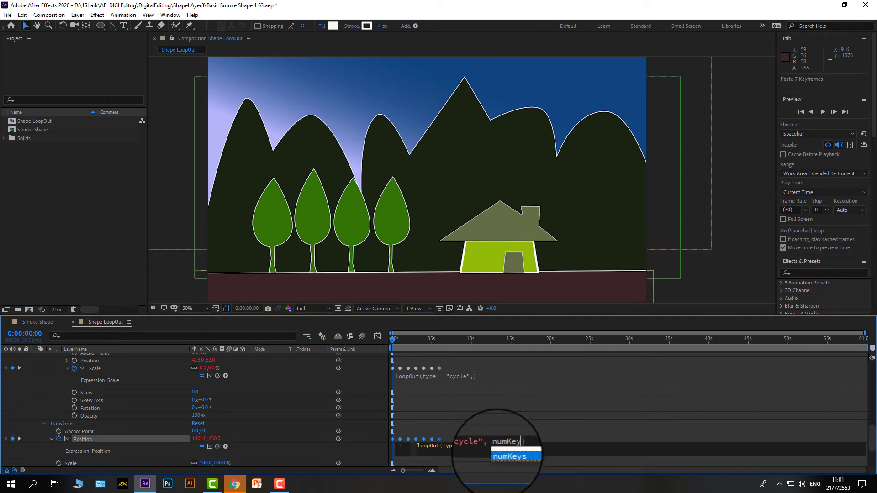
pyautogui.press('BackSpace')
pyautogui.press('BackSpace')
pyautogui.press('BackSpace')
pyautogui.press('BackSpace')
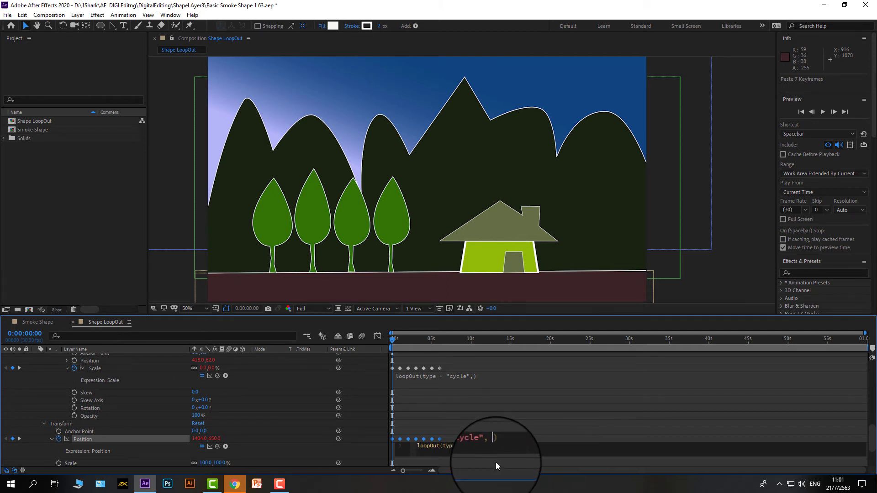
pyautogui.click(456, 420)
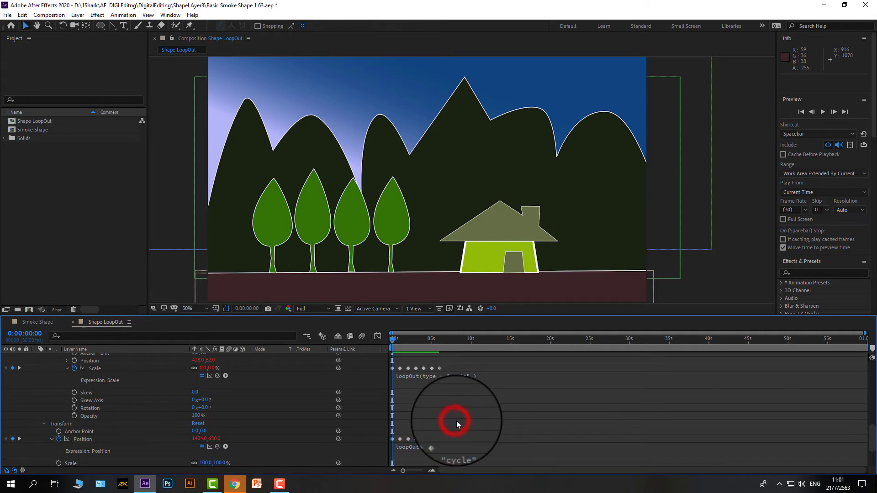
# Make the smoke2 layer visible and scrub the animation to 0:00:02:11
pyautogui.moveTo(396, 345); pyautogui.dragTo(380, 355)
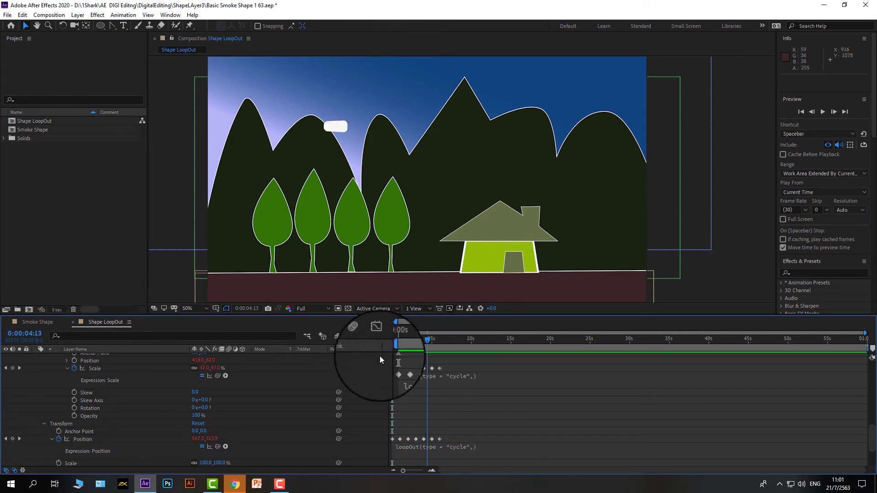
pyautogui.scroll(-4, 106, 449)
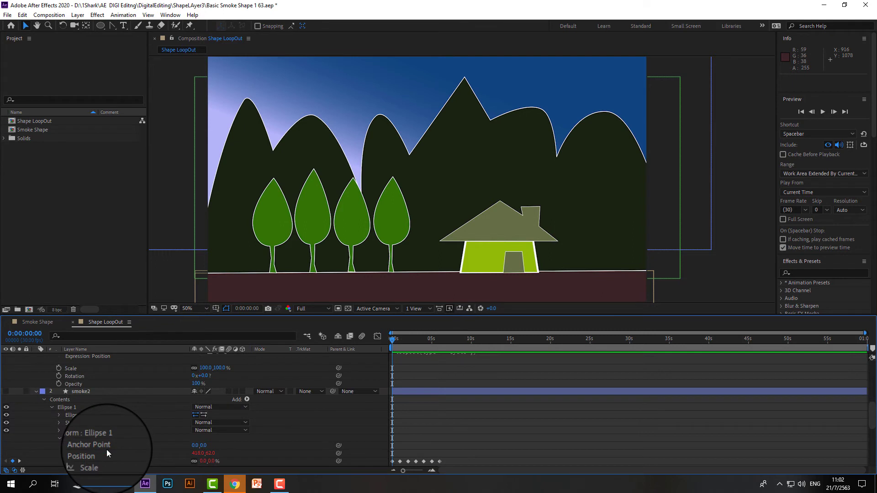
pyautogui.click(6, 392)
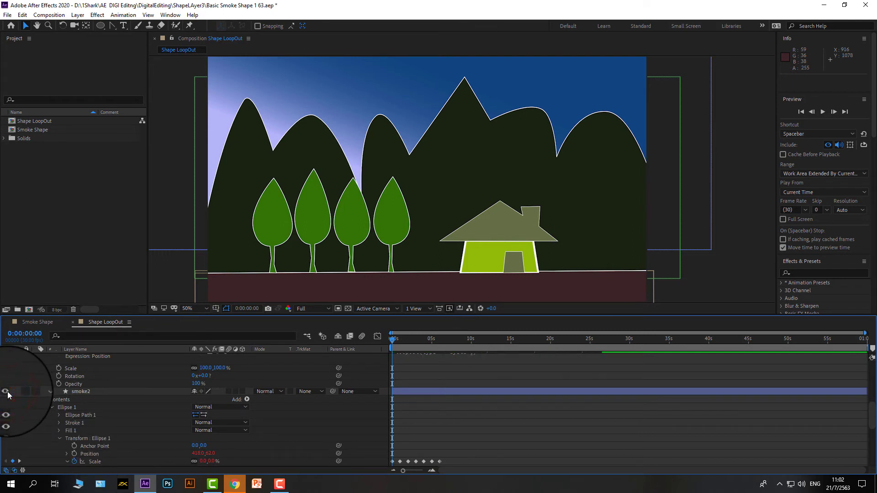
pyautogui.moveTo(392, 339); pyautogui.dragTo(412, 359)
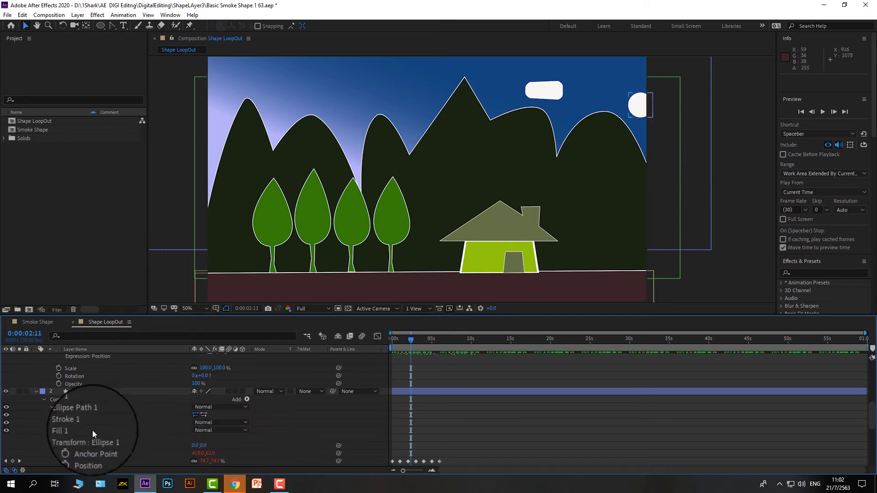
# Collapse Ellipse 1 in smoke2 and select the Anchor Point in the layer-level Transform group
pyautogui.click(105, 393)
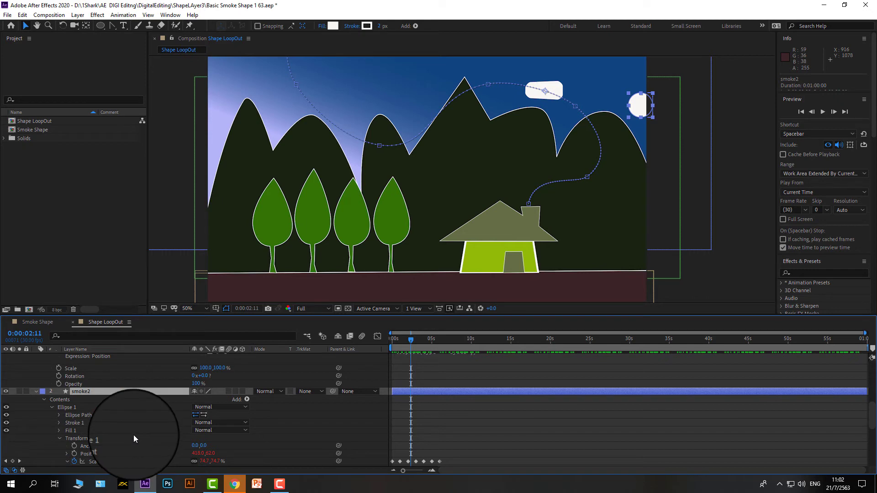
pyautogui.scroll(-2, 134, 439)
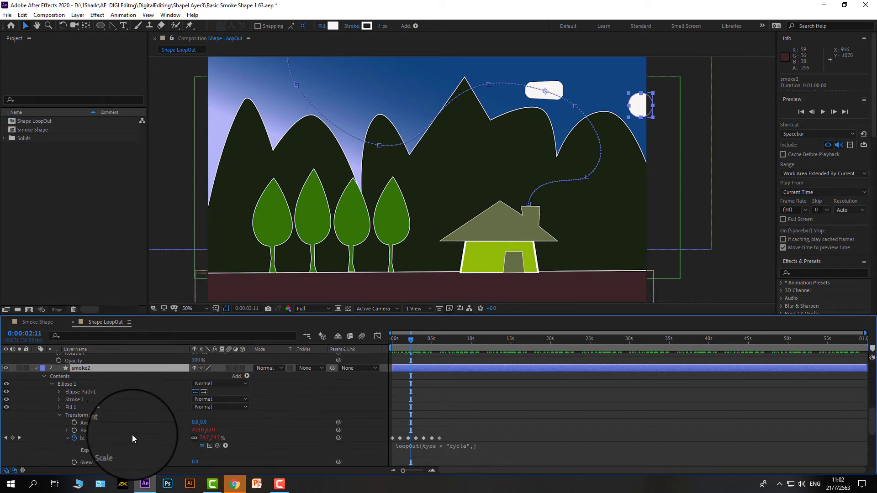
pyautogui.click(59, 411)
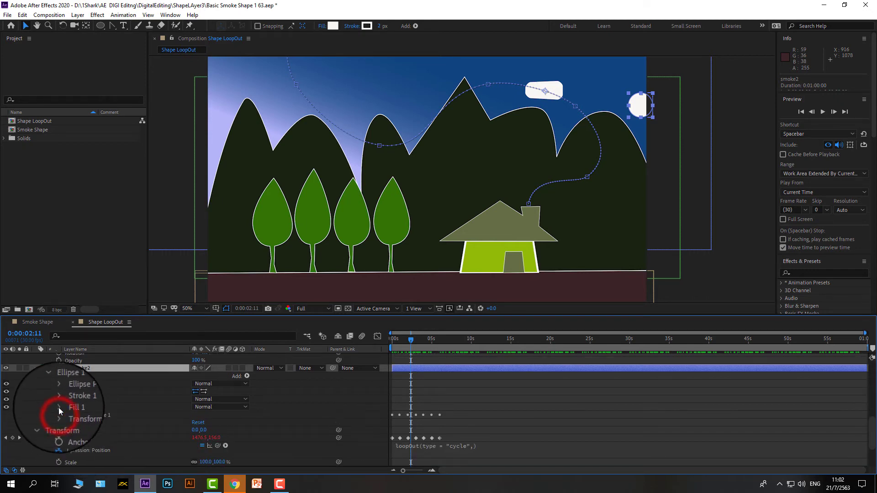
pyautogui.click(53, 383)
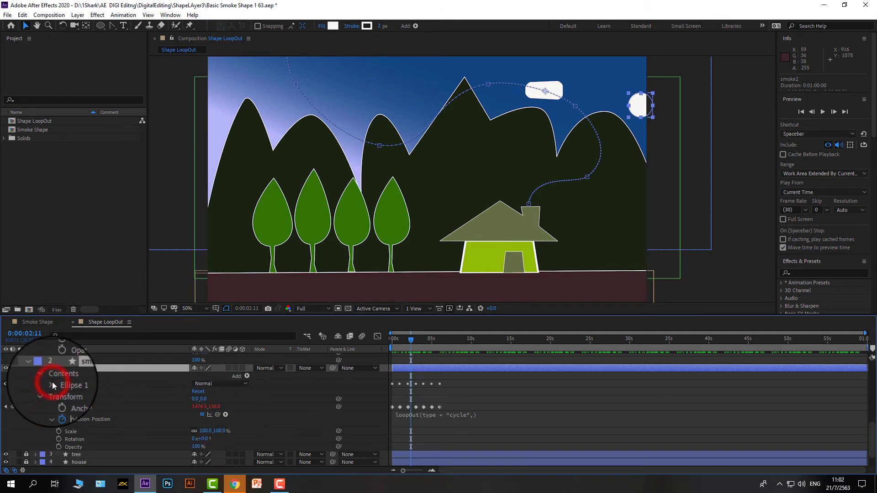
pyautogui.click(43, 392)
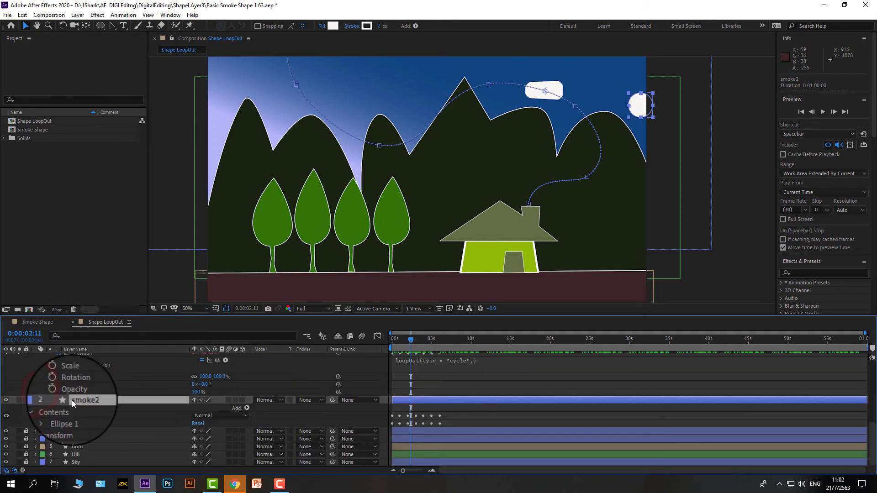
pyautogui.click(51, 424)
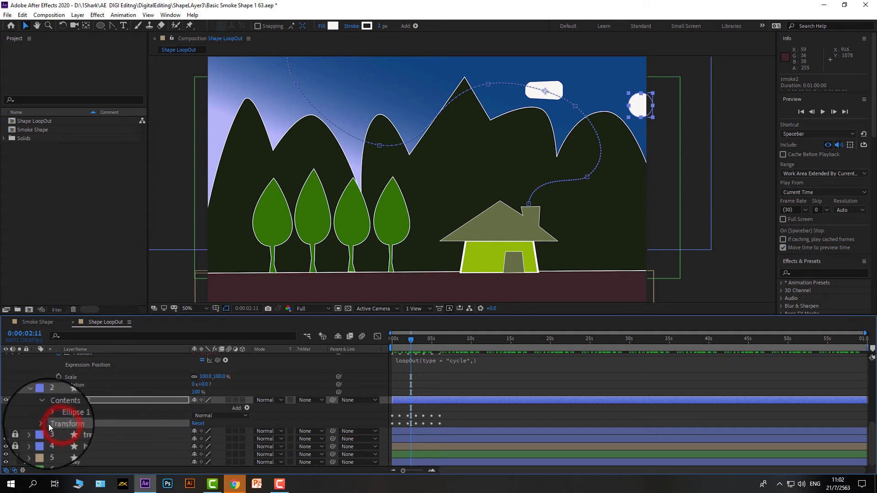
pyautogui.click(41, 423)
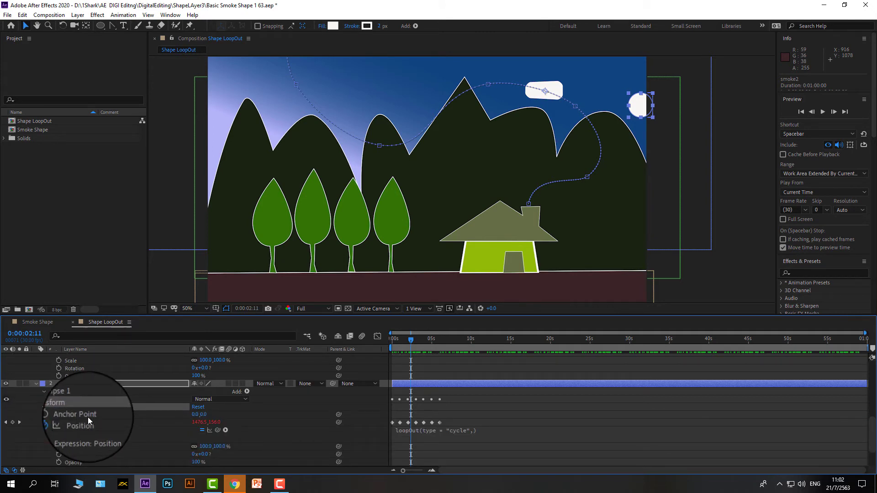
pyautogui.click(88, 418)
pyautogui.click(87, 417)
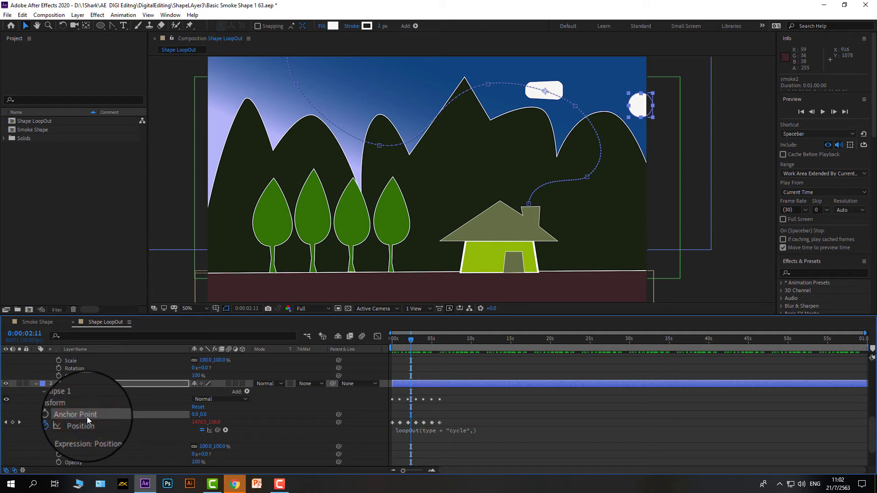
# Hide the smoke1 layer so that only smoke2's circle shows in the composition
pyautogui.scroll(5, 95, 415)
pyautogui.scroll(1, 95, 414)
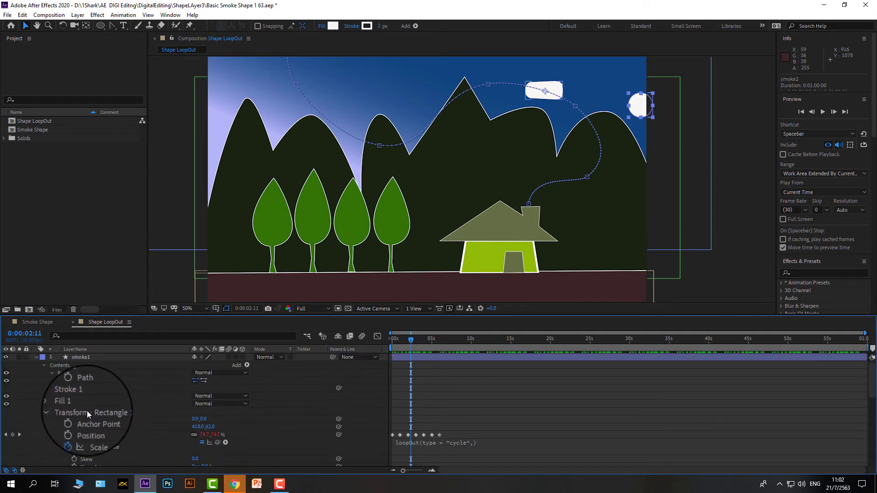
pyautogui.click(6, 357)
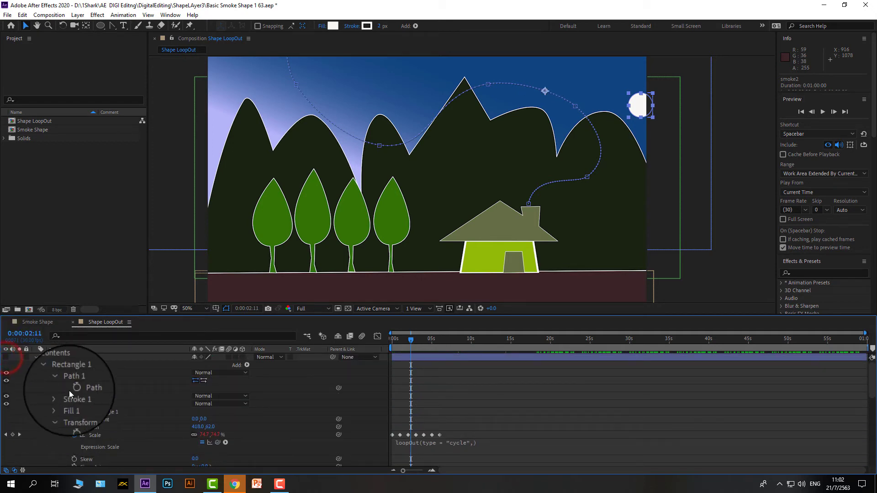
pyautogui.scroll(-1, 69, 390)
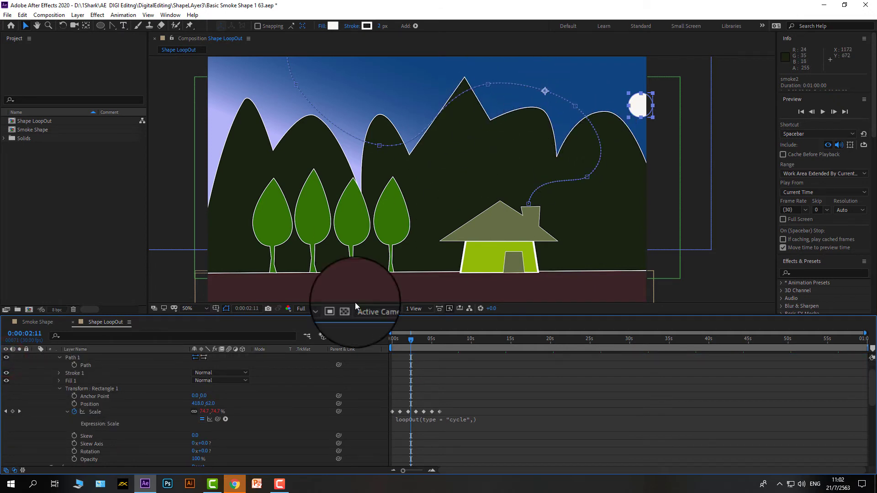
pyautogui.scroll(-1, 166, 407)
pyautogui.scroll(-1, 154, 421)
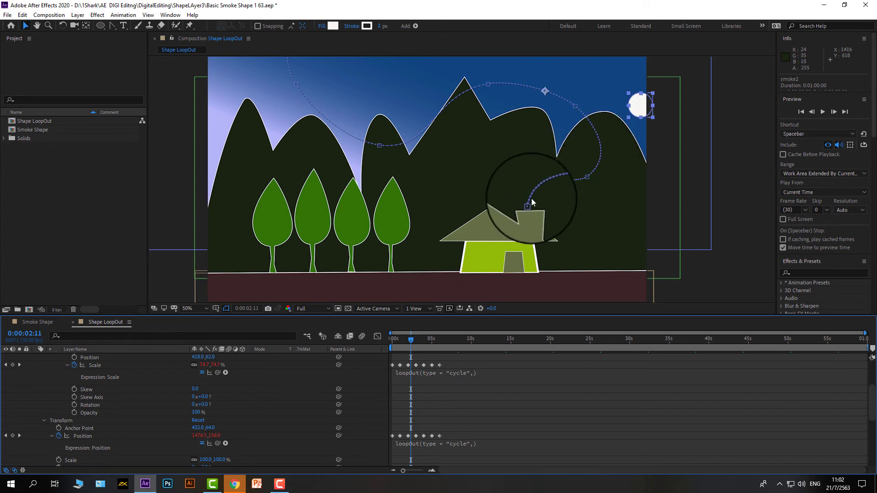
pyautogui.scroll(-1, 231, 363)
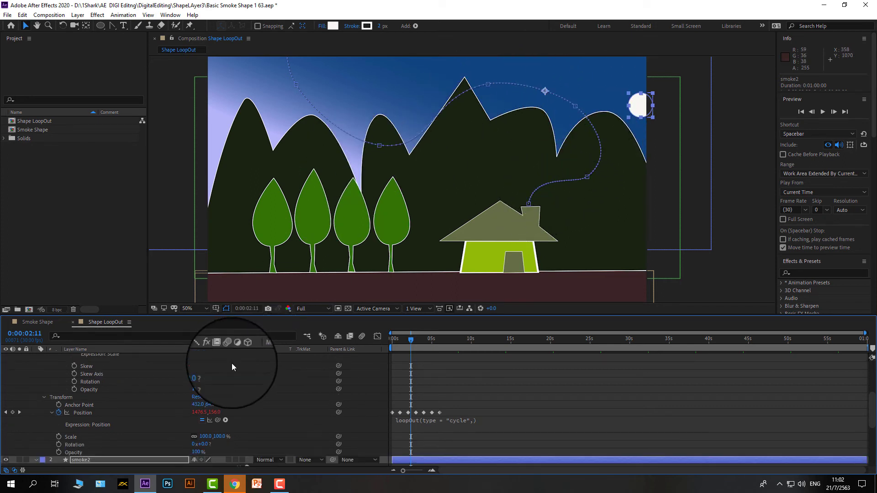
pyautogui.moveTo(196, 408); pyautogui.dragTo(244, 406)
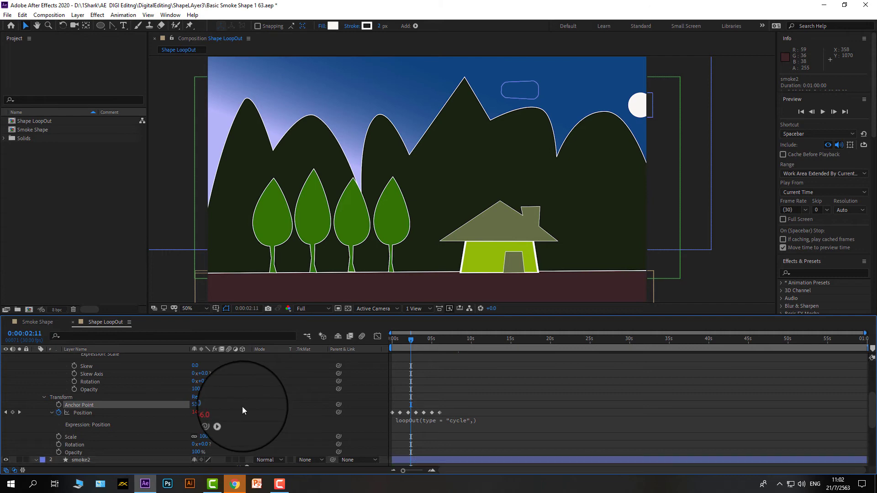
pyautogui.hotkey('ctrl', 'z')
# Collapse the smoke1 layer and rename it smokeREC
pyautogui.scroll(4, 126, 425)
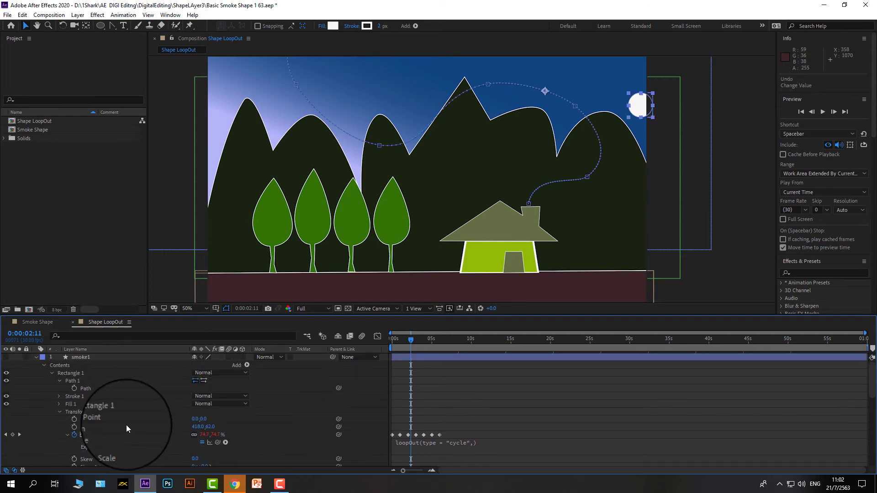
pyautogui.click(37, 358)
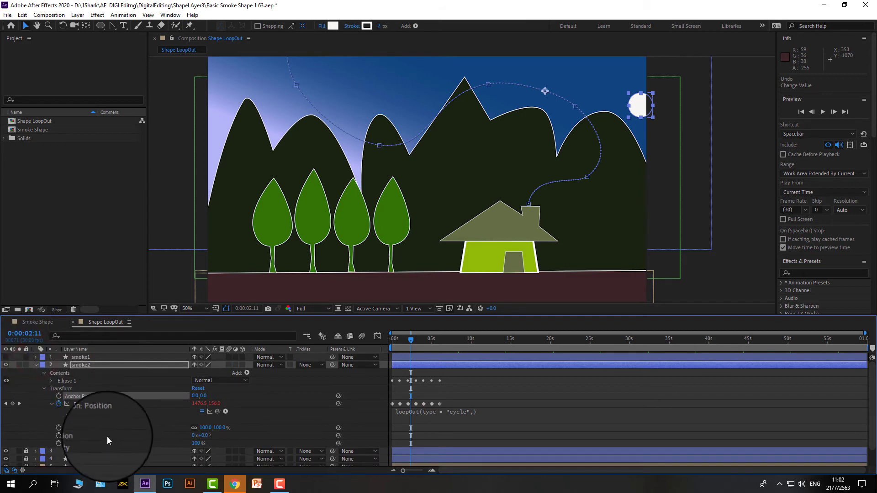
pyautogui.click(87, 364)
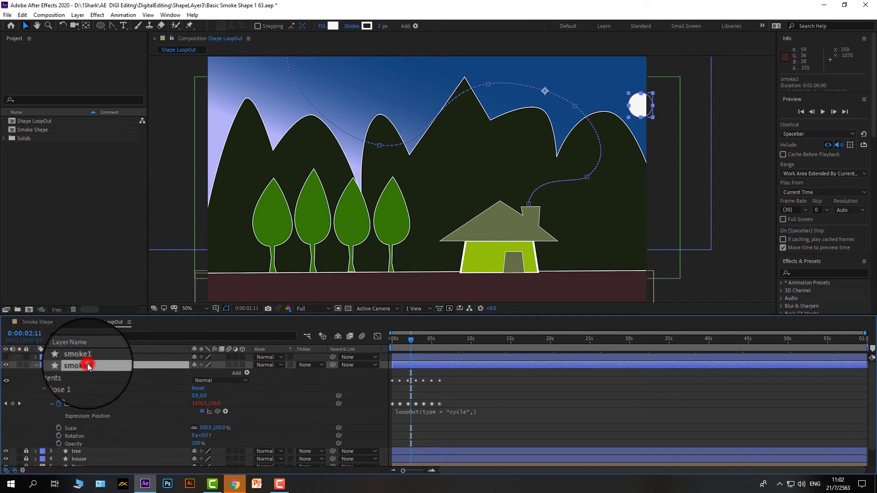
pyautogui.click(90, 357)
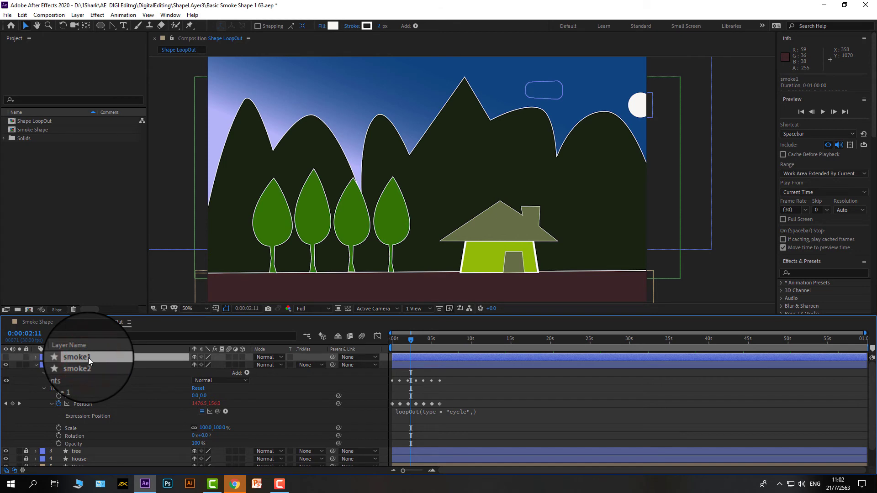
pyautogui.press('Return')
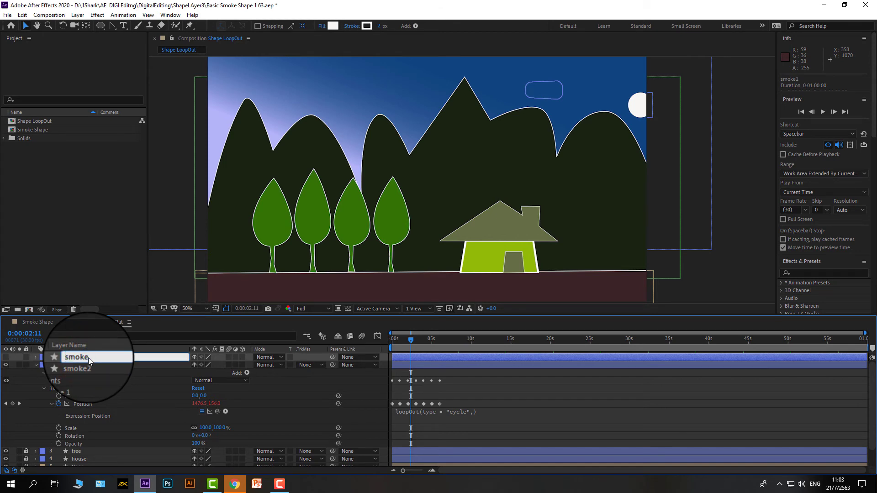
pyautogui.write('smokeREC')
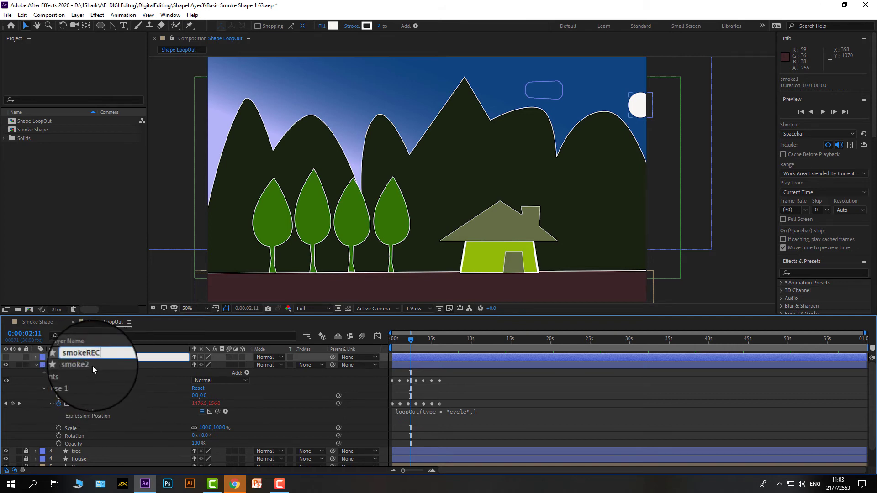
# Rename the smoke2 layer smokeEL
pyautogui.click(91, 365)
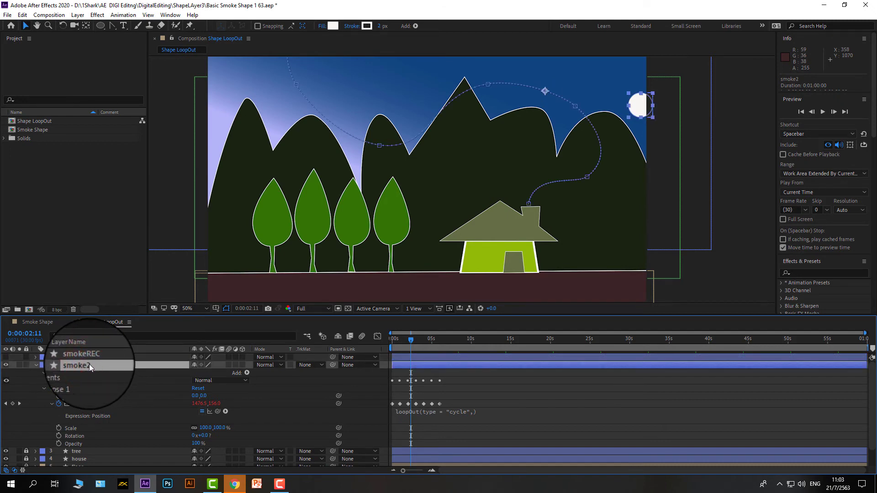
pyautogui.press('Return')
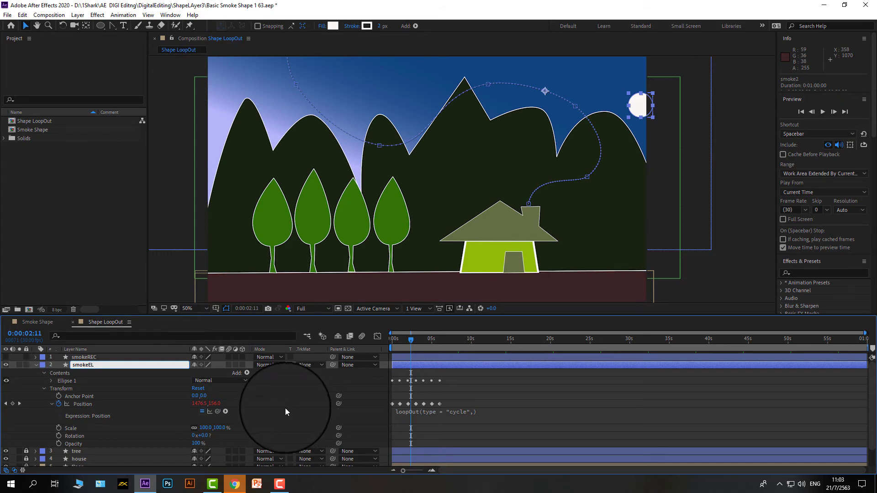
pyautogui.click(109, 388)
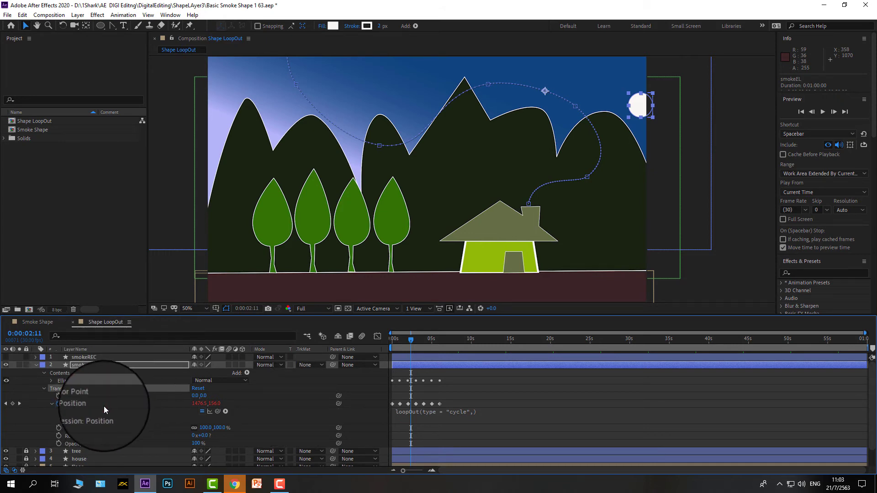
# Set smokeEL's layer-level Anchor Point to 420.0, 54.0 to bring the circle onto its motion path
pyautogui.click(91, 395)
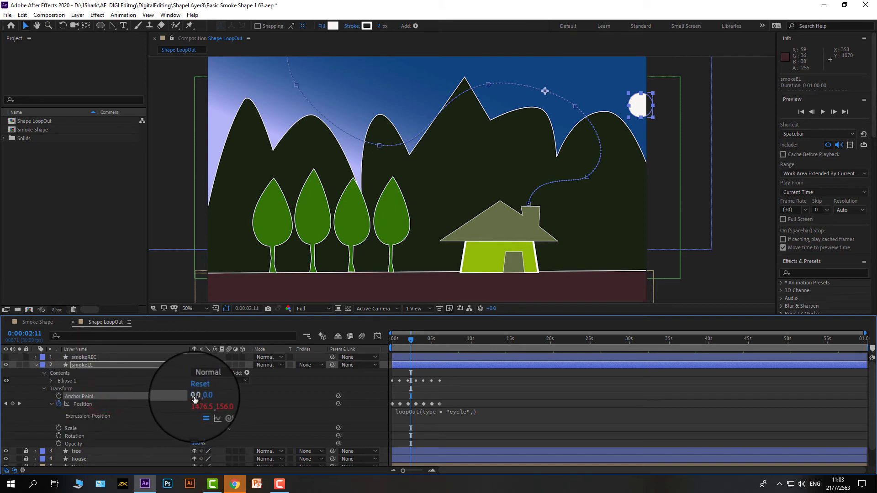
pyautogui.moveTo(195, 396); pyautogui.dragTo(381, 390)
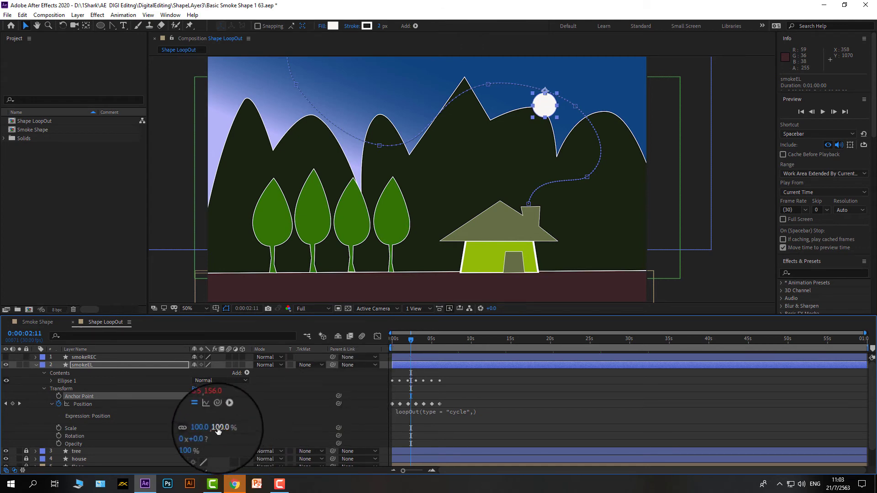
pyautogui.moveTo(208, 398); pyautogui.dragTo(233, 396)
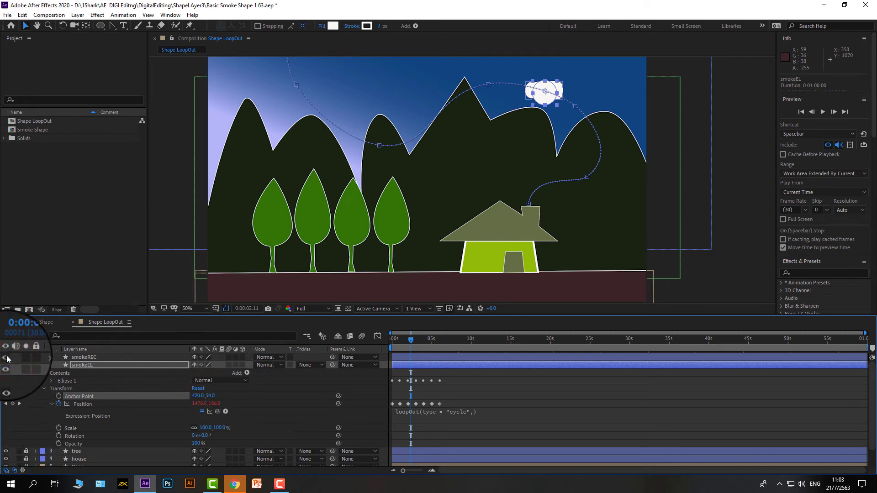
# Set smokeEL's Anchor Point to 420.0, 69.0 and preview the composition from the first frame
pyautogui.moveTo(210, 396); pyautogui.dragTo(213, 402)
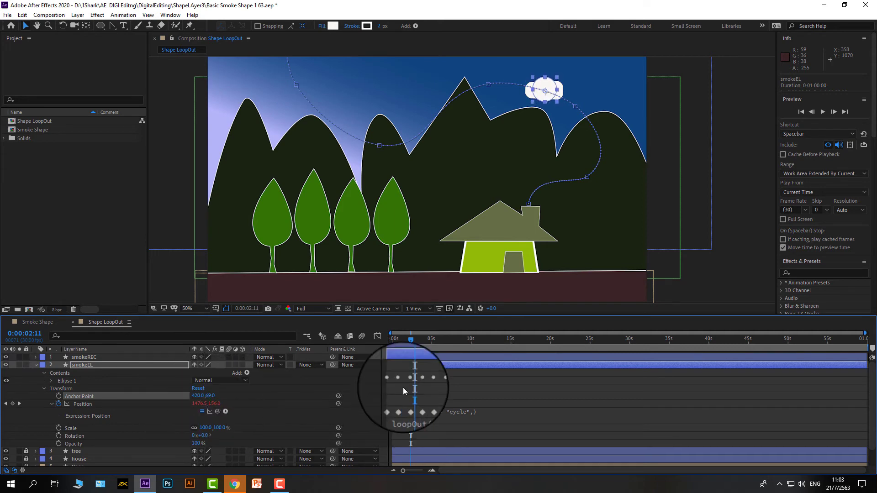
pyautogui.moveTo(413, 340); pyautogui.dragTo(377, 350)
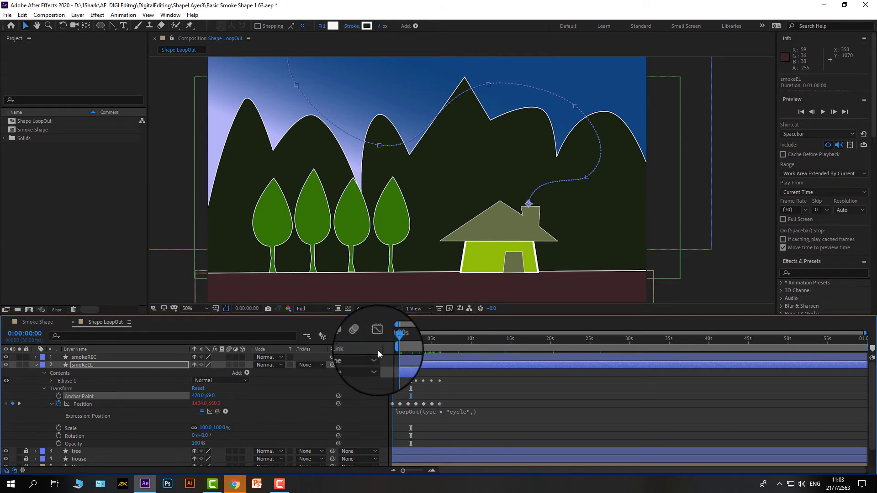
pyautogui.press('space')
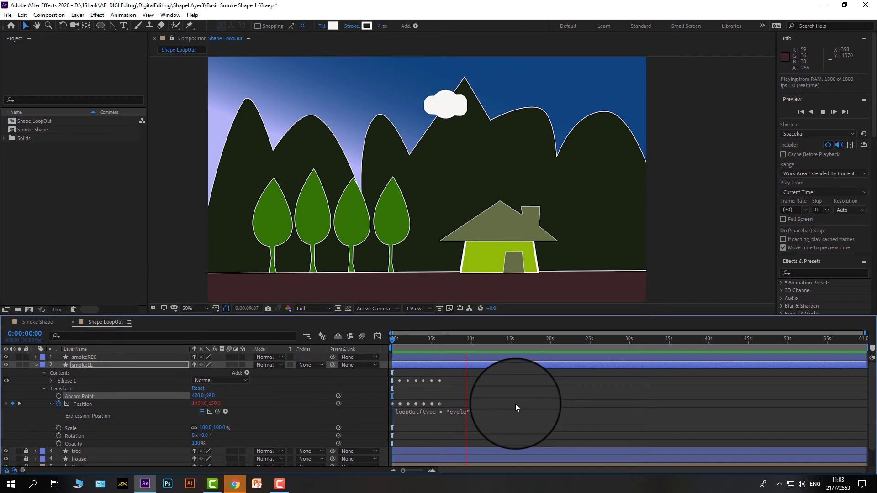
pyautogui.press('space')
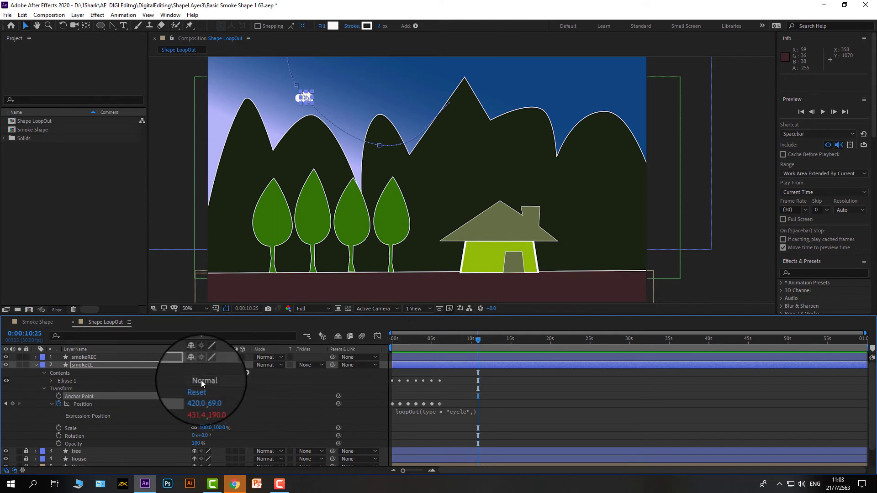
# Collapse smokeEL, duplicate smokeREC and smokeEL together, and place both copies directly below the two originals
pyautogui.click(36, 365)
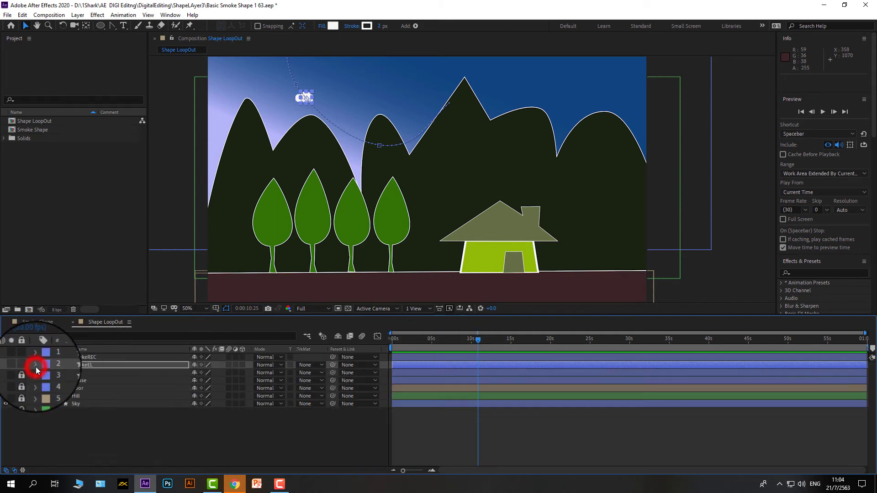
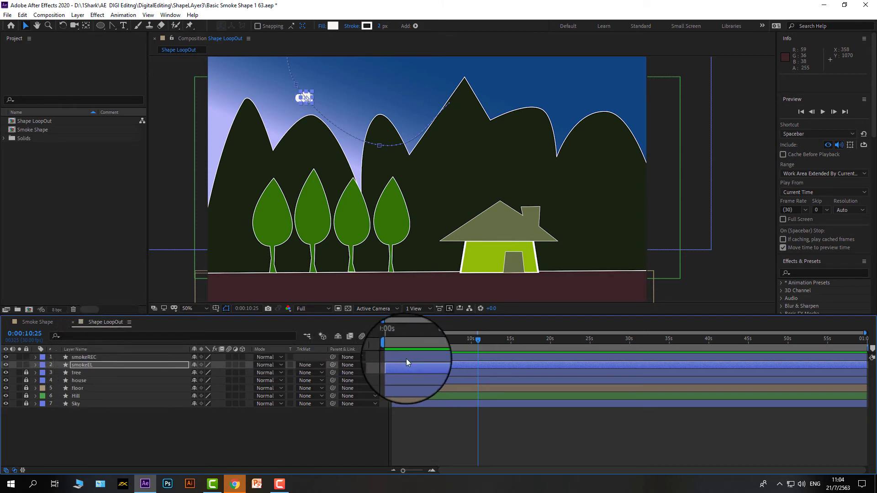
pyautogui.keyDown('shift'); pyautogui.click(138, 355); pyautogui.keyUp('shift')
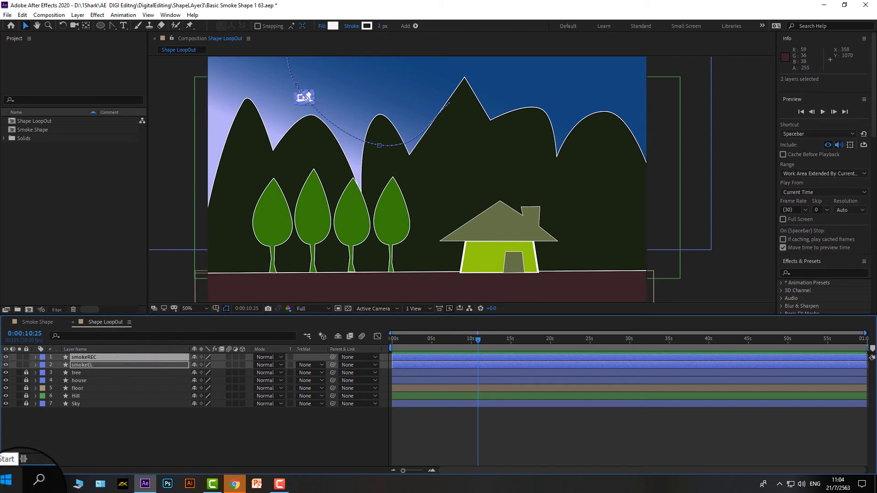
pyautogui.hotkey('ctrl', 'd')
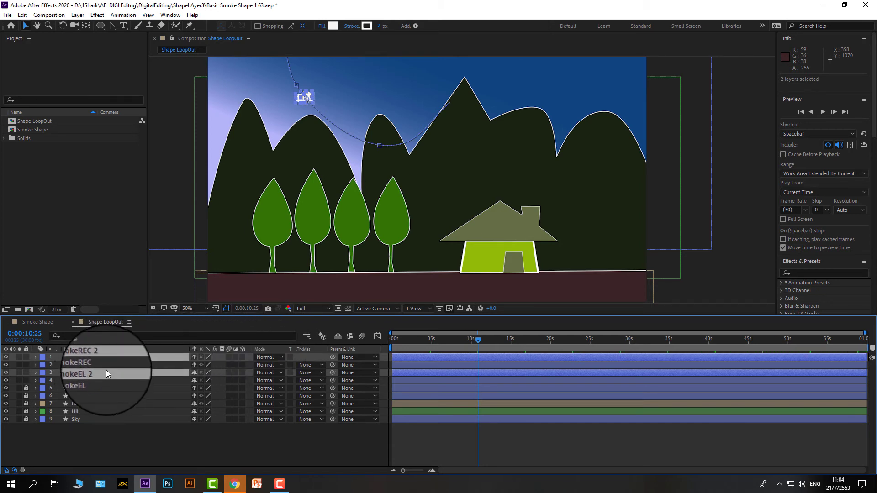
pyautogui.moveTo(106, 370); pyautogui.dragTo(97, 364)
pyautogui.click(98, 460)
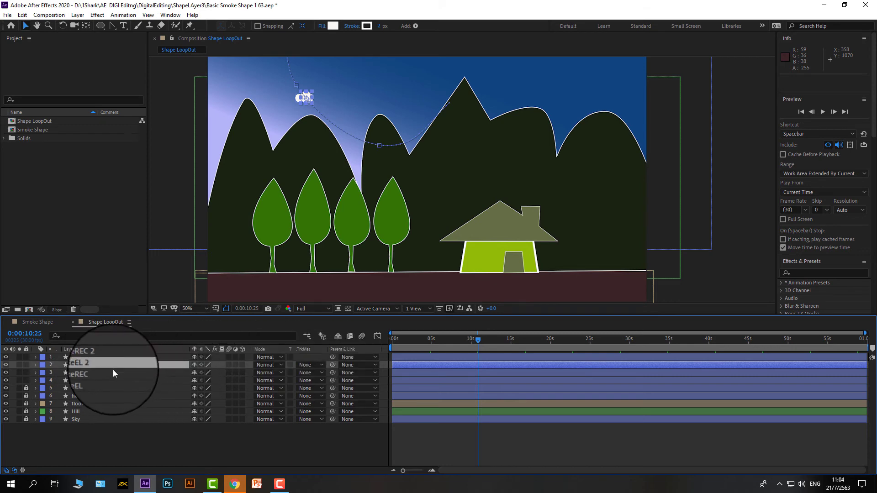
pyautogui.moveTo(118, 357); pyautogui.dragTo(120, 384)
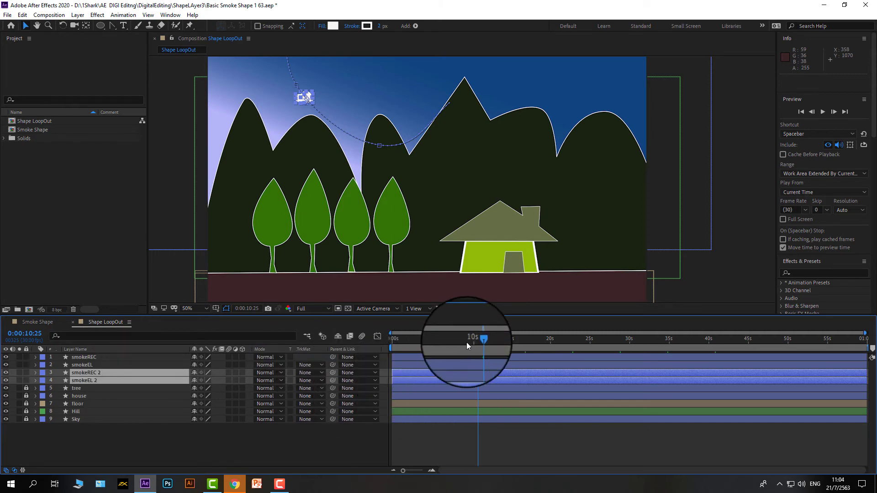
# Shift the smokeREC 2 and smokeEL 2 layers in time so that they start at frame 5
pyautogui.moveTo(476, 340); pyautogui.dragTo(390, 353)
pyautogui.moveTo(868, 333); pyautogui.dragTo(405, 348)
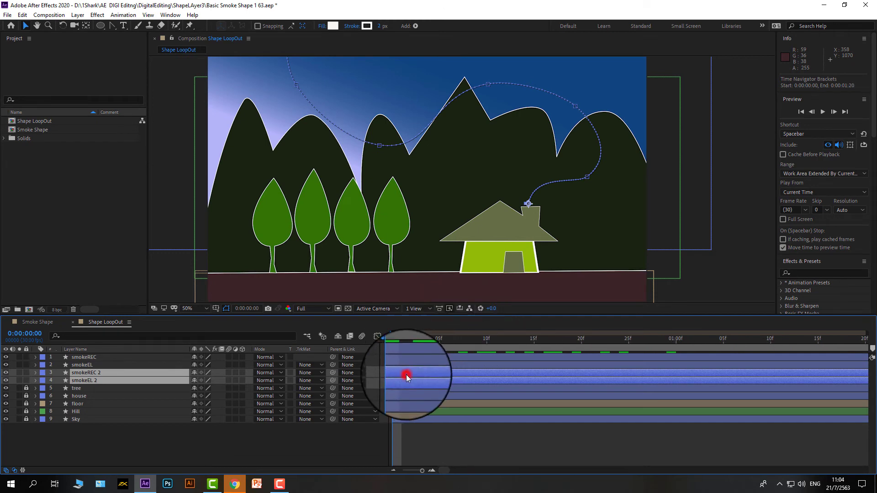
pyautogui.click(407, 374)
pyautogui.click(411, 371)
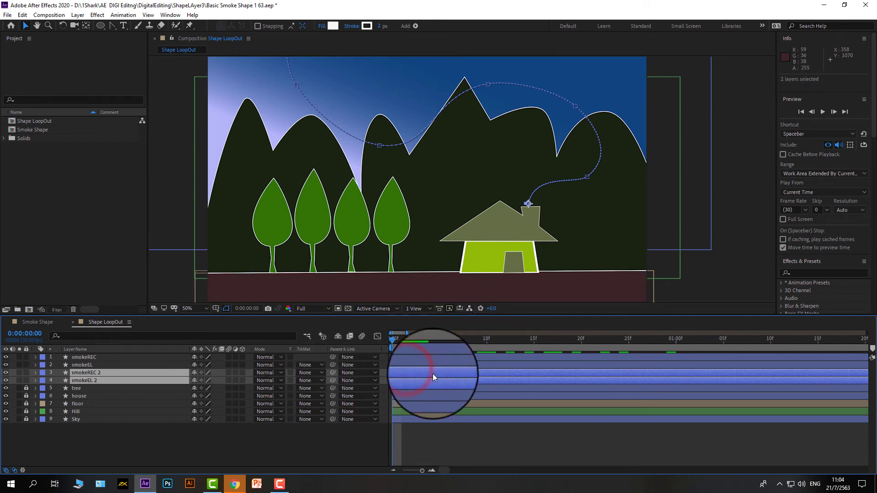
pyautogui.moveTo(433, 377); pyautogui.dragTo(477, 372)
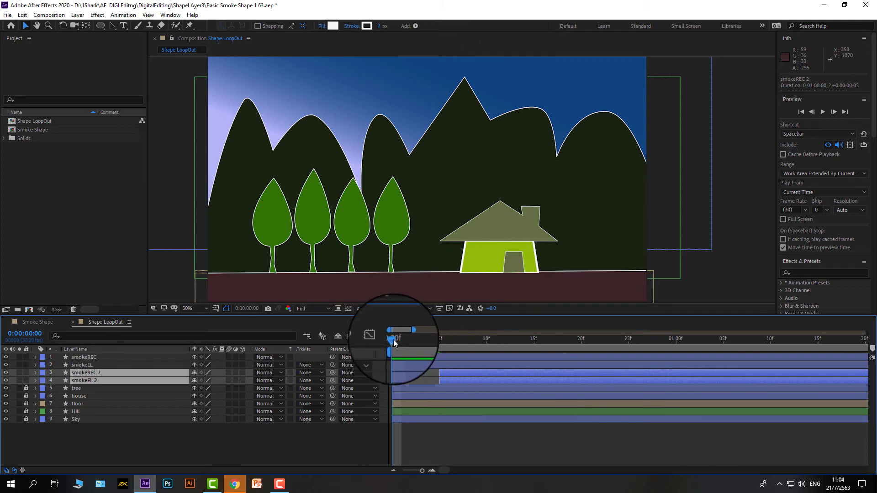
# Scrub through the smoke motion to check the spacing, and shift smokeREC 2 and smokeEL 2 back to start at frame 3
pyautogui.moveTo(394, 343); pyautogui.dragTo(756, 350)
pyautogui.moveTo(410, 333); pyautogui.dragTo(575, 333)
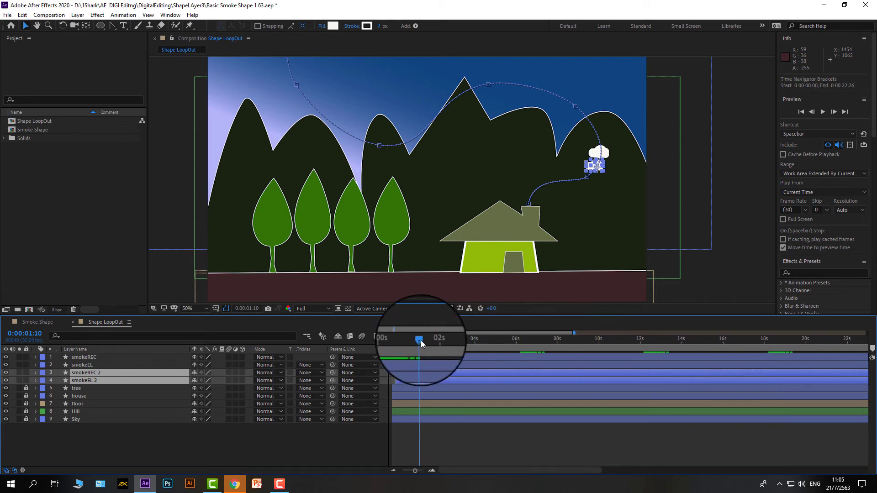
pyautogui.moveTo(420, 341); pyautogui.dragTo(360, 358)
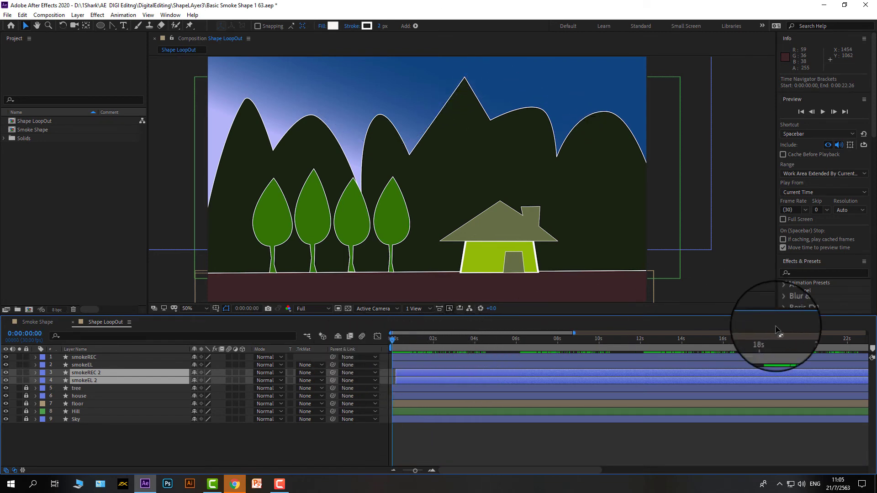
pyautogui.moveTo(574, 334); pyautogui.dragTo(392, 334)
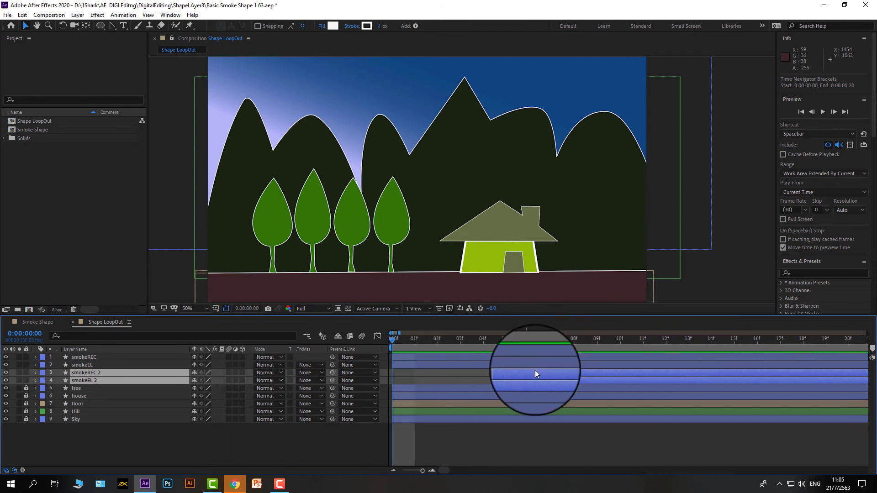
pyautogui.moveTo(520, 375); pyautogui.dragTo(483, 374)
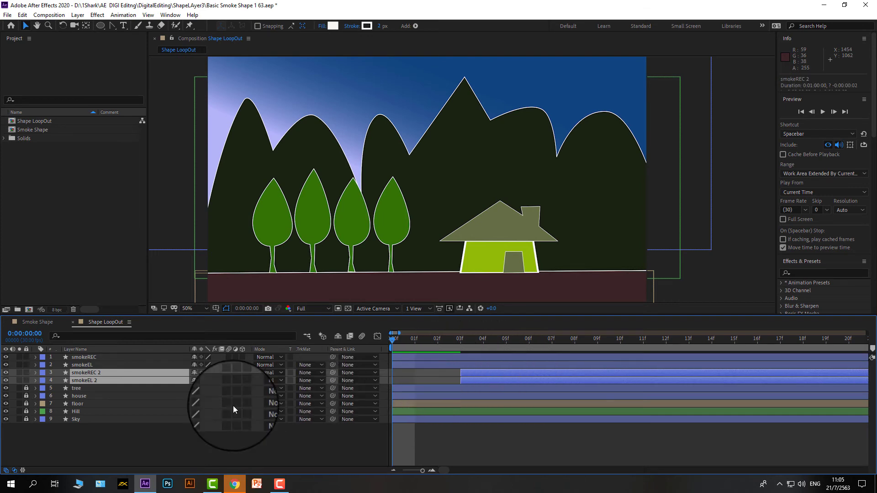
# Preview the composition with the offset smoke copies and save the project
pyautogui.click(104, 380)
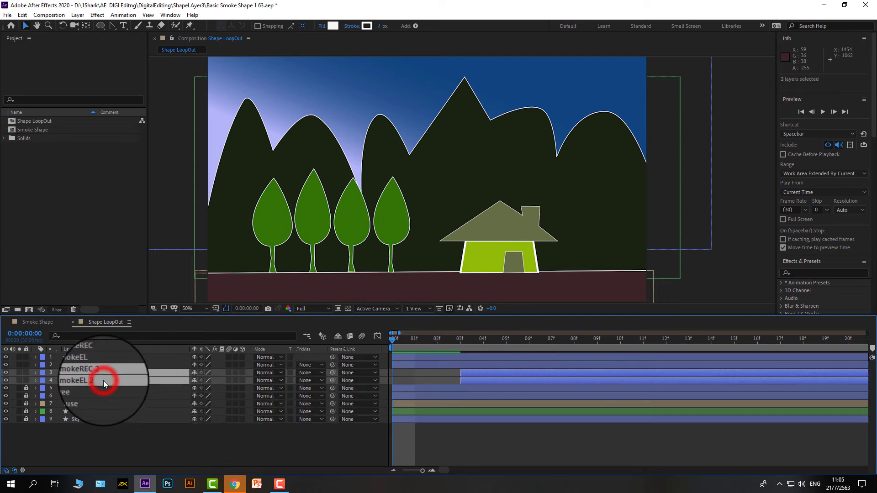
pyautogui.press('space')
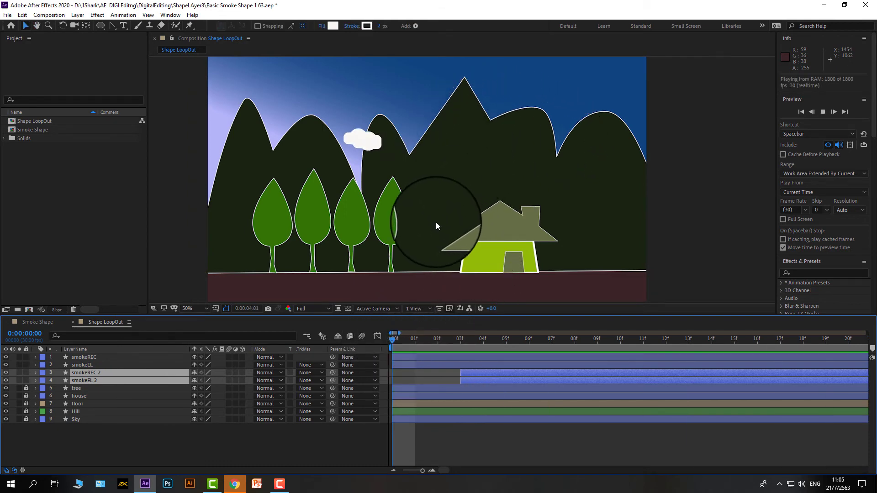
pyautogui.press('space')
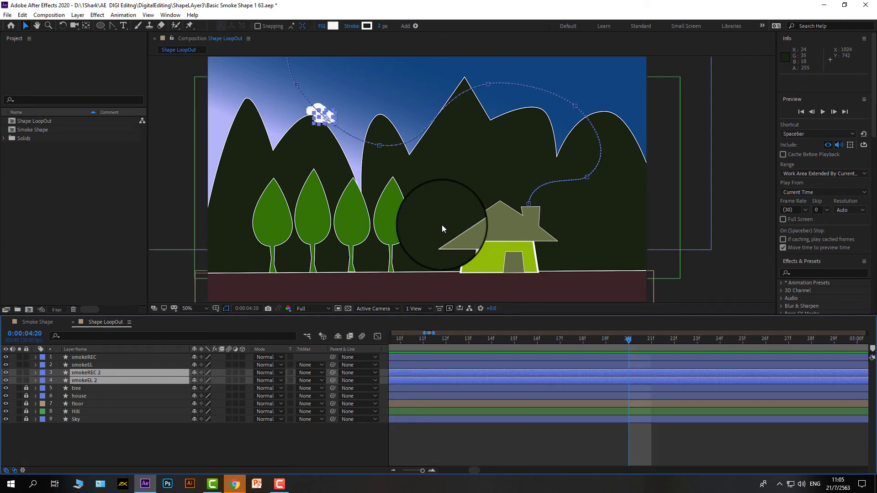
pyautogui.click(106, 358)
pyautogui.click(104, 364)
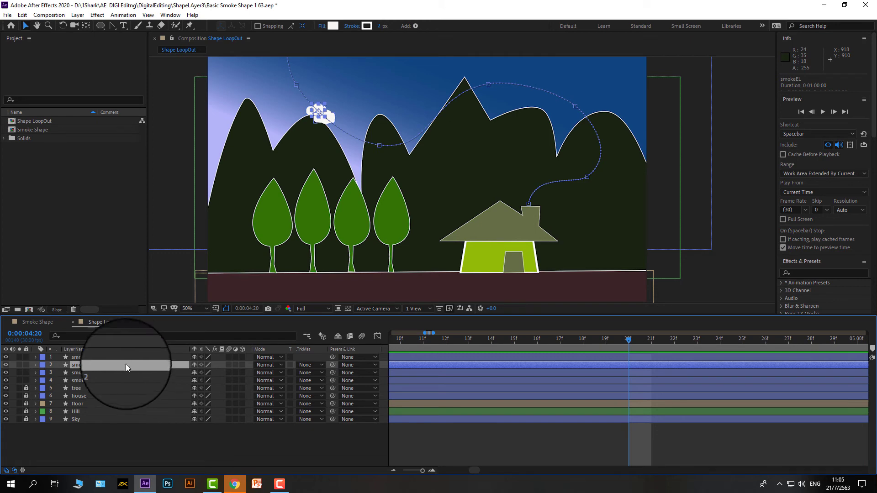
pyautogui.click(9, 15)
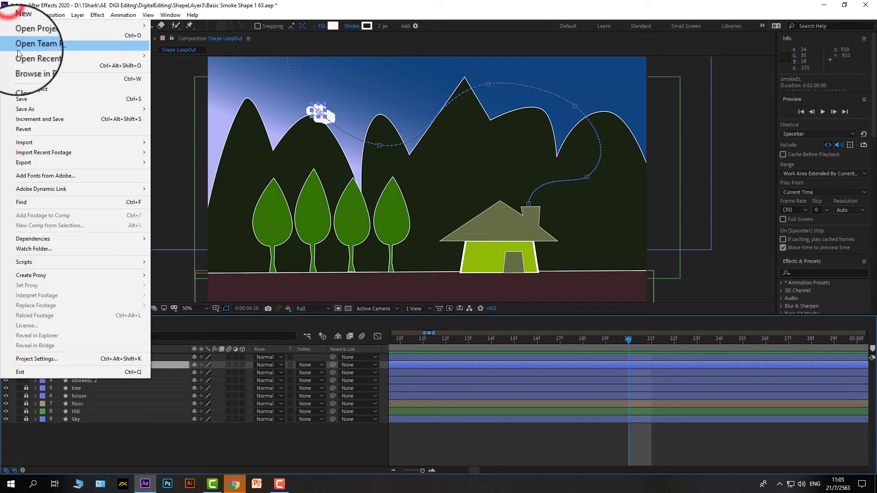
pyautogui.click(26, 97)
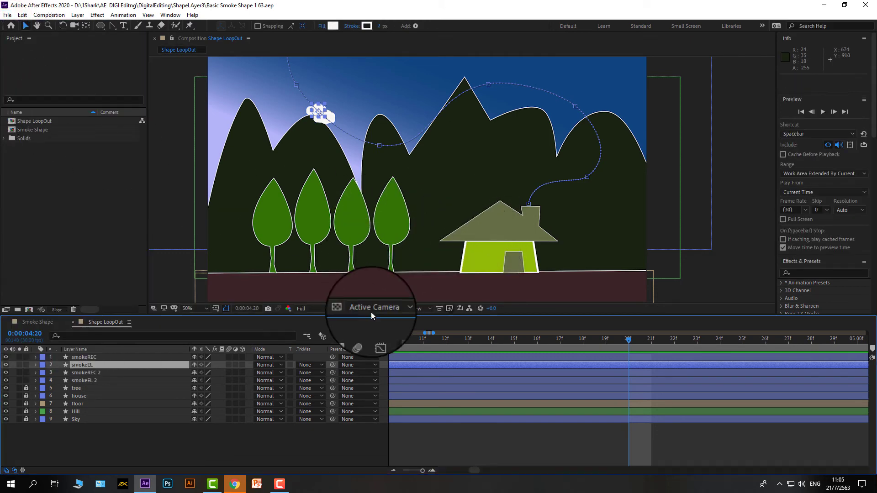
# Duplicate smokeREC 2 and smokeEL 2 and place both copies directly above the tree layer
pyautogui.click(94, 373)
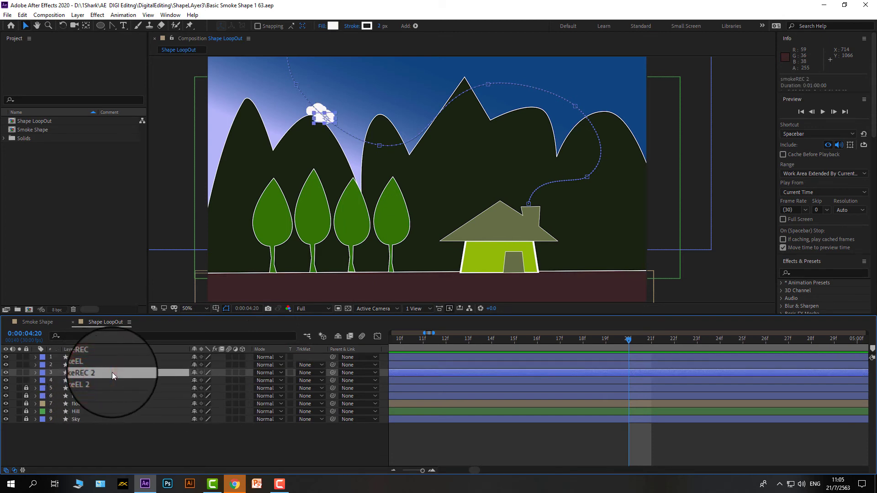
pyautogui.keyDown('shift'); pyautogui.click(104, 381); pyautogui.keyUp('shift')
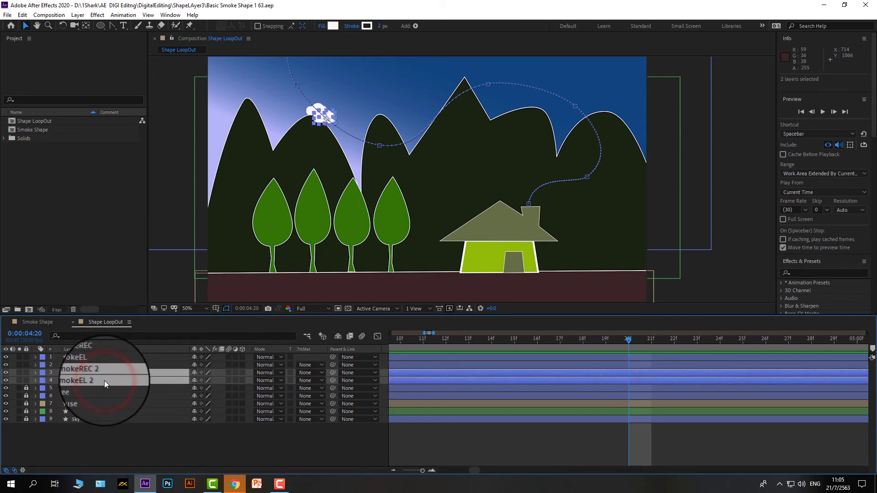
pyautogui.hotkey('ctrl', 'd')
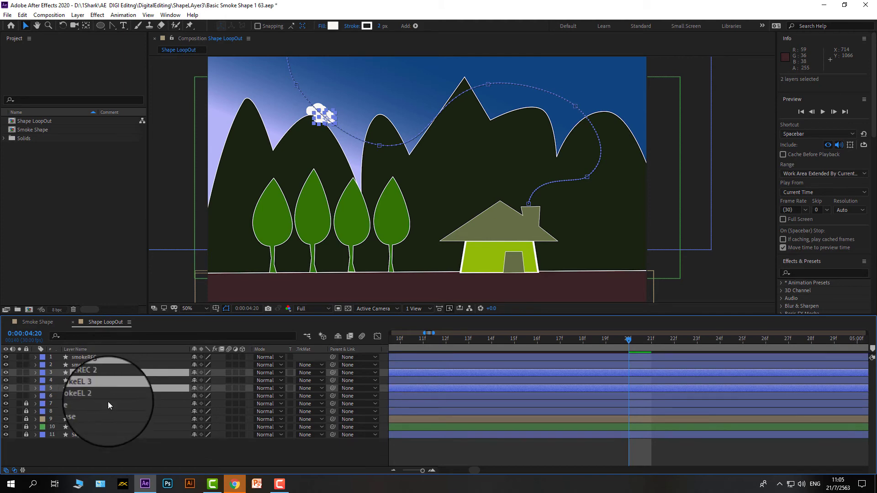
pyautogui.click(101, 456)
pyautogui.click(102, 388)
pyautogui.moveTo(106, 371); pyautogui.dragTo(104, 396)
pyautogui.keyDown('ctrl'); pyautogui.click(104, 388); pyautogui.keyUp('ctrl')
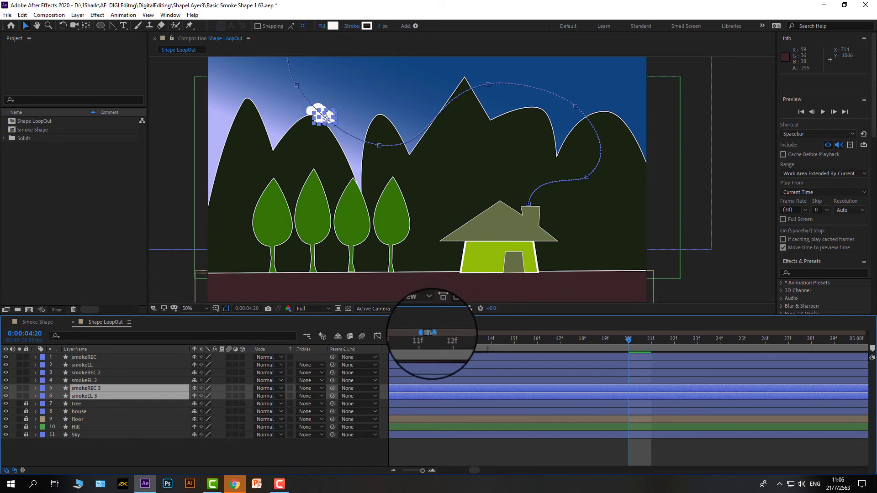
# Shift the smokeREC 3 and smokeEL 3 layers in time so that they start at frame 6
pyautogui.moveTo(432, 333); pyautogui.dragTo(292, 354)
pyautogui.moveTo(413, 332); pyautogui.dragTo(380, 337)
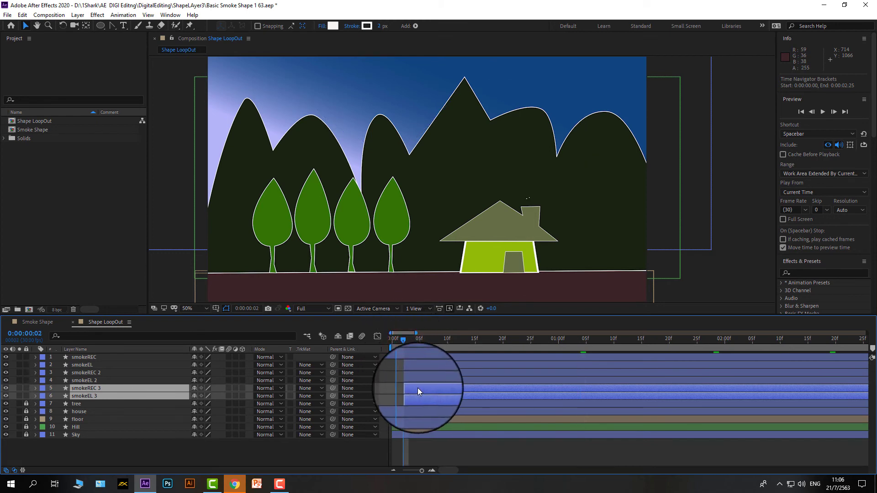
pyautogui.moveTo(417, 388); pyautogui.dragTo(433, 390)
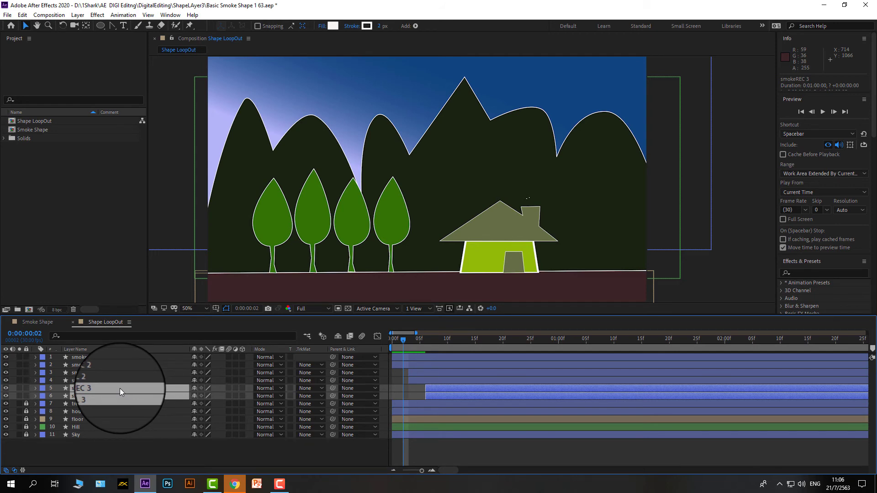
# Duplicate smokeREC 3 and smokeEL 3 and place both copies below smokeEL 3, just above the tree layer
pyautogui.hotkey('ctrl', 'd')
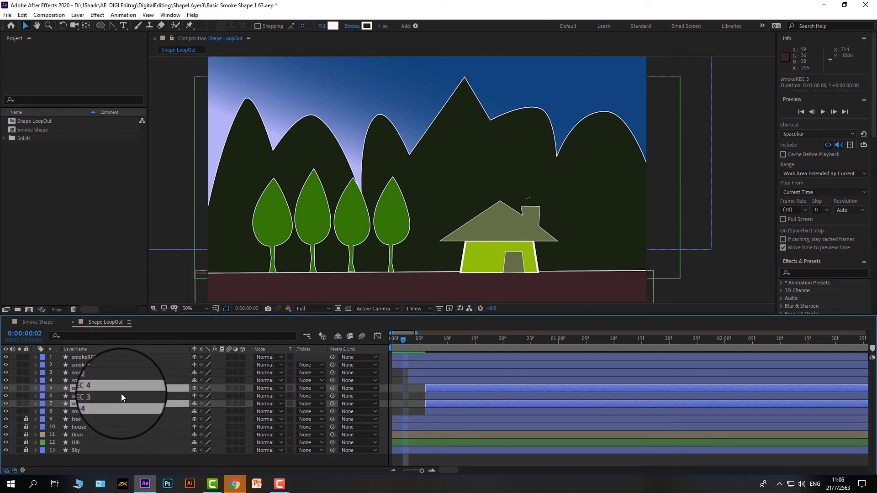
pyautogui.click(122, 391)
pyautogui.doubleClick(122, 389)
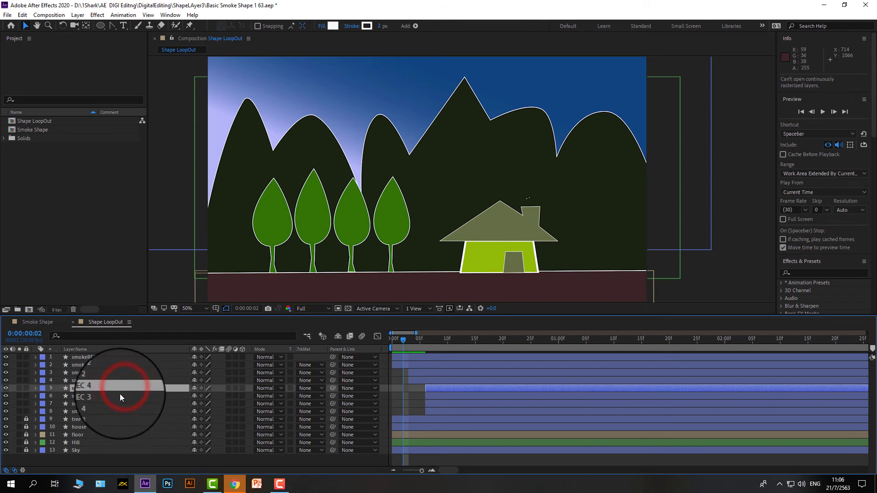
pyautogui.moveTo(118, 387); pyautogui.dragTo(107, 413)
pyautogui.keyDown('ctrl'); pyautogui.click(106, 404); pyautogui.keyUp('ctrl')
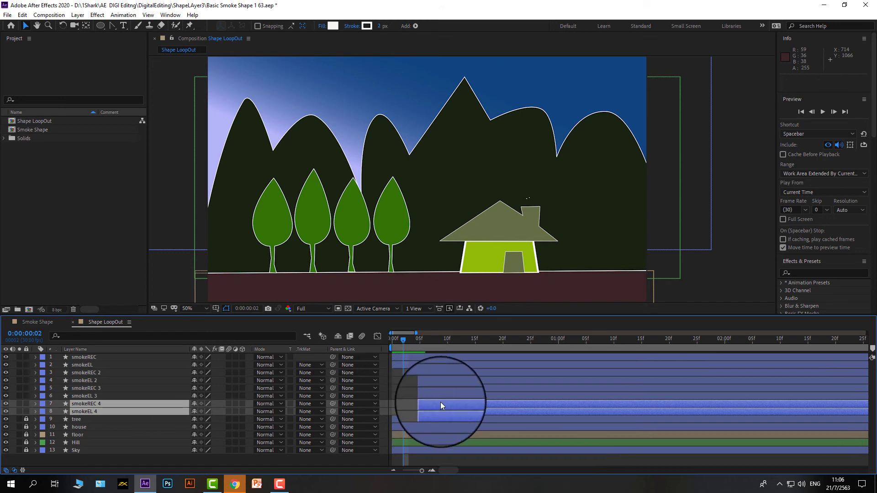
# Shift the smokeREC 4 and smokeEL 4 layers to start at frame 9 and preview the smoke trail
pyautogui.moveTo(440, 402); pyautogui.dragTo(452, 404)
pyautogui.moveTo(462, 404); pyautogui.dragTo(463, 401)
pyautogui.press('space')
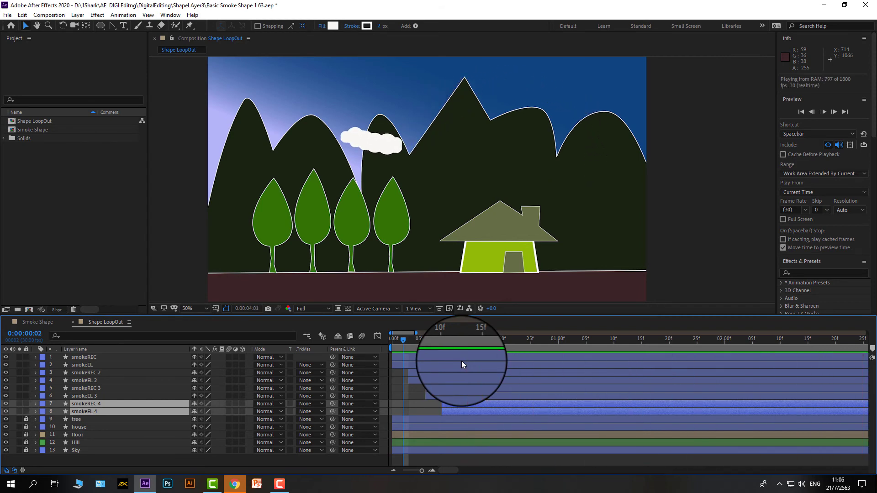
pyautogui.press('space')
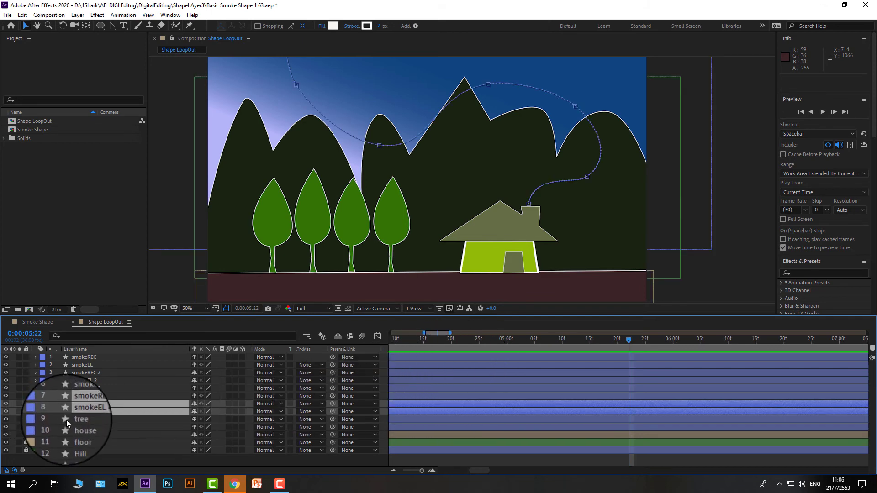
pyautogui.click(106, 421)
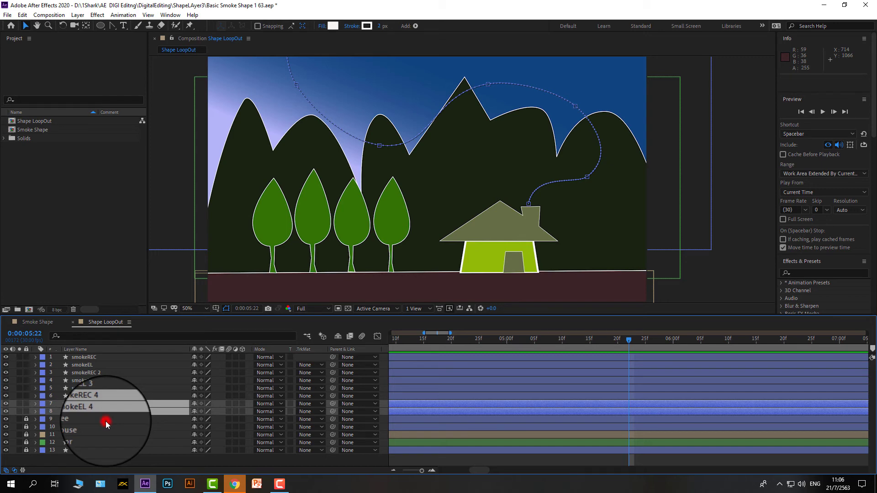
# Unlock the tree, house, floor, Hill and Sky layers
pyautogui.click(26, 420)
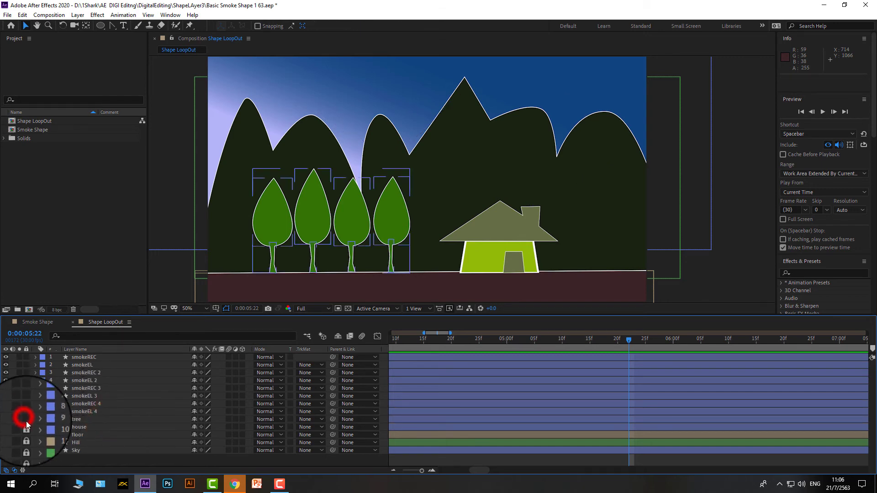
pyautogui.click(26, 449)
pyautogui.click(26, 443)
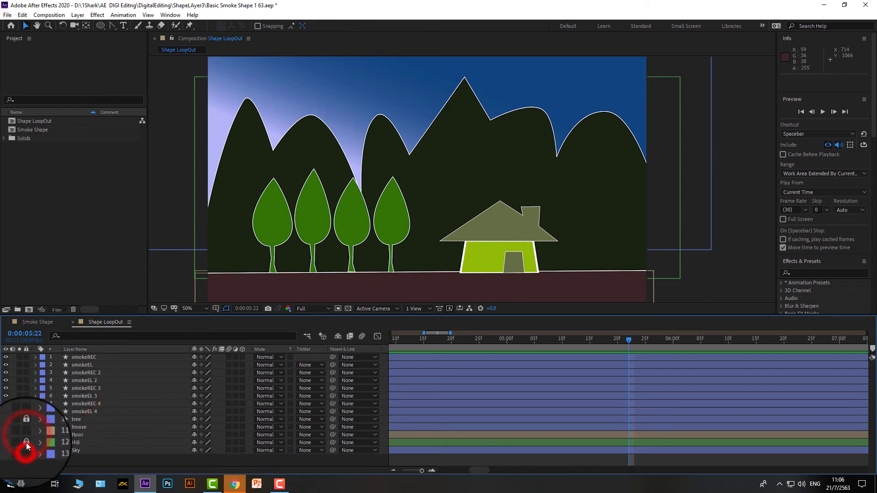
pyautogui.click(26, 435)
pyautogui.click(25, 429)
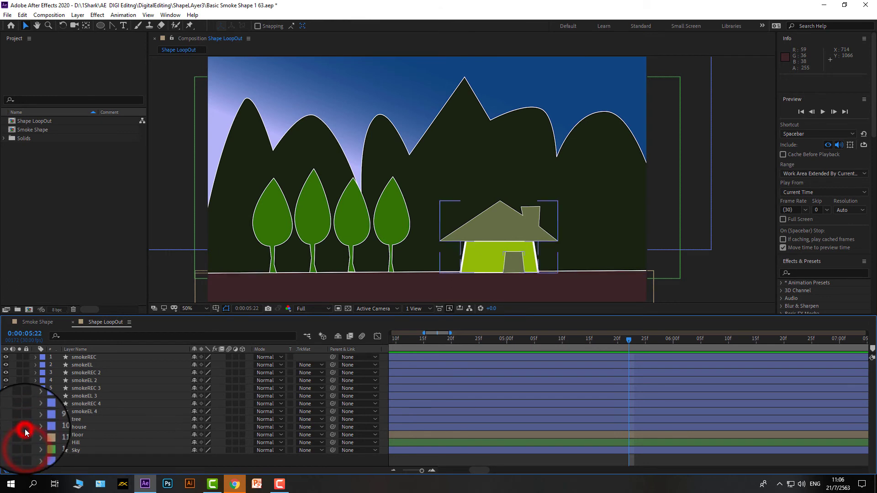
# Pre-compose the tree, house, floor, Hill and Sky layers into a new composition named Still House, moving all attributes into it
pyautogui.click(92, 420)
pyautogui.keyDown('shift'); pyautogui.click(90, 451); pyautogui.keyUp('shift')
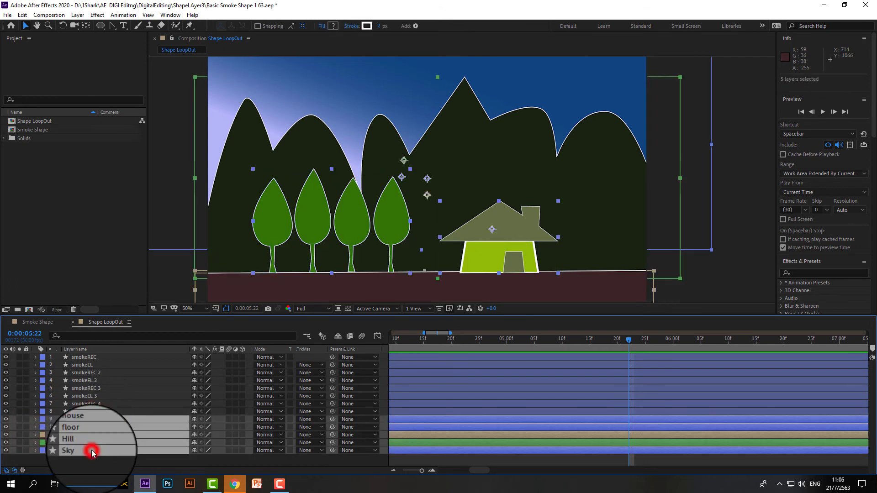
pyautogui.rightClick(92, 450)
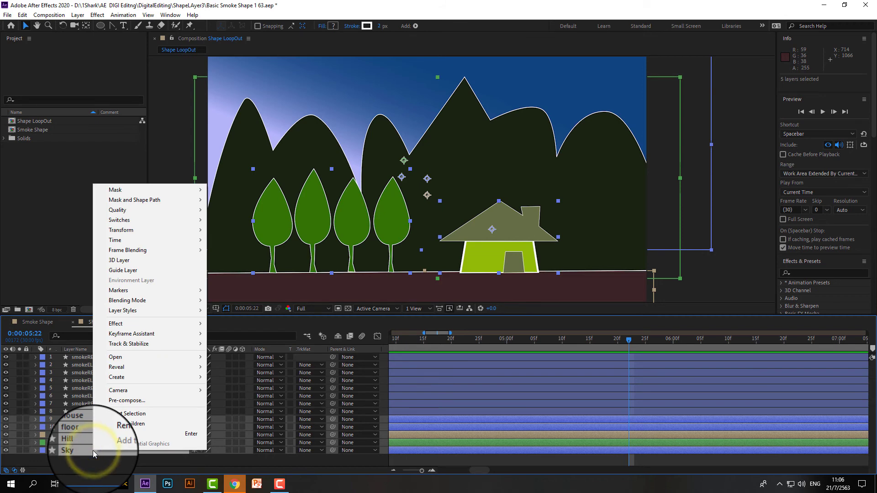
pyautogui.click(133, 404)
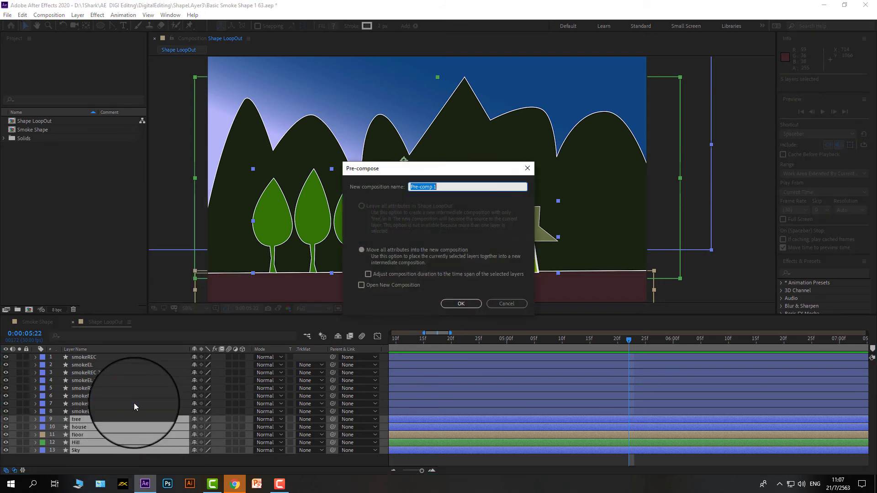
pyautogui.click(456, 187)
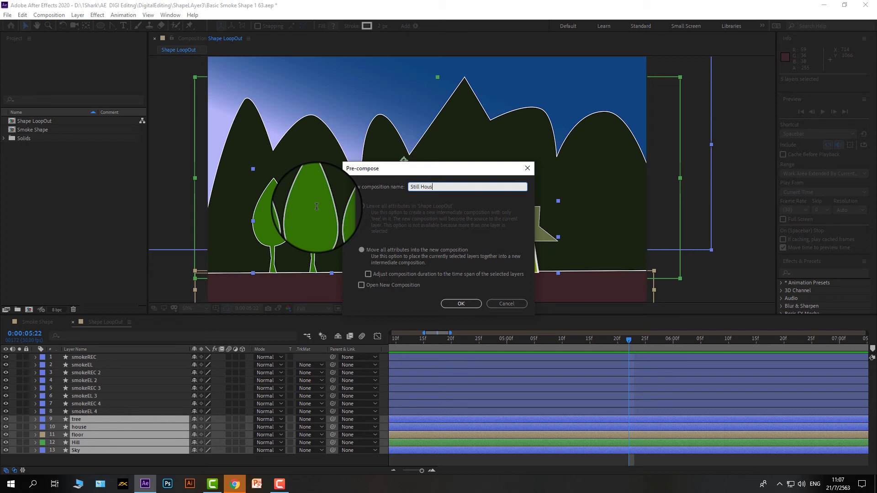
pyautogui.write('Still House')
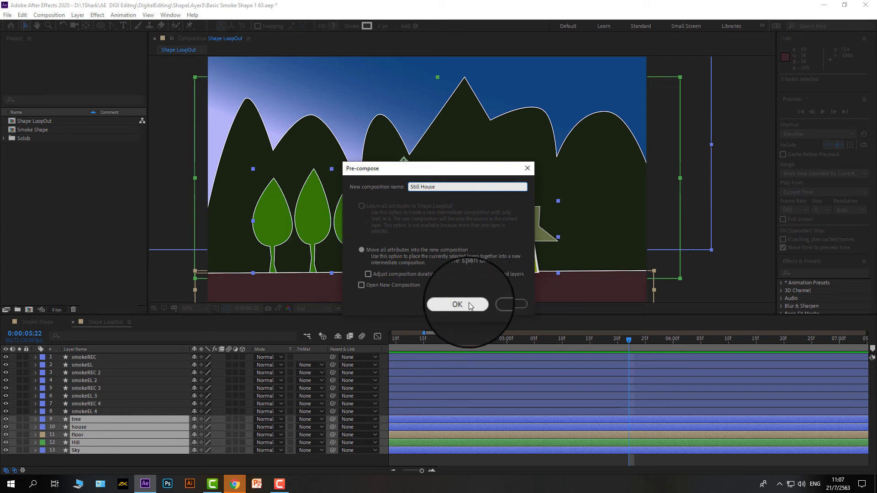
pyautogui.click(460, 304)
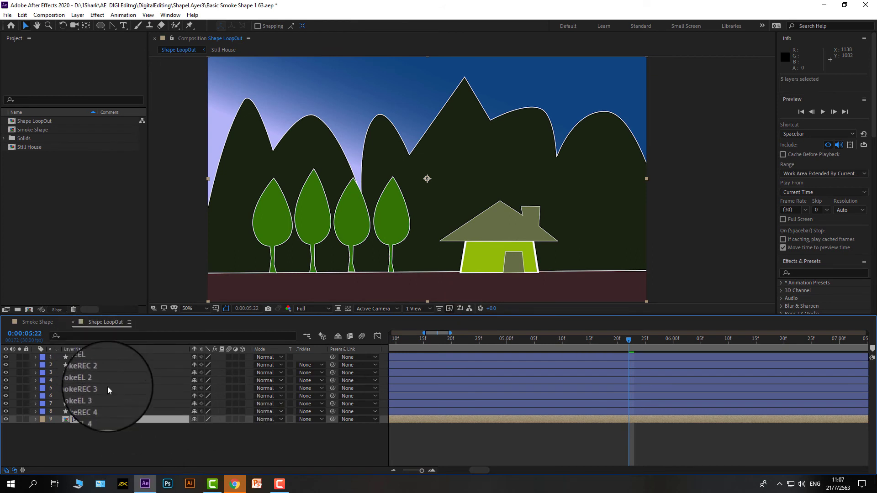
# Duplicate smokeREC 4 and smokeEL 4 and place both copies directly above the Still House layer
pyautogui.click(111, 412)
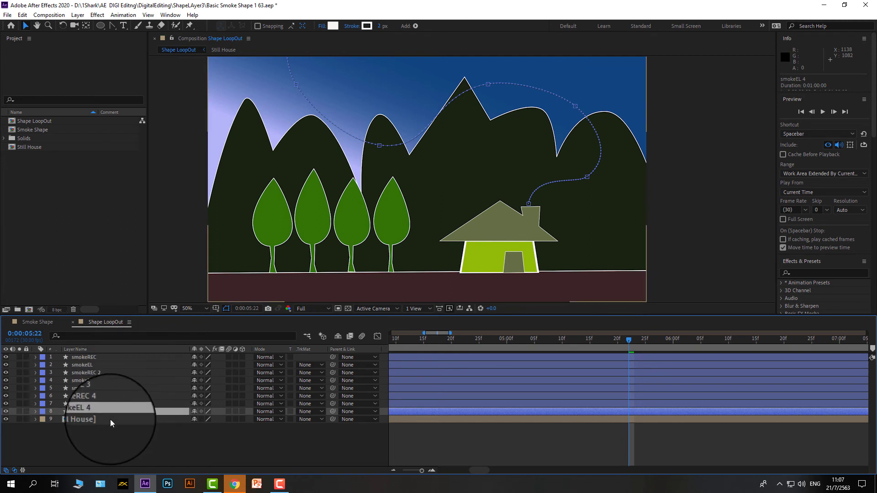
pyautogui.keyDown('shift'); pyautogui.click(110, 403); pyautogui.keyUp('shift')
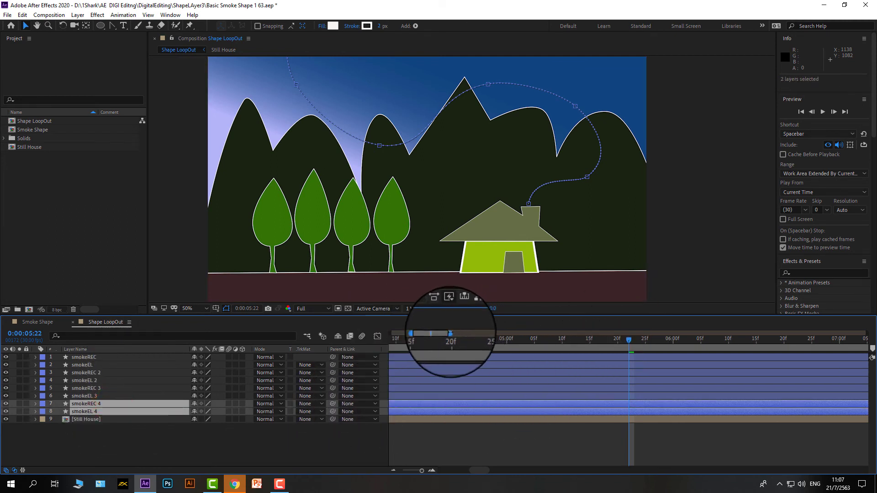
pyautogui.moveTo(450, 334); pyautogui.dragTo(633, 333)
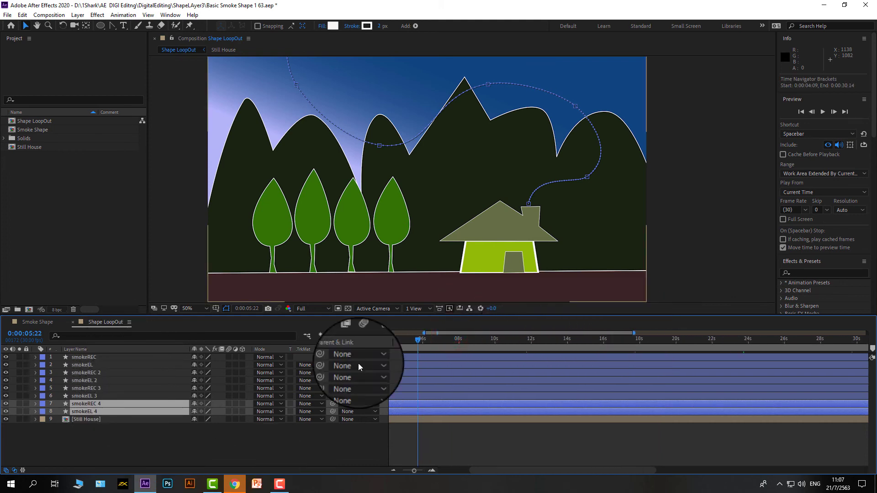
pyautogui.moveTo(424, 334); pyautogui.dragTo(392, 333)
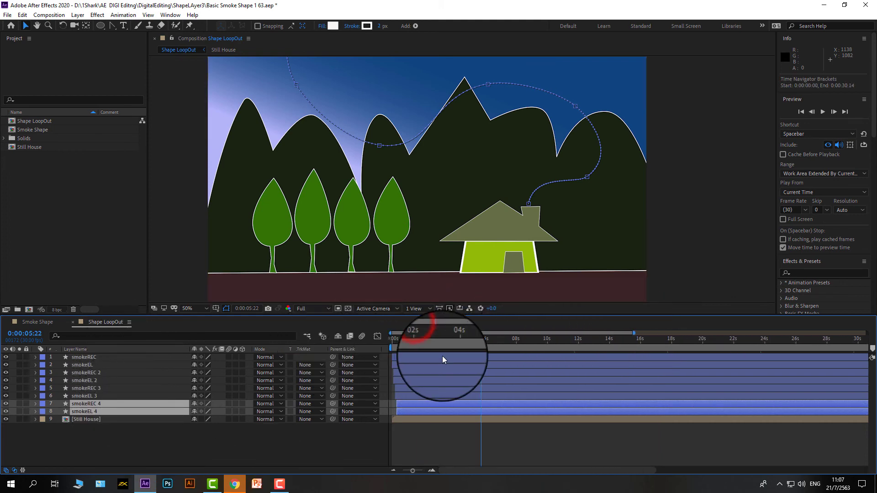
pyautogui.moveTo(481, 337); pyautogui.dragTo(362, 333)
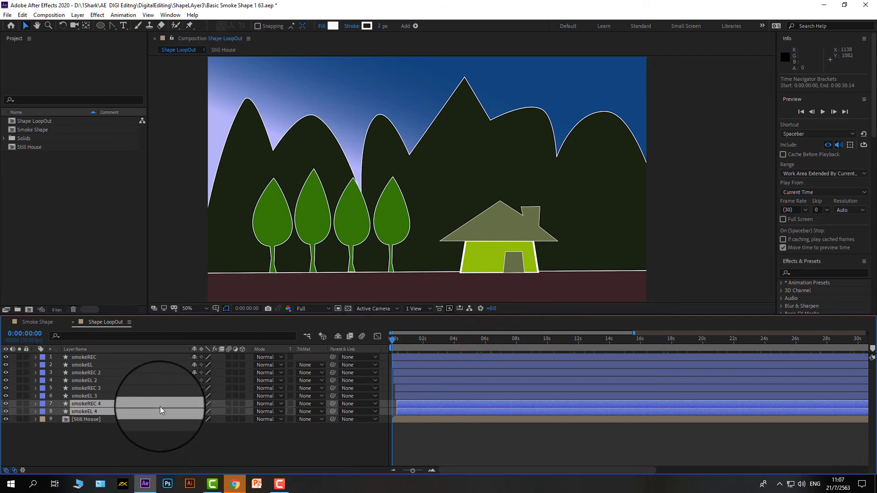
pyautogui.hotkey('ctrl', 'd')
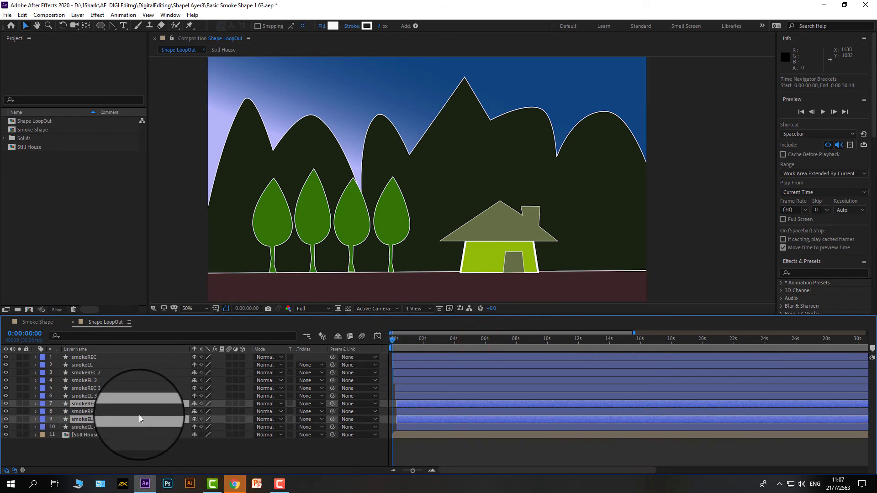
pyautogui.click(141, 446)
pyautogui.click(115, 405)
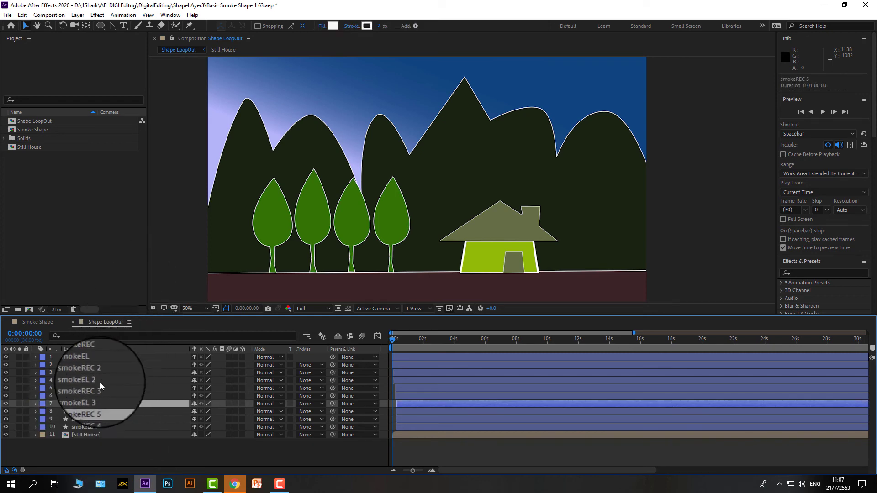
pyautogui.moveTo(114, 408); pyautogui.dragTo(108, 424)
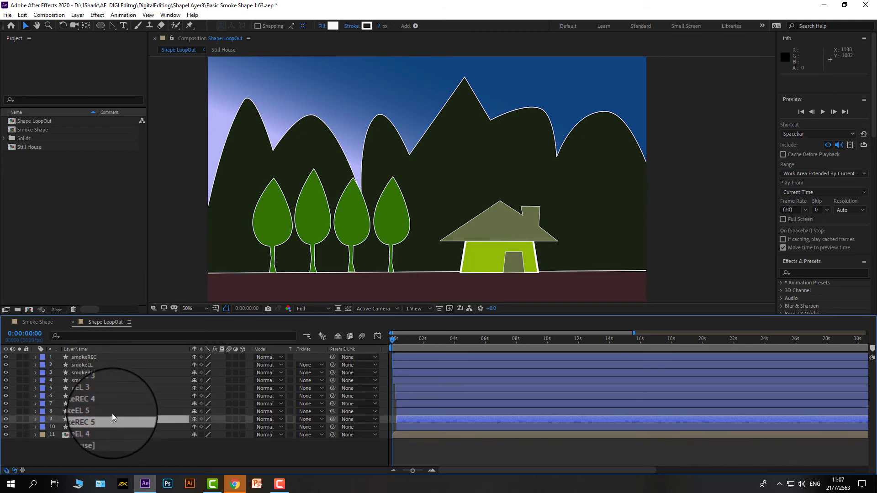
pyautogui.keyDown('ctrl'); pyautogui.click(110, 412); pyautogui.keyUp('ctrl')
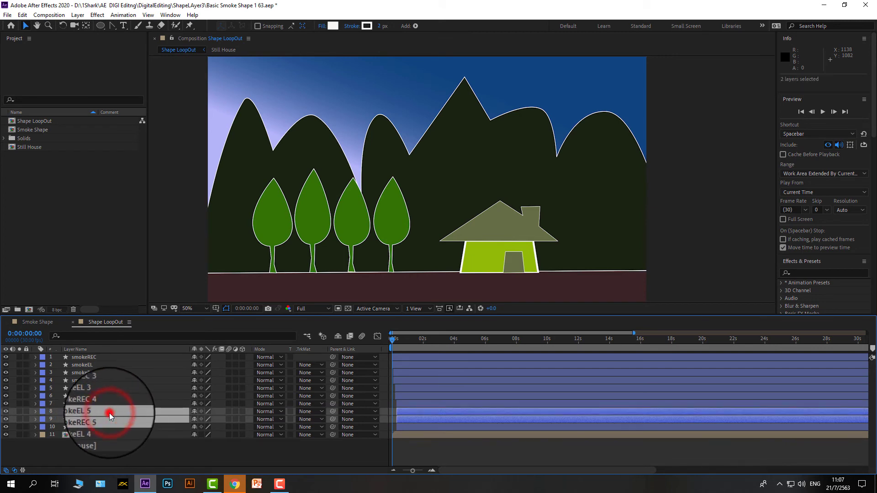
pyautogui.moveTo(110, 416); pyautogui.dragTo(107, 431)
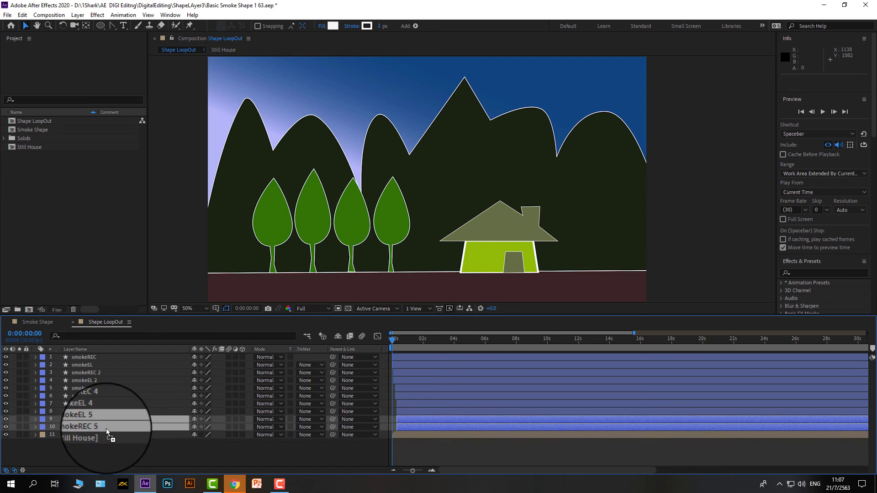
# Shift the smokeEL 5 and smokeREC 5 layers to start at frame 12 and preview the smoke trail from the beginning
pyautogui.moveTo(415, 420); pyautogui.dragTo(417, 423)
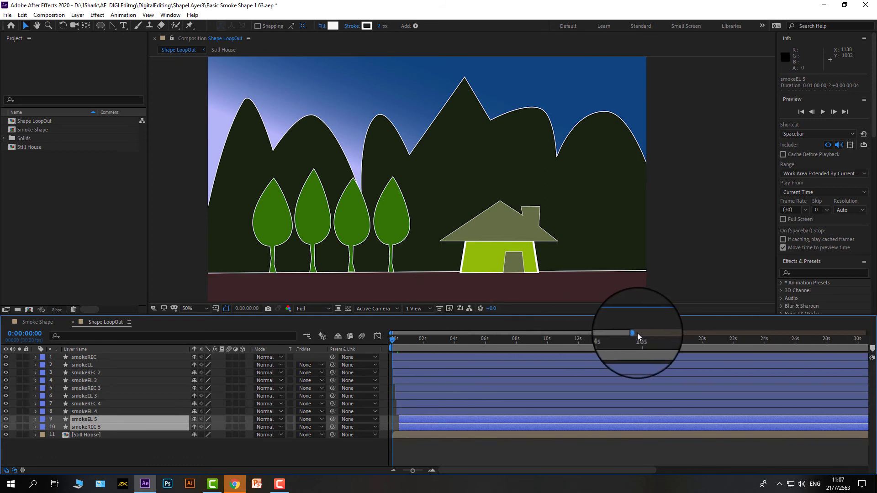
pyautogui.moveTo(633, 333); pyautogui.dragTo(422, 334)
pyautogui.moveTo(460, 423); pyautogui.dragTo(466, 425)
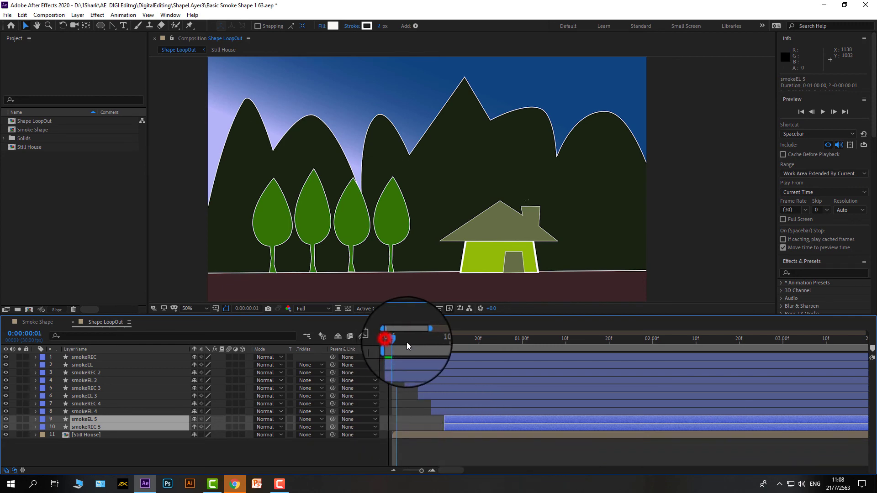
pyautogui.click(393, 338)
pyautogui.press('space')
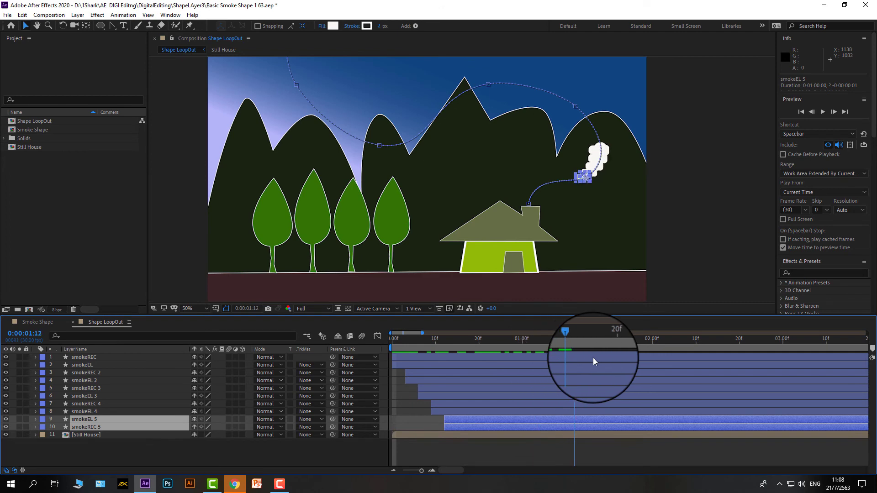
pyautogui.press('space')
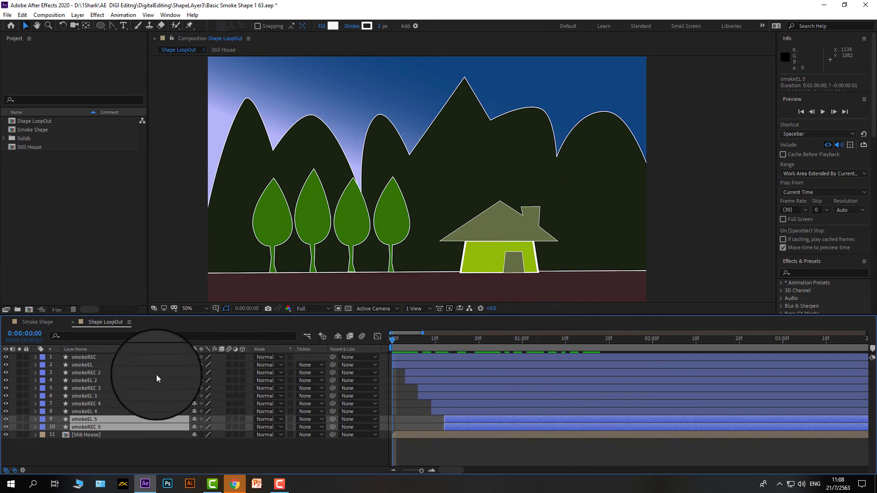
pyautogui.keyDown('shift'); pyautogui.click(99, 359); pyautogui.keyUp('shift')
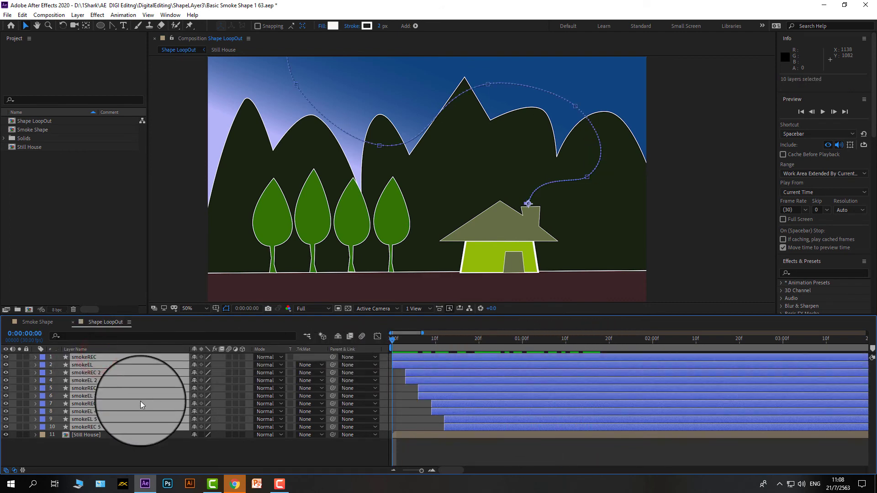
pyautogui.hotkey('ctrl', 'd')
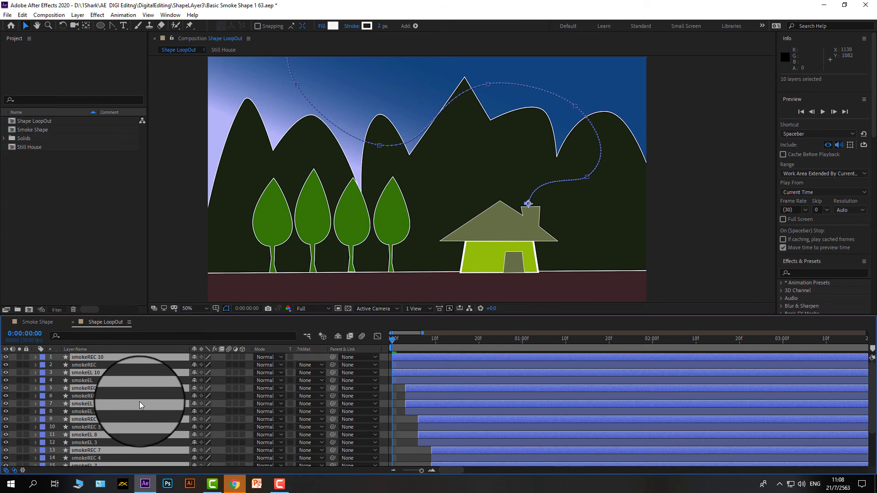
pyautogui.press('Delete')
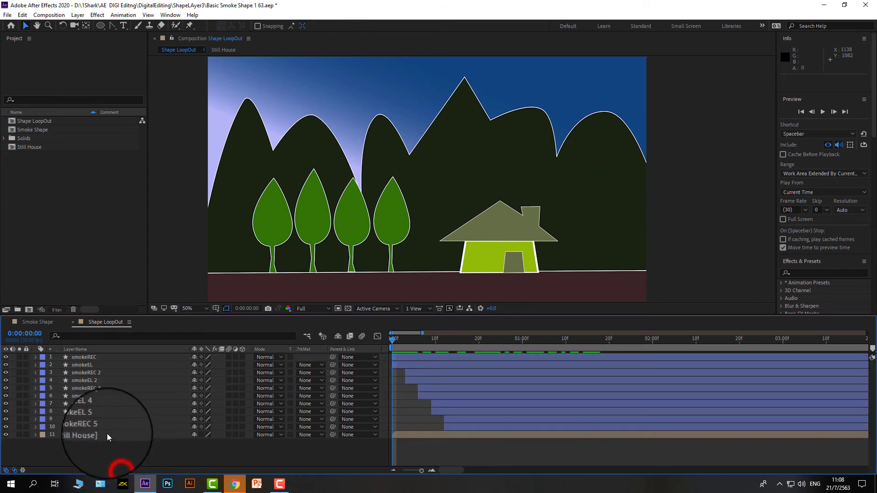
# Duplicate smokeEL 5 and smokeREC 5 directly above the Still House layer and offset the copies by three frames to start at frame 15
pyautogui.click(110, 427)
pyautogui.keyDown('shift'); pyautogui.click(108, 419); pyautogui.keyUp('shift')
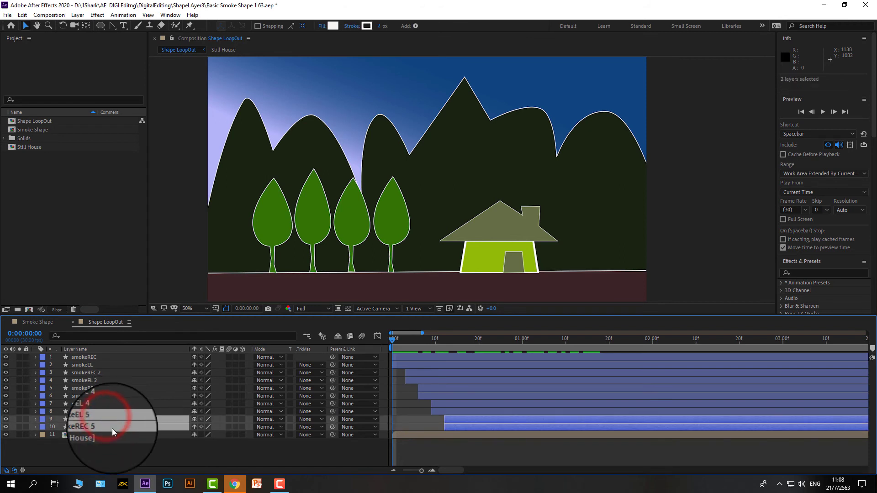
pyautogui.hotkey('ctrl', 'd')
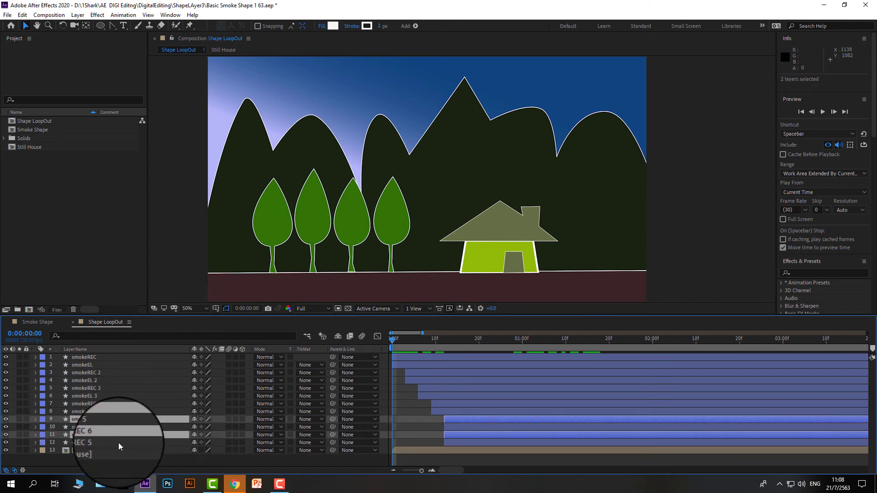
pyautogui.click(117, 428)
pyautogui.click(121, 420)
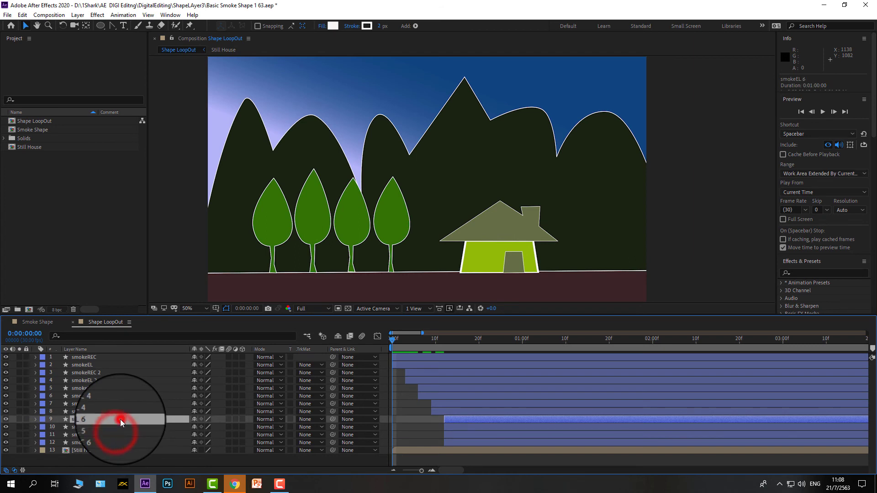
pyautogui.moveTo(120, 420); pyautogui.dragTo(113, 434)
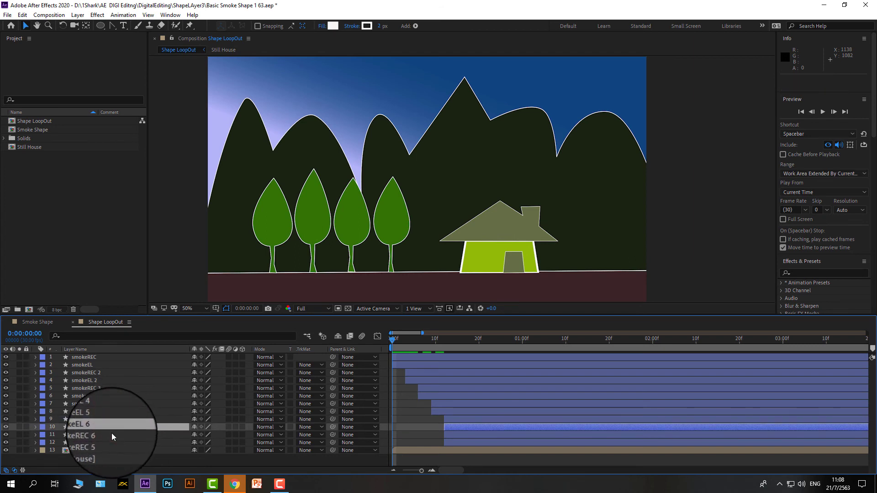
pyautogui.keyDown('ctrl'); pyautogui.click(113, 435); pyautogui.keyUp('ctrl')
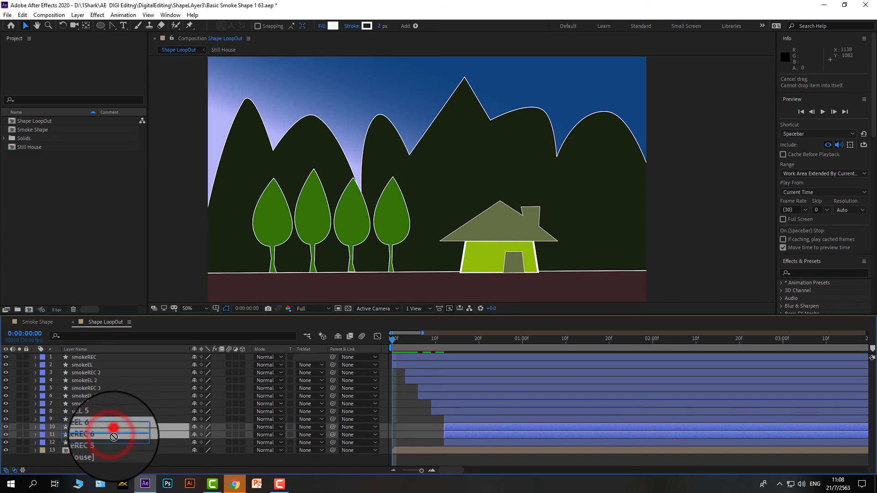
pyautogui.moveTo(114, 445); pyautogui.dragTo(115, 448)
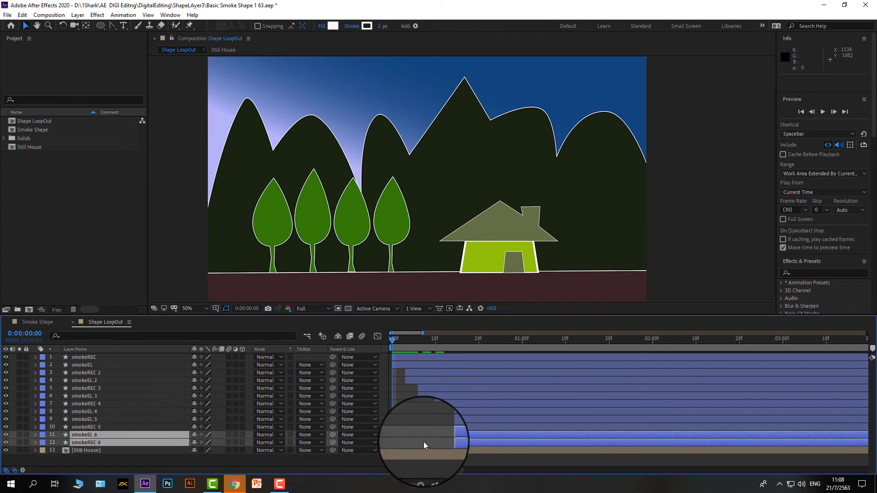
pyautogui.moveTo(461, 443)
pyautogui.mouseDown()
pyautogui.moveTo(481, 439)
pyautogui.moveTo(474, 440)
pyautogui.mouseUp()
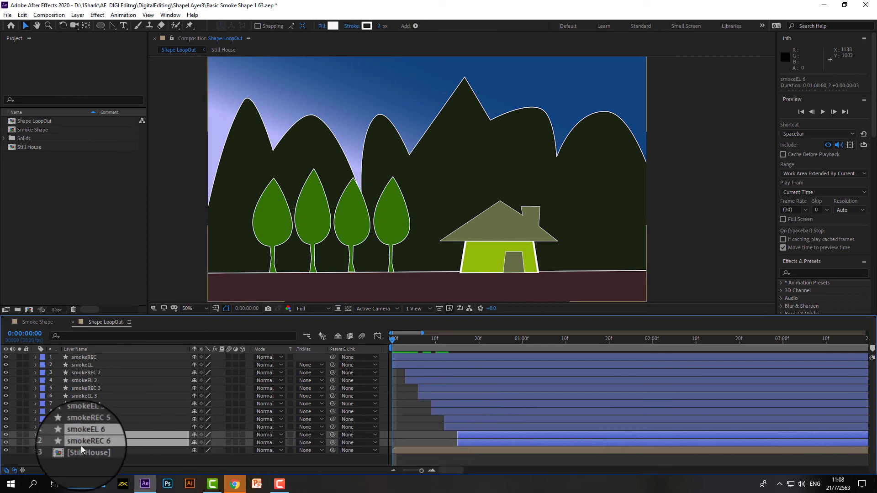
# Duplicate smokeEL 6 and smokeREC 6 and place both copies directly above the Still House layer
pyautogui.hotkey('ctrl', 'd')
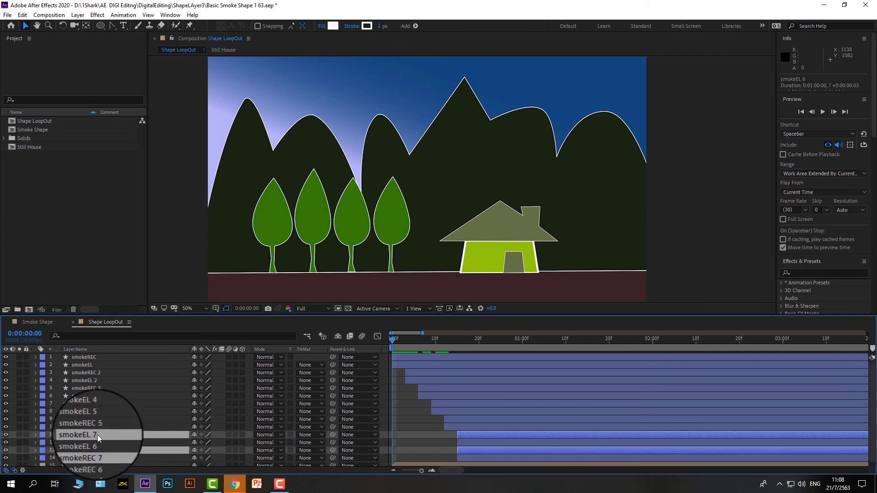
pyautogui.moveTo(98, 444); pyautogui.dragTo(102, 461)
pyautogui.keyDown('shift'); pyautogui.click(104, 451); pyautogui.keyUp('shift')
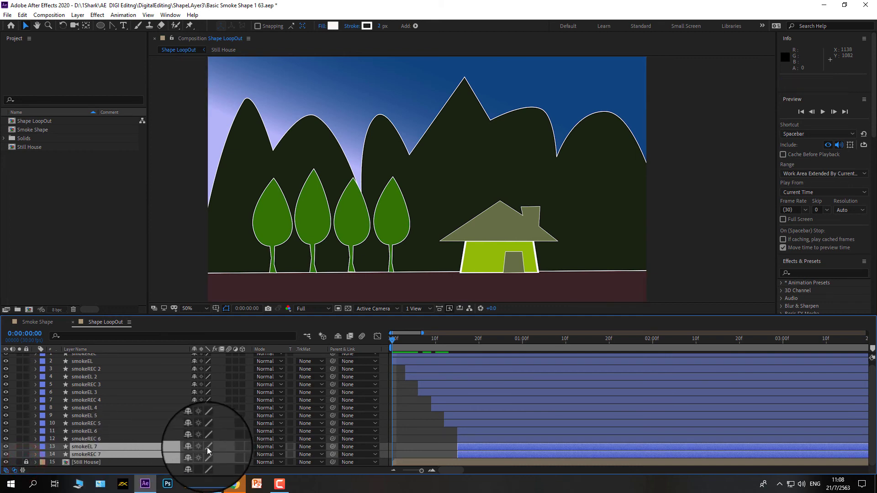
# Shift the smokeEL 7 and smokeREC 7 layers three frames to start at frame 18, and duplicate both layers
pyautogui.moveTo(475, 446); pyautogui.dragTo(495, 450)
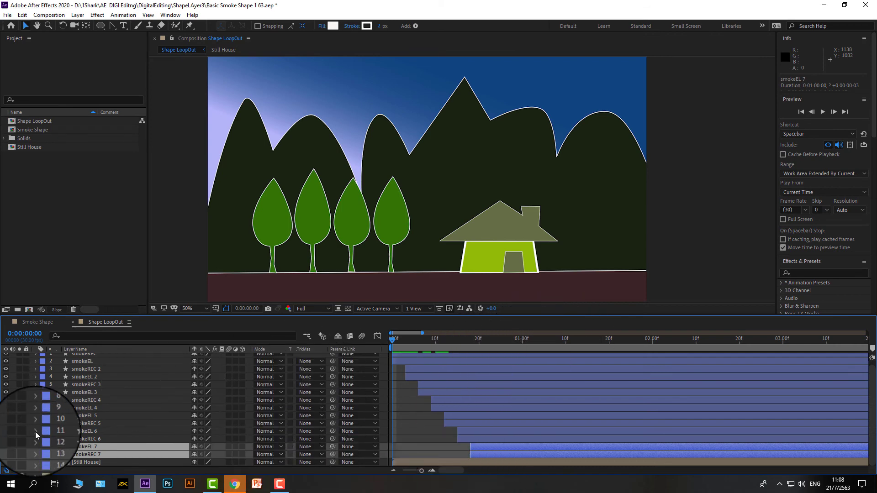
pyautogui.click(102, 437)
pyautogui.click(104, 448)
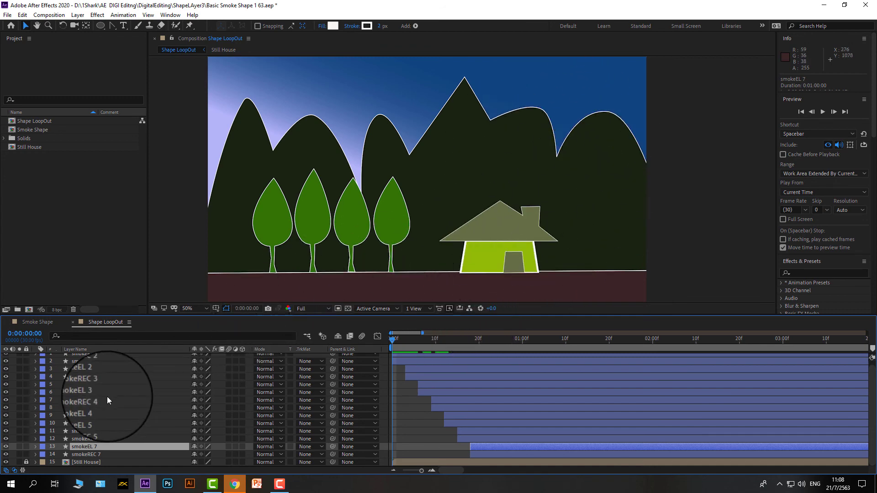
pyautogui.click(82, 455)
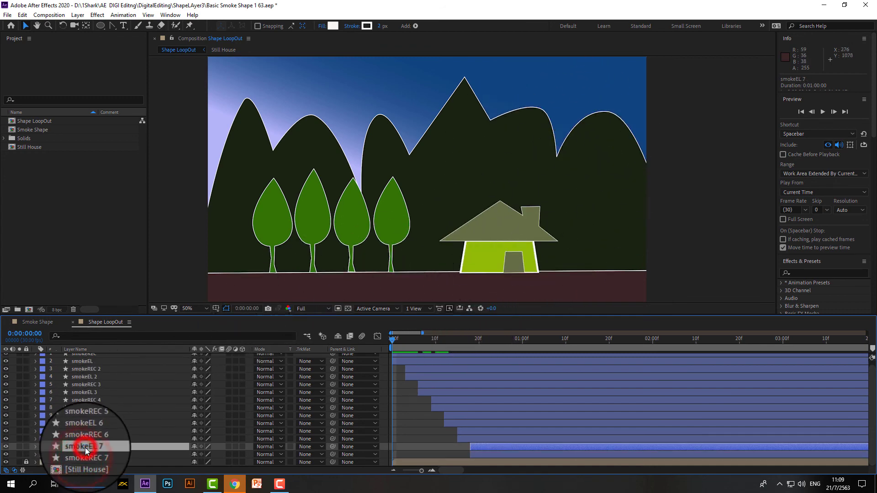
pyautogui.keyDown('ctrl'); pyautogui.click(82, 455); pyautogui.keyUp('ctrl')
pyautogui.hotkey('ctrl', 'd')
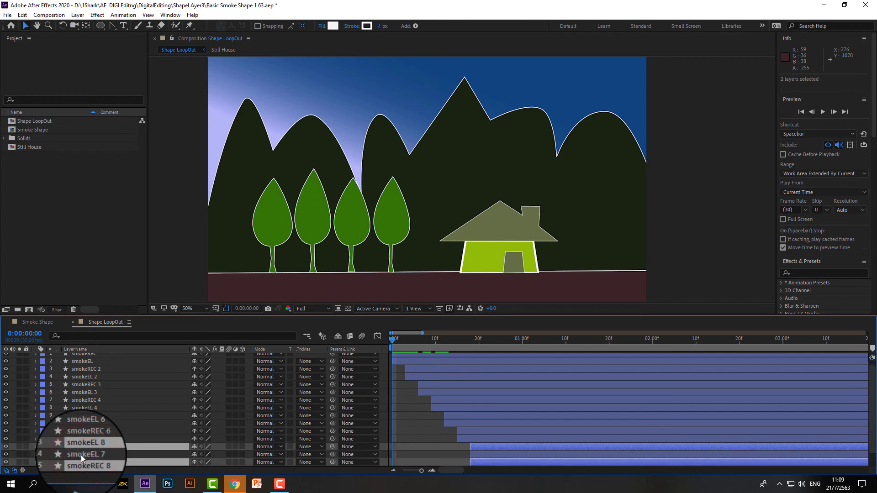
# Place the smokeEL 8 and smokeREC 8 copies directly above the Still House layer and offset them three frames to start at frame 21
pyautogui.scroll(-1, 81, 448)
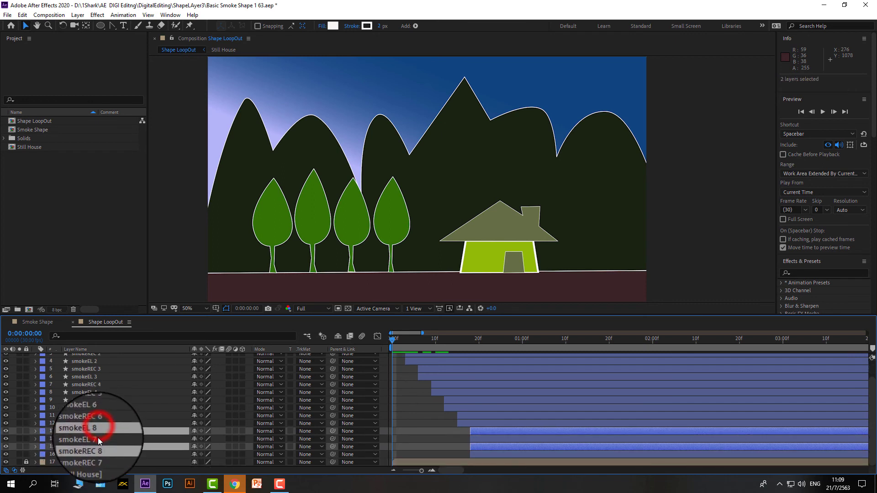
pyautogui.click(98, 439)
pyautogui.moveTo(101, 432); pyautogui.dragTo(100, 456)
pyautogui.keyDown('shift'); pyautogui.click(100, 446); pyautogui.keyUp('shift')
pyautogui.moveTo(482, 448); pyautogui.dragTo(492, 448)
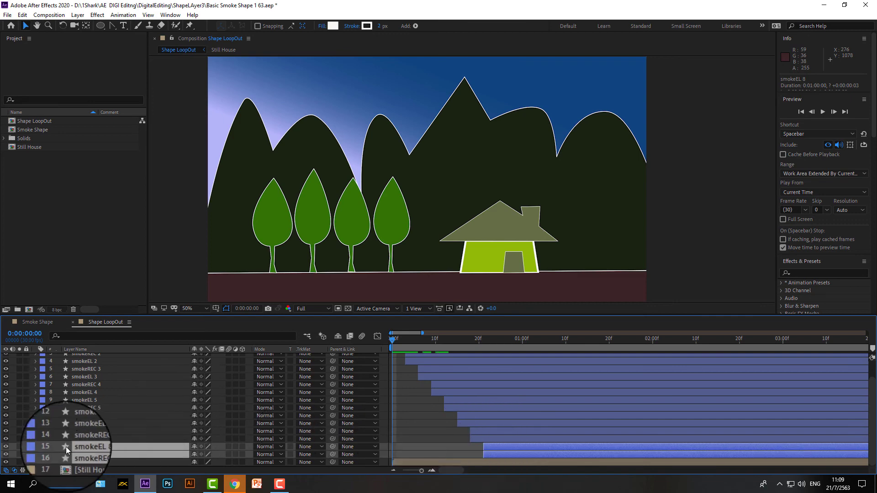
# Duplicate smokeEL 8 and smokeREC 8 directly above the Still House layer, offset the copies to start at frame 24, and preview the smoke
pyautogui.click(57, 454)
pyautogui.click(86, 447)
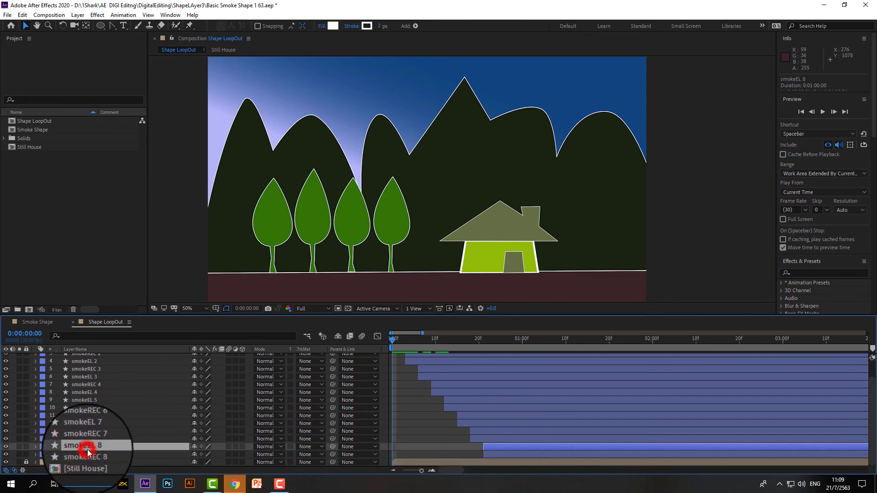
pyautogui.keyDown('ctrl'); pyautogui.click(89, 453); pyautogui.keyUp('ctrl')
pyautogui.hotkey('ctrl', 'd')
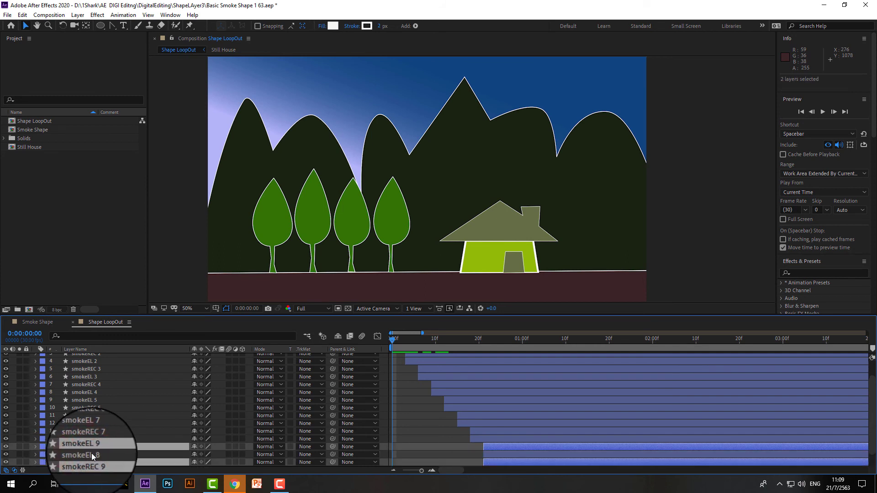
pyautogui.scroll(-2, 112, 447)
pyautogui.click(112, 432)
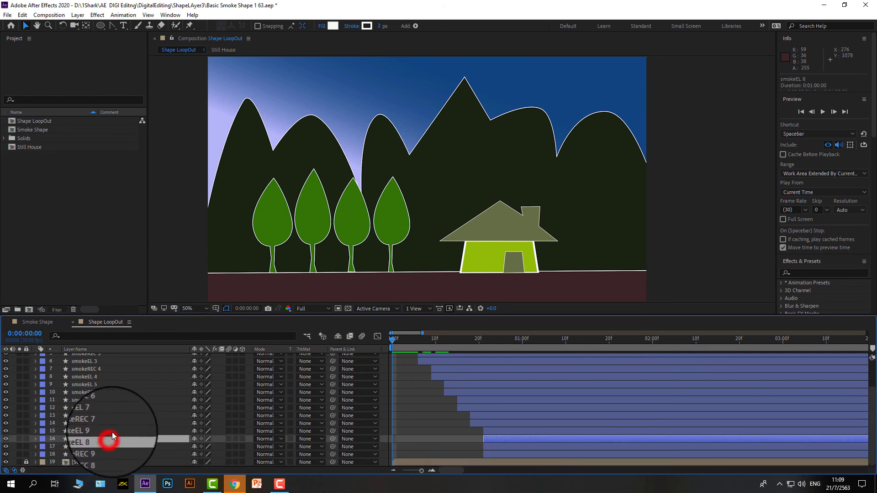
pyautogui.moveTo(111, 432); pyautogui.dragTo(105, 455)
pyautogui.keyDown('ctrl'); pyautogui.click(103, 449); pyautogui.keyUp('ctrl')
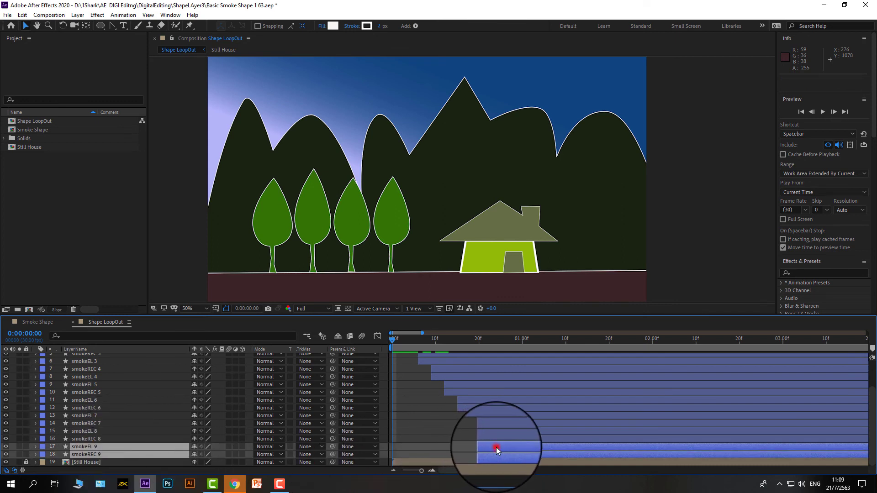
pyautogui.moveTo(508, 446); pyautogui.dragTo(509, 447)
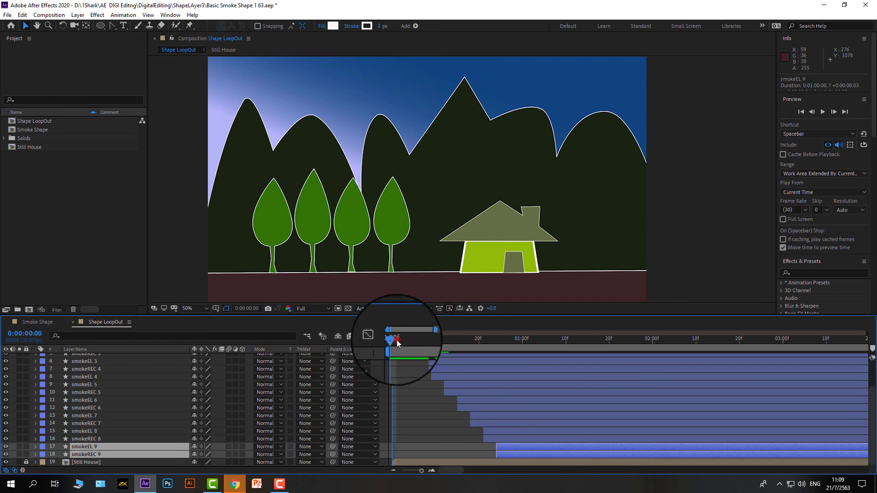
pyautogui.moveTo(397, 340); pyautogui.dragTo(286, 396)
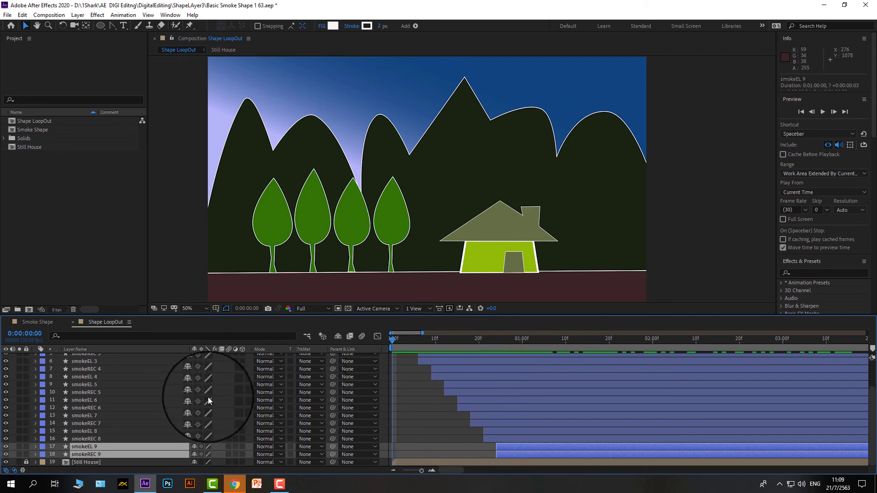
# Select all smoke layers from smokeREC to smokeREC 9 and place composition marker 1 at frame 27
pyautogui.scroll(2, 62, 418)
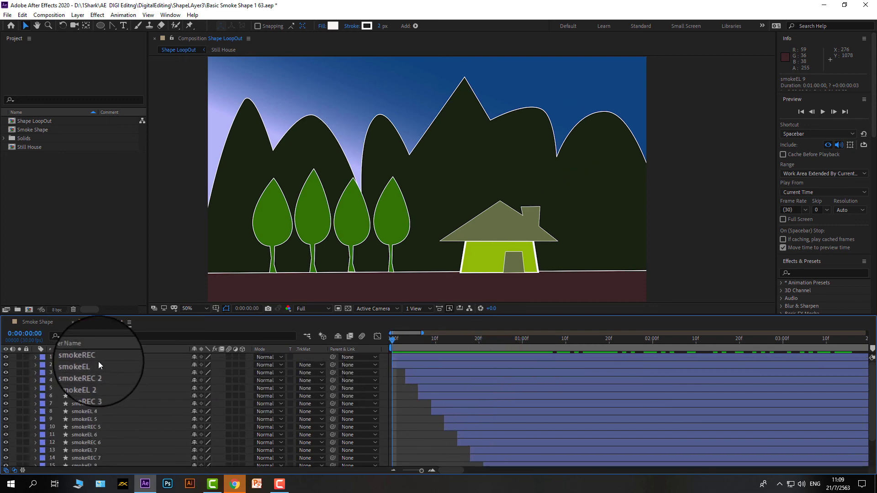
pyautogui.keyDown('shift'); pyautogui.click(99, 358); pyautogui.keyUp('shift')
pyautogui.scroll(-2, 104, 385)
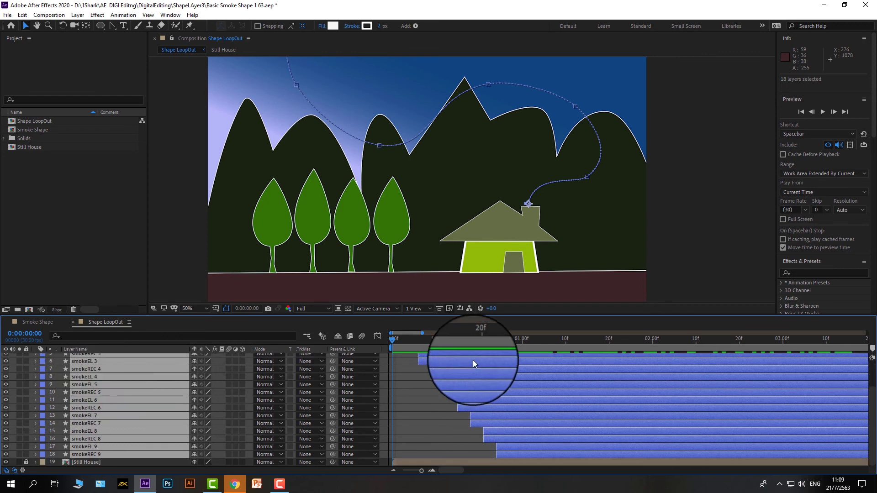
pyautogui.moveTo(397, 341); pyautogui.dragTo(509, 365)
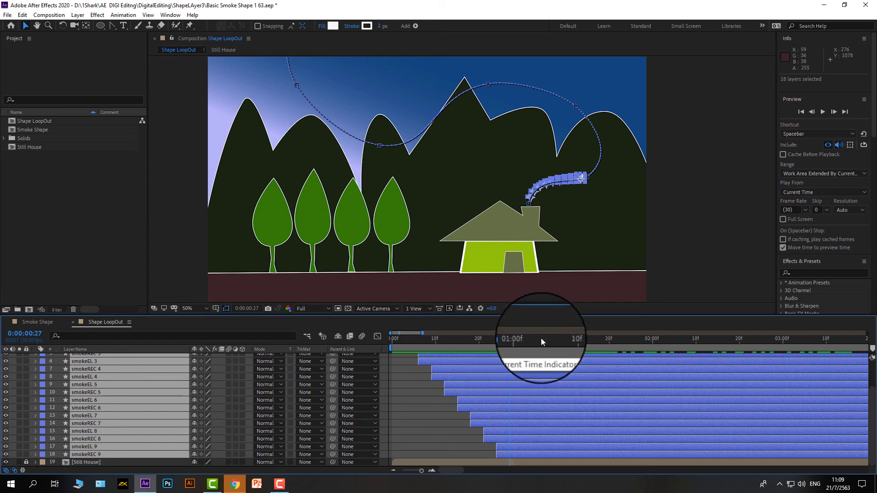
pyautogui.click(422, 333)
pyautogui.moveTo(419, 336); pyautogui.dragTo(404, 339)
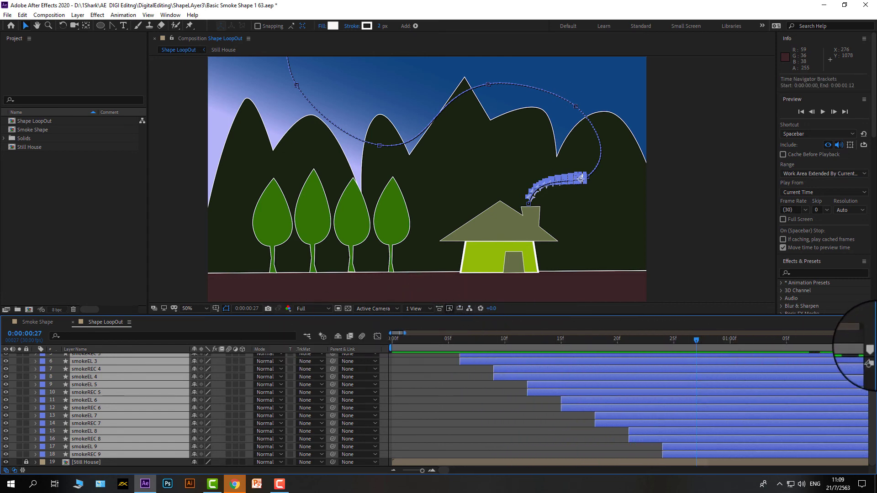
pyautogui.moveTo(873, 350); pyautogui.dragTo(698, 349)
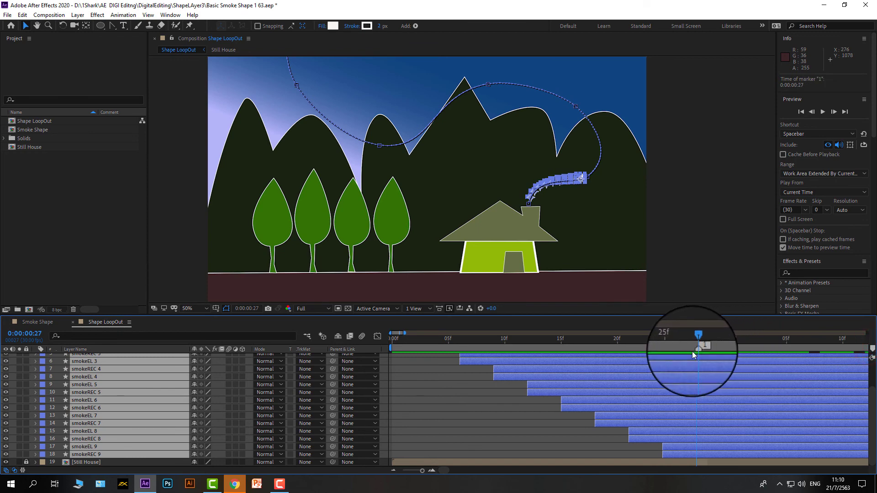
pyautogui.moveTo(691, 343)
pyautogui.mouseDown()
pyautogui.moveTo(665, 346)
pyautogui.moveTo(692, 344)
pyautogui.mouseUp()
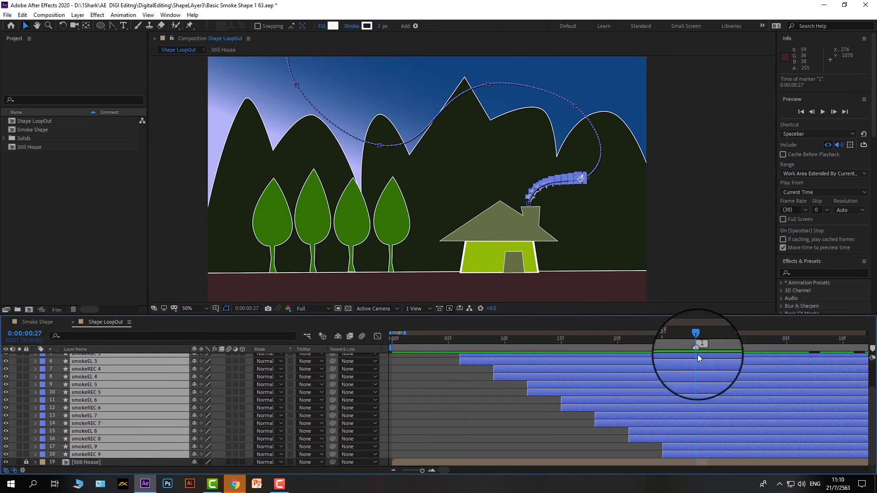
# Pre-compose the selected smoke layers into a new composition named "Smoke loop 1", moving all attributes into it
pyautogui.rightClick(106, 398)
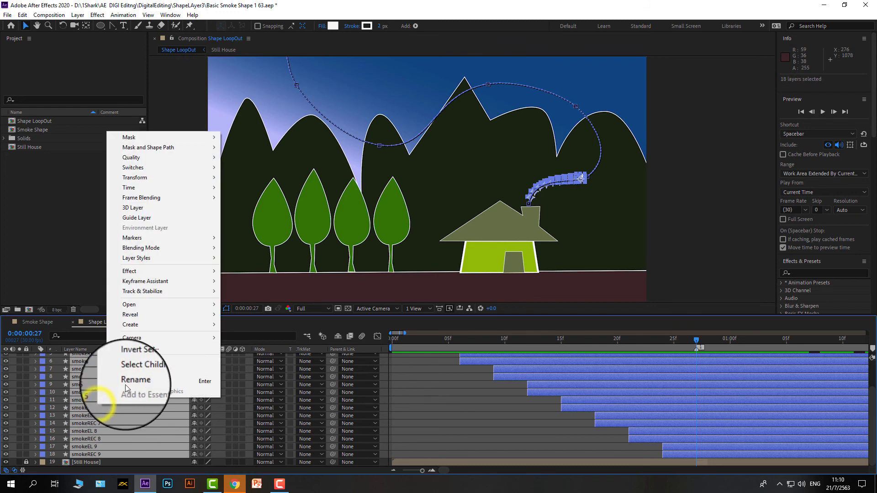
pyautogui.click(158, 351)
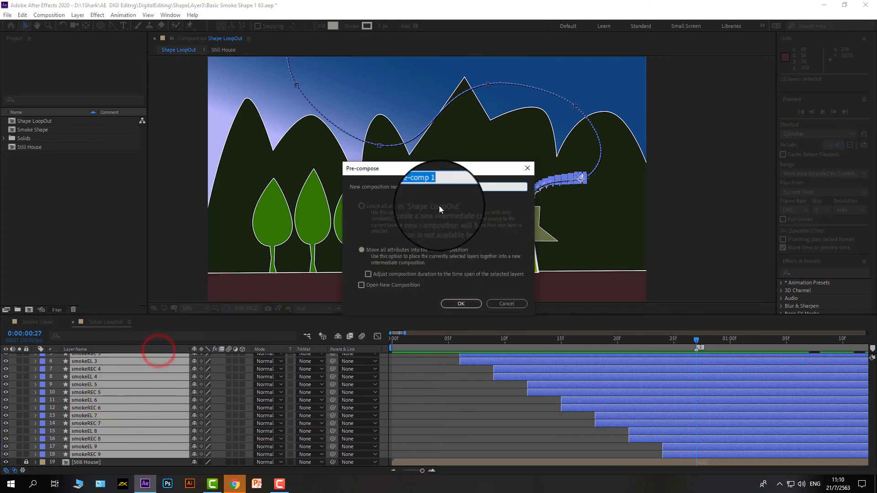
pyautogui.press('BackSpace')
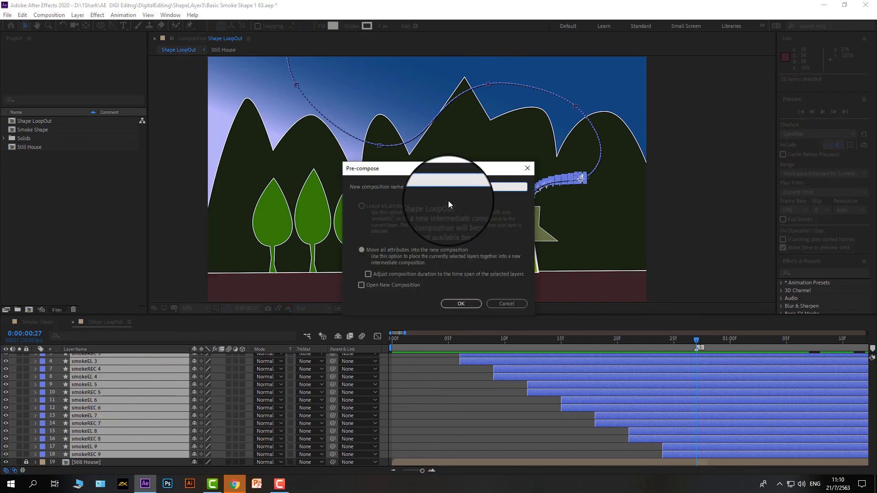
pyautogui.write('Smoke Loop 1')
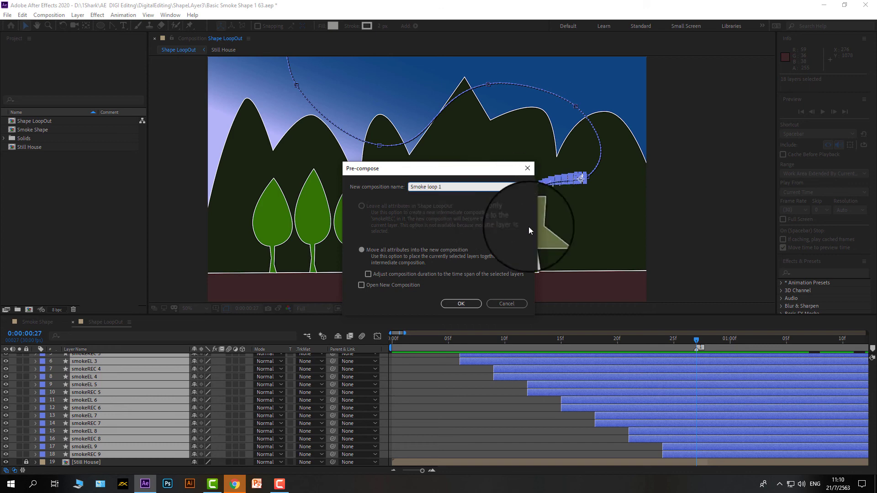
pyautogui.click(461, 305)
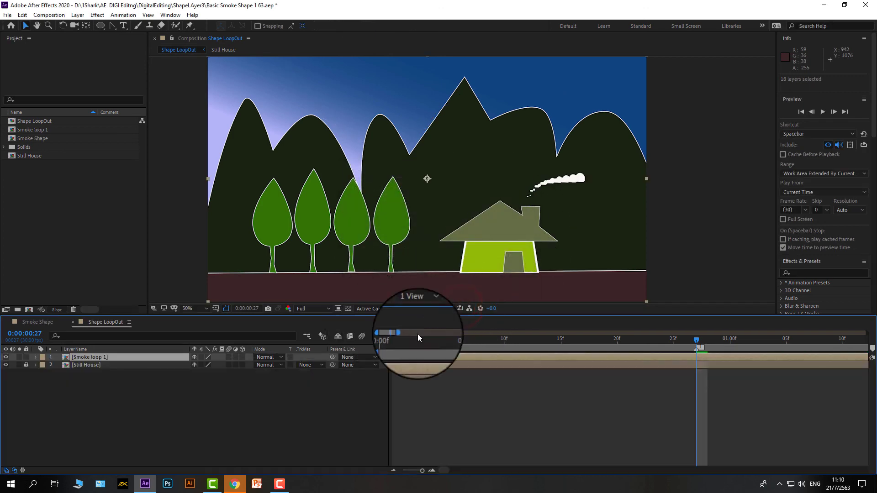
# Duplicate the Smoke loop 1 layer in Shape LoopOut and check the contents of the lower copy's composition
pyautogui.click(106, 357)
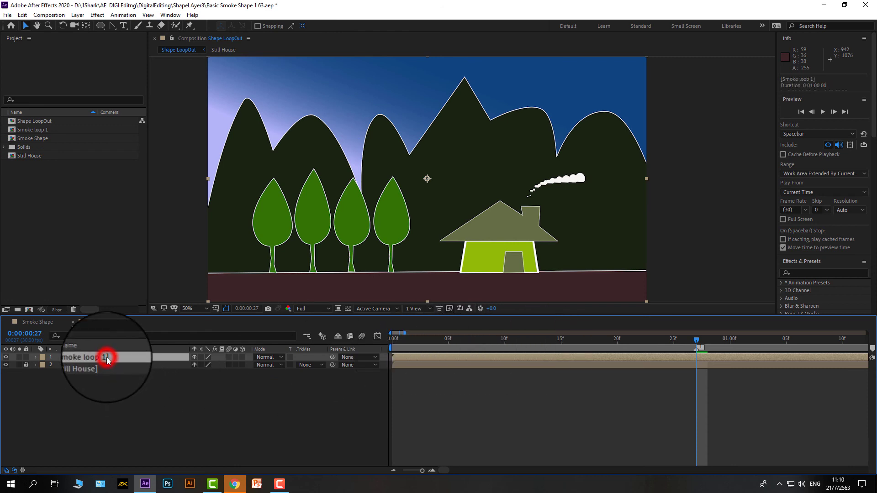
pyautogui.hotkey('ctrl', 'd')
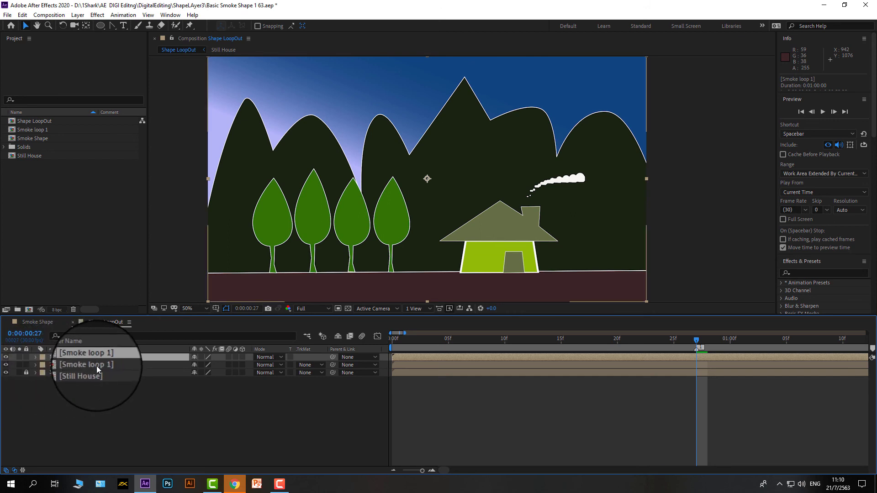
pyautogui.click(87, 367)
pyautogui.doubleClick(87, 367)
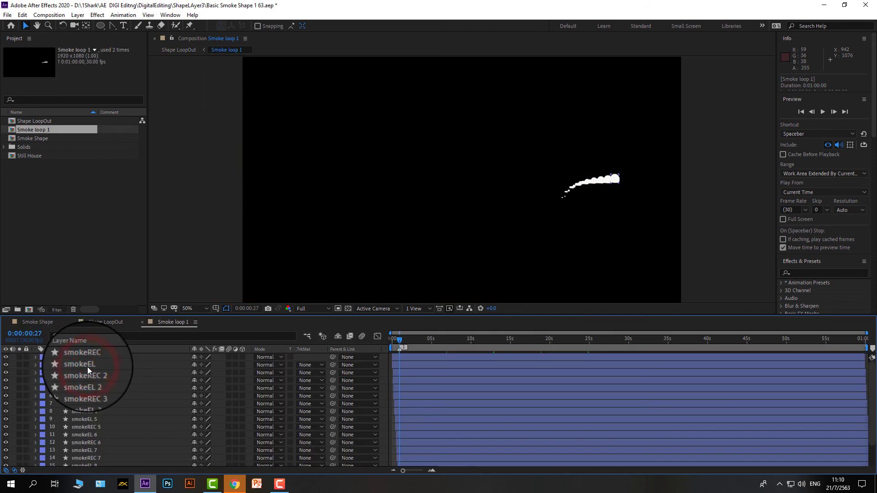
pyautogui.scroll(-2, 89, 368)
pyautogui.scroll(2, 89, 369)
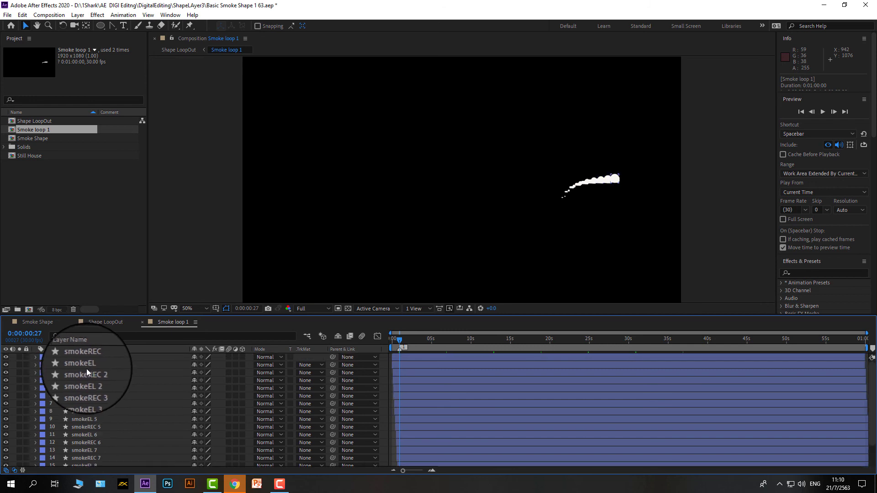
pyautogui.click(109, 321)
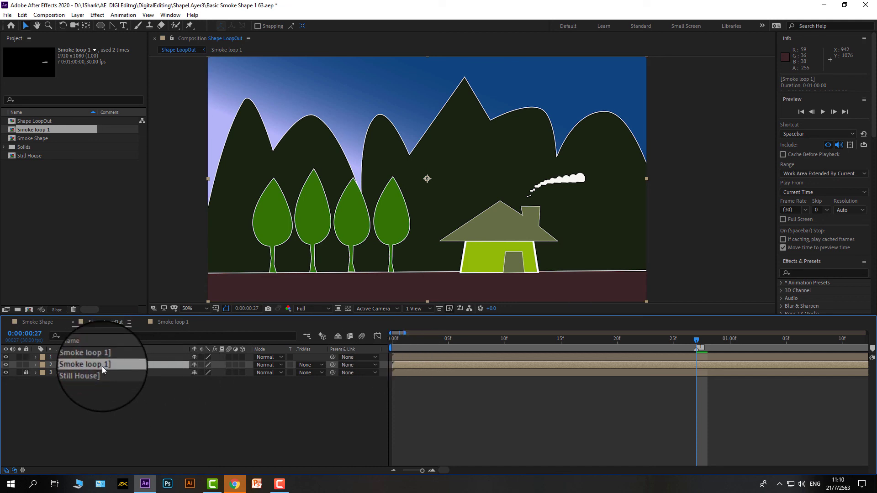
# Rename the lower Smoke loop 1 layer to "Smoke loop 2"
pyautogui.press('Return')
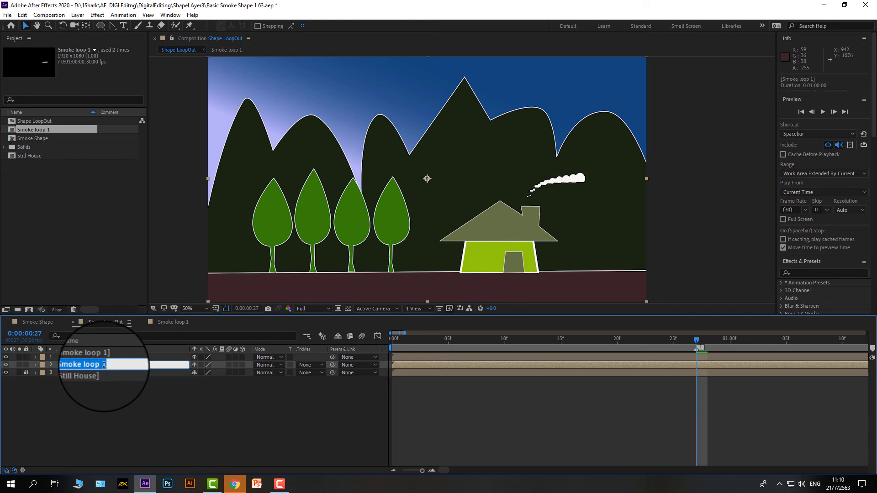
pyautogui.moveTo(104, 364); pyautogui.dragTo(107, 364)
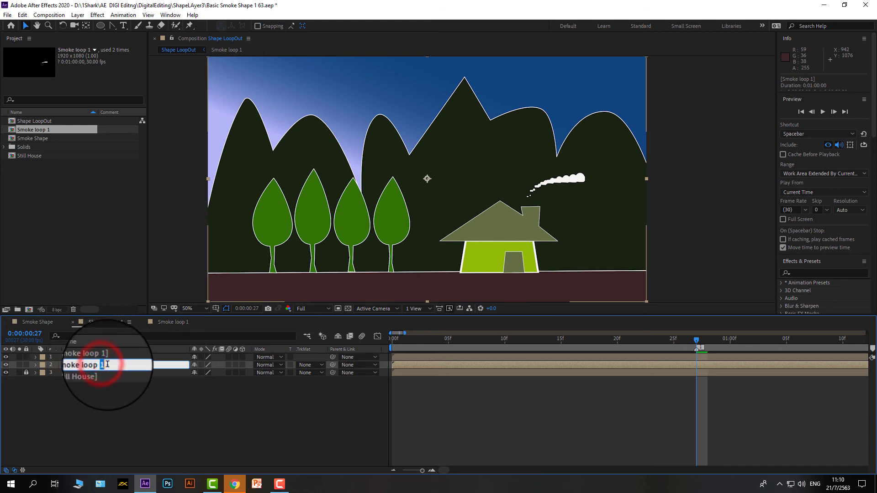
pyautogui.write('2')
pyautogui.click(84, 406)
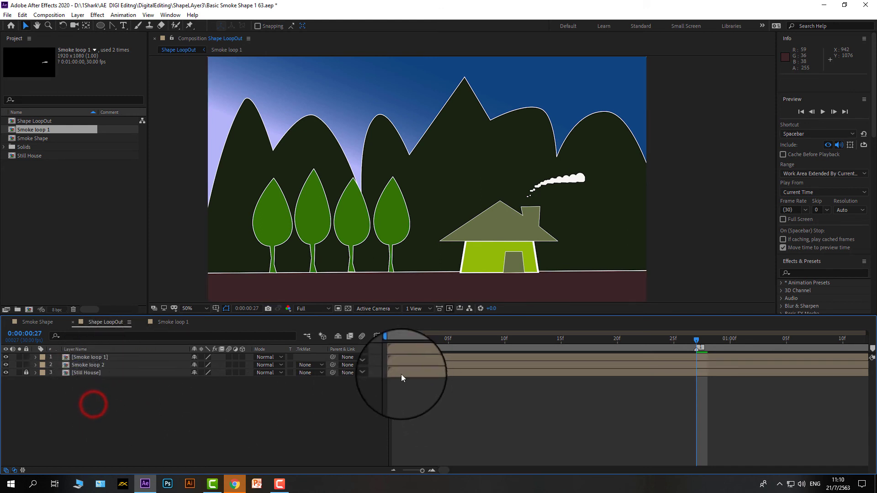
# Shift the Smoke loop 2 layer to start at the frame 27 marker and preview the combined smoke from the beginning
pyautogui.moveTo(410, 364); pyautogui.dragTo(780, 355)
pyautogui.press('space')
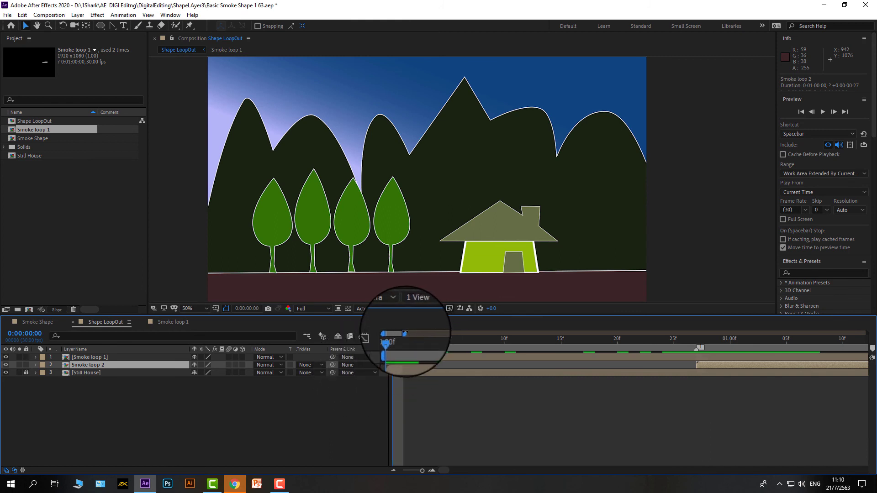
pyautogui.moveTo(404, 333); pyautogui.dragTo(596, 333)
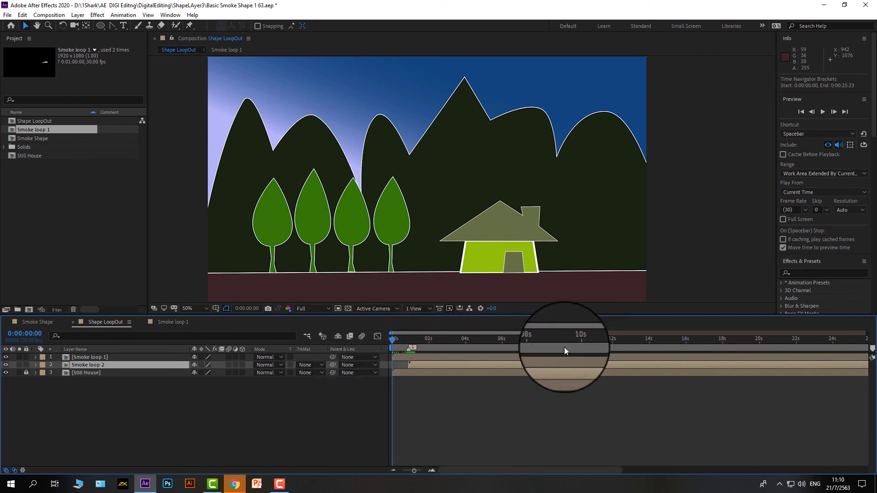
pyautogui.press('space')
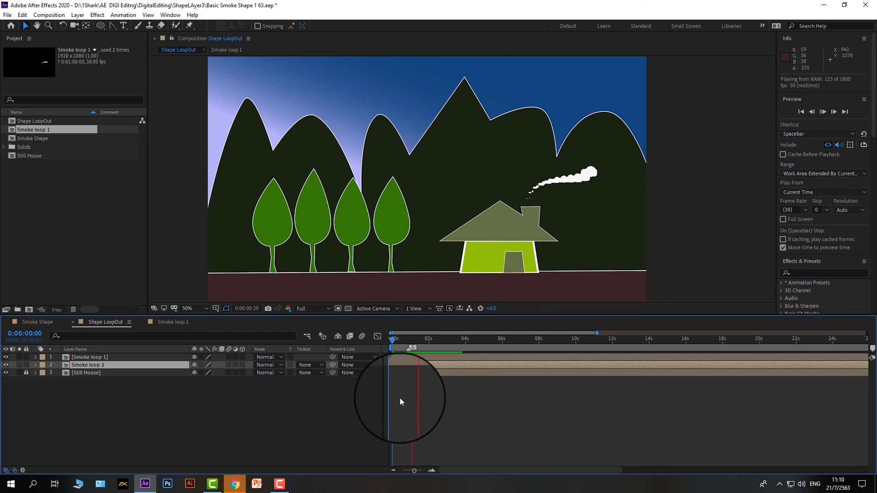
pyautogui.press('space')
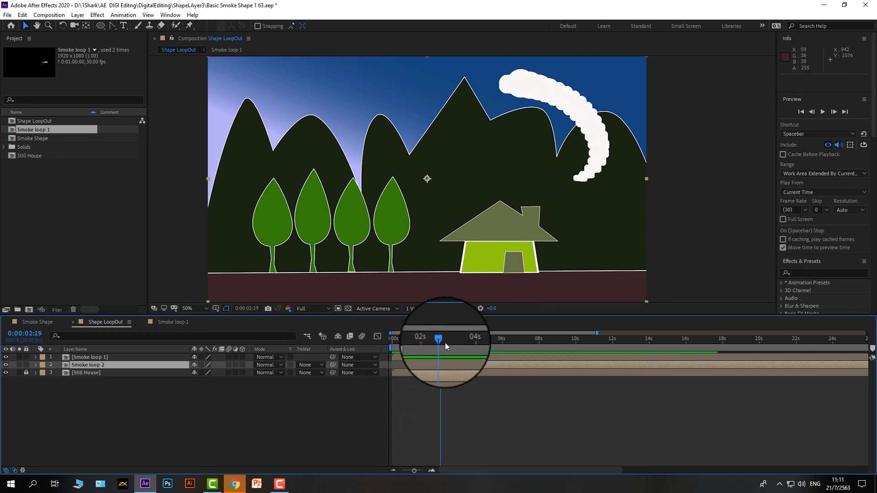
# Inside the Smoke loop 1 composition, show all layers' staggered starts and set marker 1 at frame 27
pyautogui.click(439, 340)
pyautogui.moveTo(439, 341); pyautogui.dragTo(424, 345)
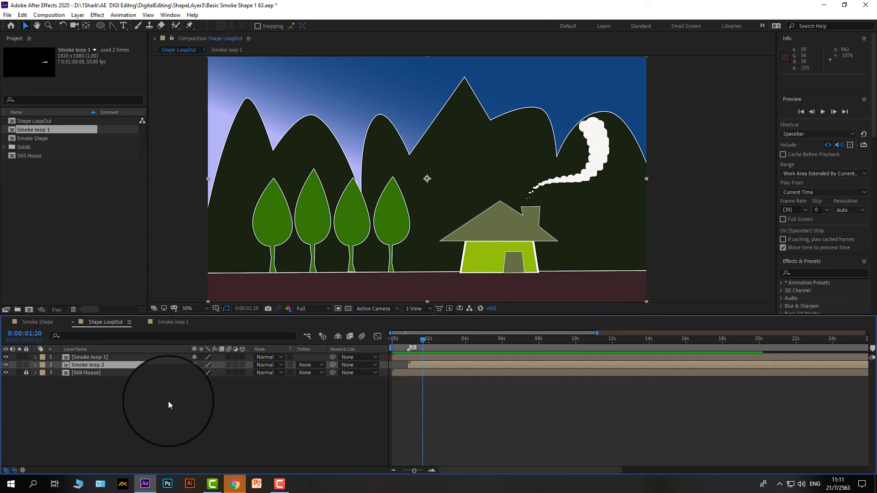
pyautogui.doubleClick(100, 369)
pyautogui.scroll(-2, 400, 432)
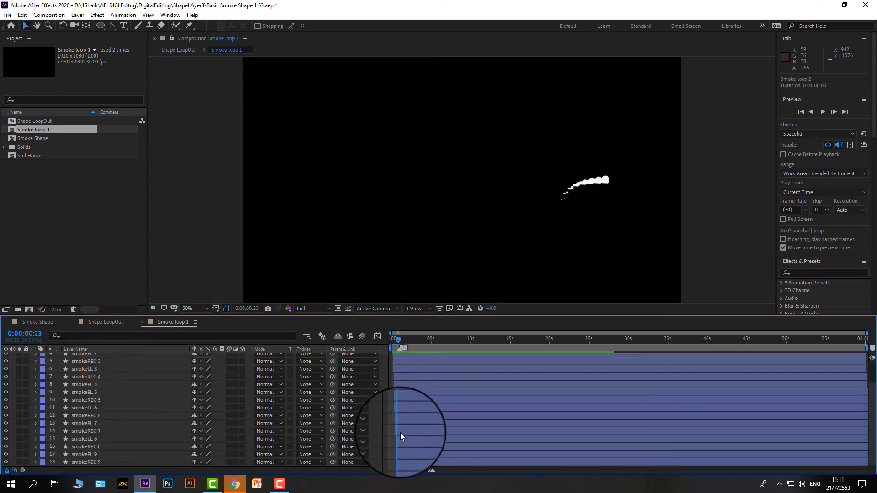
pyautogui.click(398, 339)
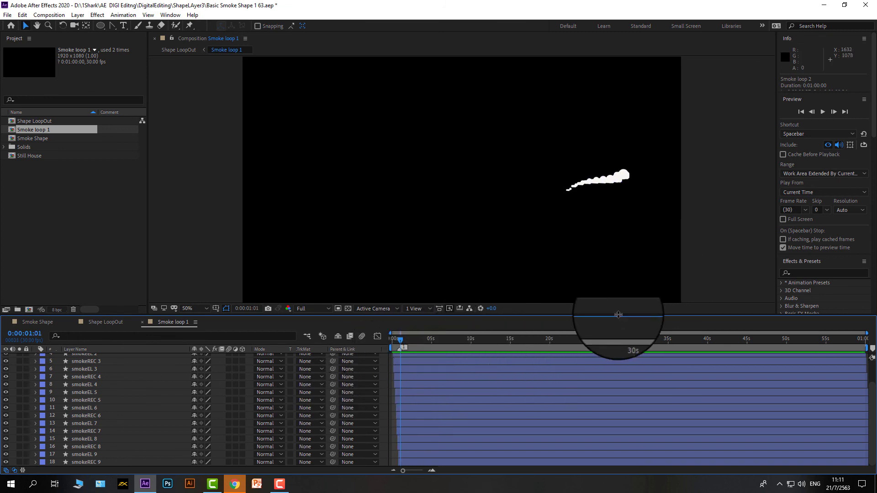
pyautogui.moveTo(618, 314); pyautogui.dragTo(609, 262)
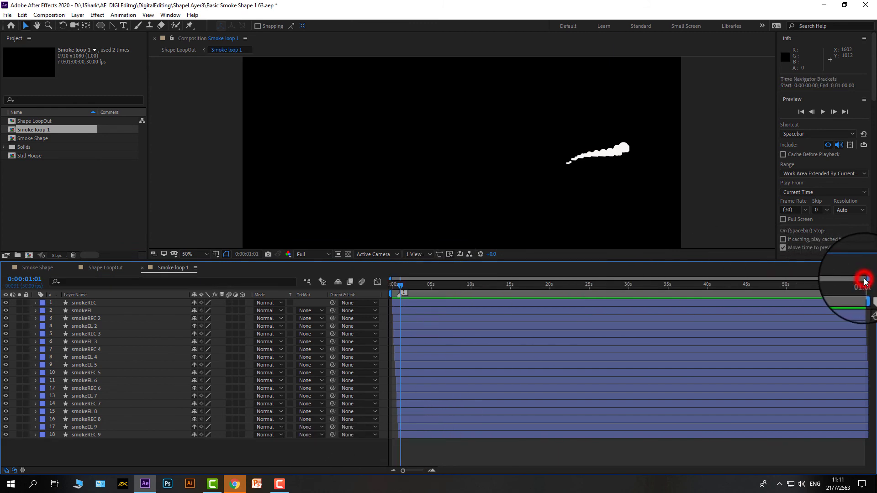
pyautogui.moveTo(866, 279); pyautogui.dragTo(425, 296)
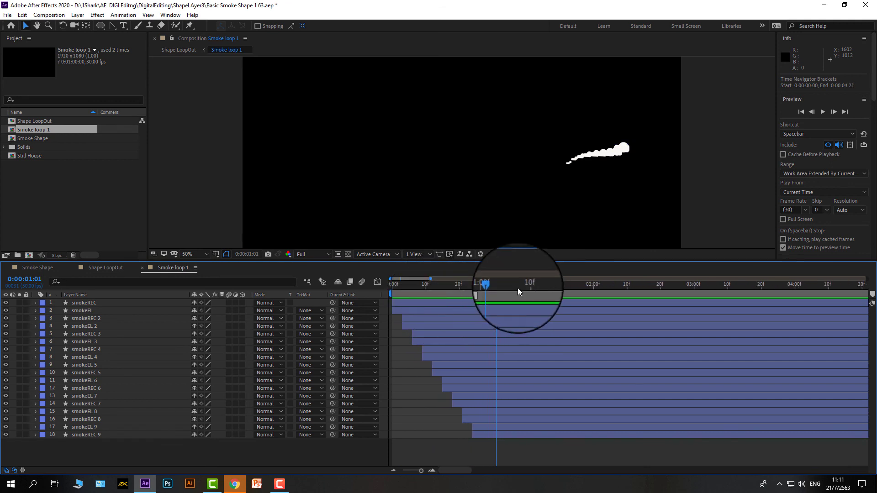
pyautogui.moveTo(497, 287)
pyautogui.mouseDown()
pyautogui.moveTo(476, 292)
pyautogui.moveTo(484, 288)
pyautogui.mouseUp()
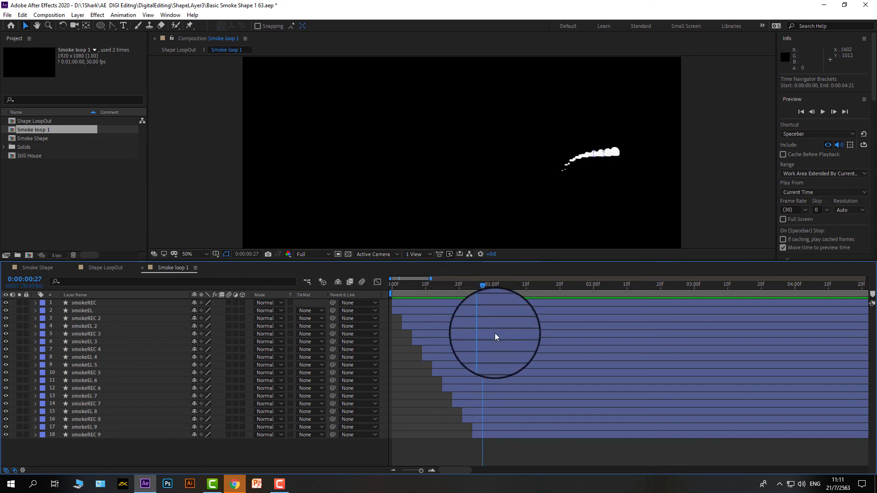
pyautogui.hotkey('shift', '1')
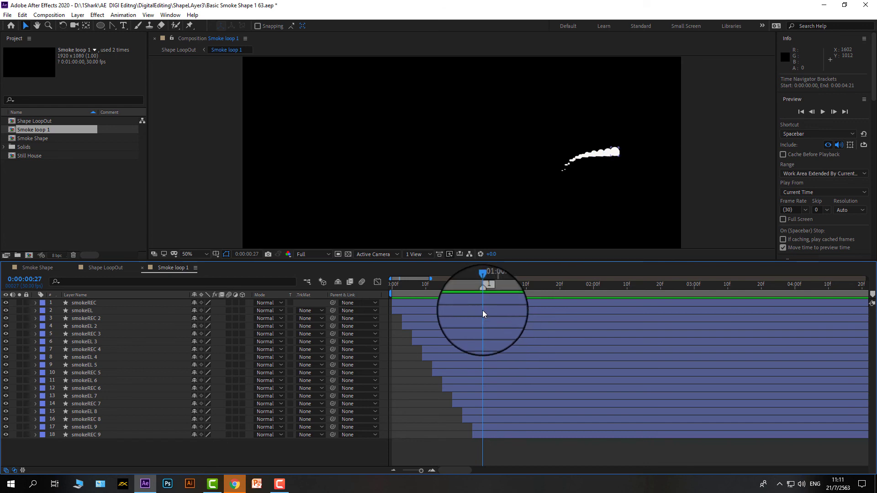
# Add marker 2 at about 0:00:01:24 in Shape LoopOut, and move marker 1 in the Smoke loop 1 composition to frame 28
pyautogui.click(108, 274)
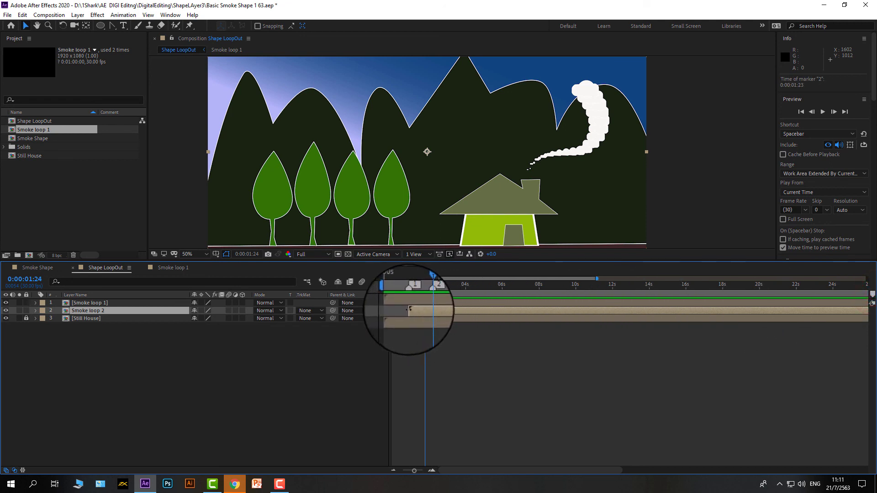
pyautogui.doubleClick(114, 312)
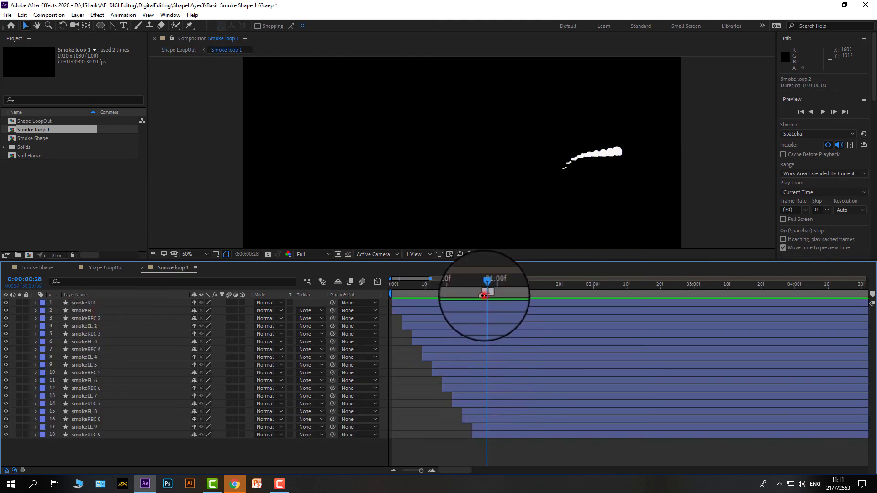
pyautogui.click(487, 294)
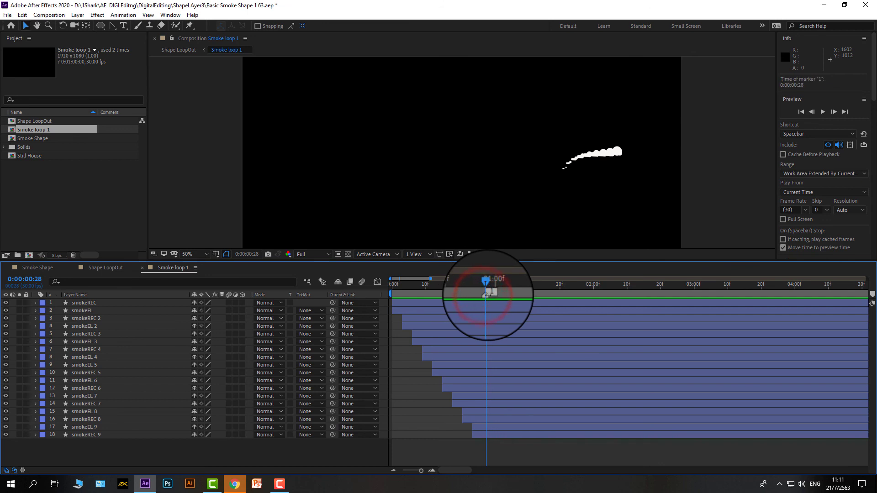
# In Shape LoopOut, duplicate Smoke loop 2, place Smoke loop 3 below it and shift it to start at 0:00:01:25
pyautogui.click(94, 269)
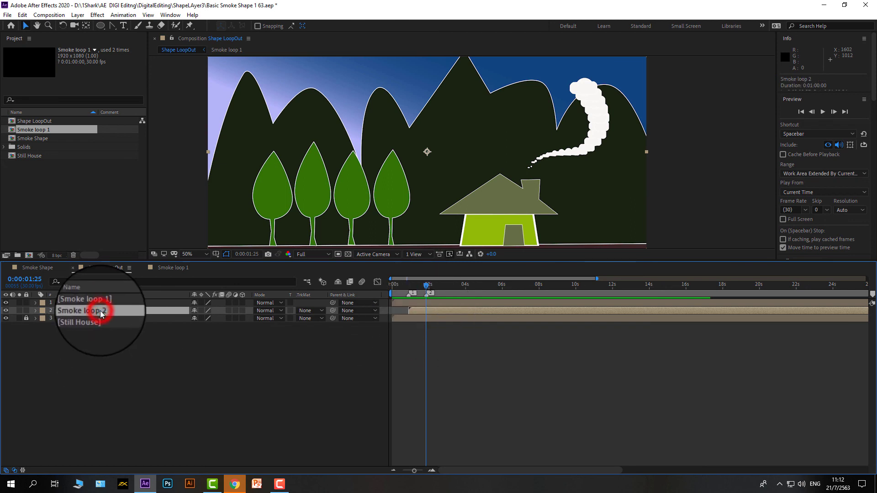
pyautogui.hotkey('ctrl', 'd')
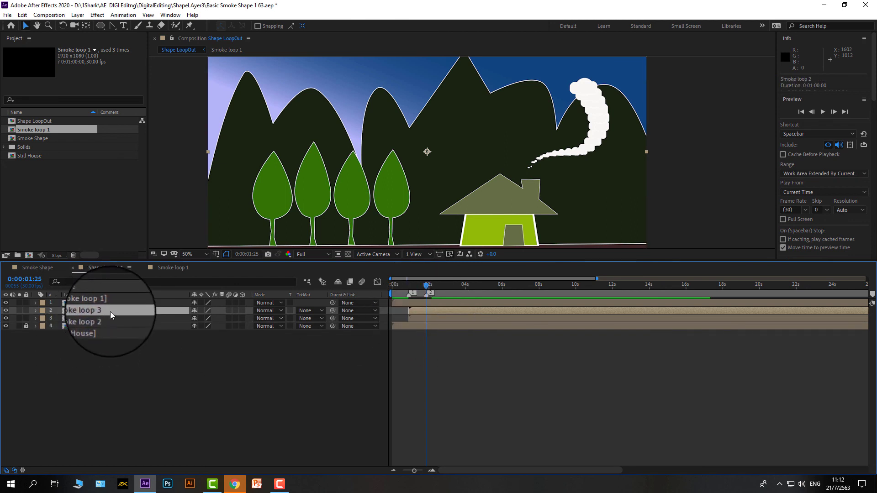
pyautogui.moveTo(110, 305); pyautogui.dragTo(110, 324)
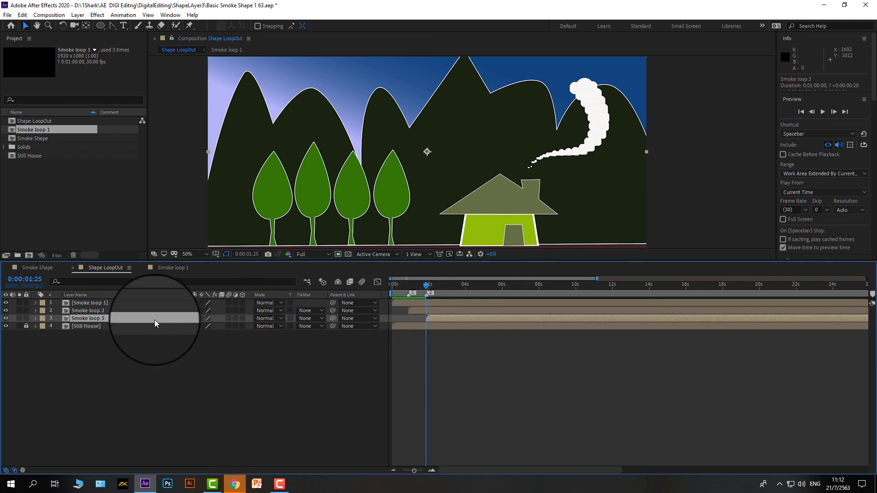
# Duplicate Smoke loop 3 and shift the lower copy, Smoke loop 4, to start at about 0:00:02:20
pyautogui.hotkey('ctrl', 'd')
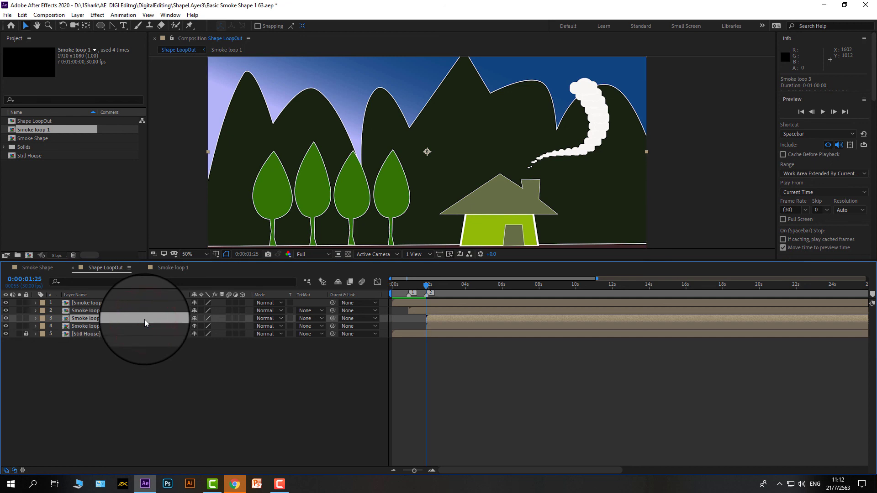
pyautogui.click(140, 325)
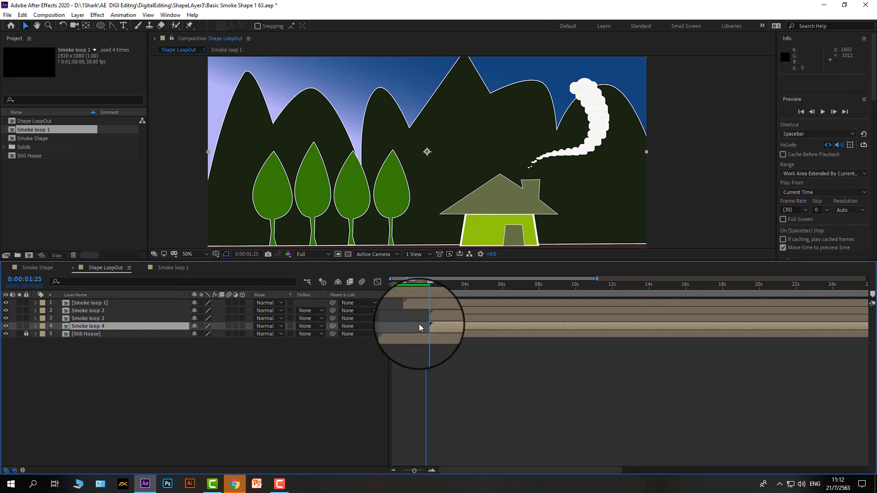
pyautogui.moveTo(441, 328); pyautogui.dragTo(460, 326)
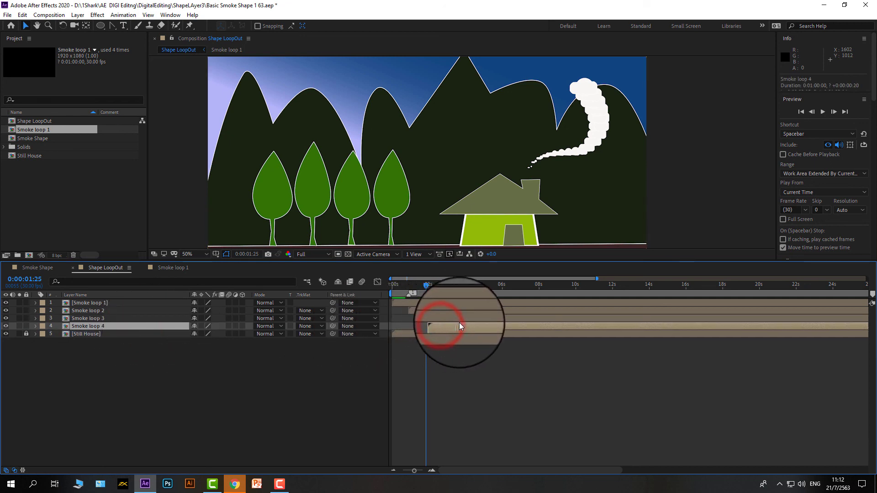
pyautogui.moveTo(426, 285); pyautogui.dragTo(443, 303)
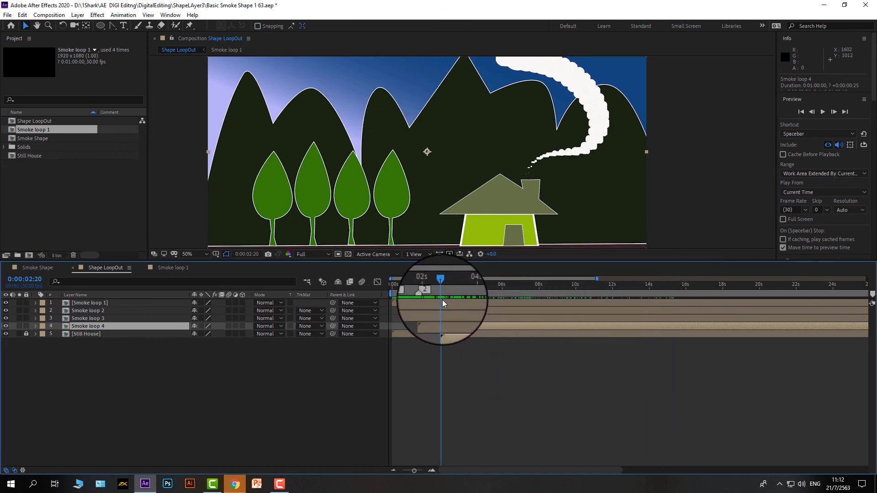
# Duplicate Smoke loop 4, shift the lower copy, Smoke loop 5, to start at about 3.5 seconds, and preview the smoke
pyautogui.click(143, 334)
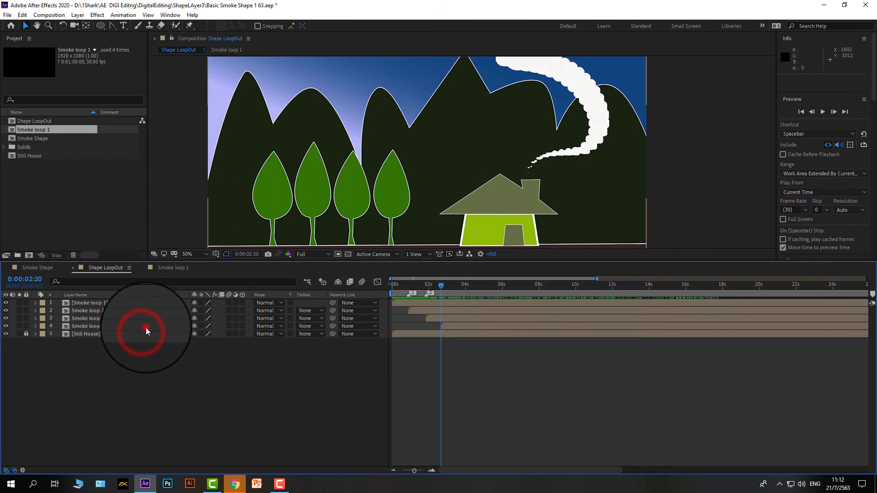
pyautogui.click(146, 328)
pyautogui.hotkey('ctrl', 'd')
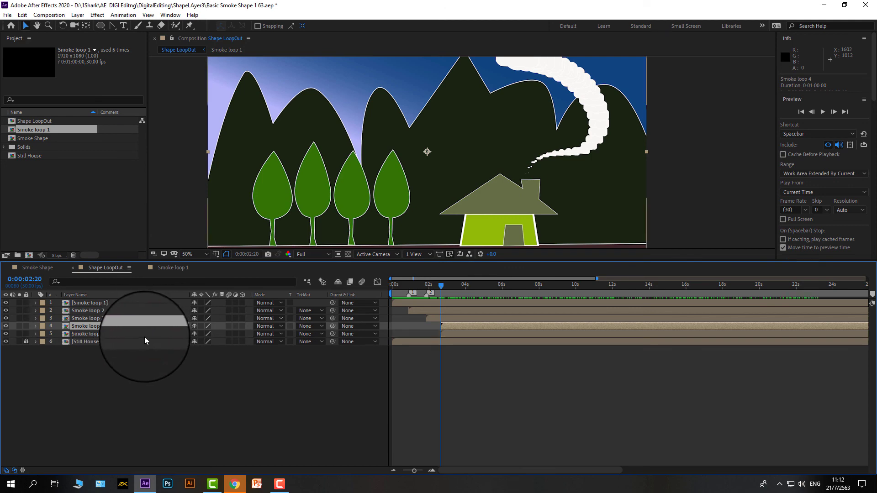
pyautogui.click(143, 333)
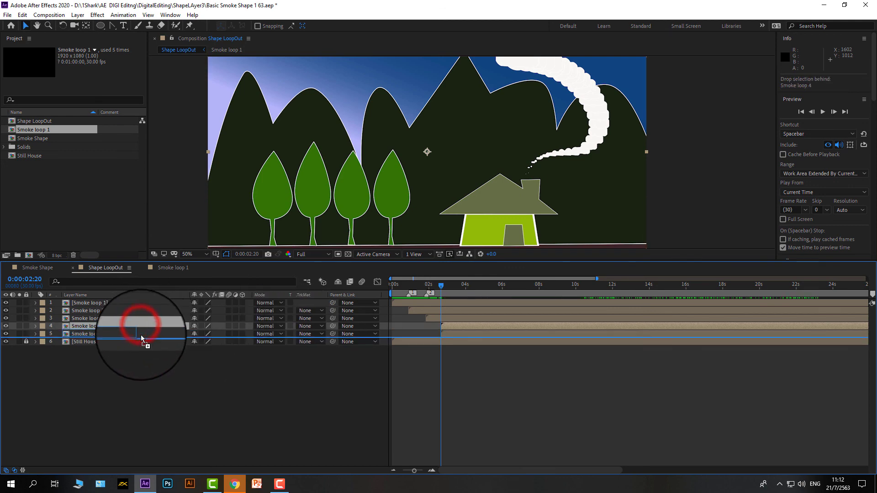
pyautogui.click(453, 334)
pyautogui.moveTo(454, 334); pyautogui.dragTo(467, 333)
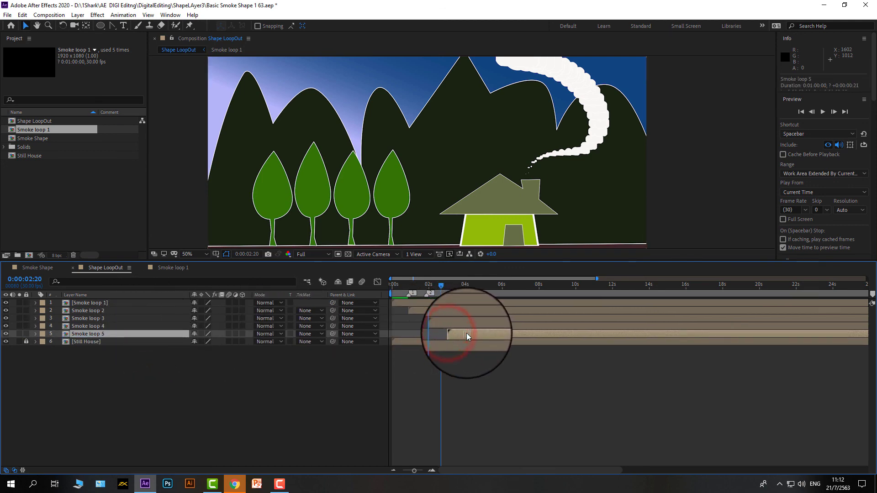
pyautogui.press('space')
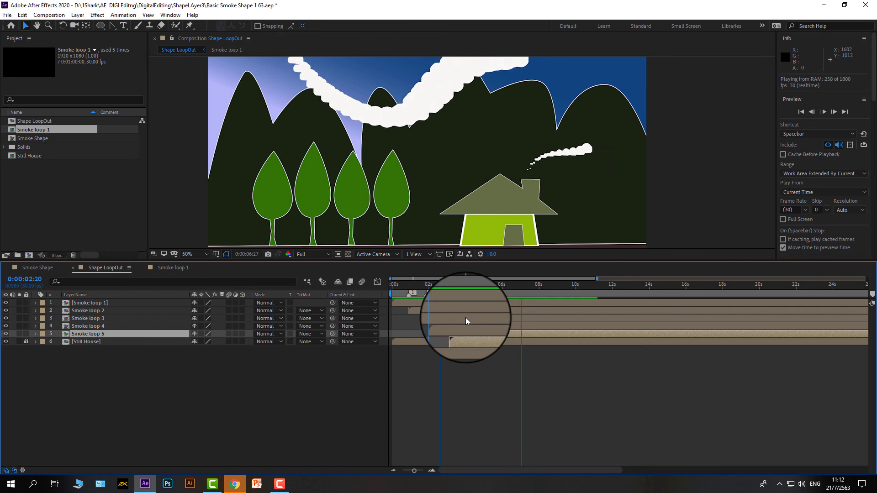
pyautogui.press('space')
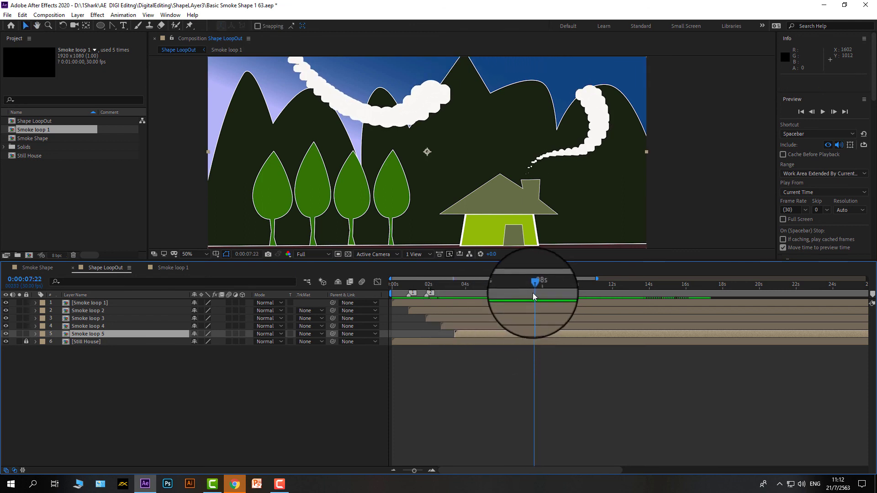
# Duplicate Smoke loop 5, place Smoke loop 6 below it and shift it to start at about 4.4 seconds
pyautogui.moveTo(537, 284); pyautogui.dragTo(462, 303)
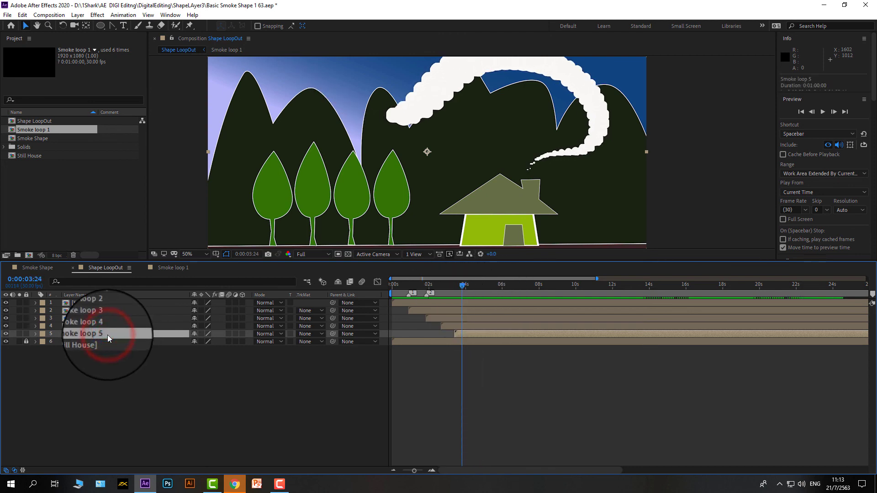
pyautogui.hotkey('ctrl', 'd')
pyautogui.moveTo(108, 338); pyautogui.dragTo(118, 348)
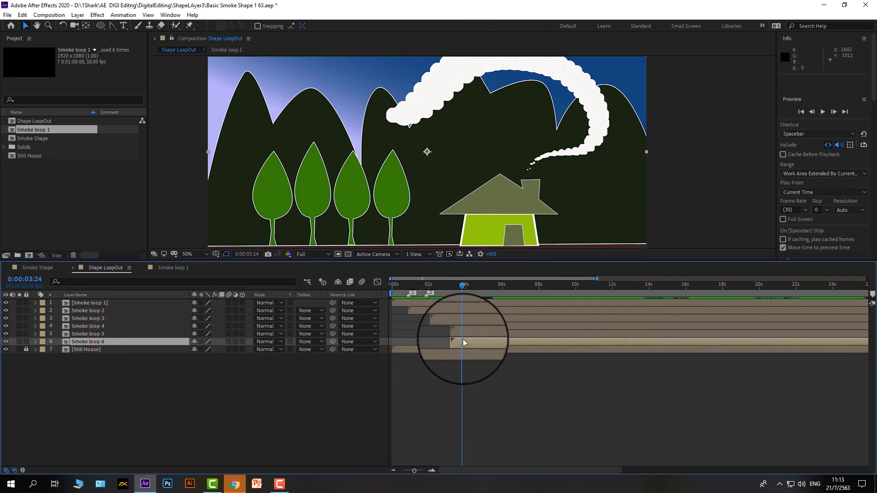
pyautogui.moveTo(463, 343); pyautogui.dragTo(491, 346)
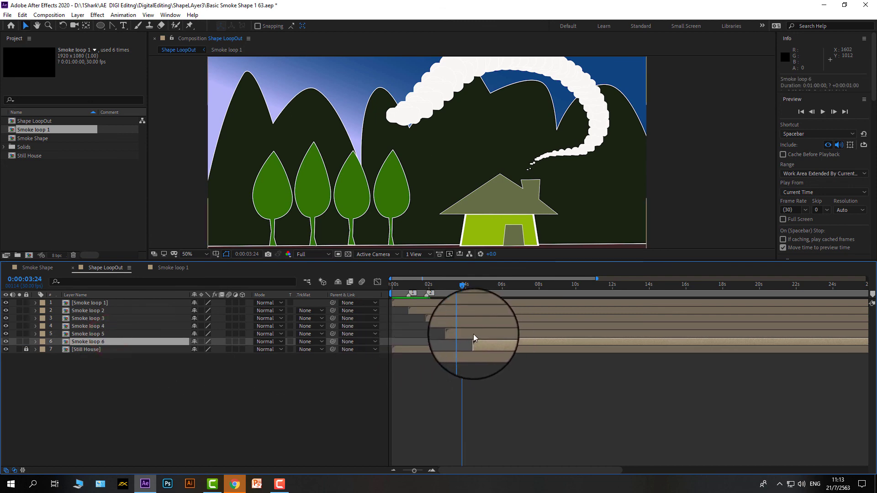
# Fine-tune the layer spacing by shifting Smoke loop 5 forward by 3 frames and Smoke loop 6 forward by 1 frame
pyautogui.click(474, 336)
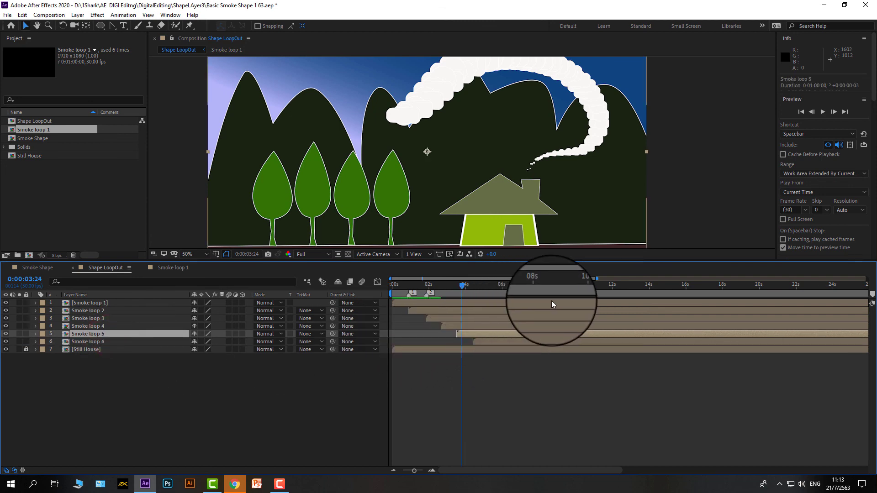
pyautogui.moveTo(597, 279); pyautogui.dragTo(494, 293)
pyautogui.click(479, 319)
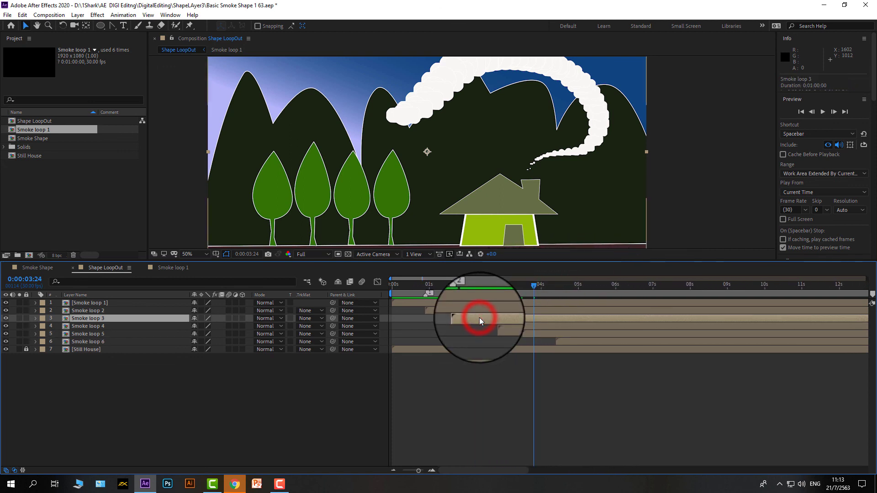
pyautogui.click(508, 326)
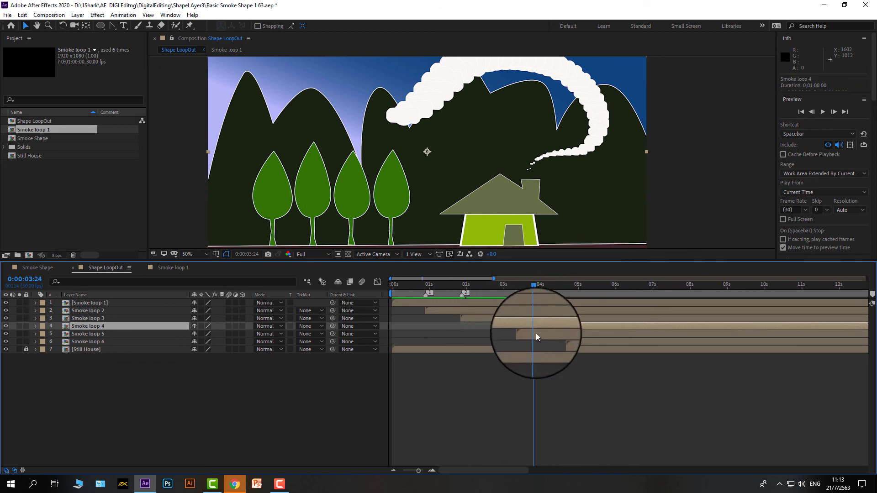
pyautogui.moveTo(534, 334); pyautogui.dragTo(572, 341)
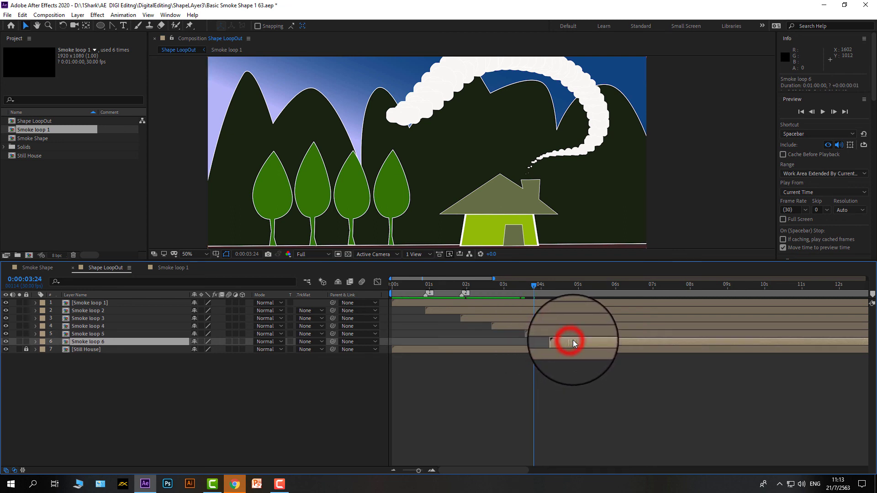
# Duplicate Smoke loop 6, shift Smoke loop 7 below it to start at about 5.2 seconds, and preview the continuous smoke
pyautogui.click(102, 343)
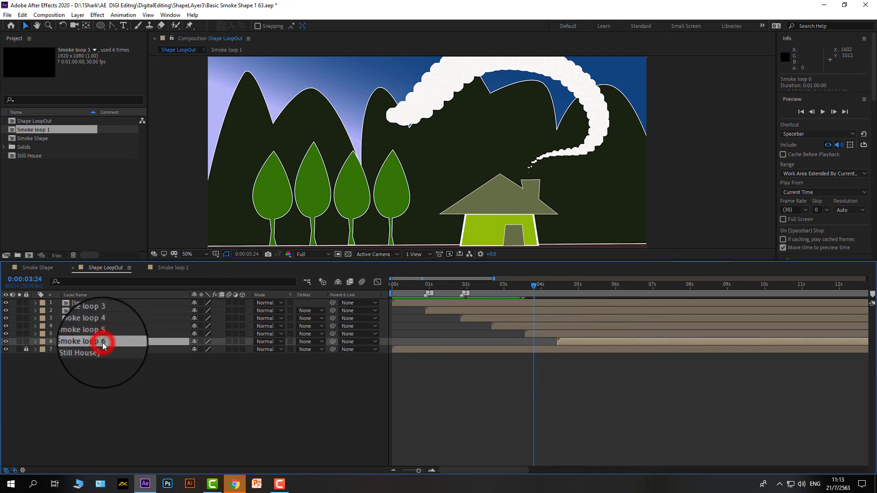
pyautogui.hotkey('ctrl', 'd')
pyautogui.moveTo(107, 347); pyautogui.dragTo(111, 352)
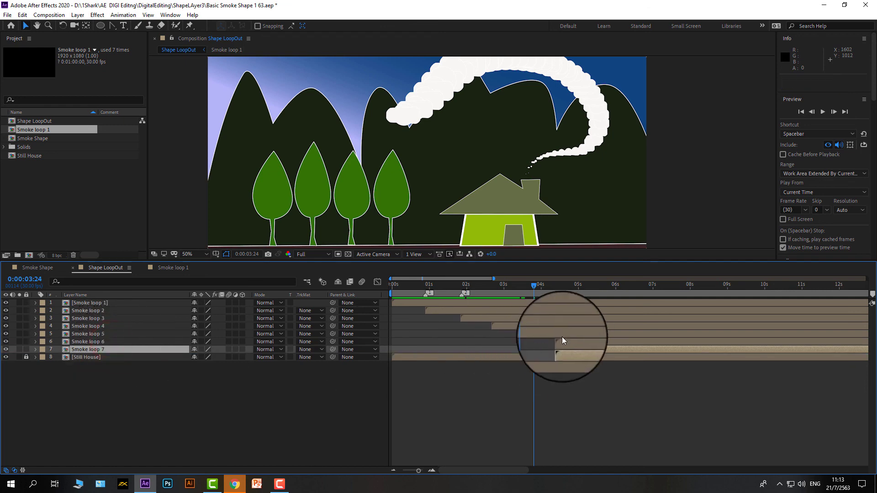
pyautogui.moveTo(570, 349); pyautogui.dragTo(606, 349)
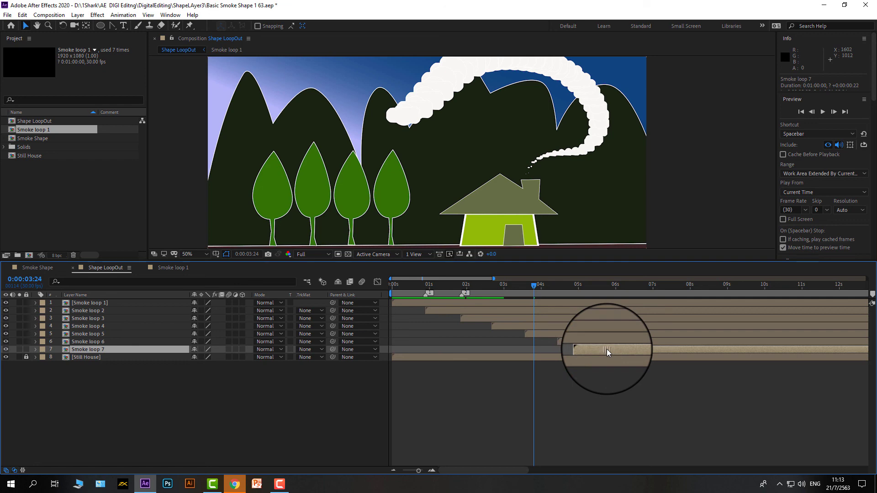
pyautogui.press('space')
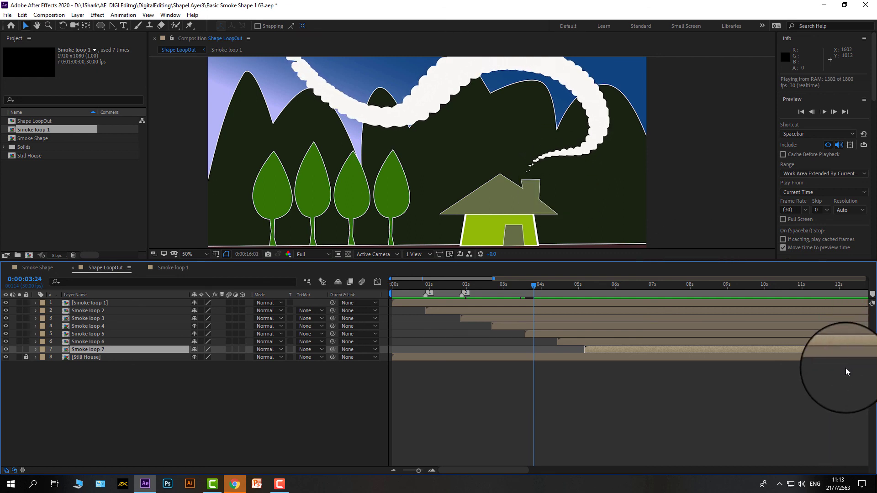
pyautogui.press('space')
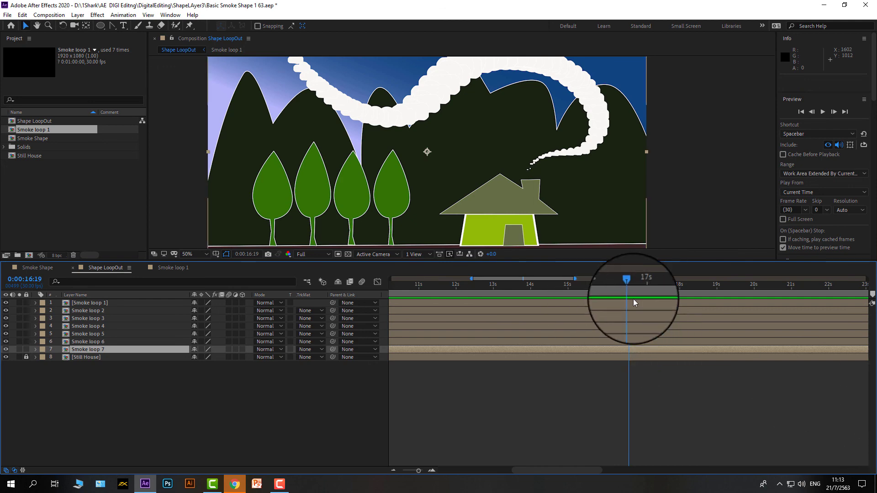
# Shift Smoke loop 7 earlier by 3 frames to start at about 5 seconds, and scrub through the smoke to check it
pyautogui.moveTo(628, 285); pyautogui.dragTo(514, 285)
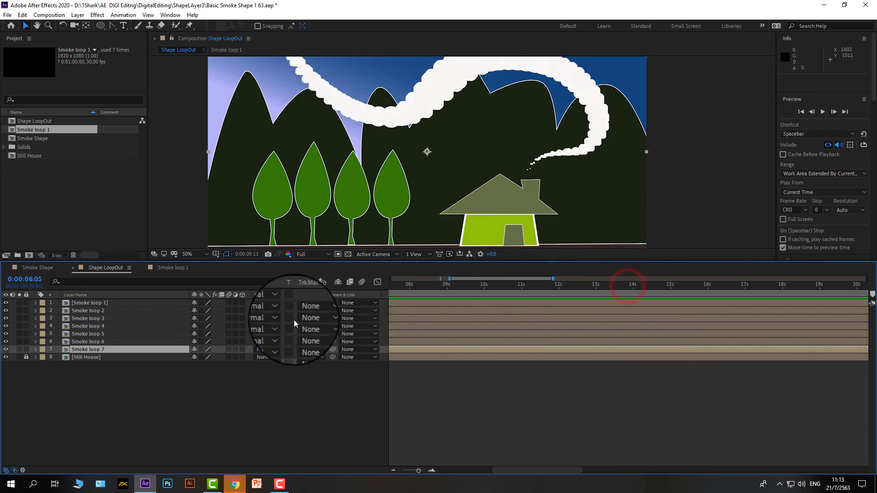
pyautogui.press('Home')
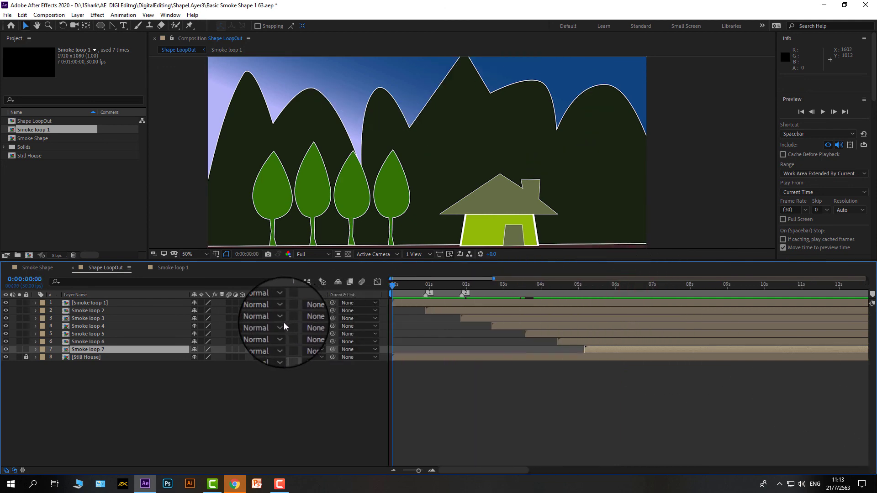
pyautogui.moveTo(399, 320); pyautogui.dragTo(540, 334)
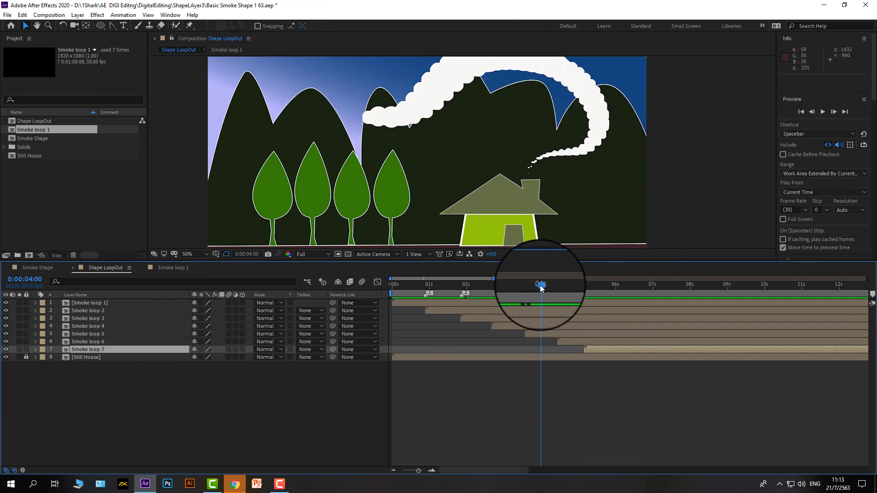
pyautogui.moveTo(540, 283); pyautogui.dragTo(578, 292)
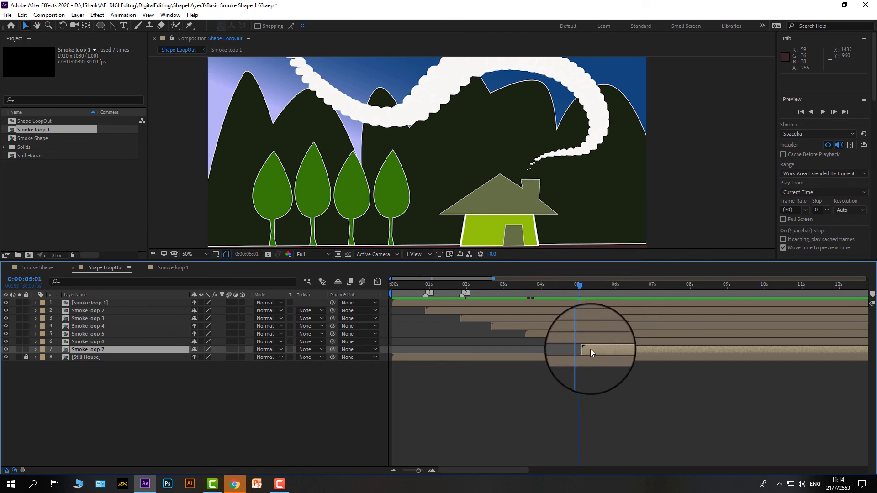
pyautogui.moveTo(590, 349); pyautogui.dragTo(587, 351)
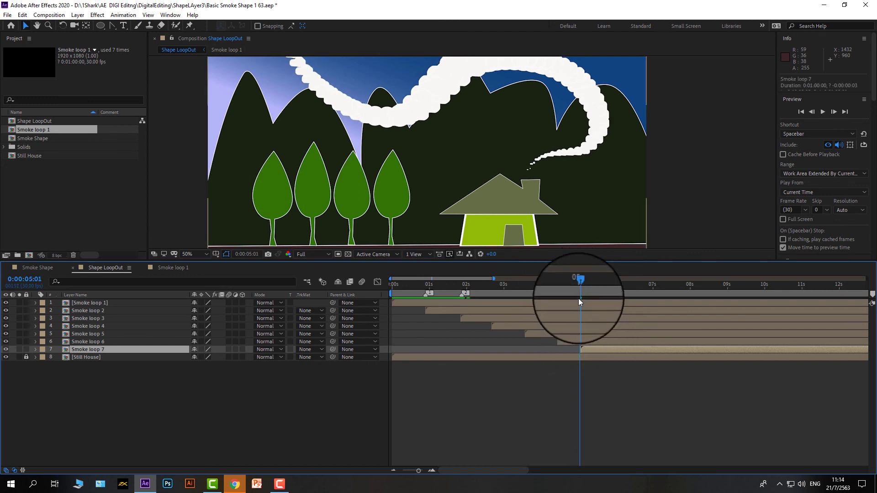
pyautogui.moveTo(579, 285); pyautogui.dragTo(675, 294)
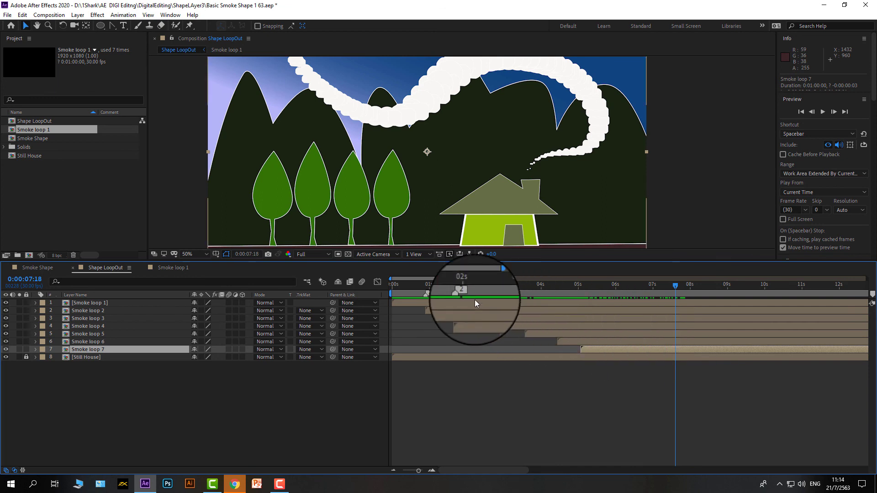
pyautogui.moveTo(675, 287); pyautogui.dragTo(868, 311)
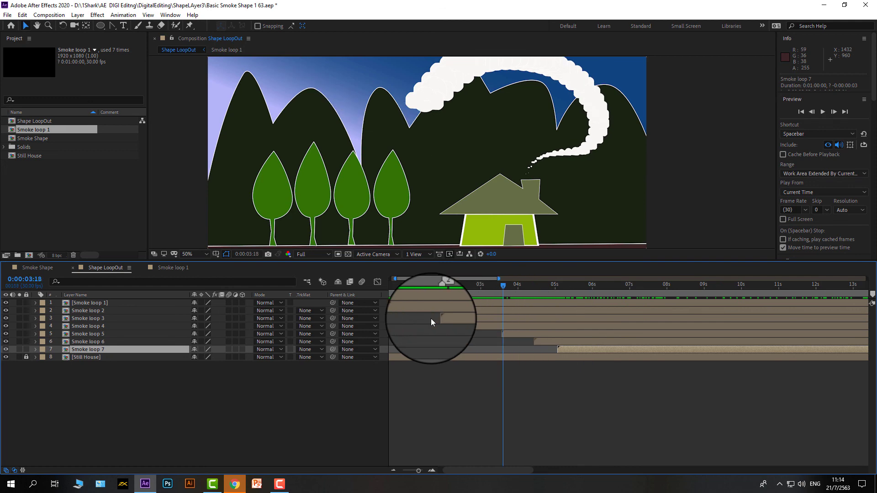
pyautogui.press('Home')
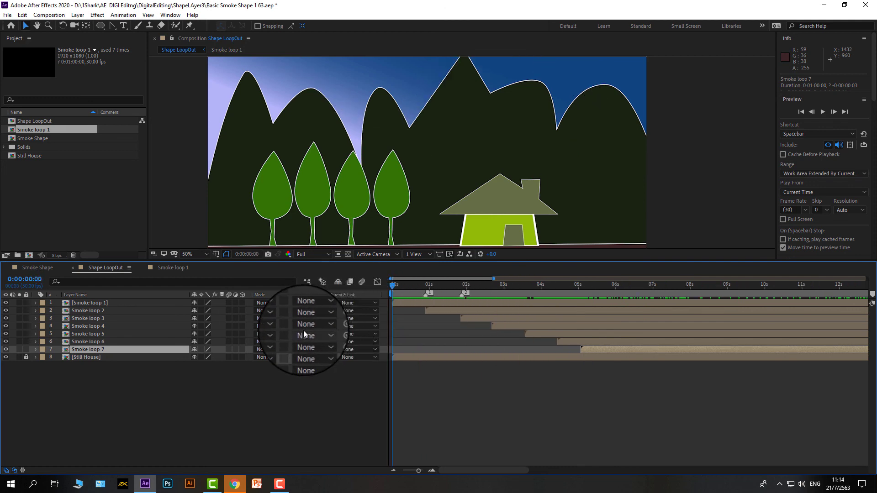
# Open the Smoke loop 1 pre-composition and examine the smokeREC layer's Rectangle 1 properties and keyframe timing
pyautogui.doubleClick(82, 306)
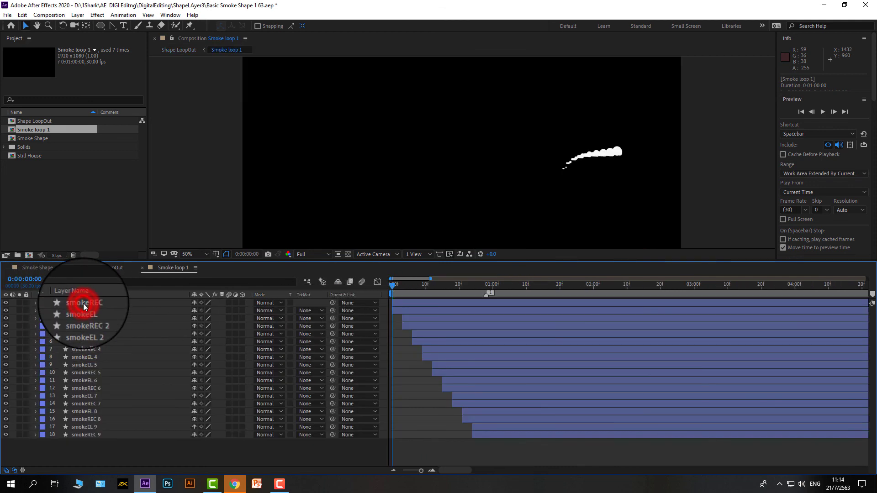
pyautogui.click(84, 305)
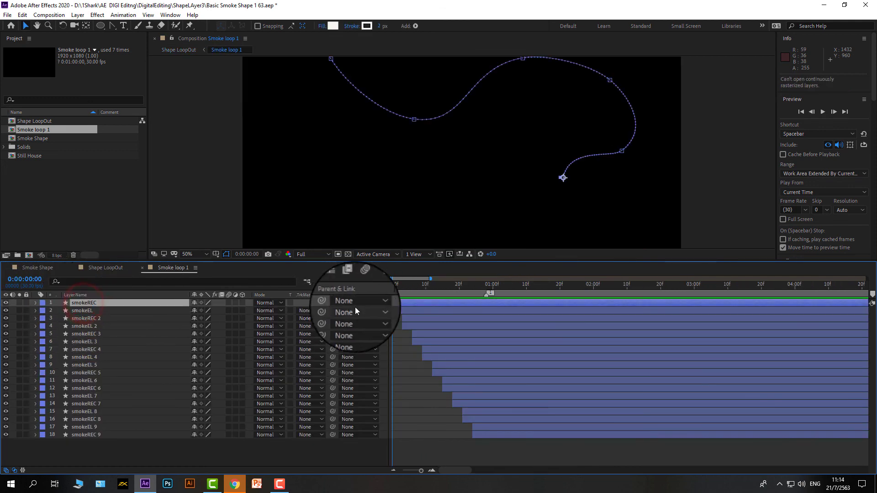
pyautogui.click(34, 302)
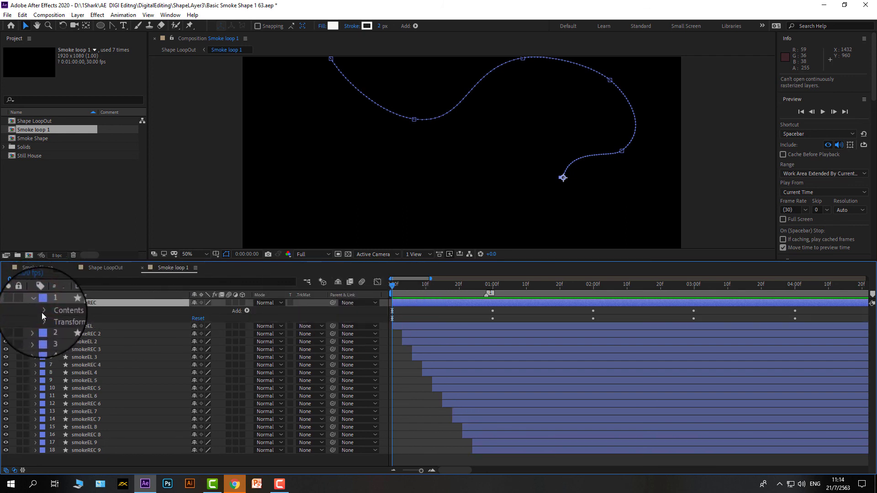
pyautogui.click(42, 313)
pyautogui.click(51, 318)
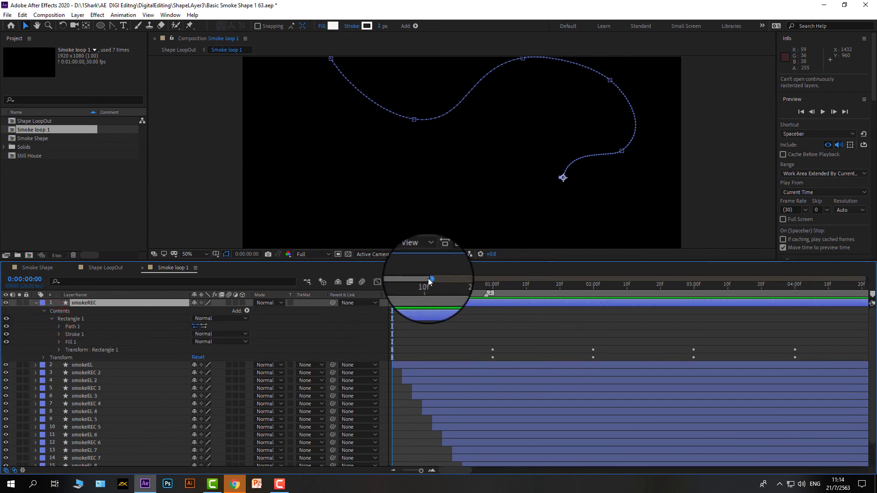
pyautogui.moveTo(429, 278); pyautogui.dragTo(530, 280)
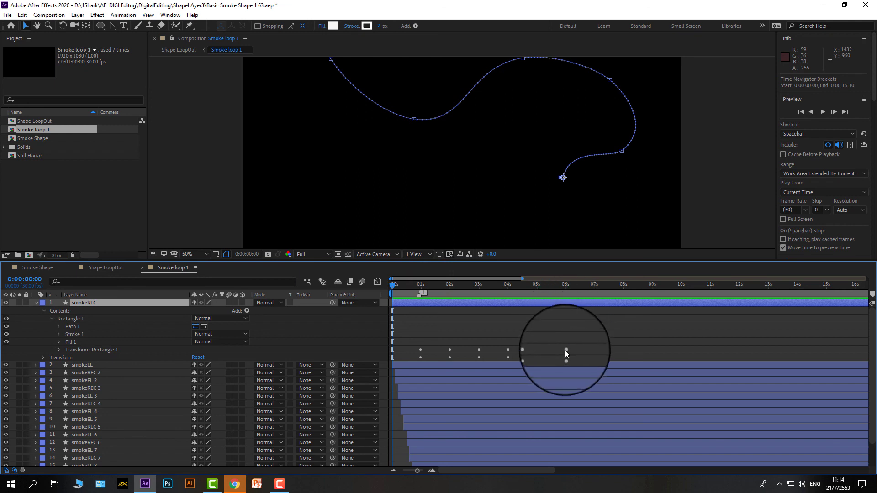
pyautogui.moveTo(393, 287); pyautogui.dragTo(543, 329)
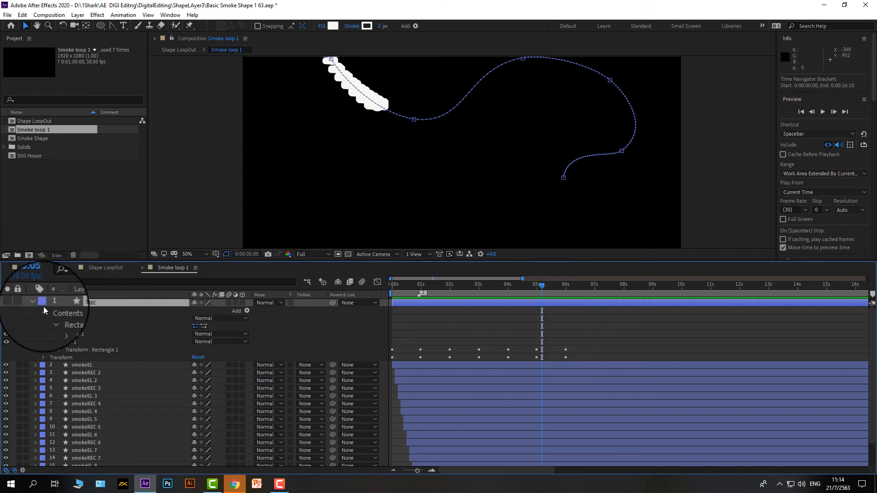
# Return to the Shape LoopOut composition and review the smoke around 6 seconds, scrubbing back to the start
pyautogui.click(108, 269)
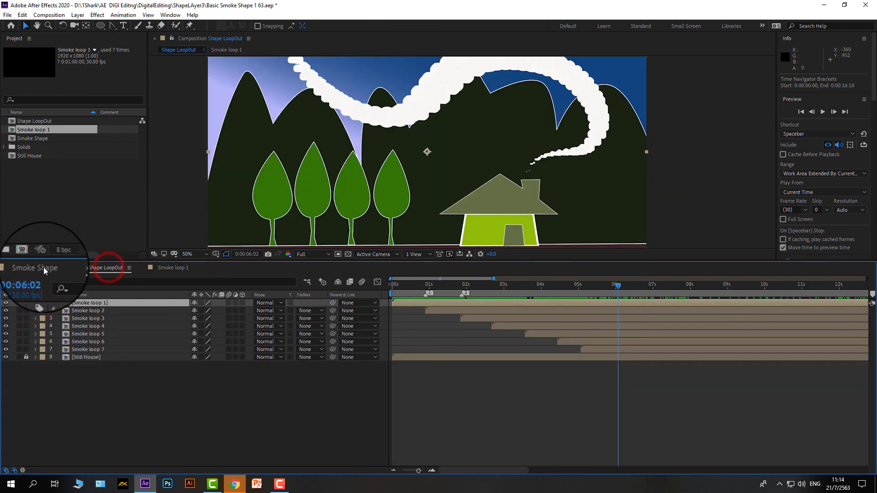
pyautogui.click(43, 268)
pyautogui.click(94, 270)
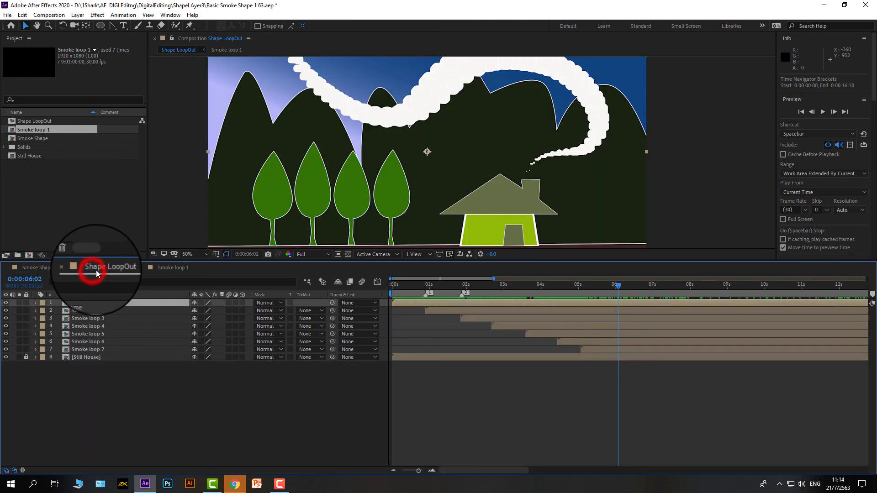
pyautogui.click(609, 286)
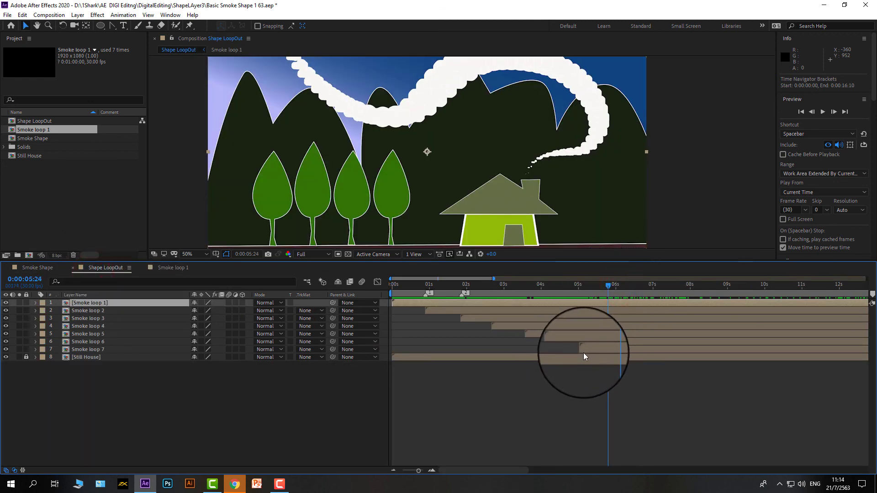
pyautogui.click(611, 287)
pyautogui.moveTo(613, 287); pyautogui.dragTo(389, 329)
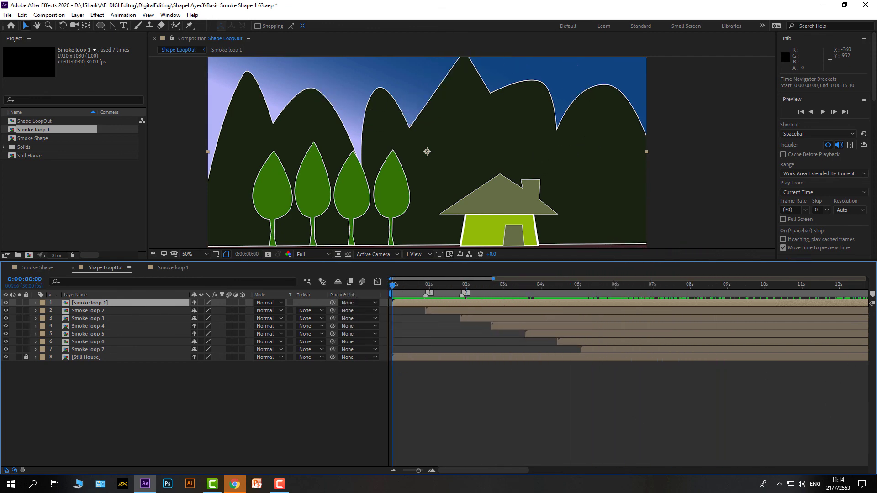